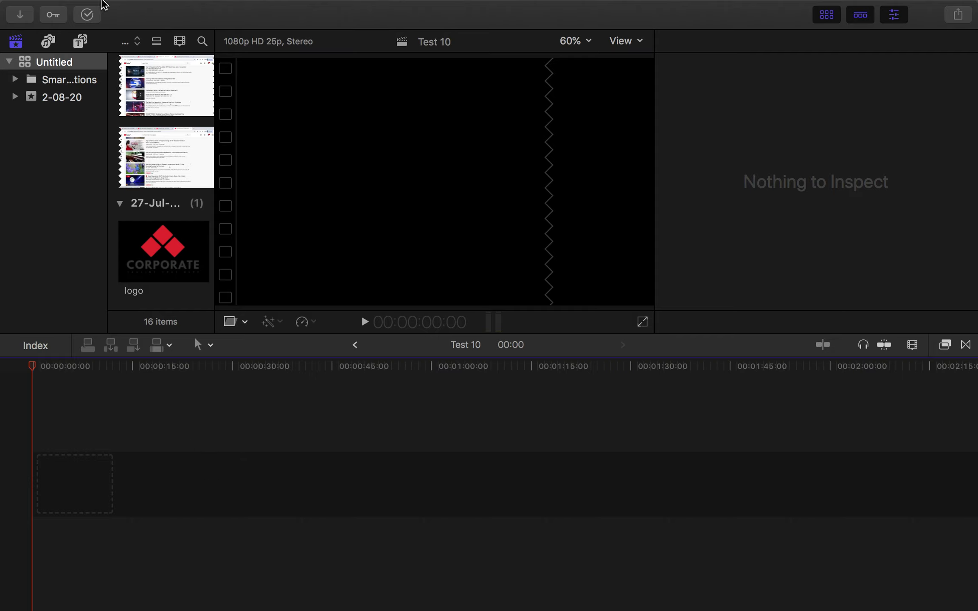
pyautogui.moveTo(89, 4)
pyautogui.click(139, 13)
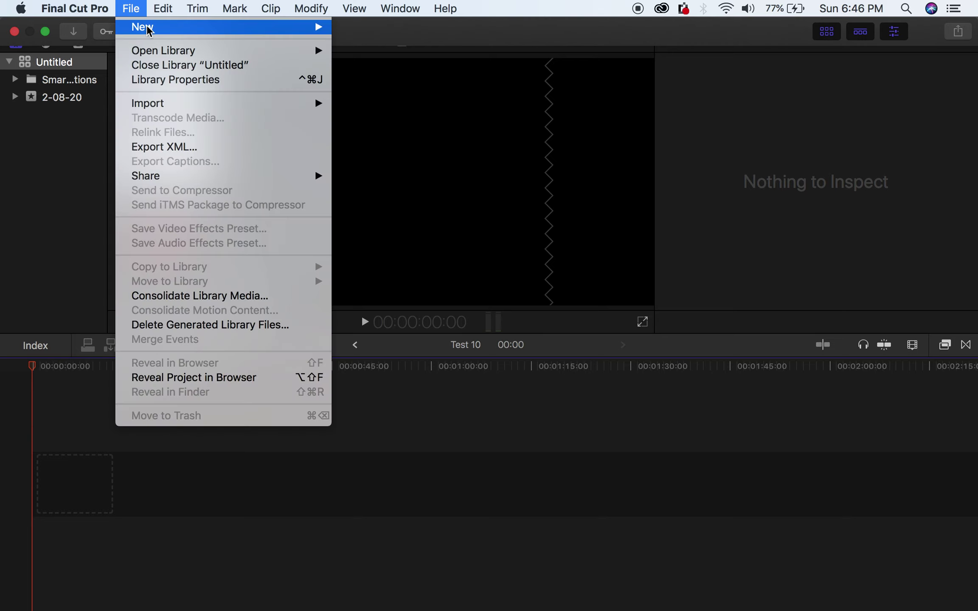
pyautogui.moveTo(157, 103)
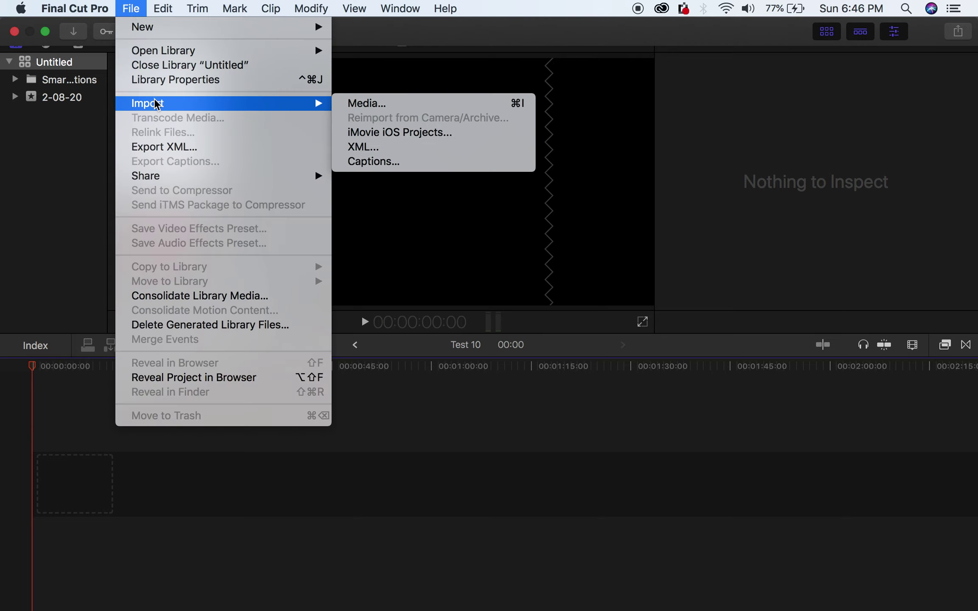
pyautogui.click(362, 105)
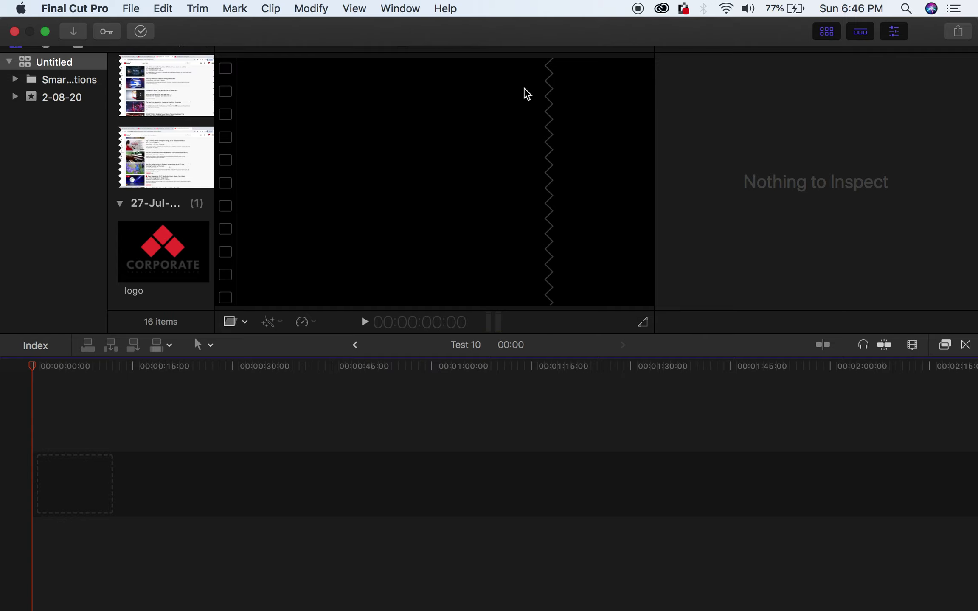
# Add the Imagine Dragons Believer video from the Studio folder in Finder to the start of the empty timeline and scrub through its opening
pyautogui.hotkey('ctrl', 'Left')
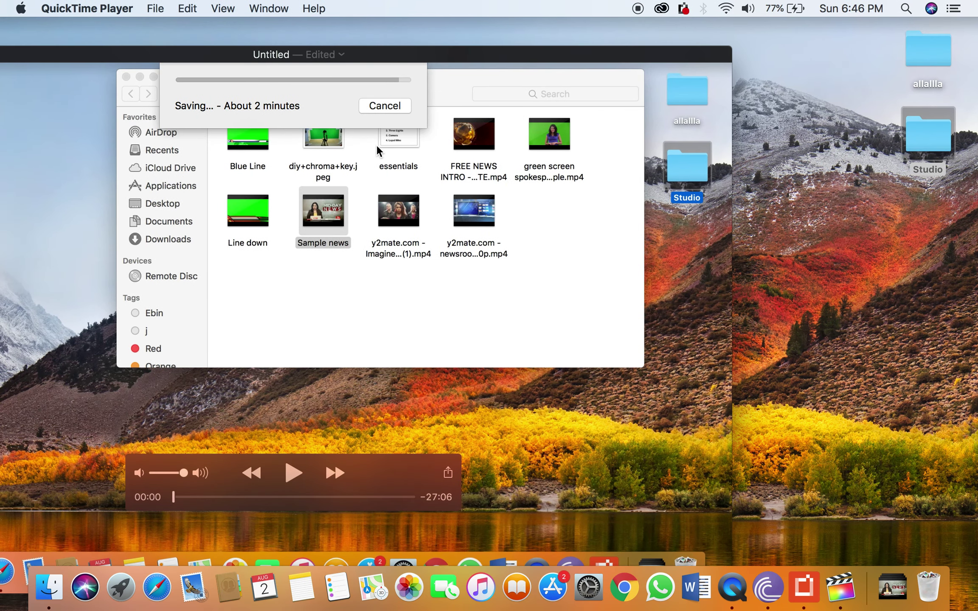
pyautogui.hotkey('ctrl', 'Right')
pyautogui.hotkey('ctrl', 'Right')
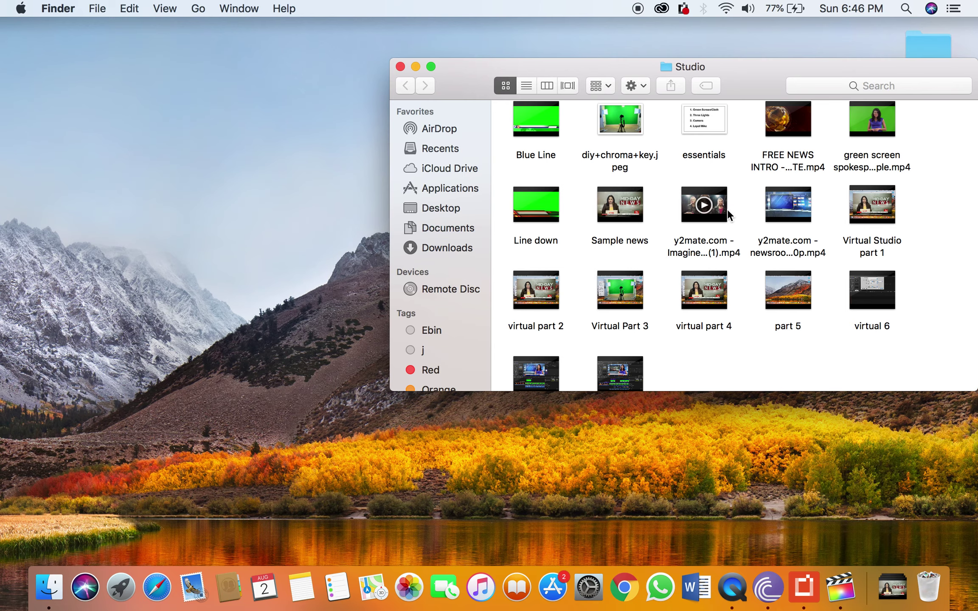
pyautogui.click(674, 269)
pyautogui.press('super+Tab')
pyautogui.moveTo(673, 269); pyautogui.dragTo(81, 486)
pyautogui.press('super+Tab')
pyautogui.press('super+Tab')
pyautogui.press('super+Tab')
pyautogui.press('super+Tab')
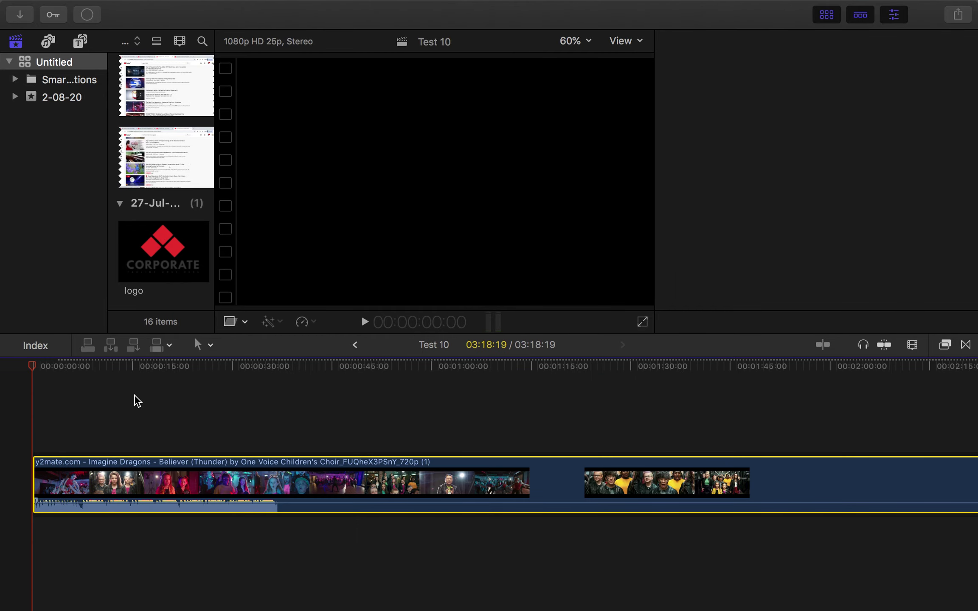
pyautogui.moveTo(132, 365); pyautogui.dragTo(69, 371)
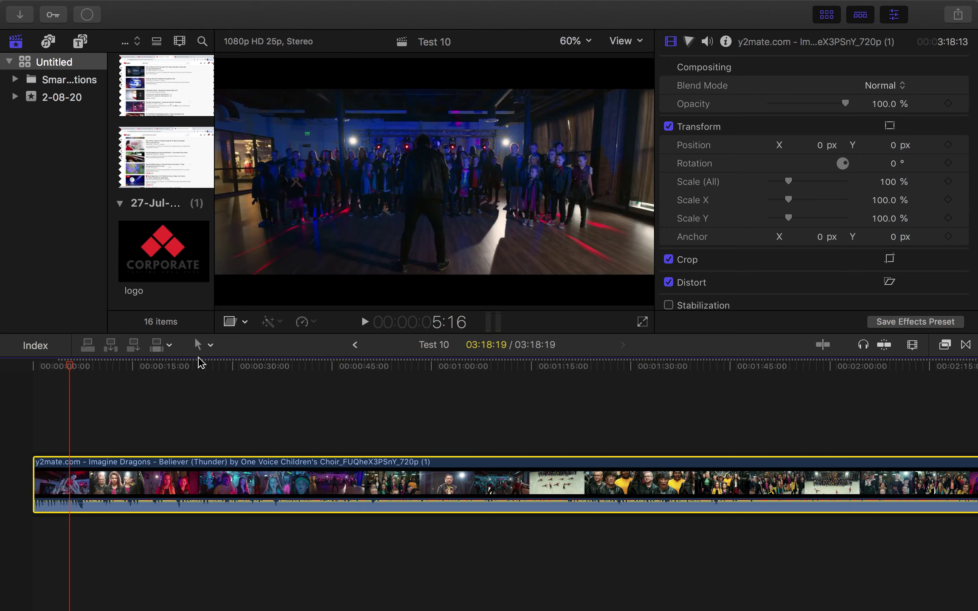
pyautogui.moveTo(72, 371); pyautogui.dragTo(28, 374)
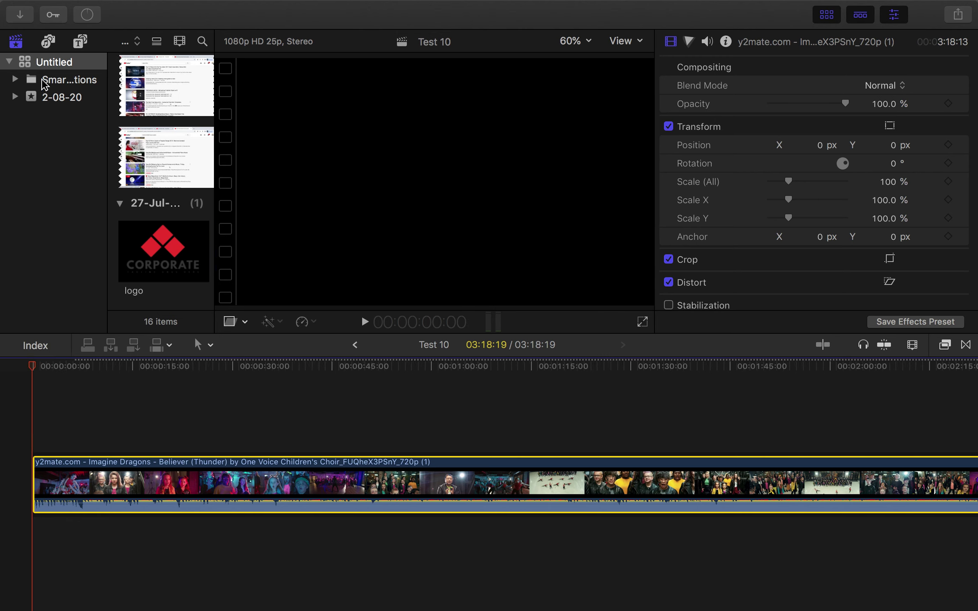
# Browse the title templates, examining the designs from Assembler to Centered
pyautogui.scroll(3, 171, 93)
pyautogui.moveTo(93, 11)
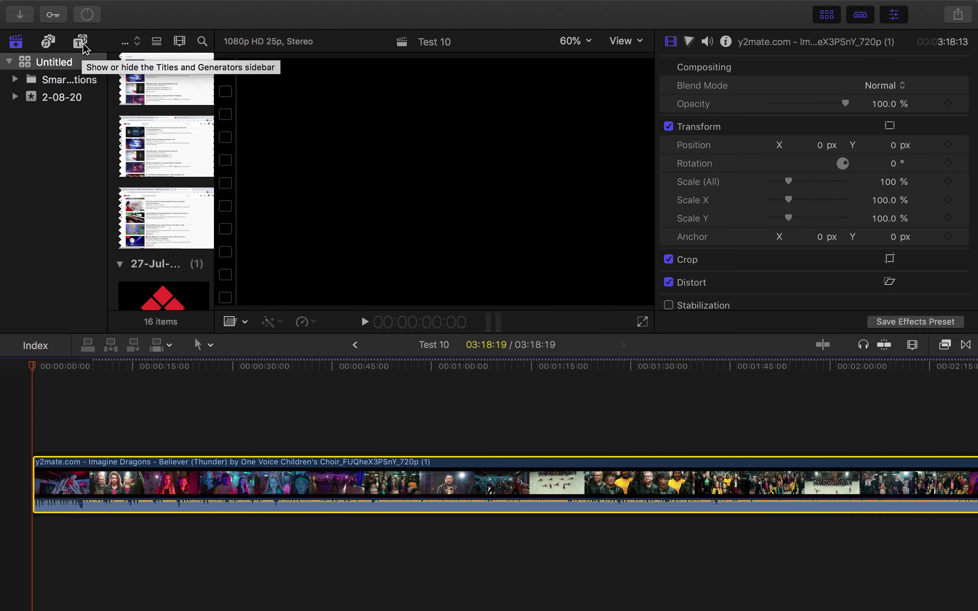
pyautogui.click(80, 42)
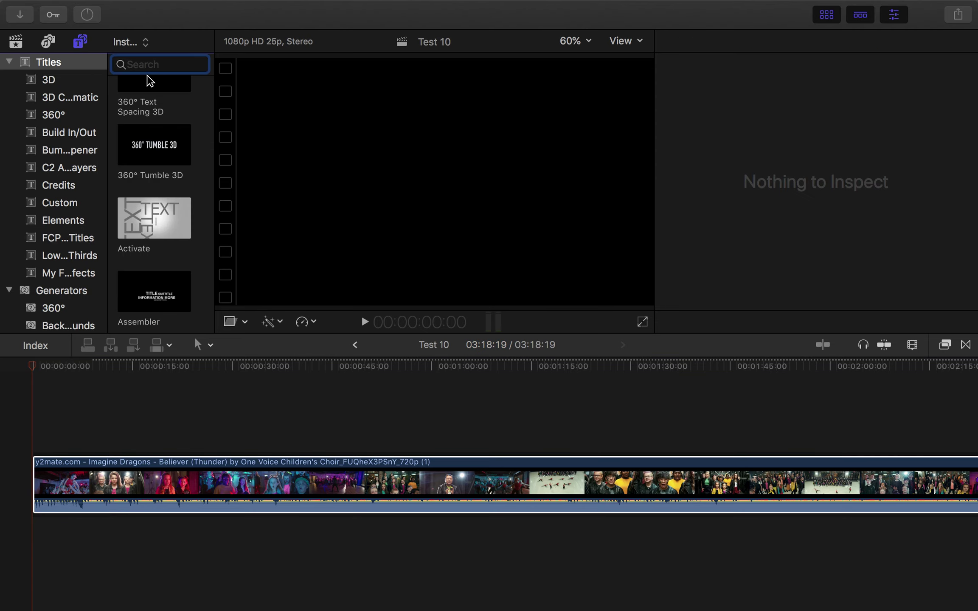
pyautogui.scroll(-4, 175, 212)
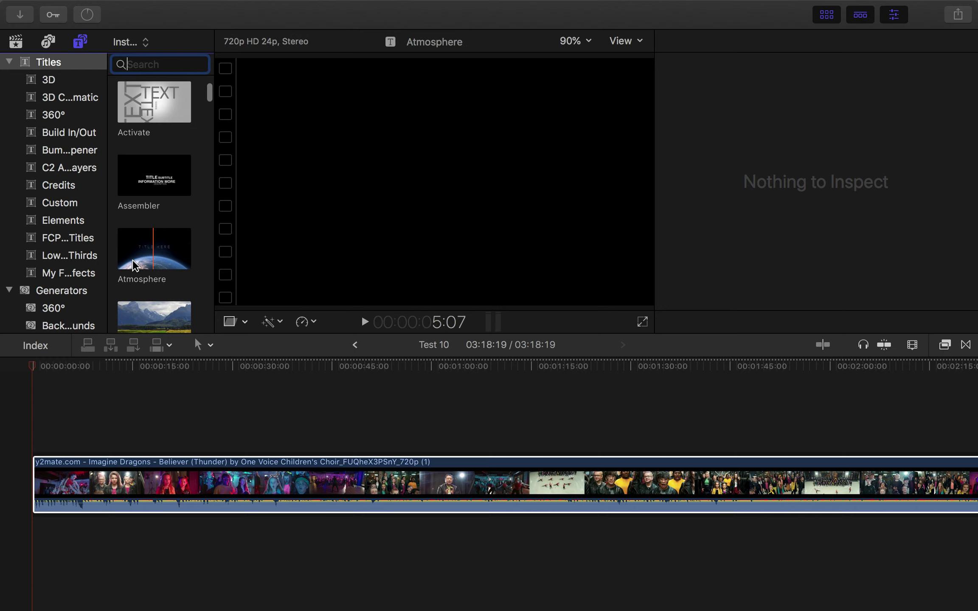
pyautogui.scroll(-3, 145, 254)
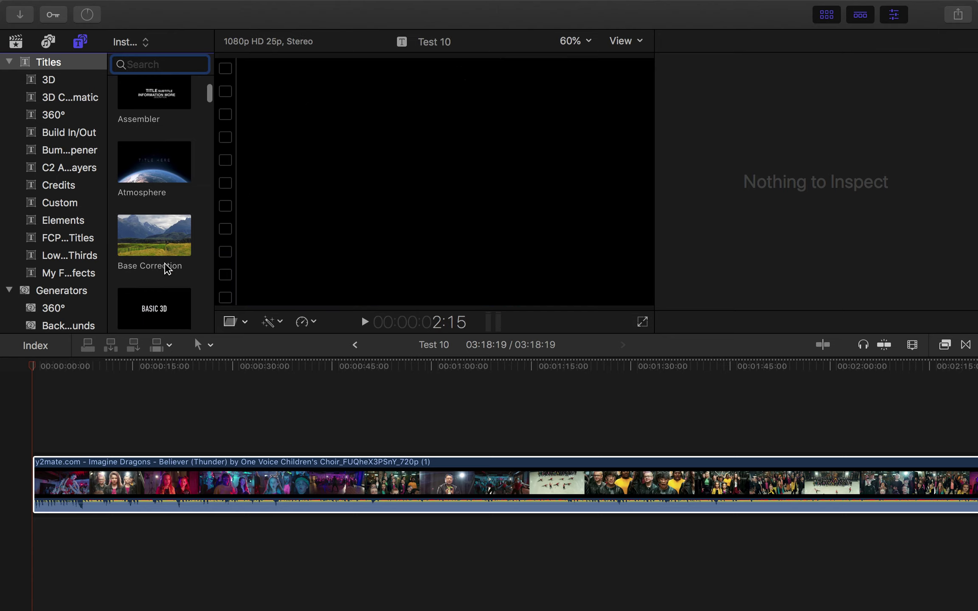
pyautogui.scroll(-4, 170, 266)
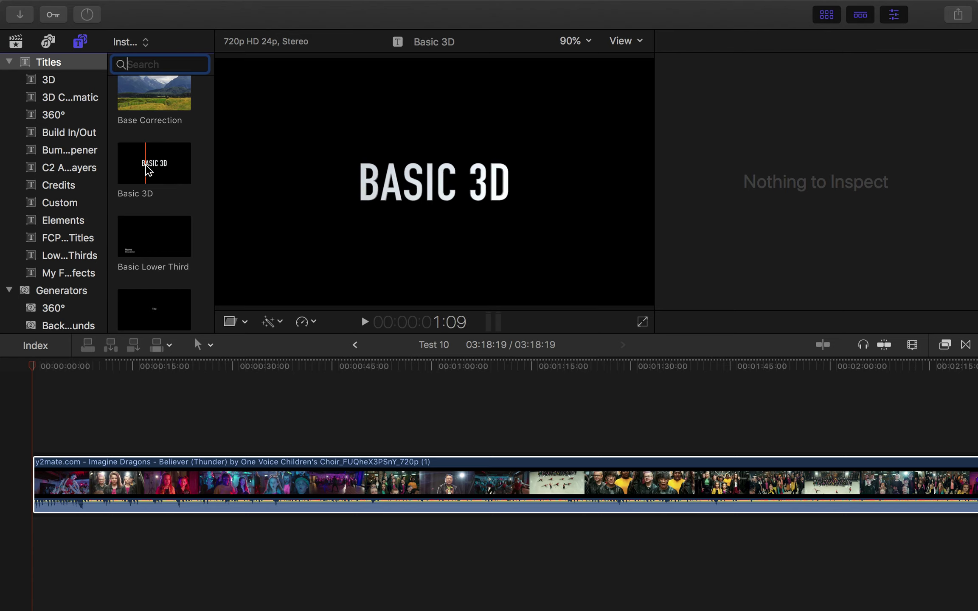
pyautogui.scroll(-3, 164, 193)
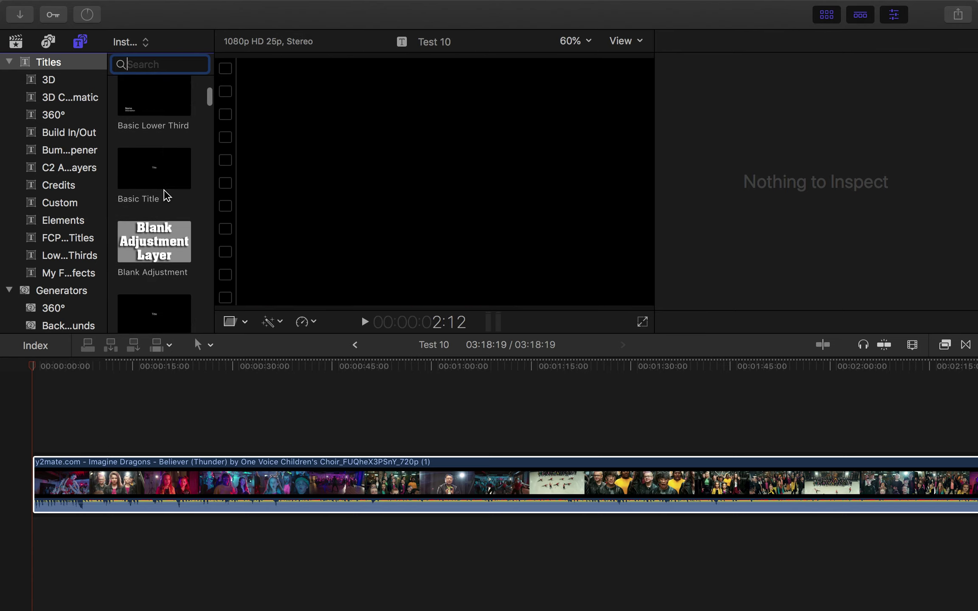
pyautogui.scroll(-5, 163, 197)
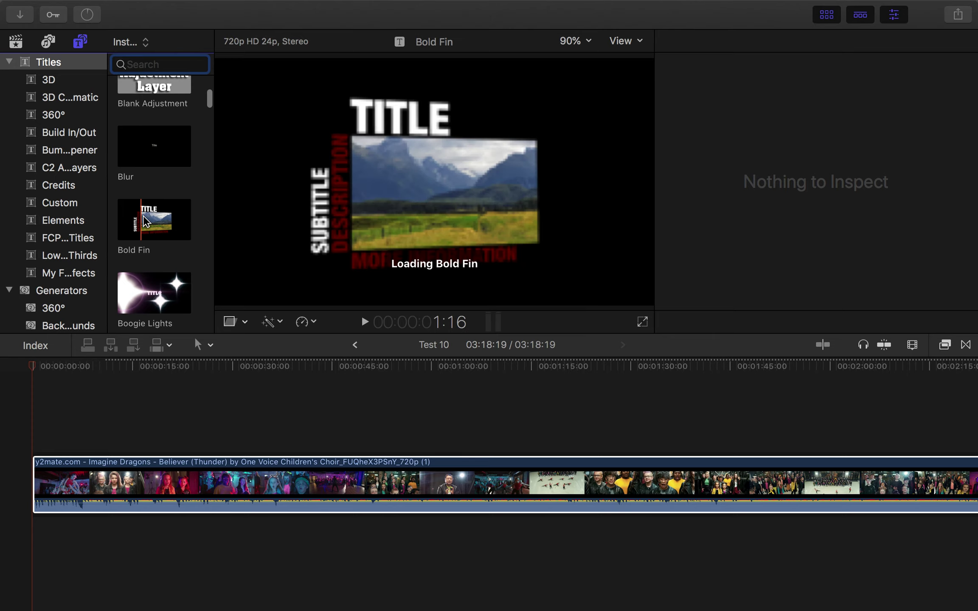
pyautogui.scroll(-3, 155, 261)
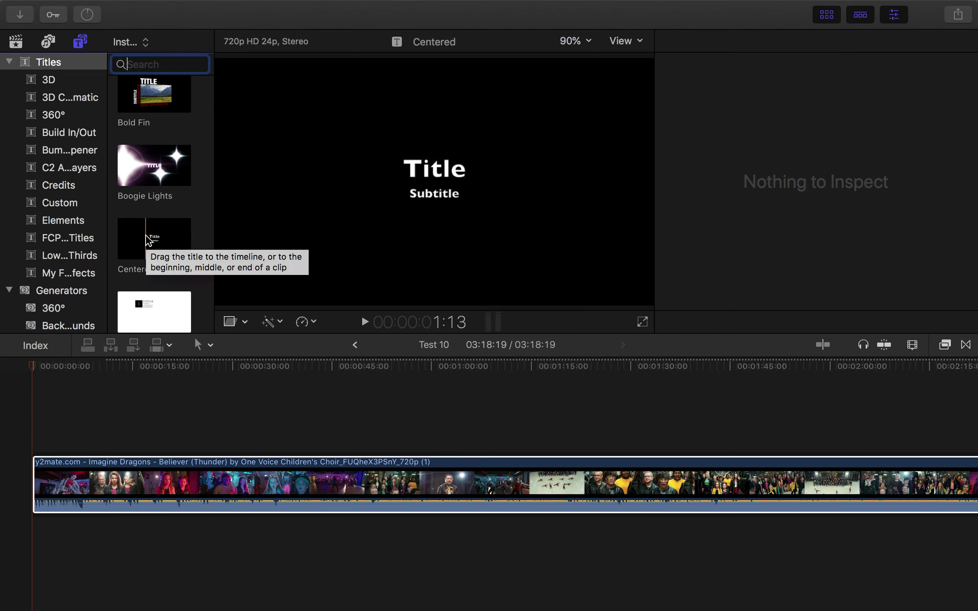
pyautogui.scroll(8, 147, 240)
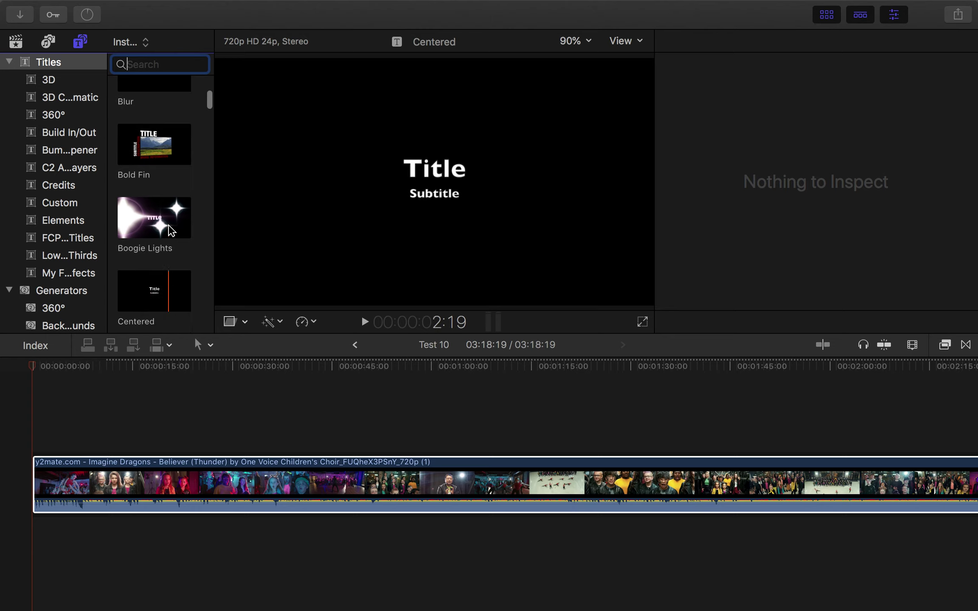
pyautogui.scroll(-3, 171, 232)
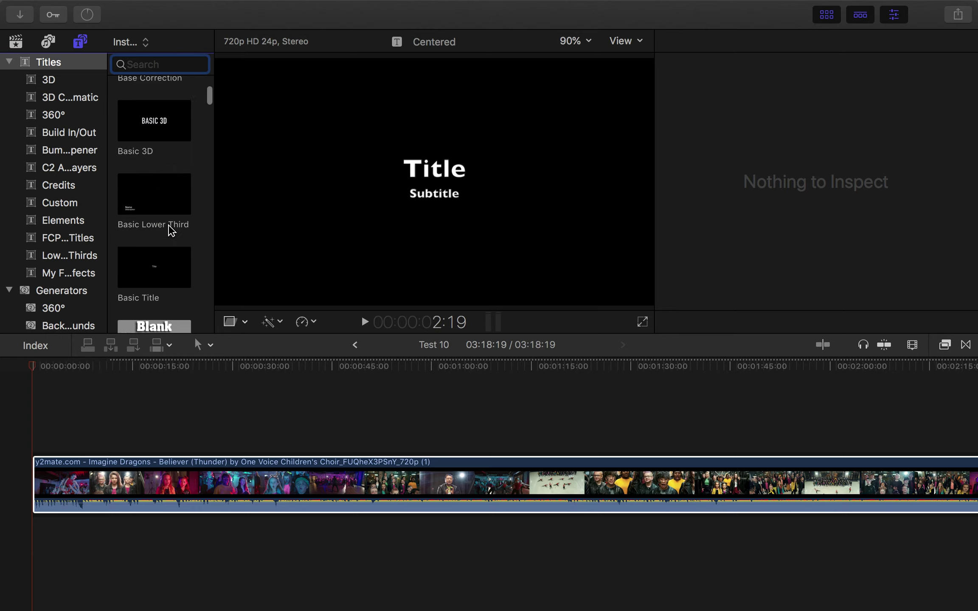
pyautogui.scroll(3, 163, 212)
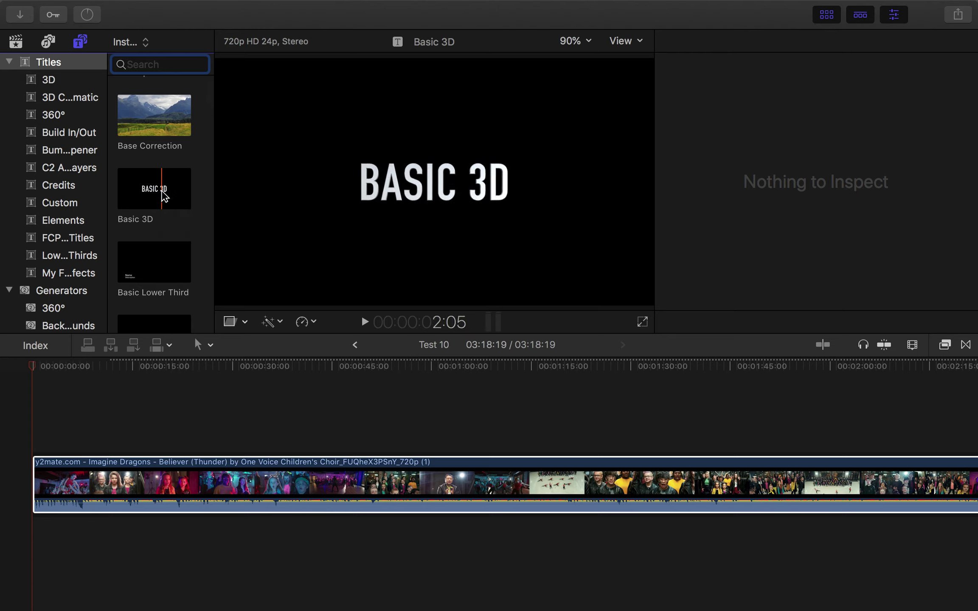
# Place the Basic 3D title above the start of the video clip and preview it over the footage
pyautogui.moveTo(164, 196); pyautogui.dragTo(40, 442)
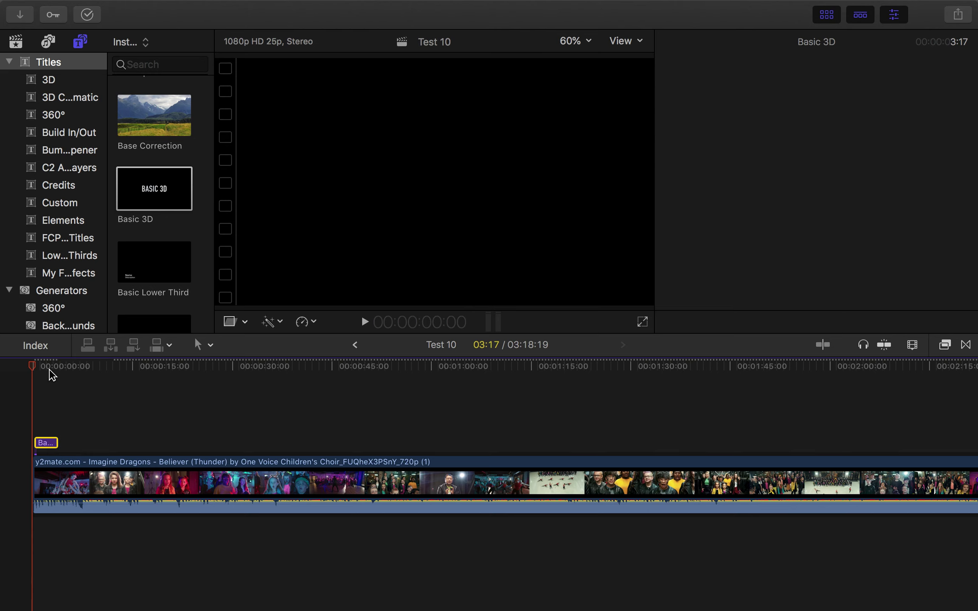
pyautogui.click(40, 365)
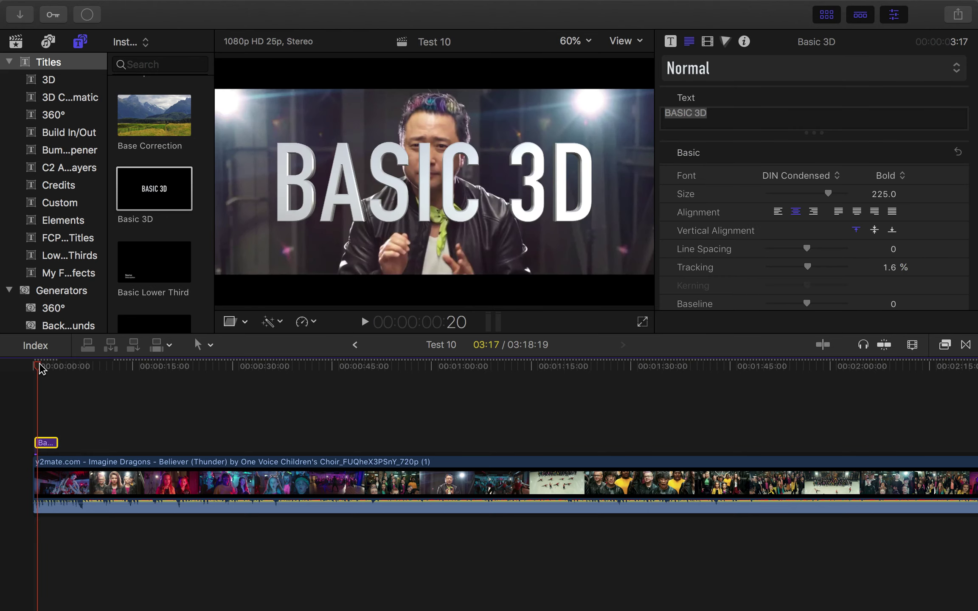
pyautogui.click(44, 366)
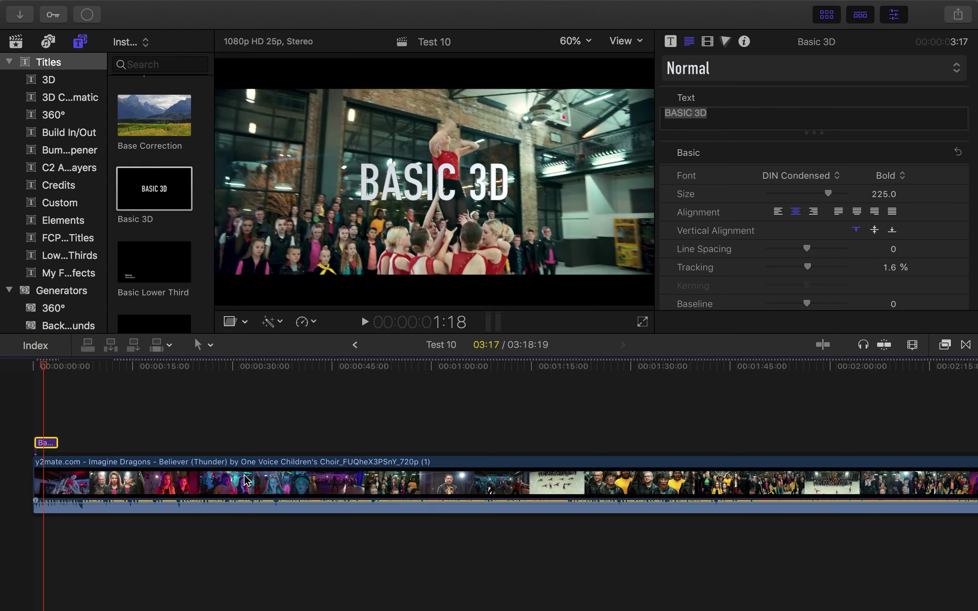
# Insert a second Basic 3D title before the video clip in the main storyline and set its text to "Test"
pyautogui.moveTo(172, 210); pyautogui.dragTo(51, 483)
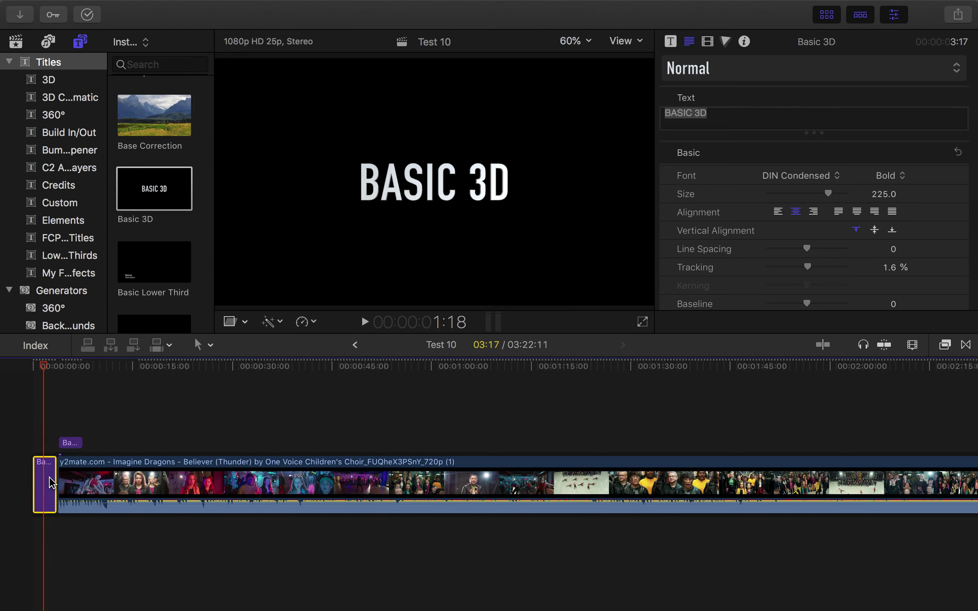
pyautogui.moveTo(43, 372)
pyautogui.mouseDown()
pyautogui.moveTo(33, 370)
pyautogui.moveTo(49, 374)
pyautogui.mouseUp()
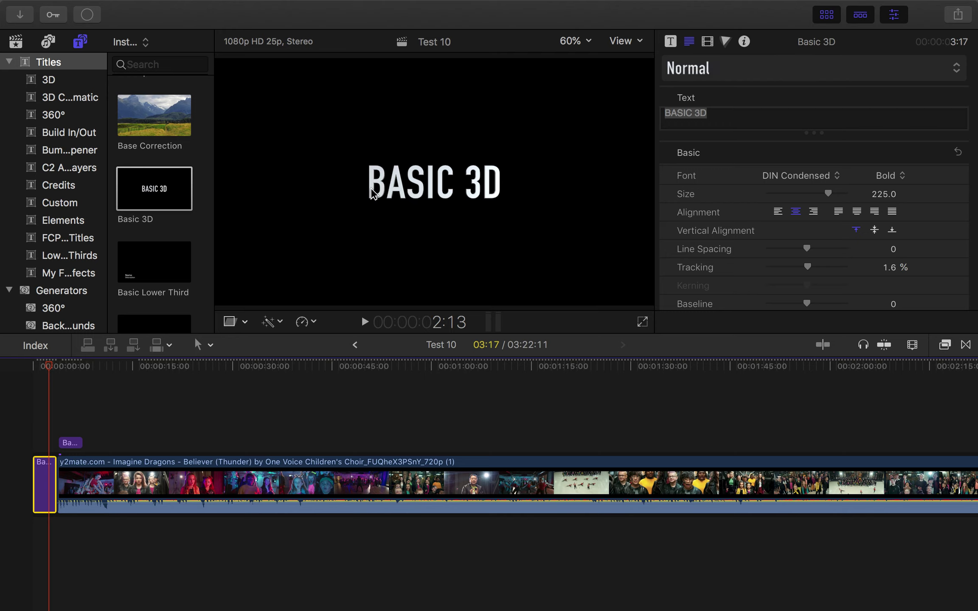
pyautogui.click(721, 113)
pyautogui.click(703, 113)
pyautogui.tripleClick(703, 113)
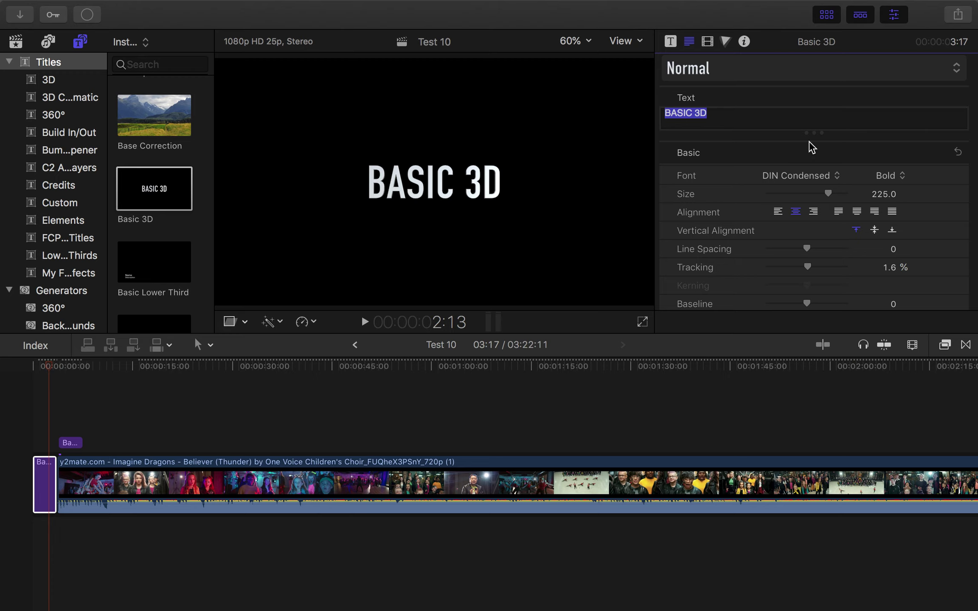
pyautogui.write('Test')
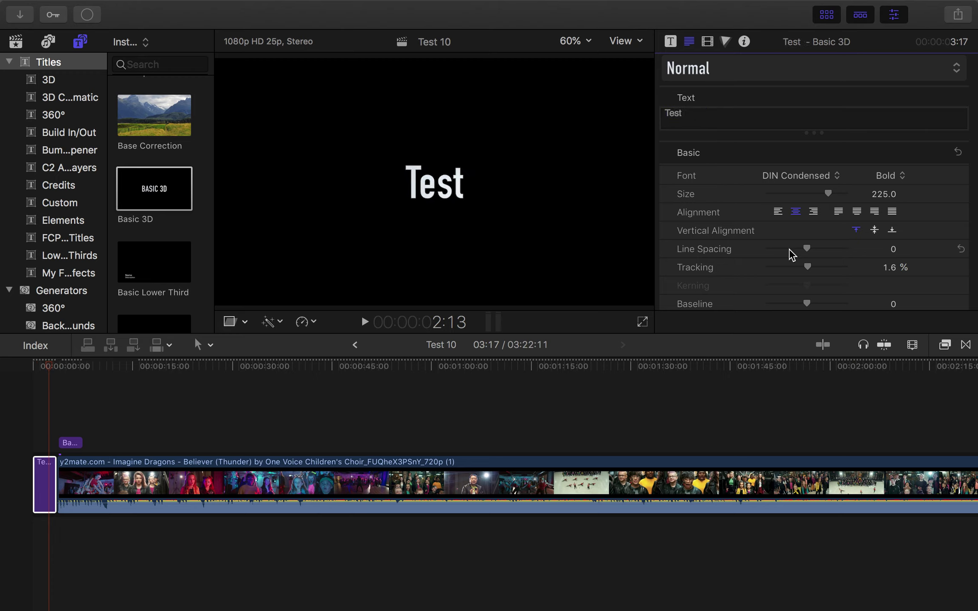
# Set the Test title's font size to 229, keeping the DIN Condensed font in Bold
pyautogui.scroll(-1, 790, 250)
pyautogui.moveTo(831, 176)
pyautogui.mouseDown()
pyautogui.moveTo(799, 179)
pyautogui.moveTo(831, 178)
pyautogui.mouseUp()
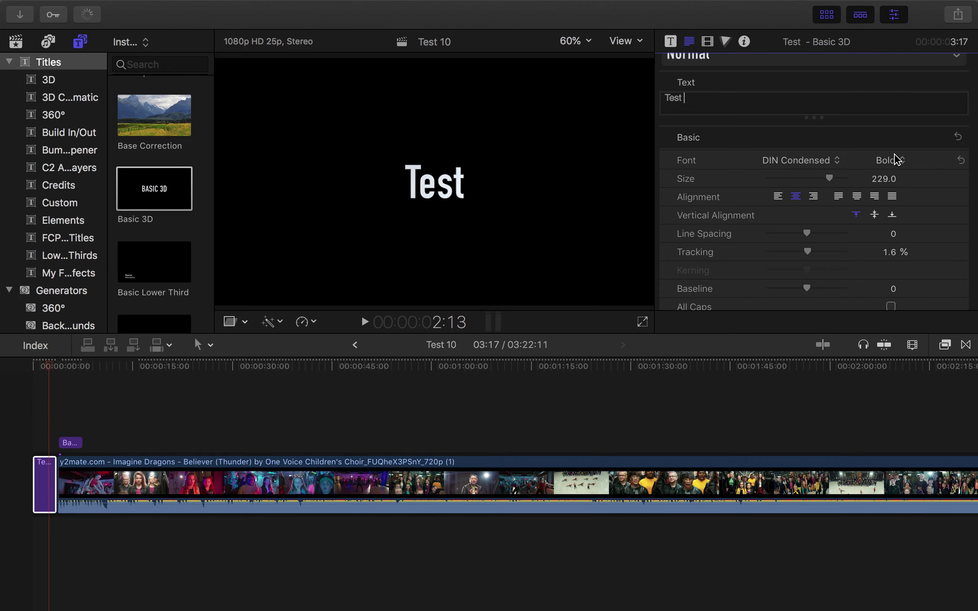
pyautogui.click(837, 162)
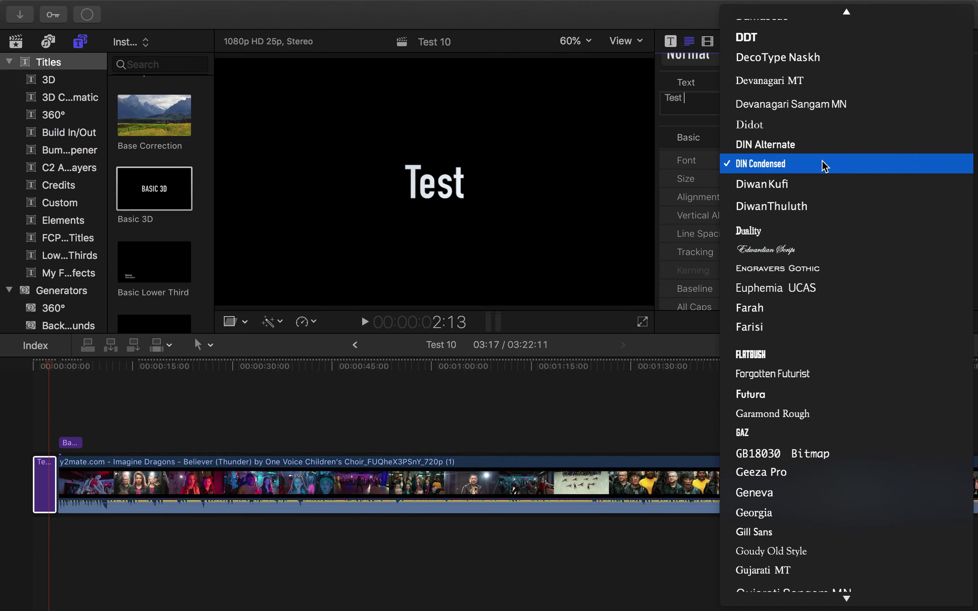
pyautogui.click(821, 162)
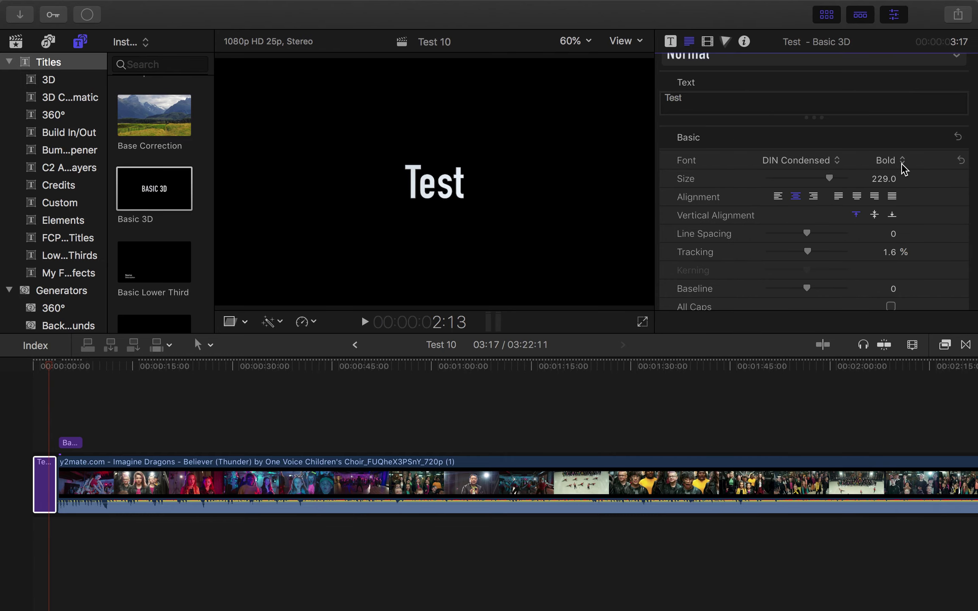
pyautogui.click(902, 164)
pyautogui.click(915, 167)
# Move the Test title to position X -32 px, Y -20.84 px and Z 167 px
pyautogui.scroll(-2, 780, 225)
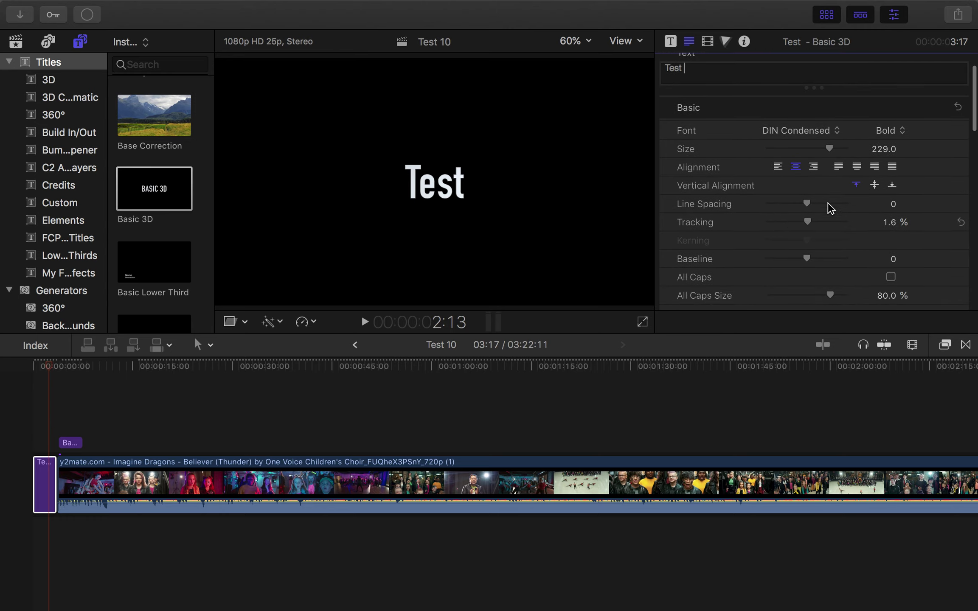
pyautogui.scroll(-1, 811, 207)
pyautogui.scroll(-8, 820, 217)
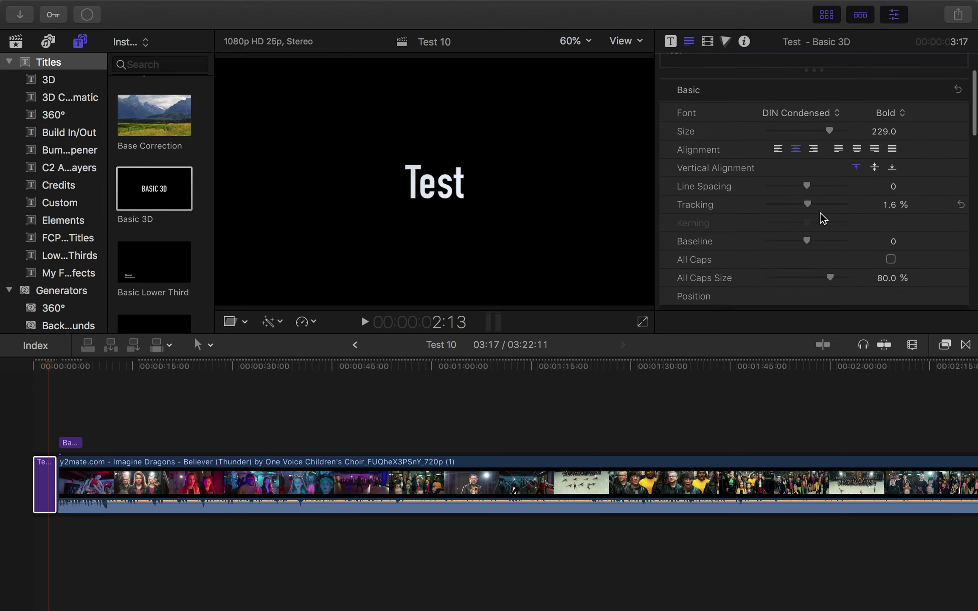
pyautogui.scroll(-8, 830, 246)
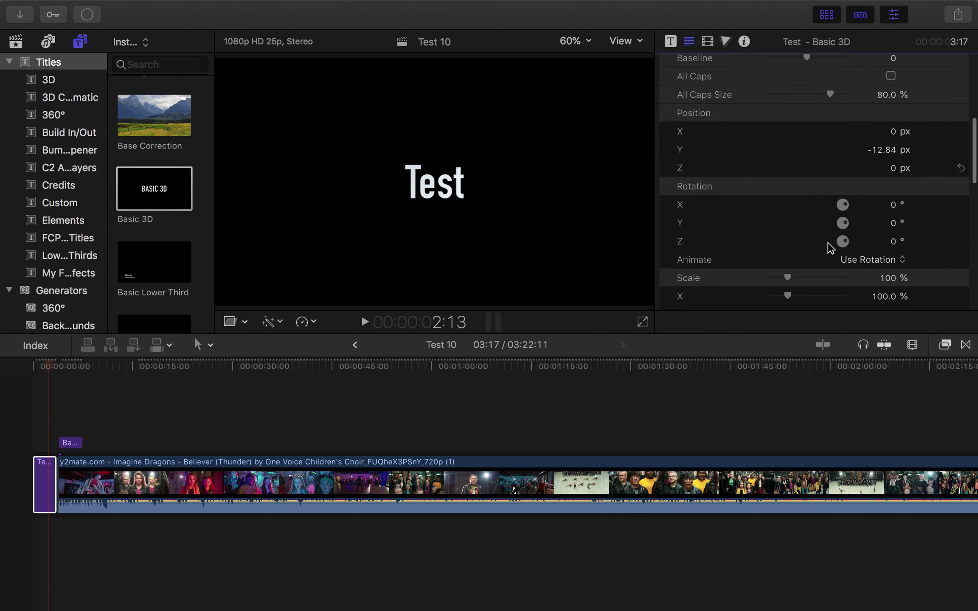
pyautogui.scroll(6, 829, 246)
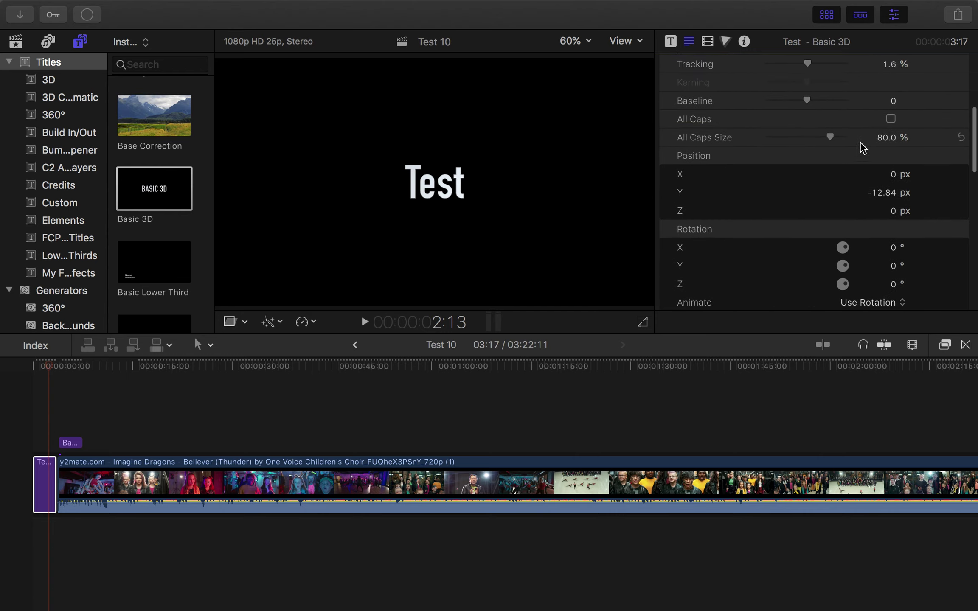
pyautogui.moveTo(893, 179)
pyautogui.mouseDown()
pyautogui.moveTo(928, 178)
pyautogui.moveTo(772, 178)
pyautogui.moveTo(883, 178)
pyautogui.moveTo(875, 178)
pyautogui.moveTo(880, 200)
pyautogui.moveTo(917, 192)
pyautogui.moveTo(898, 192)
pyautogui.mouseUp()
# Set the Test title's X rotation to 9.4°
pyautogui.scroll(-1, 885, 199)
pyautogui.scroll(-3, 836, 227)
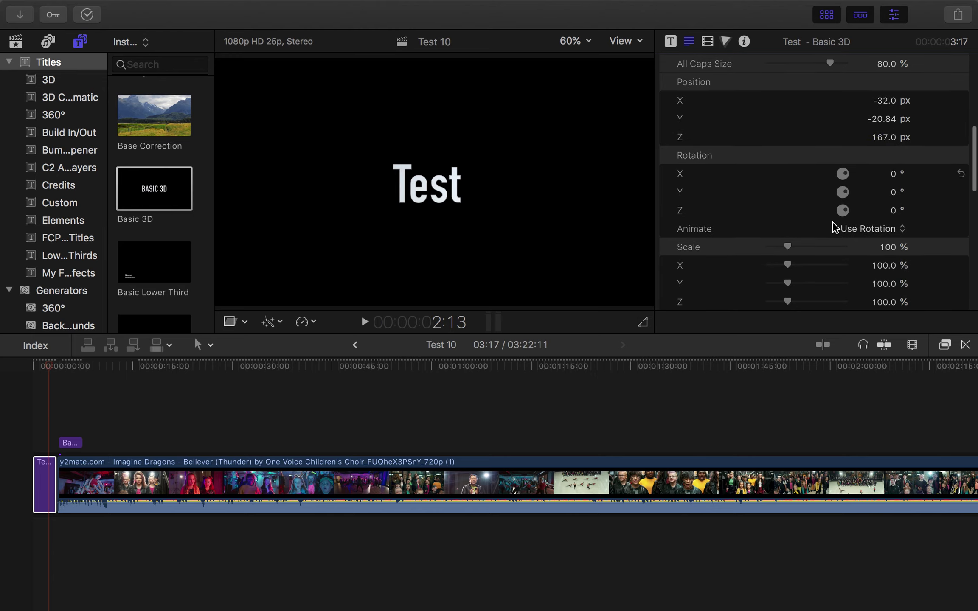
pyautogui.moveTo(895, 176)
pyautogui.mouseDown()
pyautogui.moveTo(909, 176)
pyautogui.moveTo(889, 166)
pyautogui.mouseUp()
pyautogui.click(888, 174)
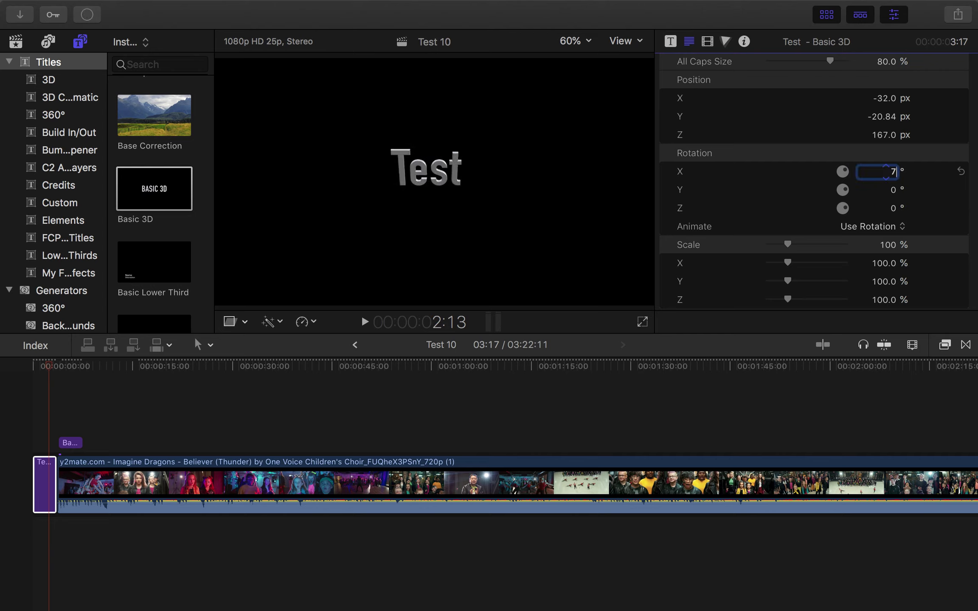
pyautogui.press('Return')
pyautogui.moveTo(889, 175); pyautogui.dragTo(901, 208)
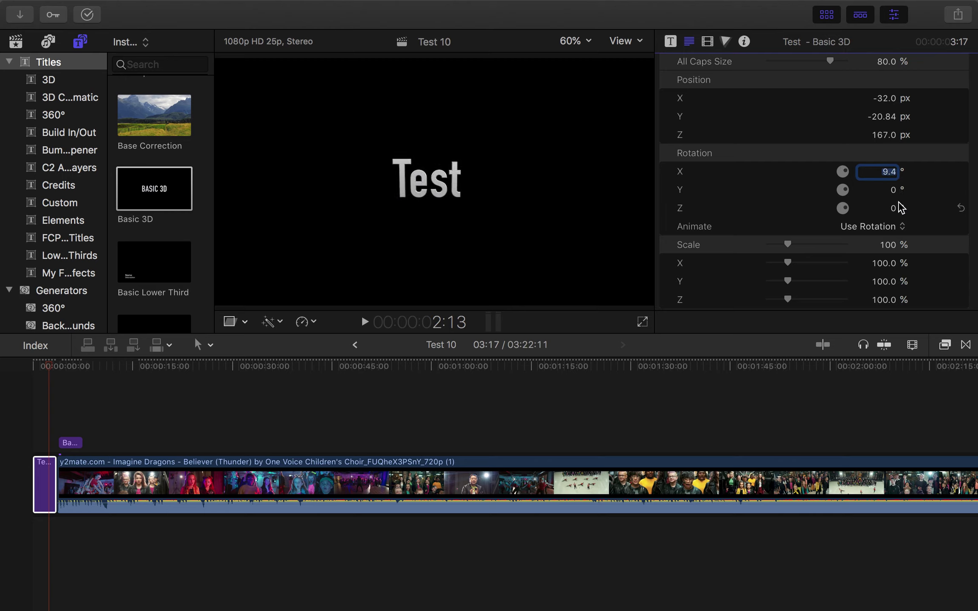
# Widen the Test title to an X scale of 157.39% and bring its X rotation back to 9.4°
pyautogui.scroll(-3, 901, 208)
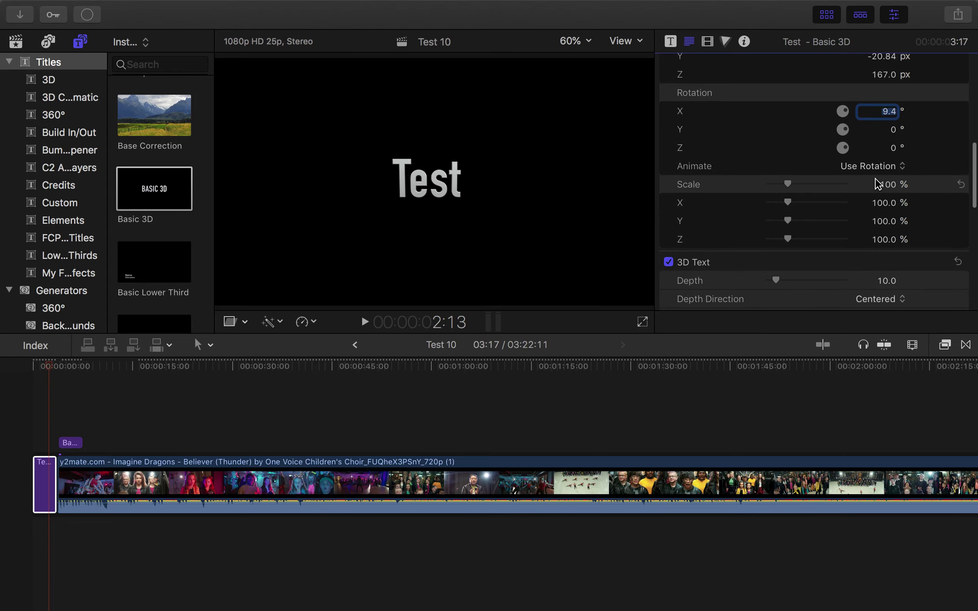
pyautogui.scroll(-2, 879, 182)
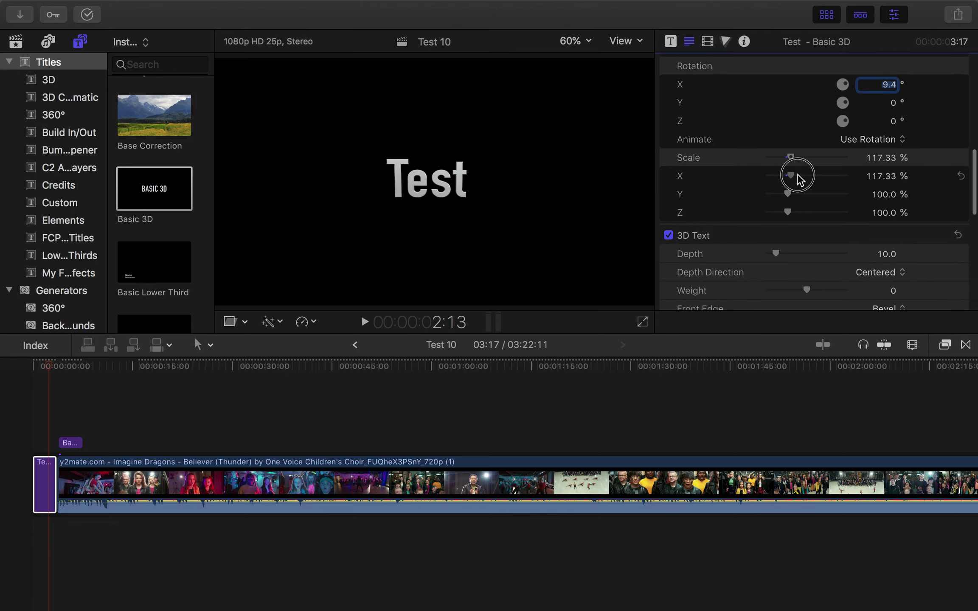
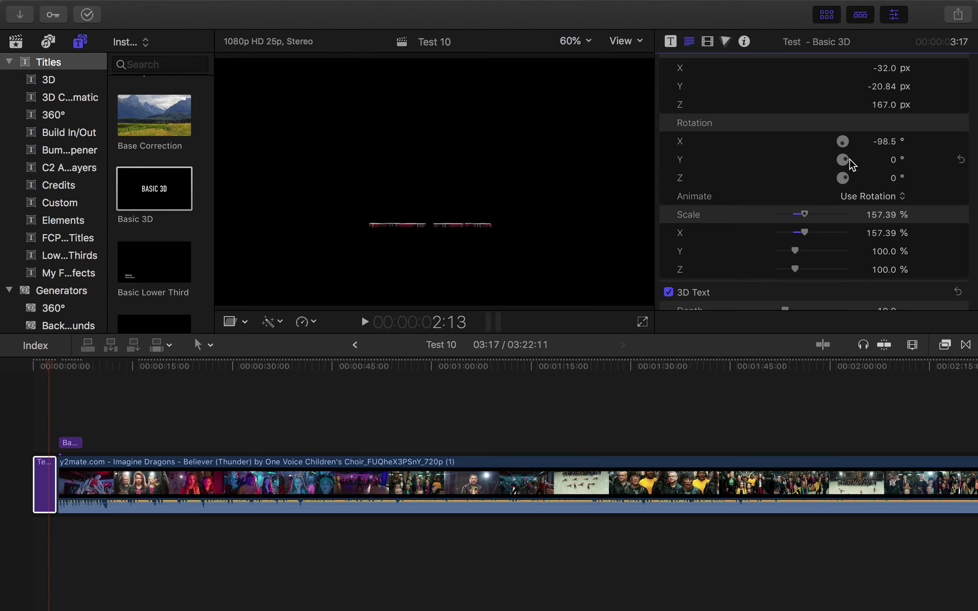
pyautogui.moveTo(843, 148); pyautogui.dragTo(843, 210)
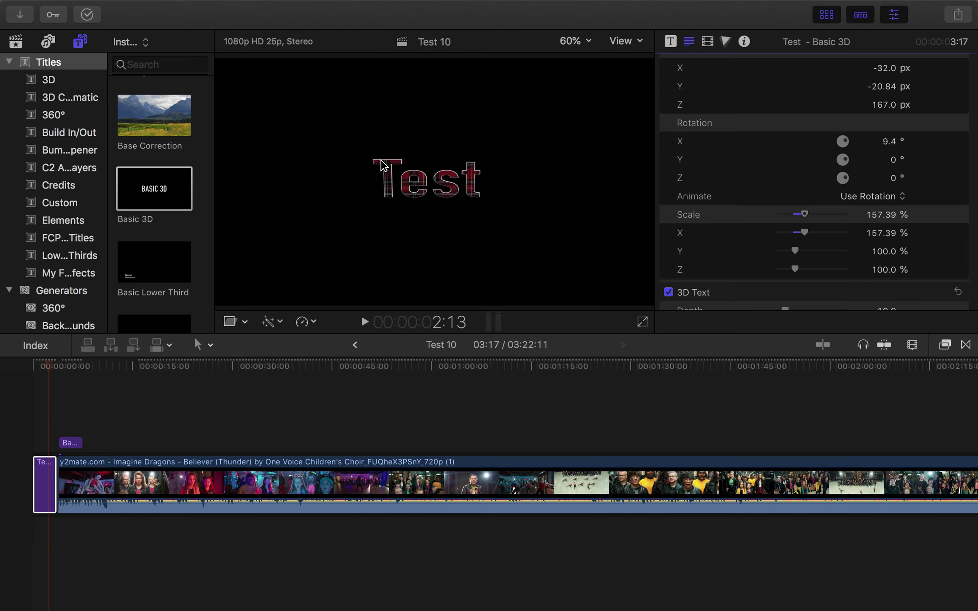
# Try the Glow and Drop Shadow effects on the Test title, switching each one off again
pyautogui.scroll(-15, 772, 251)
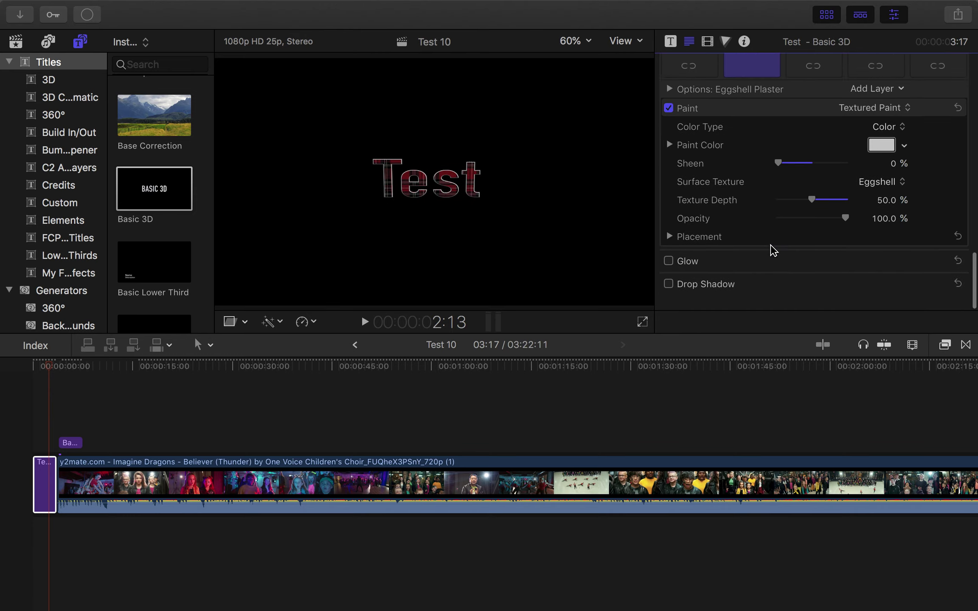
pyautogui.click(669, 279)
pyautogui.click(669, 279)
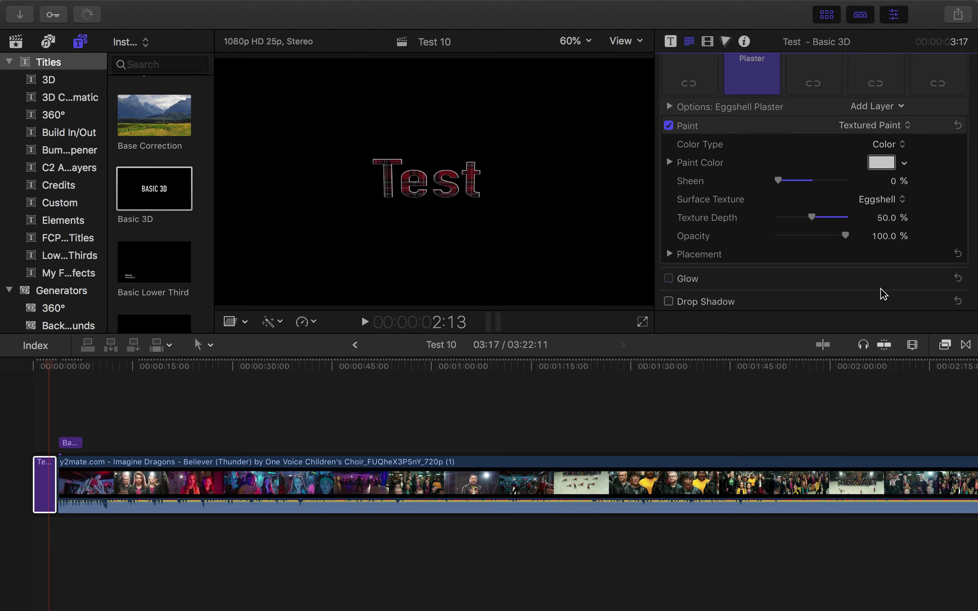
pyautogui.click(669, 302)
pyautogui.click(669, 302)
pyautogui.scroll(10, 785, 225)
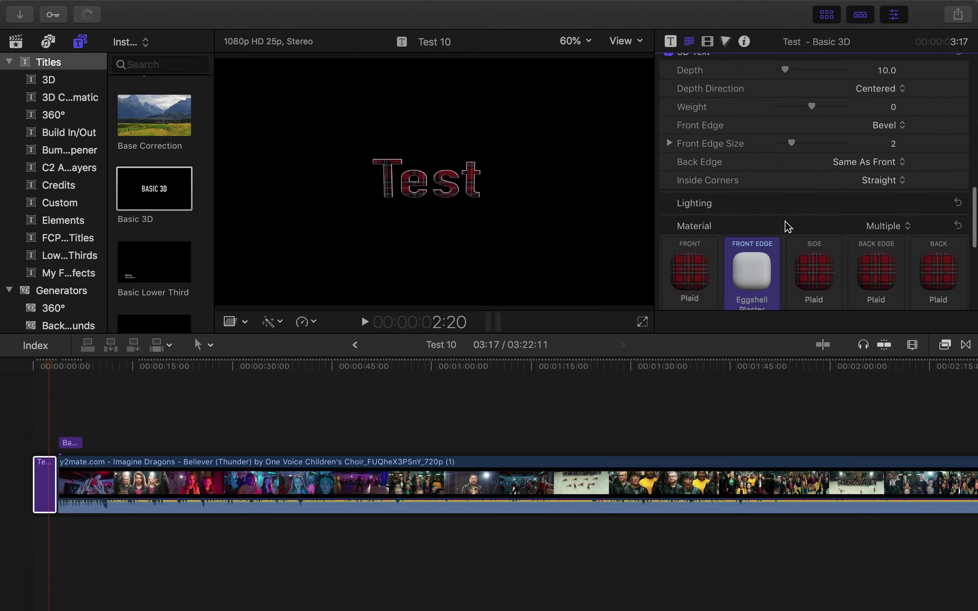
pyautogui.scroll(10, 786, 225)
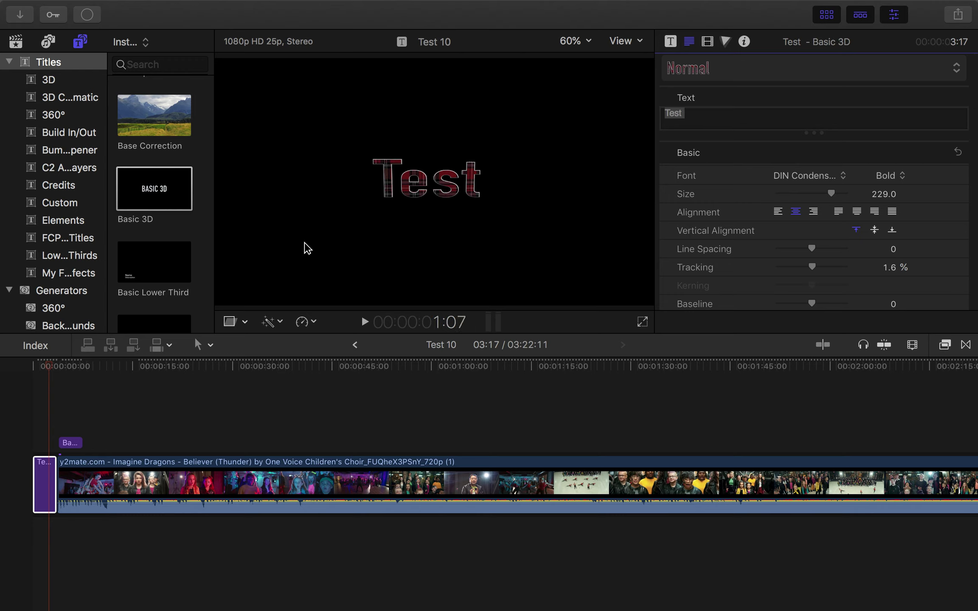
# Replace the Basic 3D title above the video clip with a Custom title starting at 7:20
pyautogui.click(68, 367)
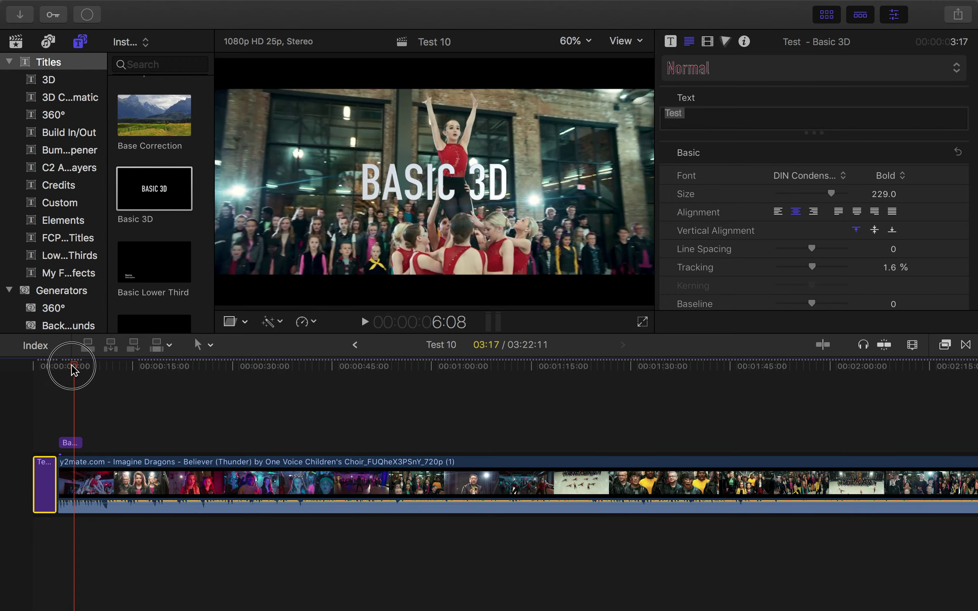
pyautogui.click(78, 442)
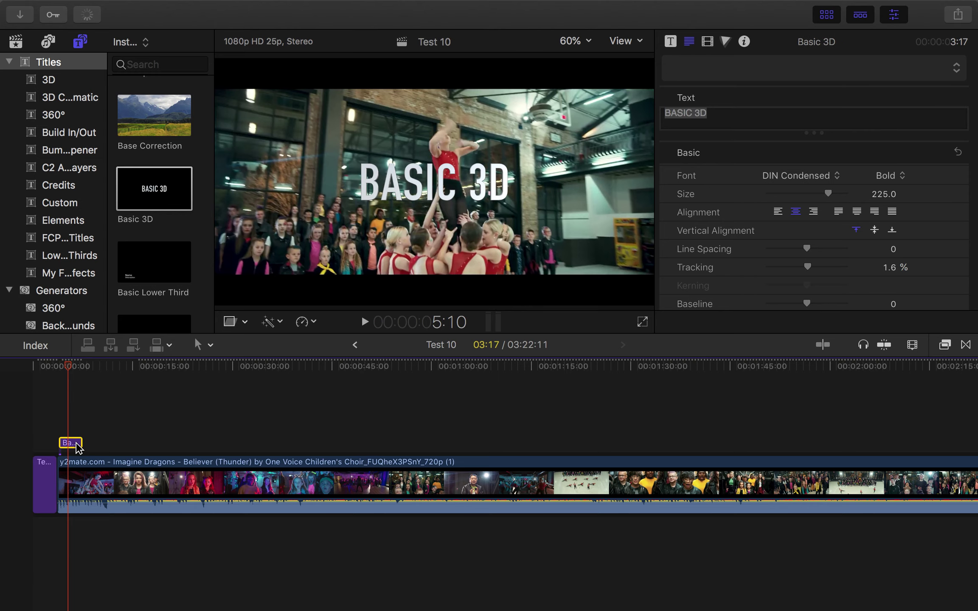
pyautogui.moveTo(79, 443); pyautogui.dragTo(85, 444)
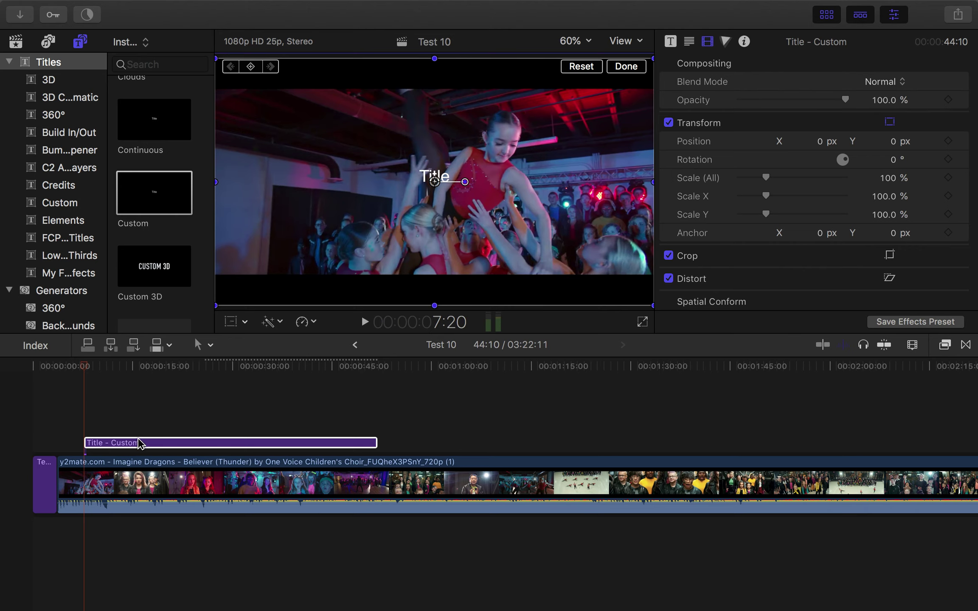
# Change the Custom title's text to "Hello"
pyautogui.doubleClick(433, 176)
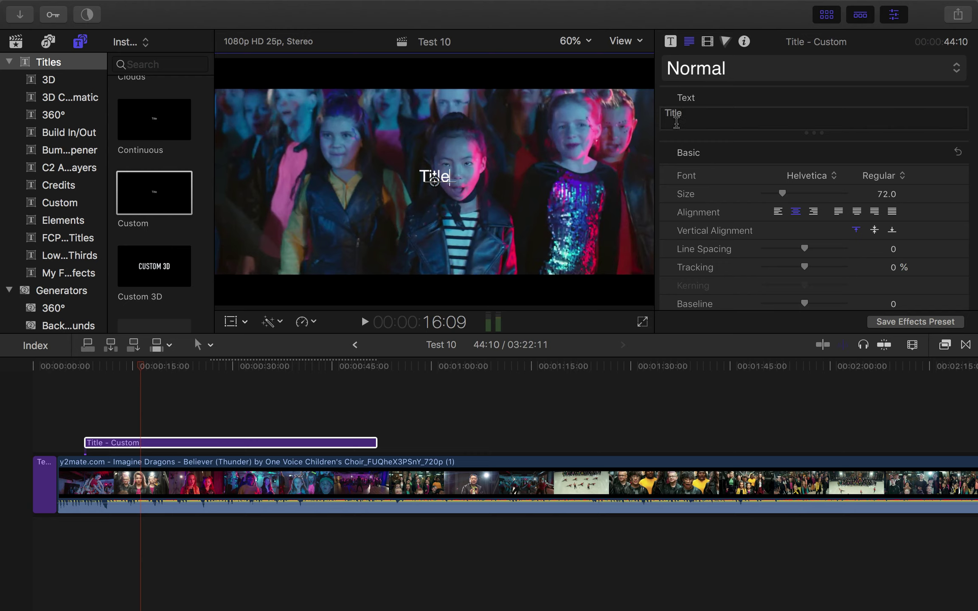
pyautogui.click(702, 115)
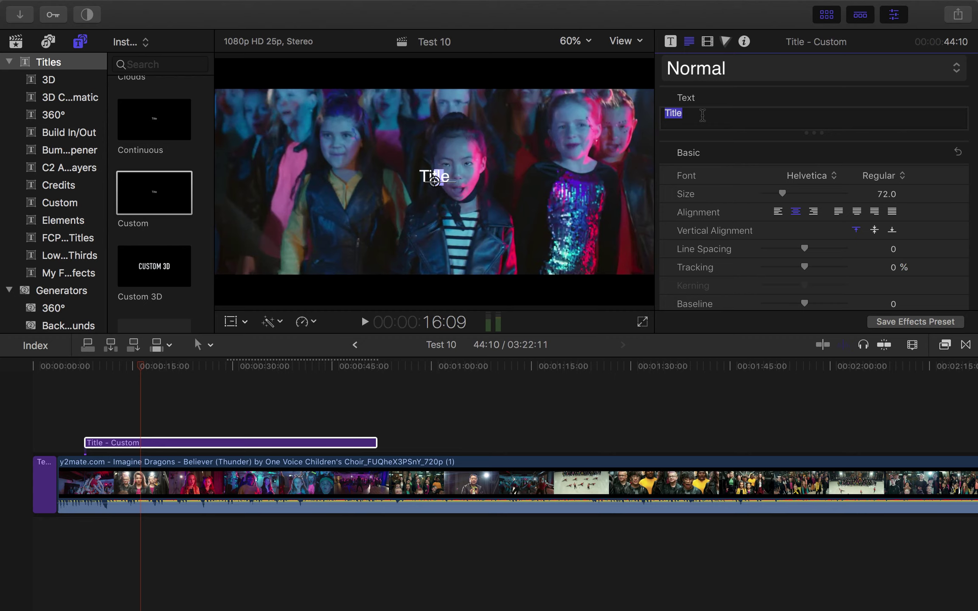
pyautogui.write('Hello')
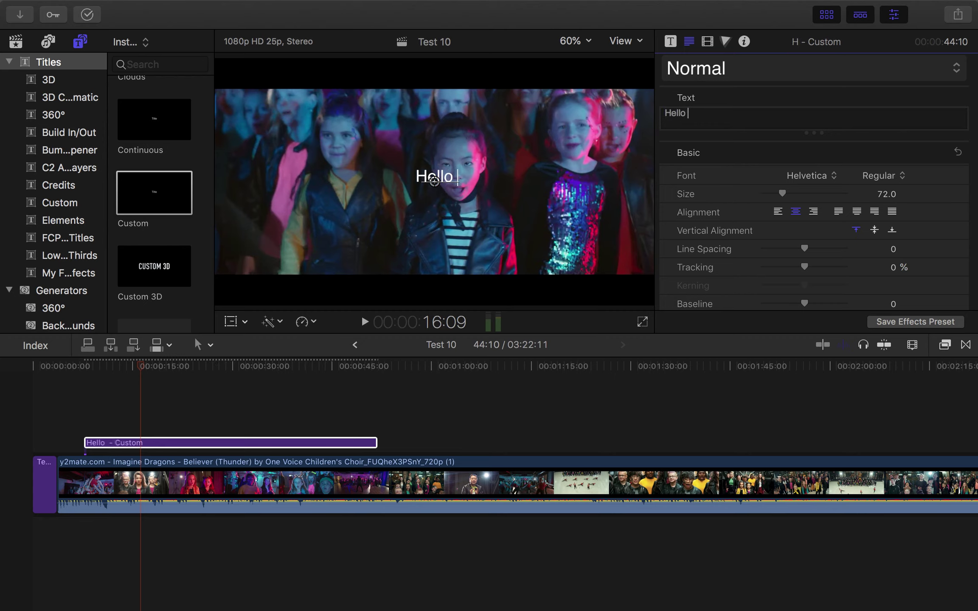
pyautogui.press('Escape')
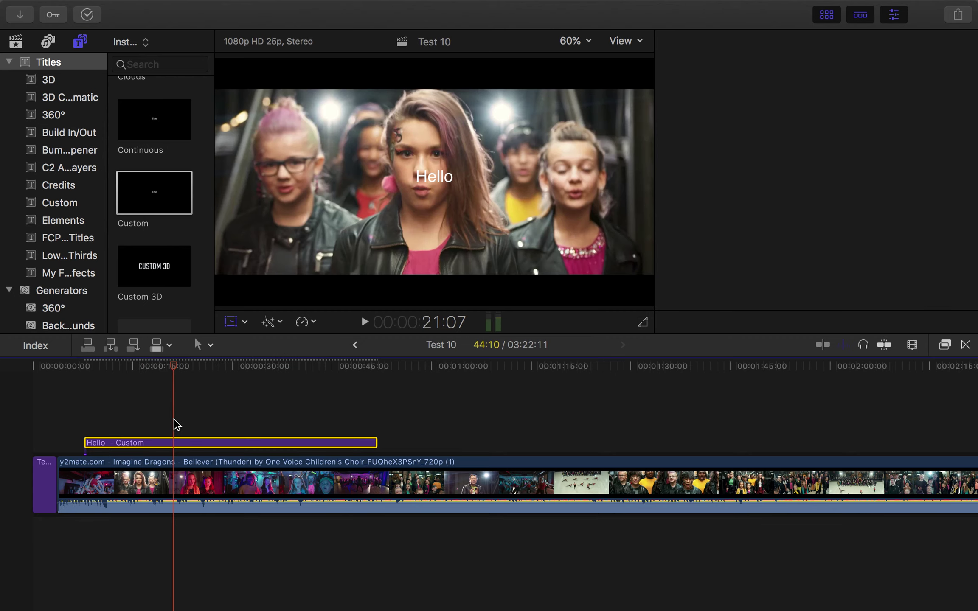
# Examine the Hello title's text and transform settings with the playhead at the title's start
pyautogui.moveTo(128, 365); pyautogui.dragTo(84, 366)
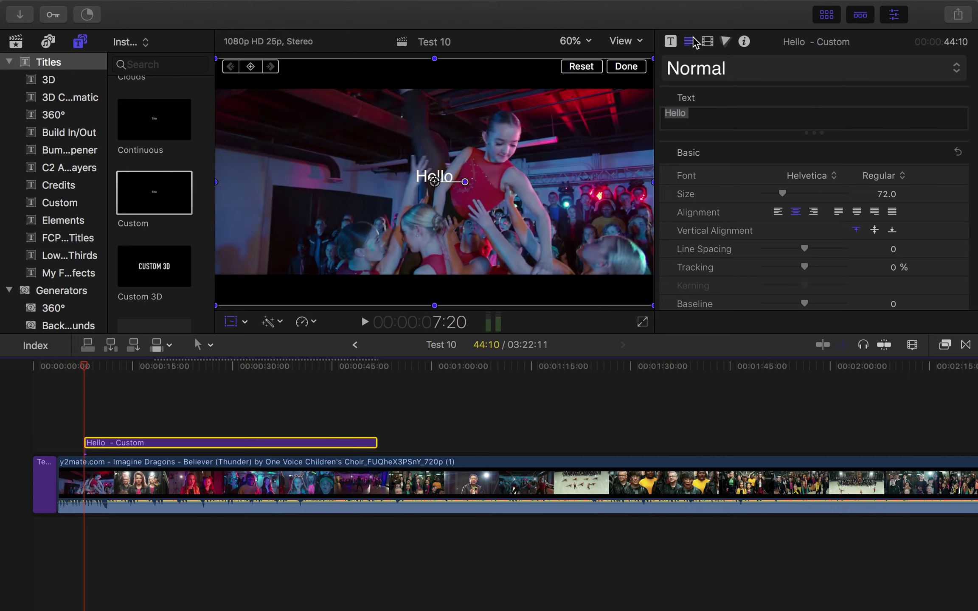
pyautogui.click(709, 42)
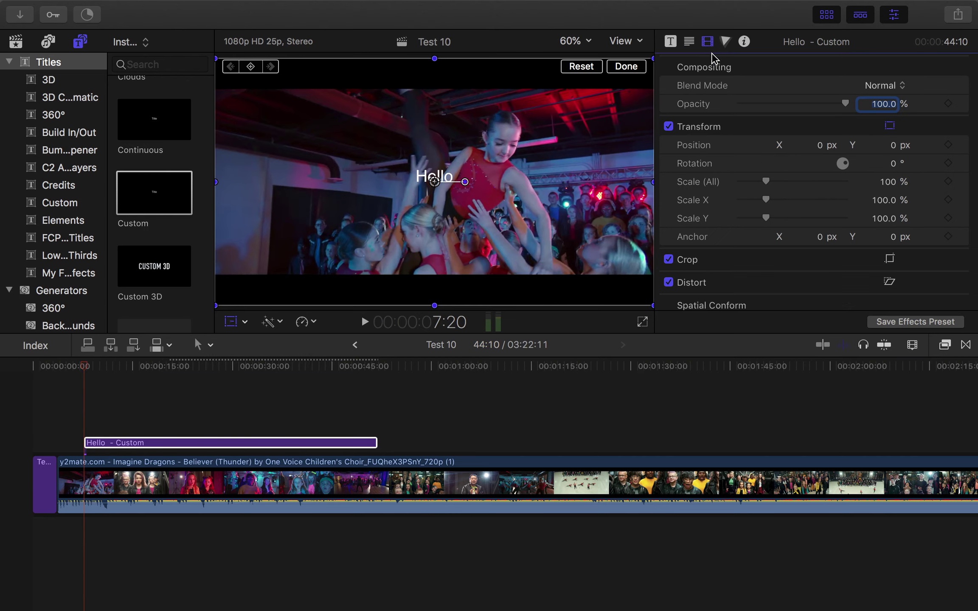
pyautogui.scroll(-1, 730, 148)
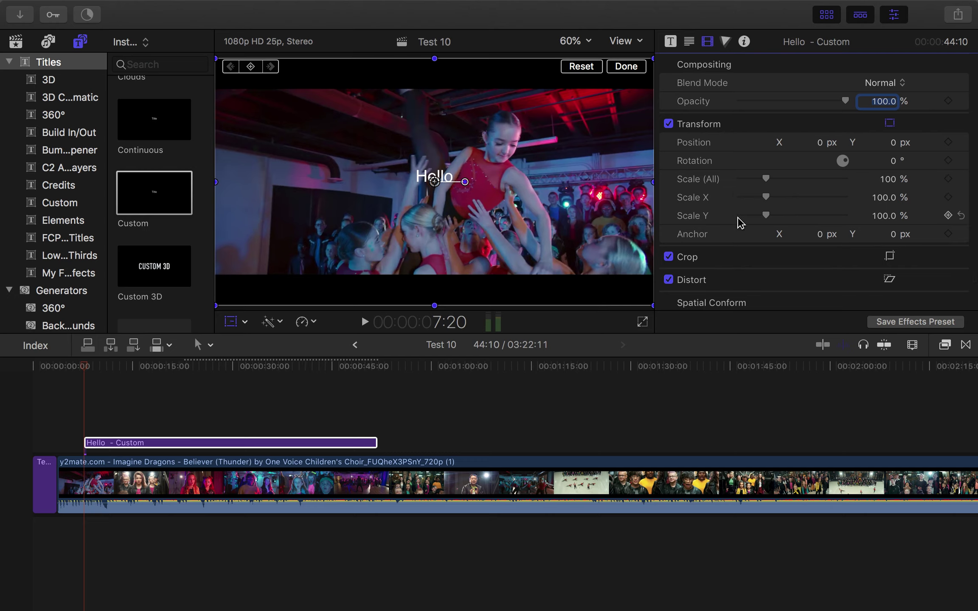
pyautogui.click(84, 368)
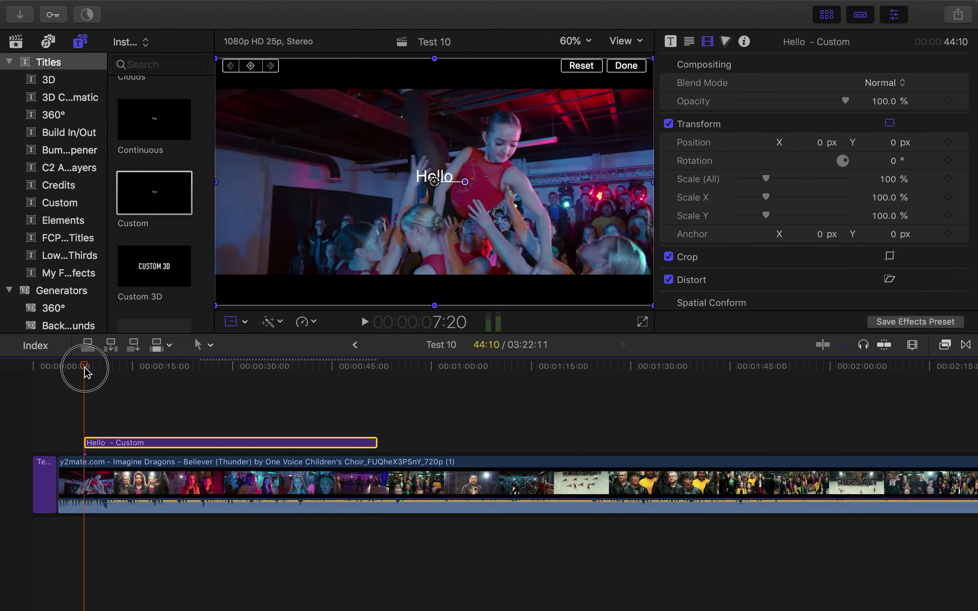
pyautogui.moveTo(85, 372); pyautogui.dragTo(84, 372)
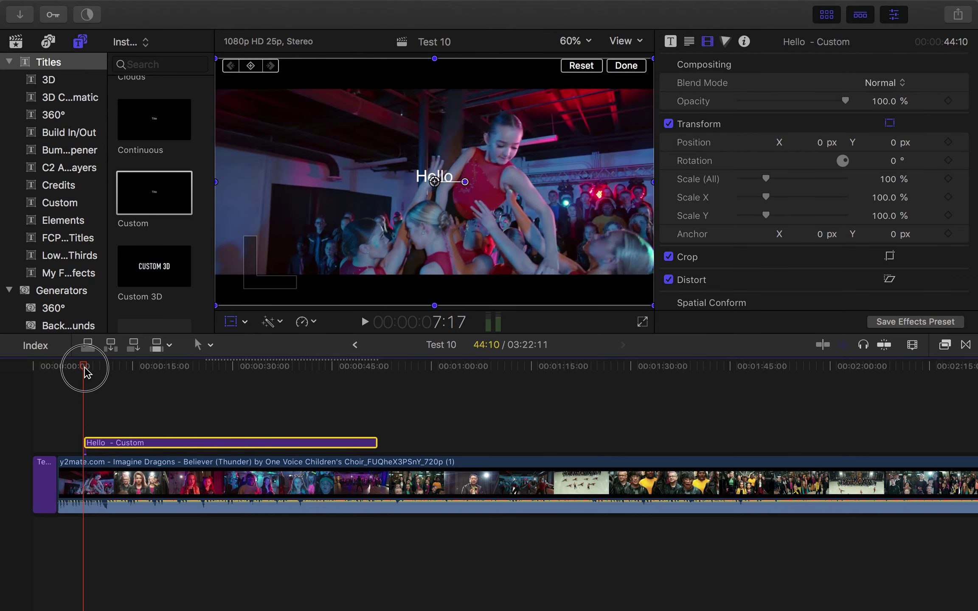
pyautogui.click(690, 44)
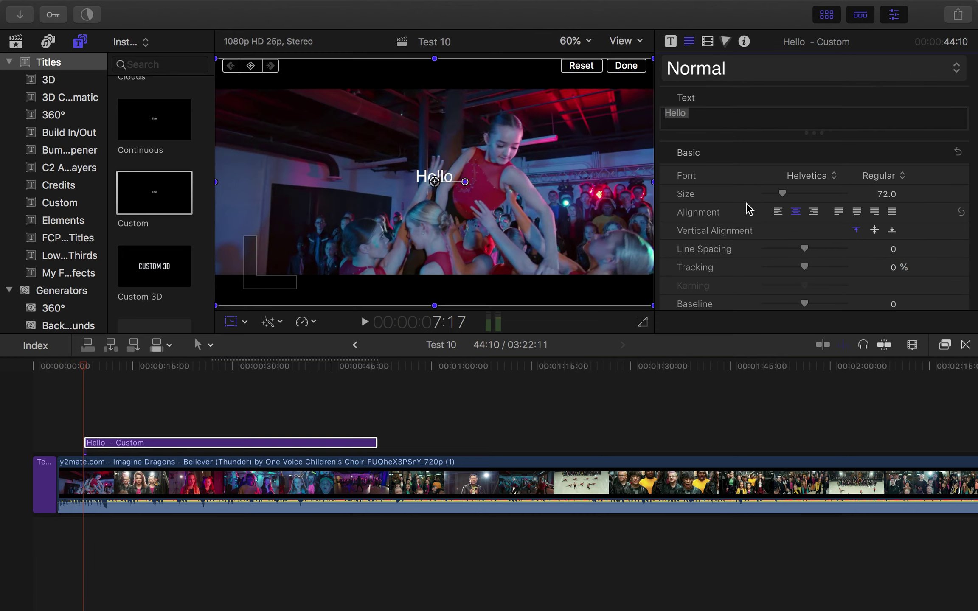
pyautogui.scroll(-2, 745, 203)
pyautogui.scroll(-2, 716, 153)
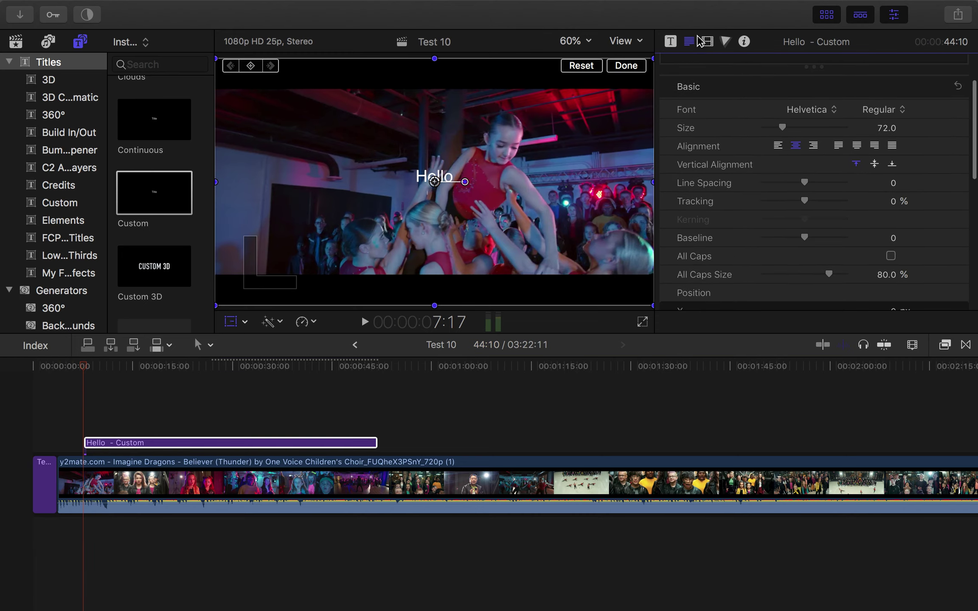
pyautogui.click(707, 41)
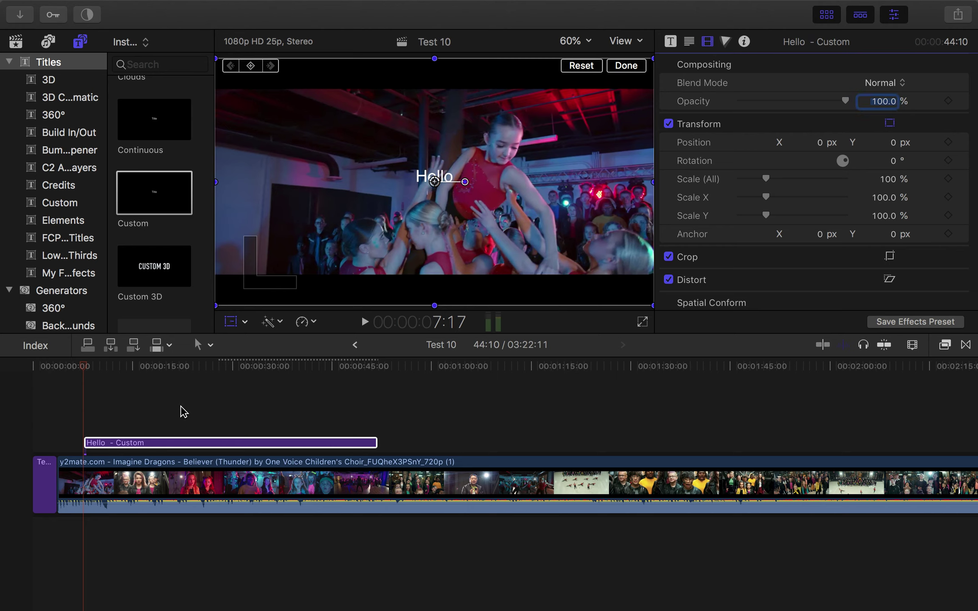
# Move the Hello title off the frame's lower-left edge with Transform, to position X -992.7 px, Y -395.0 px
pyautogui.click(129, 444)
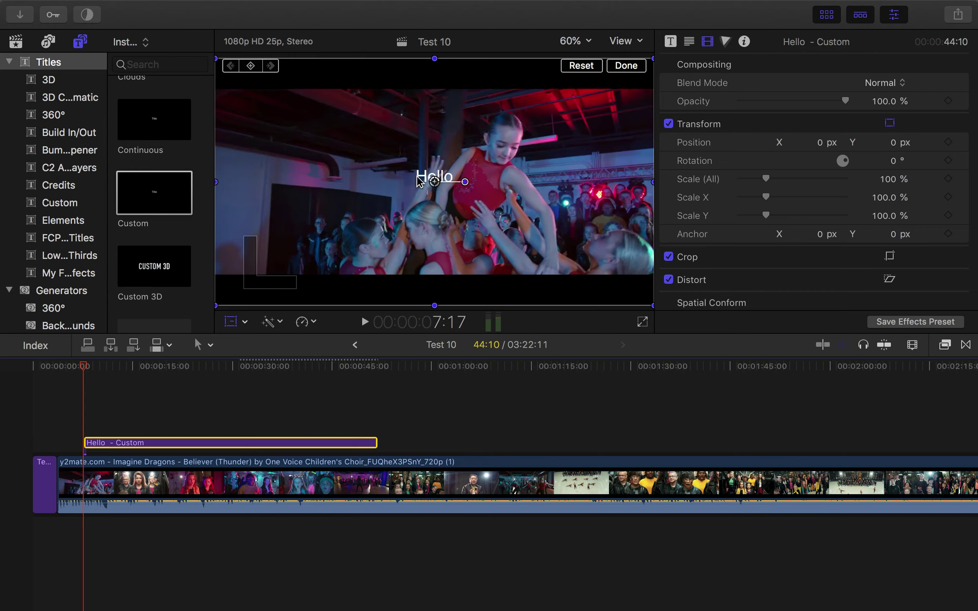
pyautogui.moveTo(422, 181); pyautogui.dragTo(422, 180)
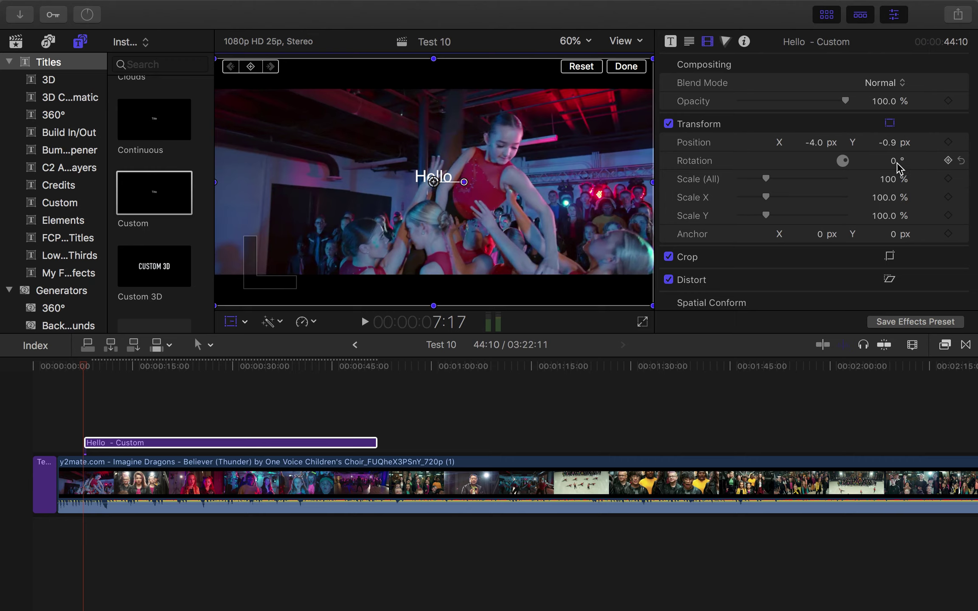
pyautogui.moveTo(813, 144); pyautogui.dragTo(813, 145)
pyautogui.click(246, 323)
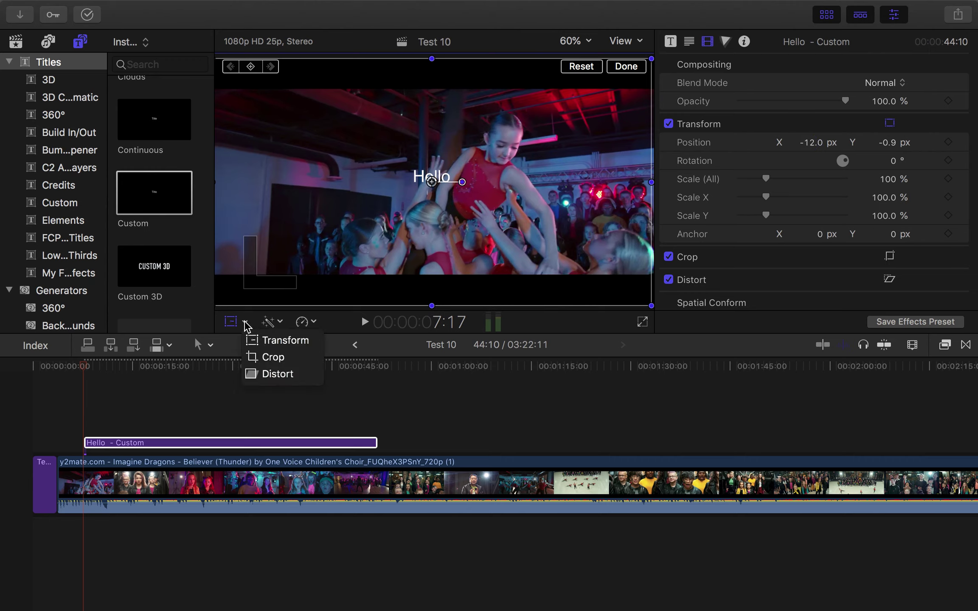
pyautogui.click(266, 340)
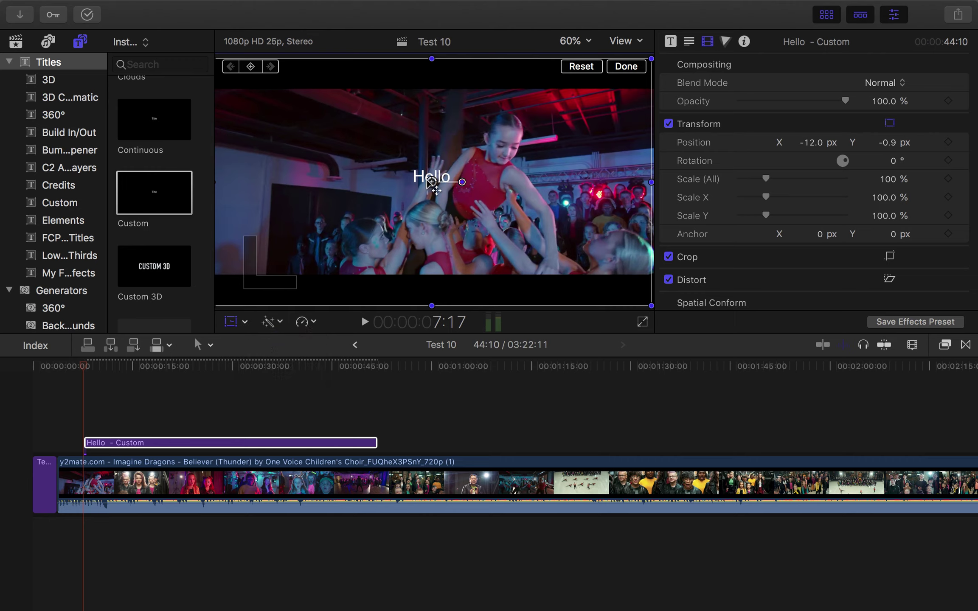
pyautogui.moveTo(414, 181); pyautogui.dragTo(195, 271)
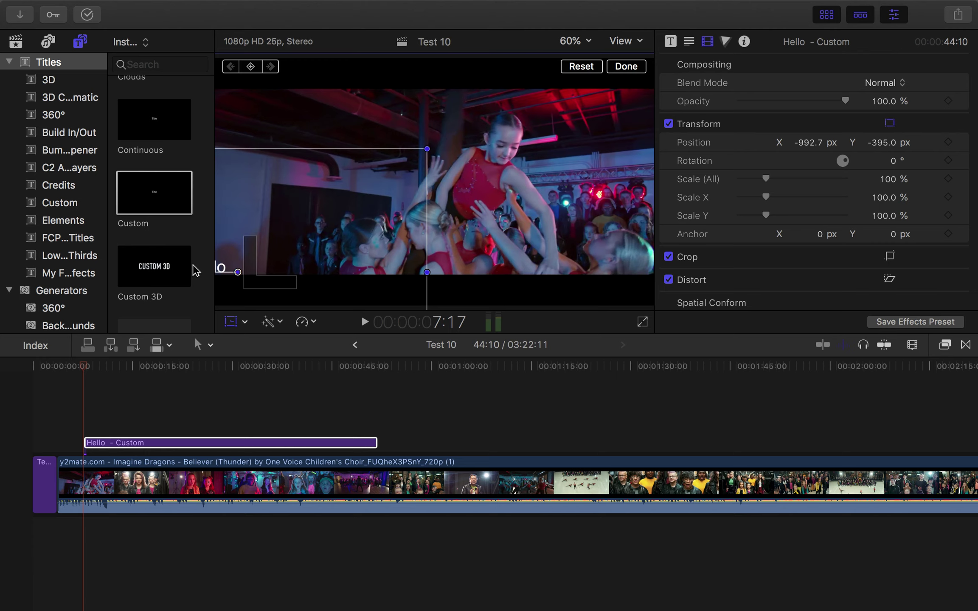
# Add a Position keyframe to the Hello title at its start, at 7:20
pyautogui.click(118, 443)
pyautogui.click(85, 367)
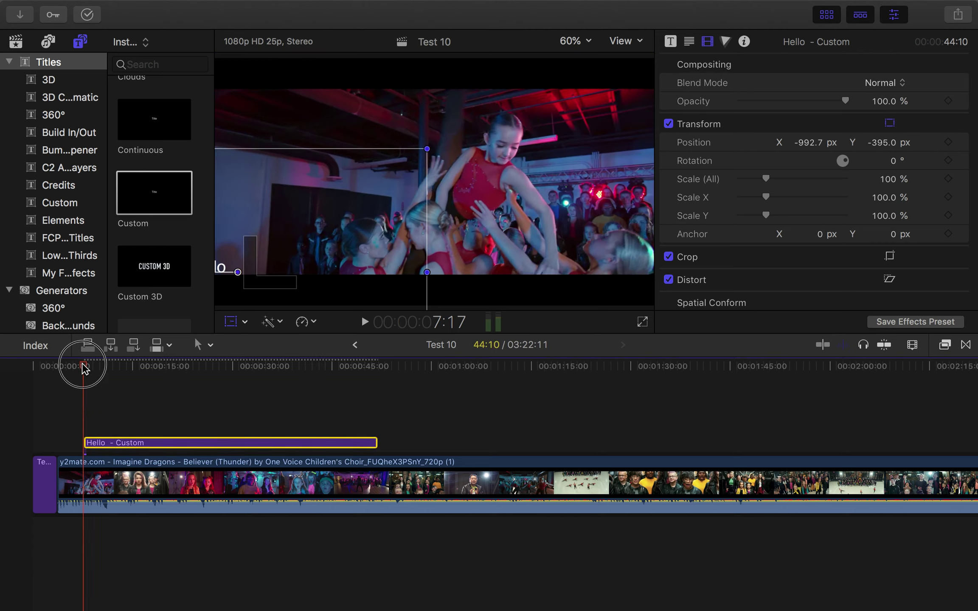
pyautogui.moveTo(84, 366); pyautogui.dragTo(85, 368)
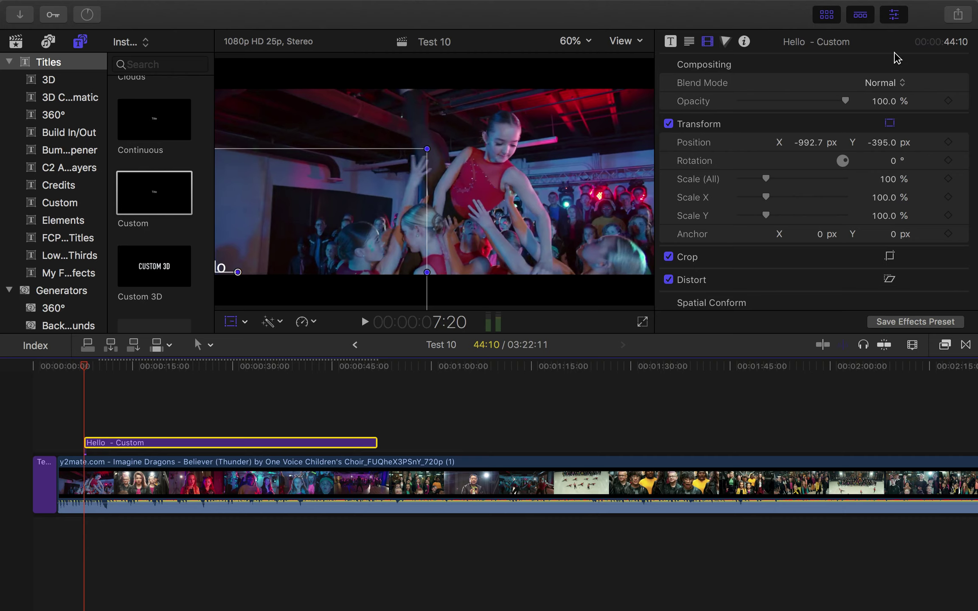
pyautogui.click(948, 142)
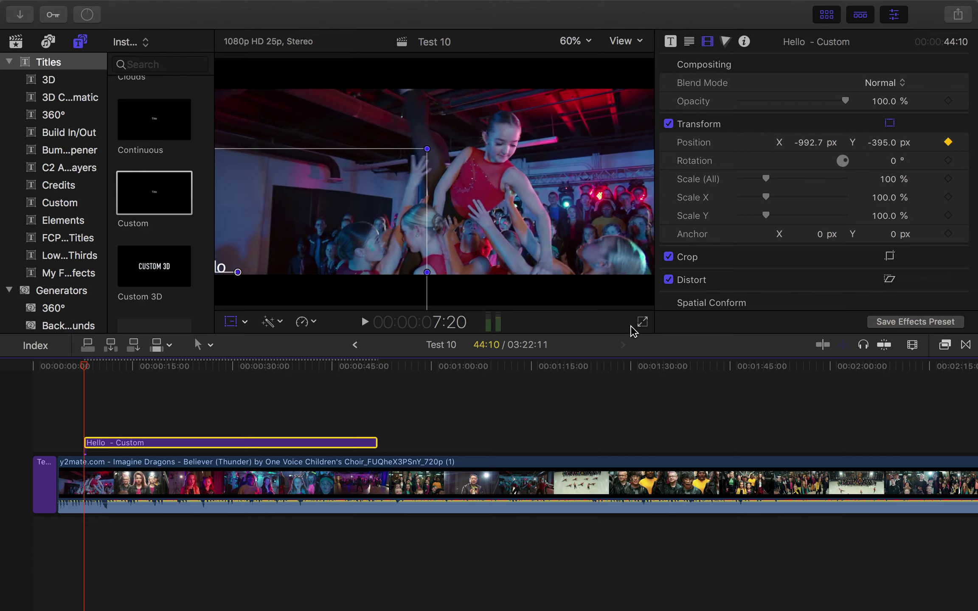
# Keyframe the Hello title's position at its end, 51:22, moving it past the frame's right edge to X 1038.1 px, Y -382.0 px
pyautogui.moveTo(87, 370); pyautogui.dragTo(379, 408)
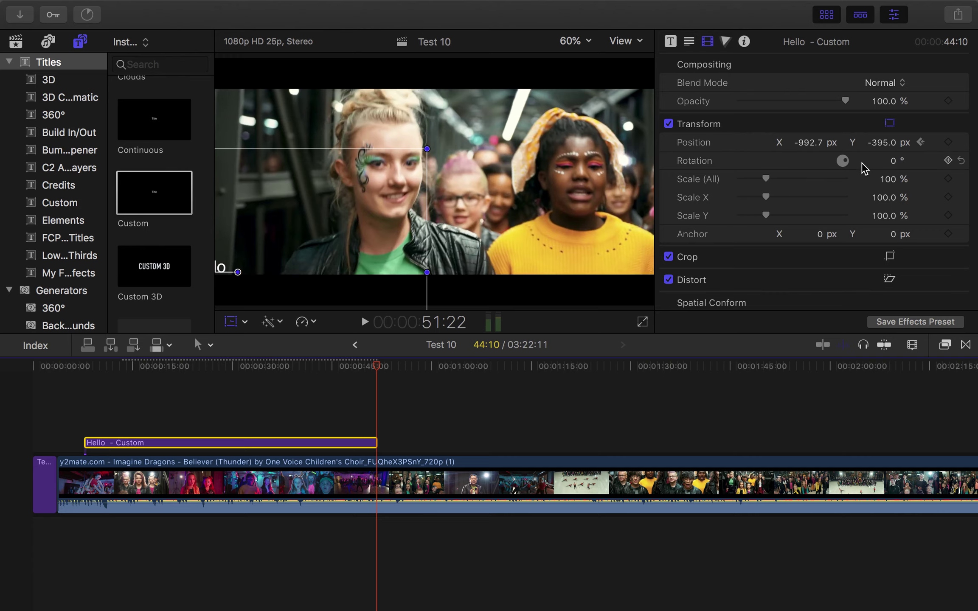
pyautogui.moveTo(808, 147); pyautogui.dragTo(873, 147)
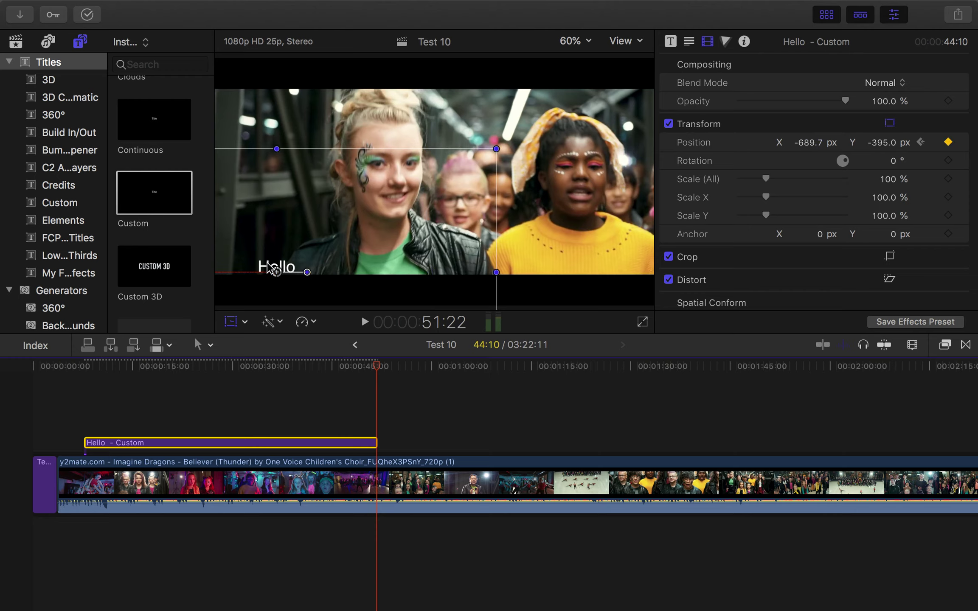
pyautogui.moveTo(272, 274); pyautogui.dragTo(661, 267)
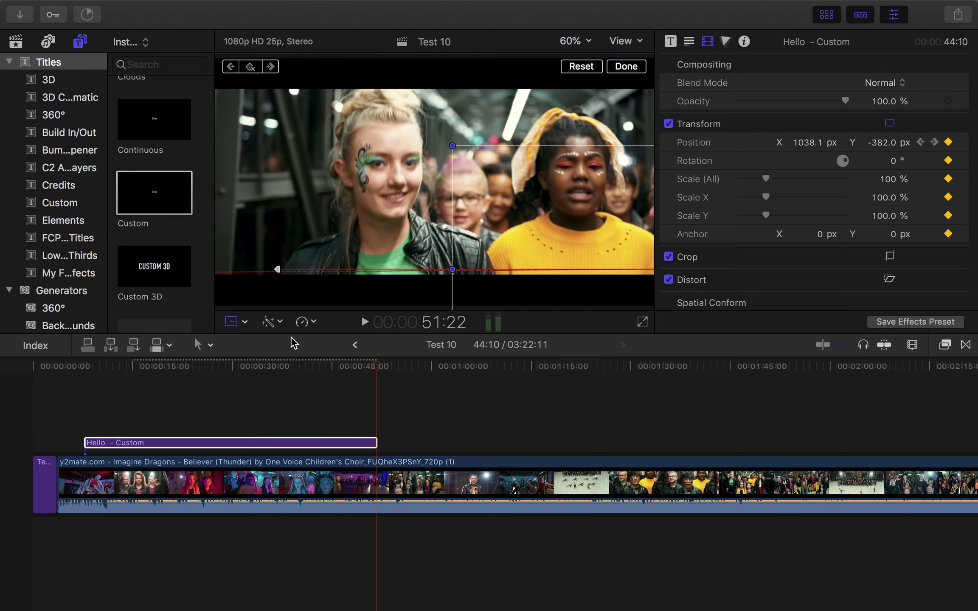
# Play back the Hello title from just before its start to check the position animation
pyautogui.click(83, 365)
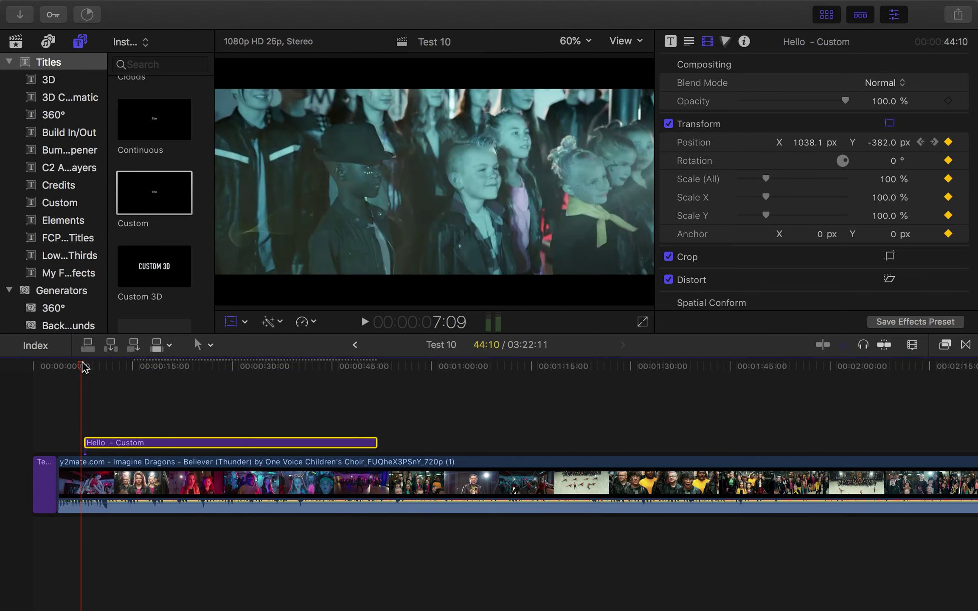
pyautogui.press('space')
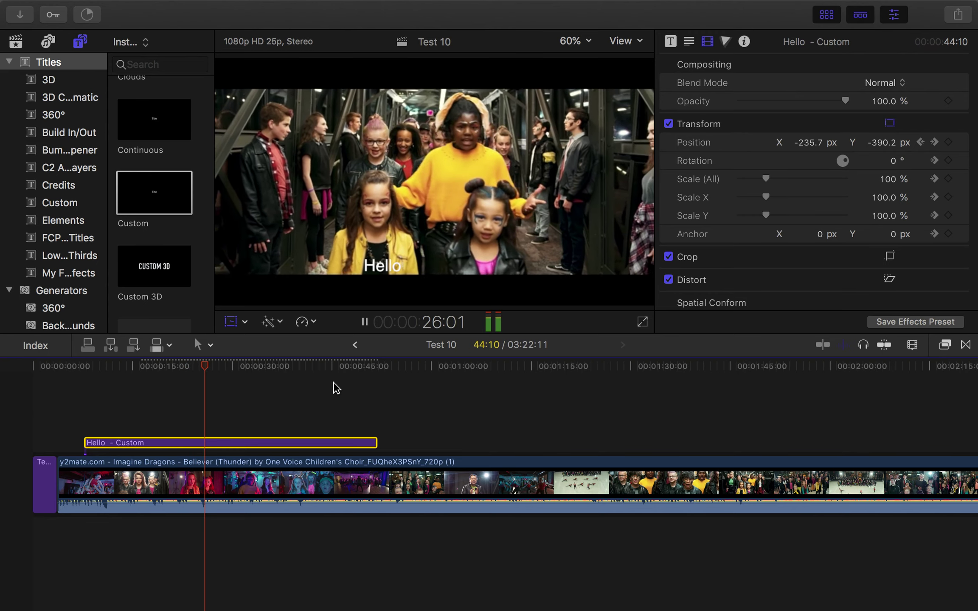
pyautogui.press('space')
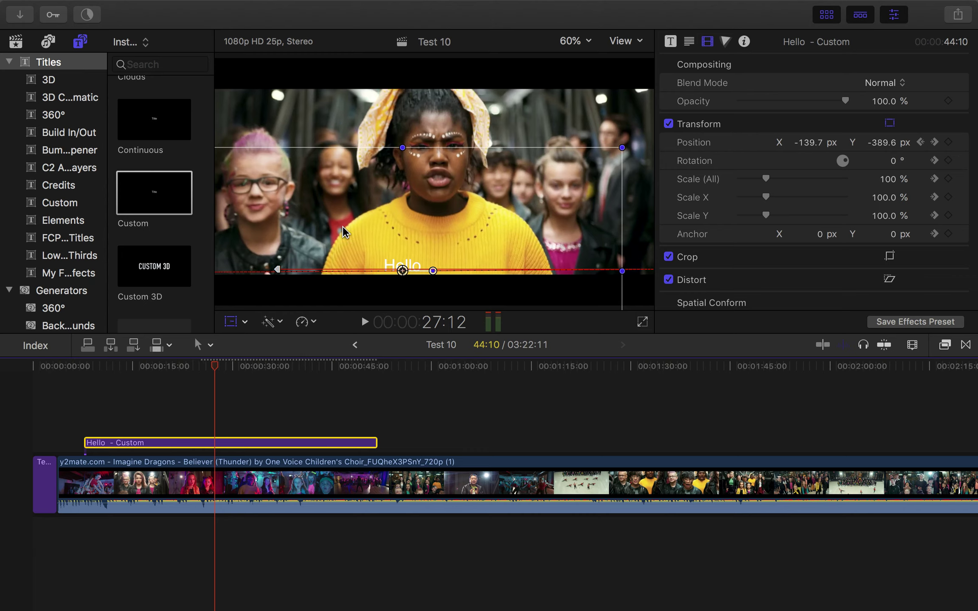
# Add a second Custom title above the Hello title at about 19 seconds and place the playhead at its start
pyautogui.click(150, 206)
pyautogui.moveTo(155, 195); pyautogui.dragTo(158, 425)
pyautogui.moveTo(168, 373)
pyautogui.mouseDown()
pyautogui.moveTo(159, 357)
pyautogui.moveTo(160, 366)
pyautogui.mouseUp()
pyautogui.moveTo(164, 422); pyautogui.dragTo(159, 371)
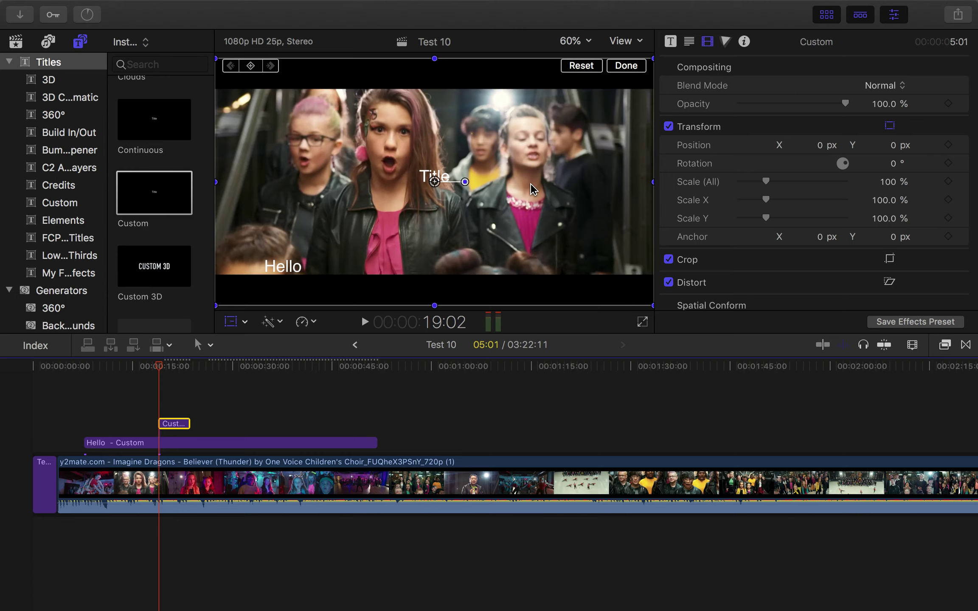
# Keyframe the new Custom title's rotation at 0° at 19:02 and at 274° near its end, at 23:14
pyautogui.click(948, 163)
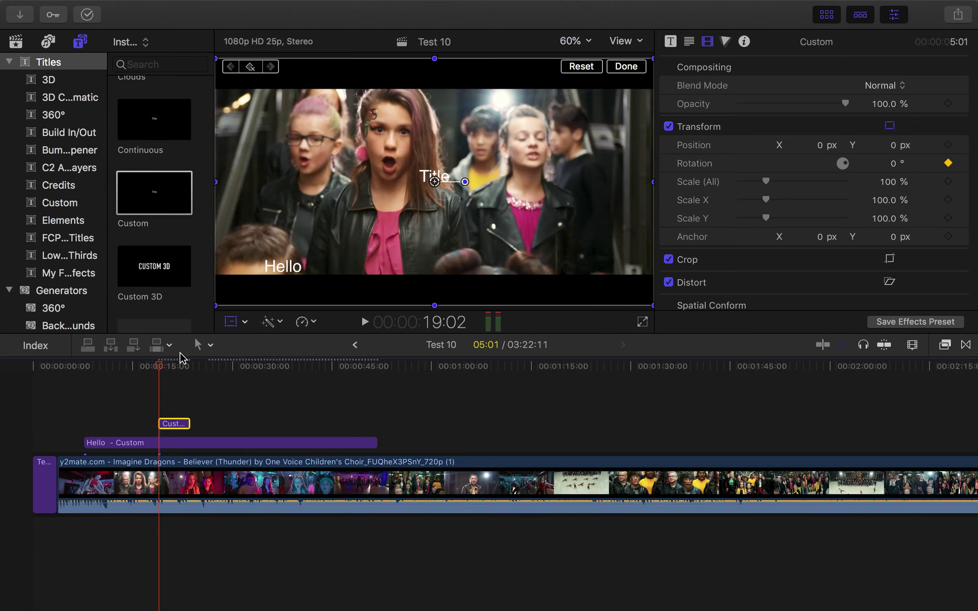
pyautogui.moveTo(159, 369); pyautogui.dragTo(190, 377)
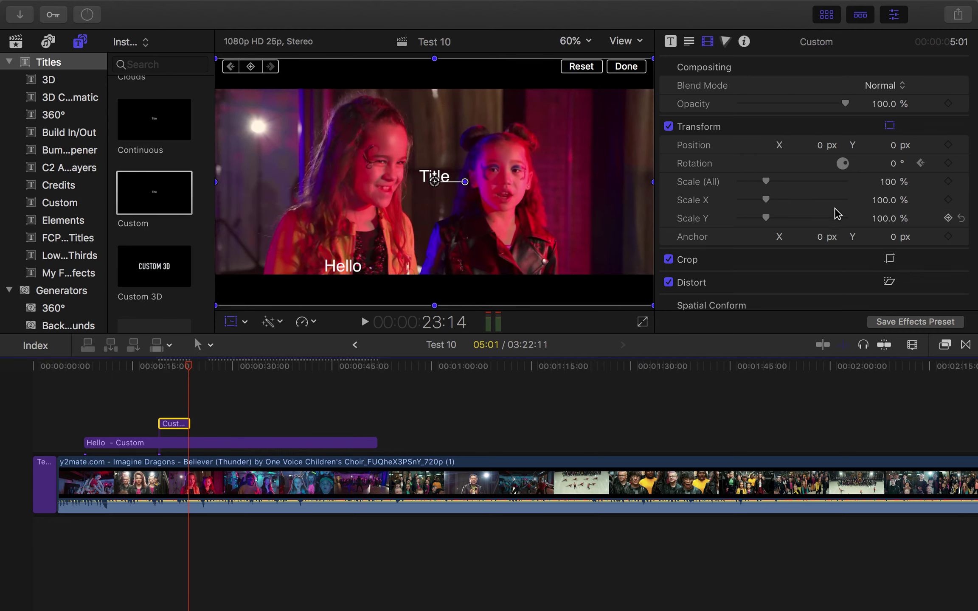
pyautogui.moveTo(895, 169); pyautogui.dragTo(902, 108)
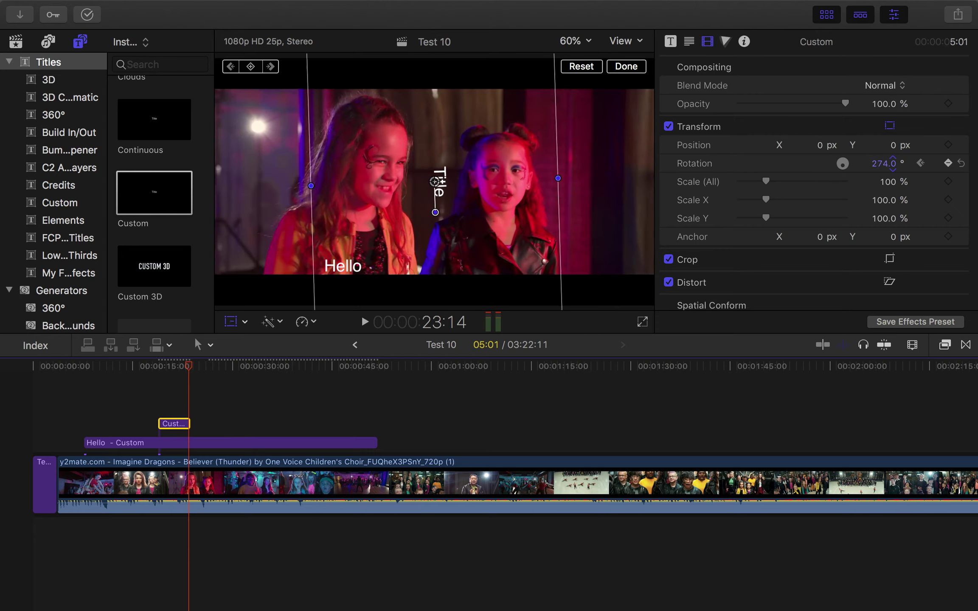
# Play back the second Custom title from just before its start to check the rotation animation
pyautogui.click(152, 366)
pyautogui.click(158, 365)
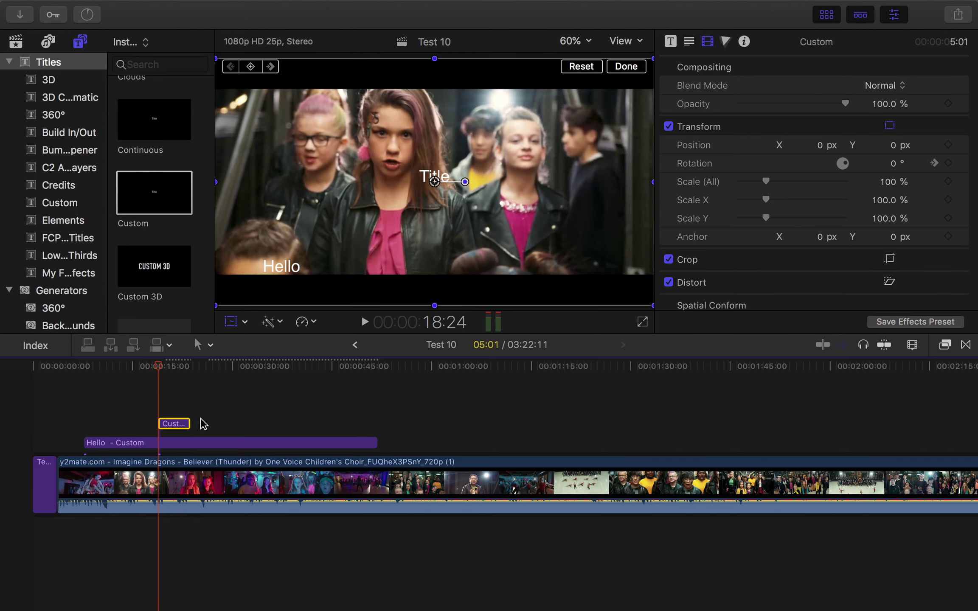
pyautogui.press('space')
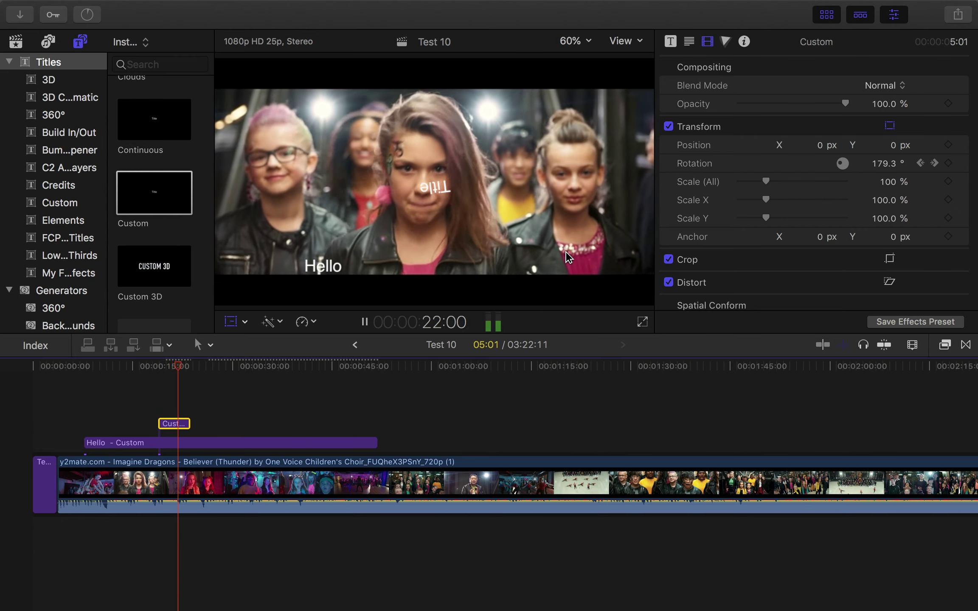
pyautogui.press('space')
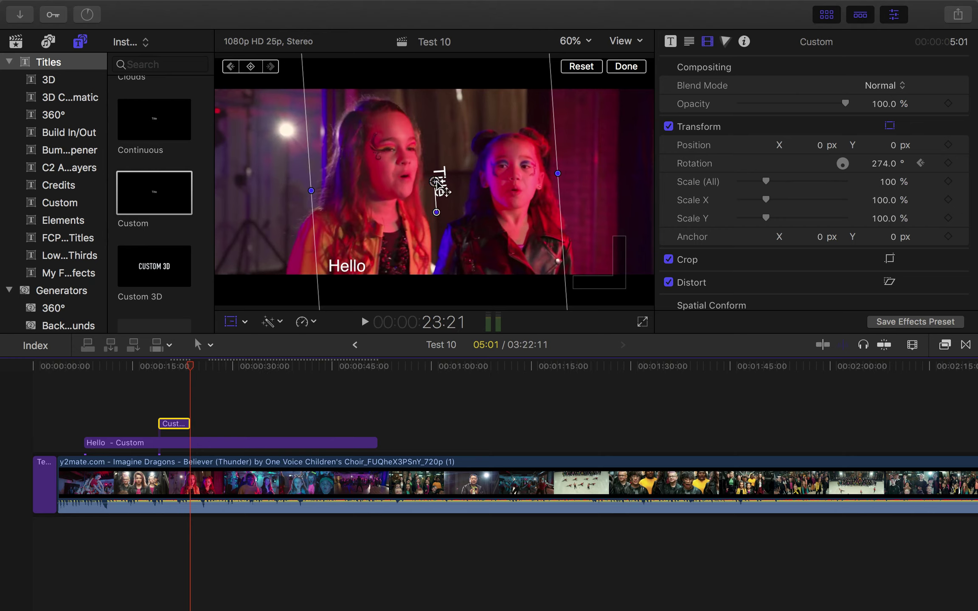
# Review the Hello title's Transform, Crop, Distort and Spatial Conform settings
pyautogui.click(171, 443)
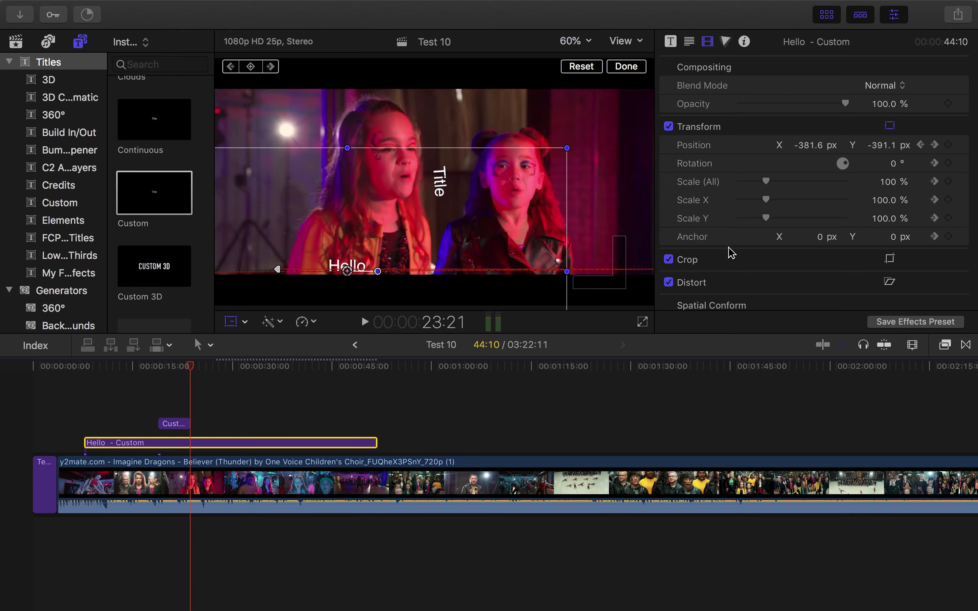
pyautogui.scroll(-1, 807, 197)
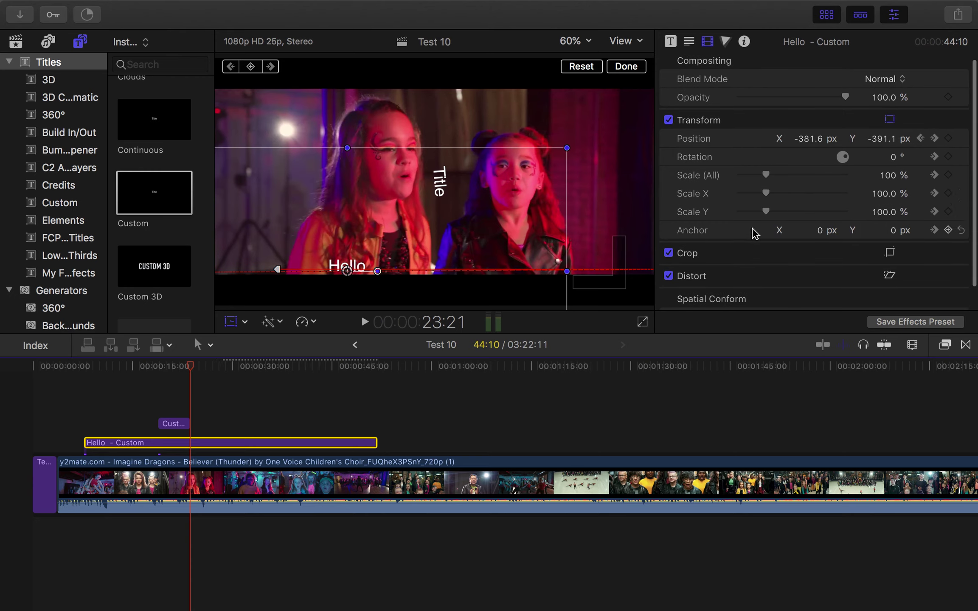
pyautogui.scroll(-1, 755, 233)
pyautogui.click(945, 249)
pyautogui.scroll(-3, 917, 253)
pyautogui.scroll(-6, 924, 255)
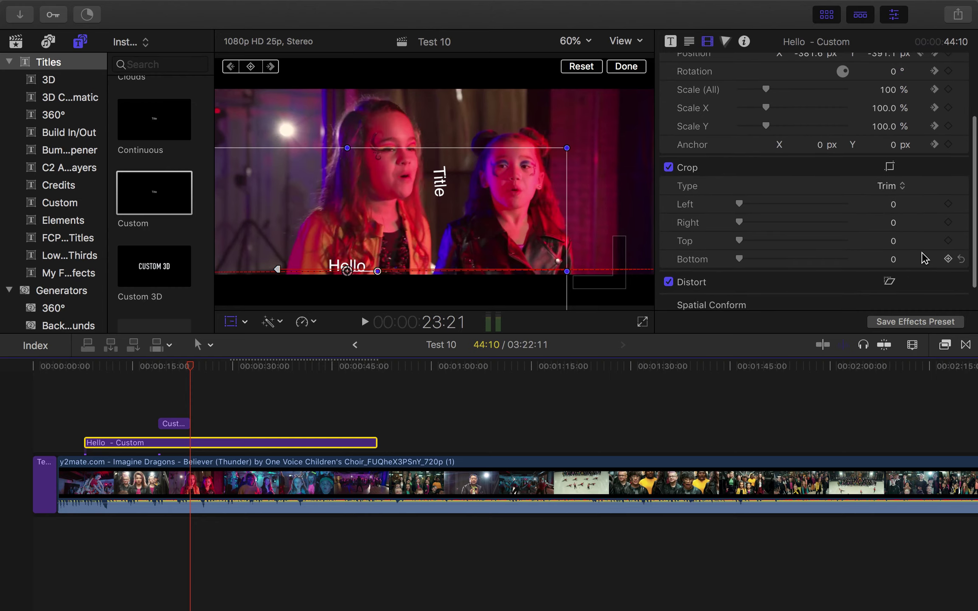
pyautogui.scroll(-3, 925, 229)
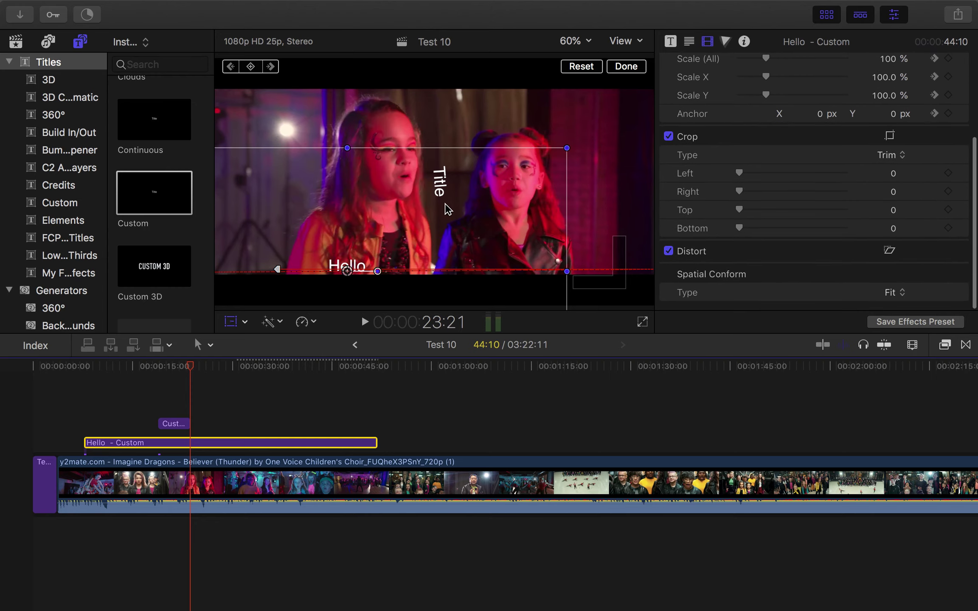
# Park the playhead at 13:17, finish the on-screen Transform editing and browse the available title templates
pyautogui.click(124, 366)
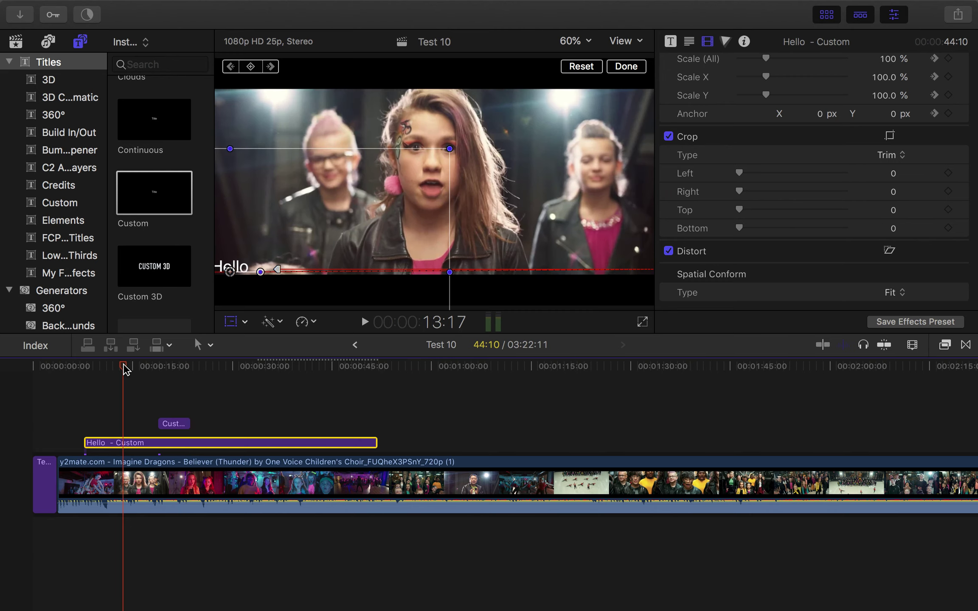
pyautogui.click(626, 66)
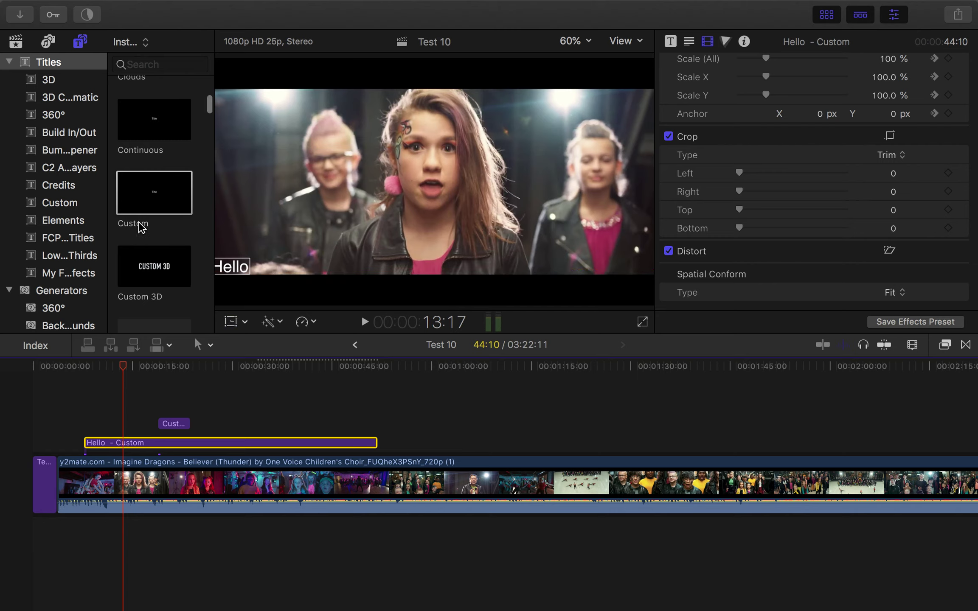
pyautogui.scroll(-10, 141, 227)
pyautogui.scroll(-5, 133, 268)
pyautogui.scroll(4, 159, 203)
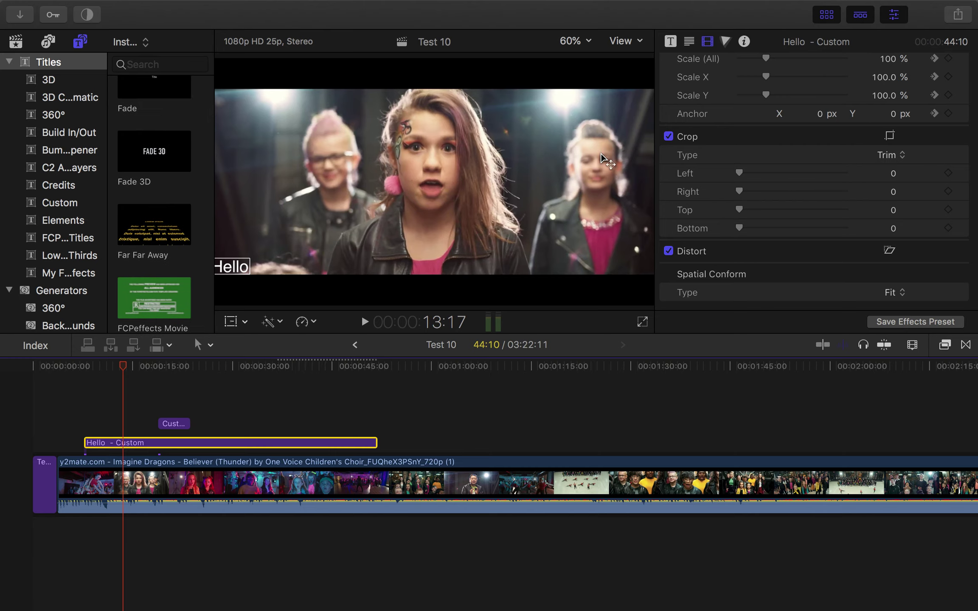
pyautogui.scroll(5, 777, 205)
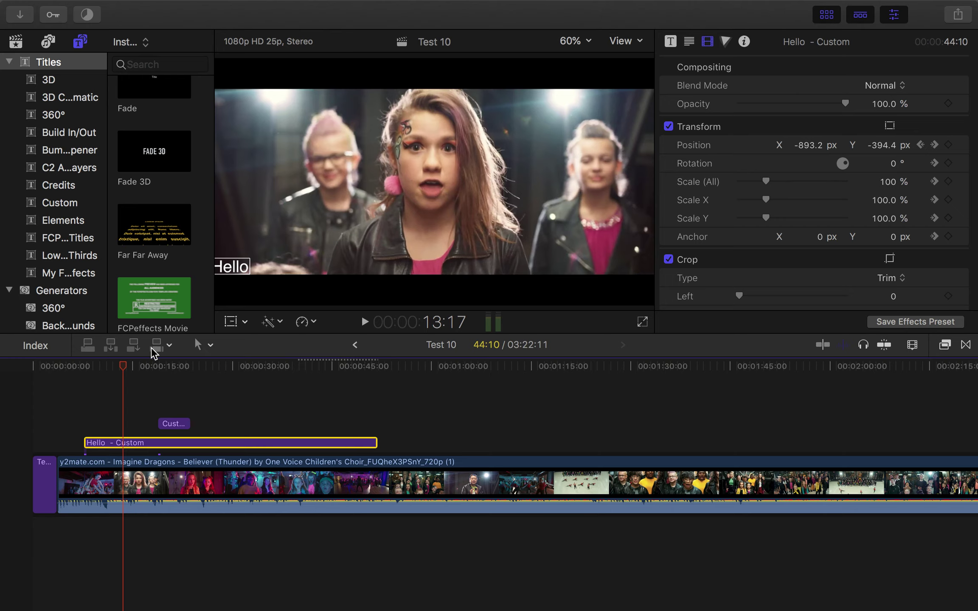
# With the Select tool, move the Hello title to start at about 20 seconds and the second Custom title to about 26 seconds
pyautogui.click(211, 345)
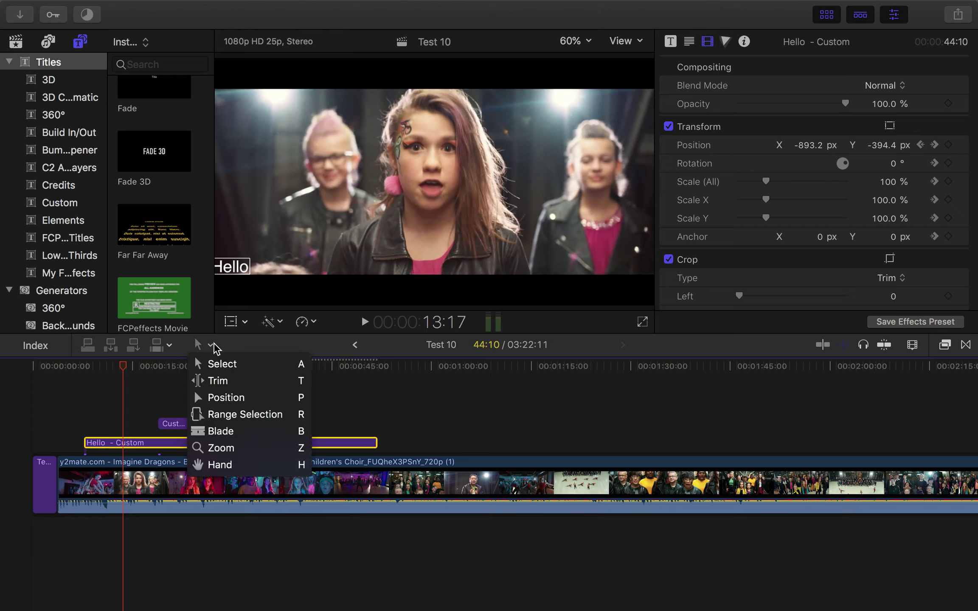
pyautogui.click(222, 366)
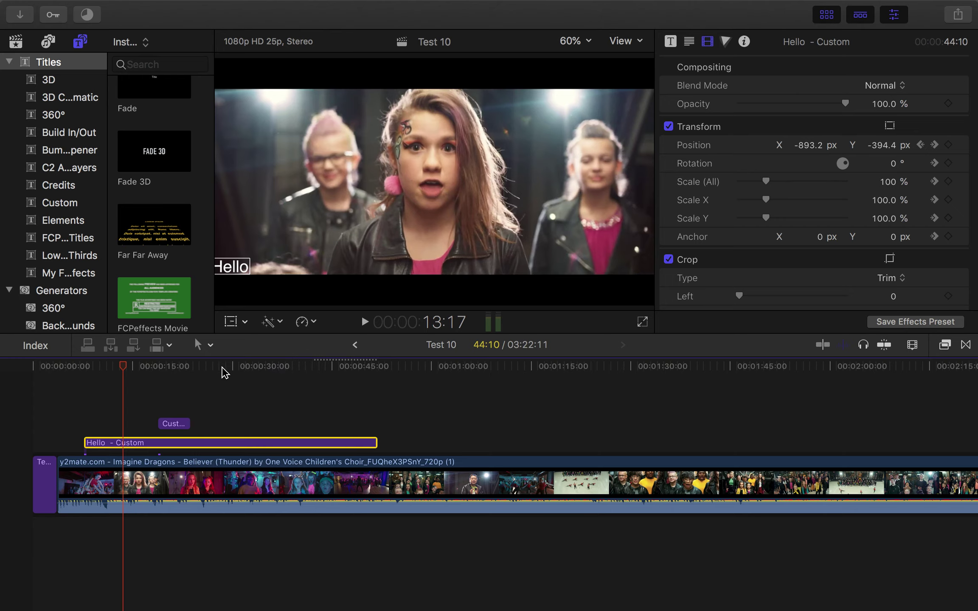
pyautogui.click(204, 487)
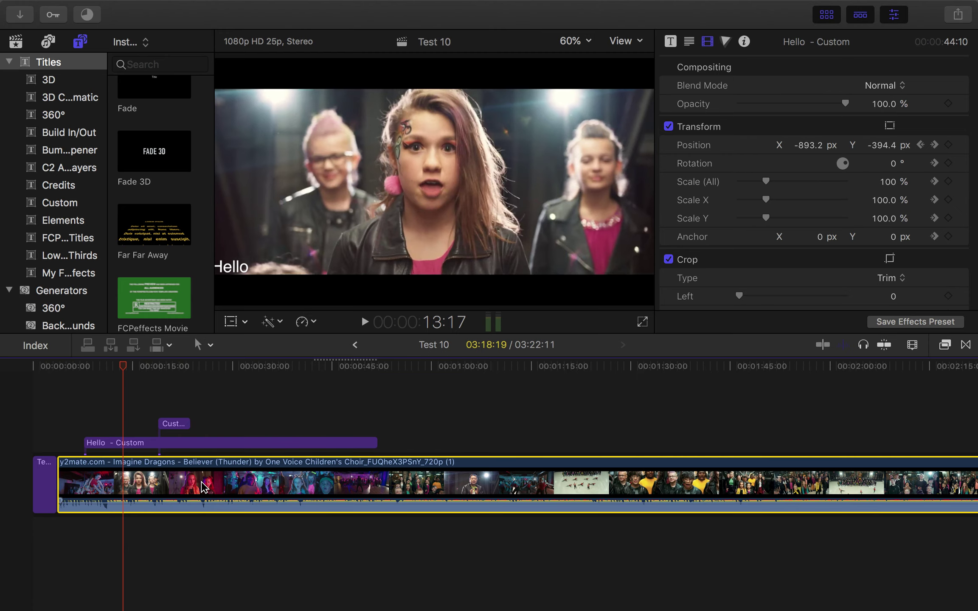
pyautogui.moveTo(175, 515); pyautogui.dragTo(191, 513)
pyautogui.click(234, 447)
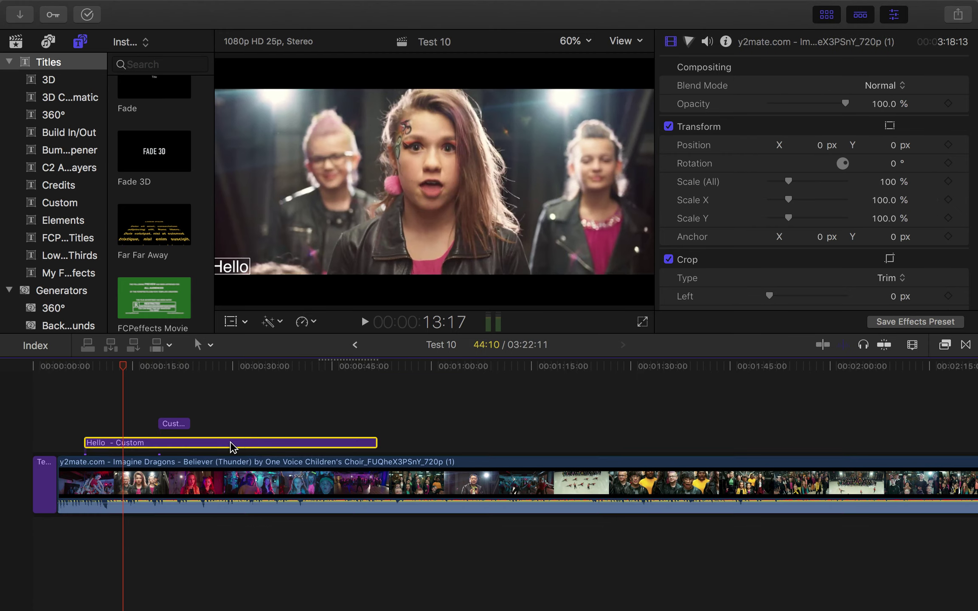
pyautogui.moveTo(289, 448); pyautogui.dragTo(313, 446)
pyautogui.moveTo(174, 425); pyautogui.dragTo(219, 427)
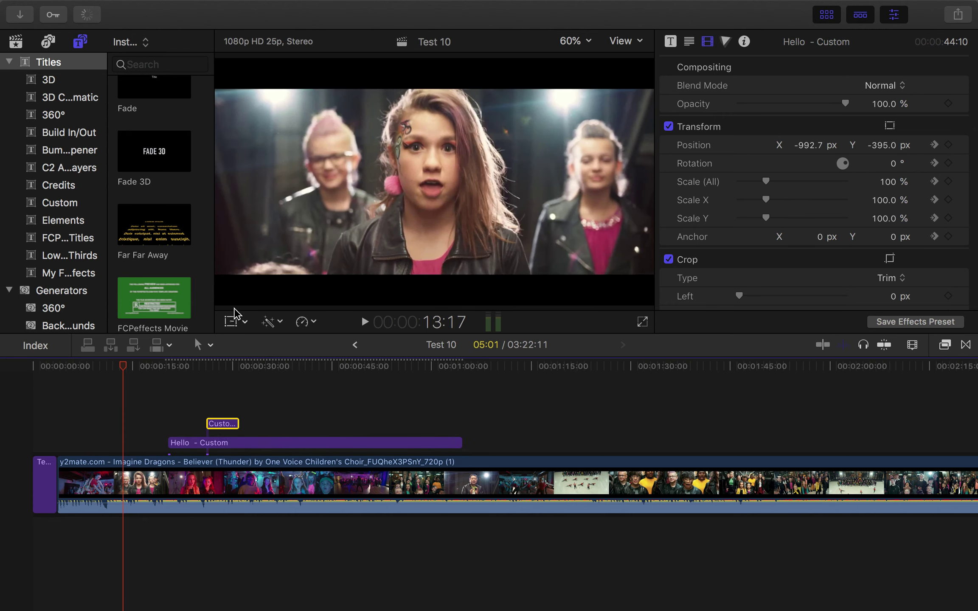
pyautogui.click(246, 324)
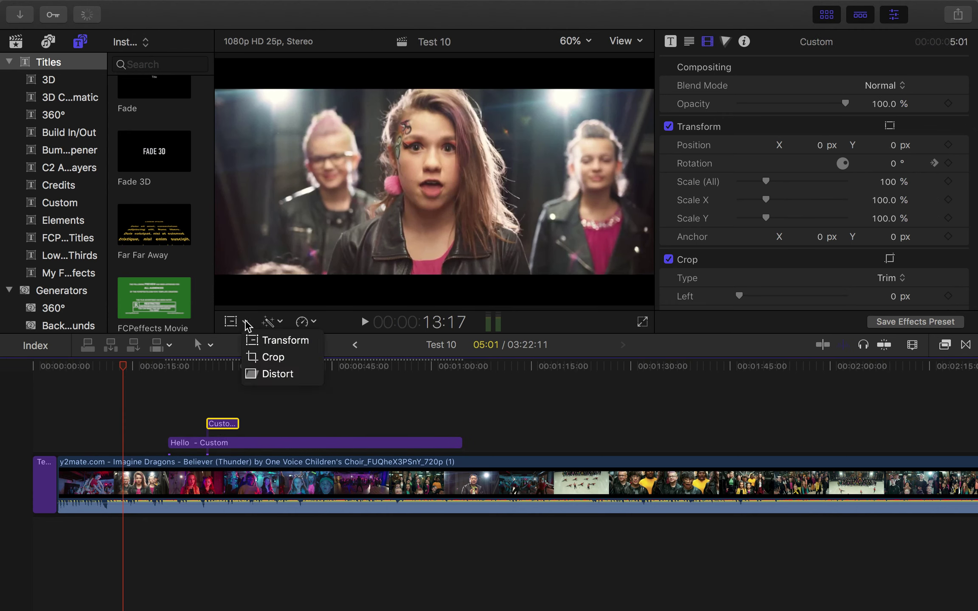
pyautogui.click(210, 345)
pyautogui.click(210, 345)
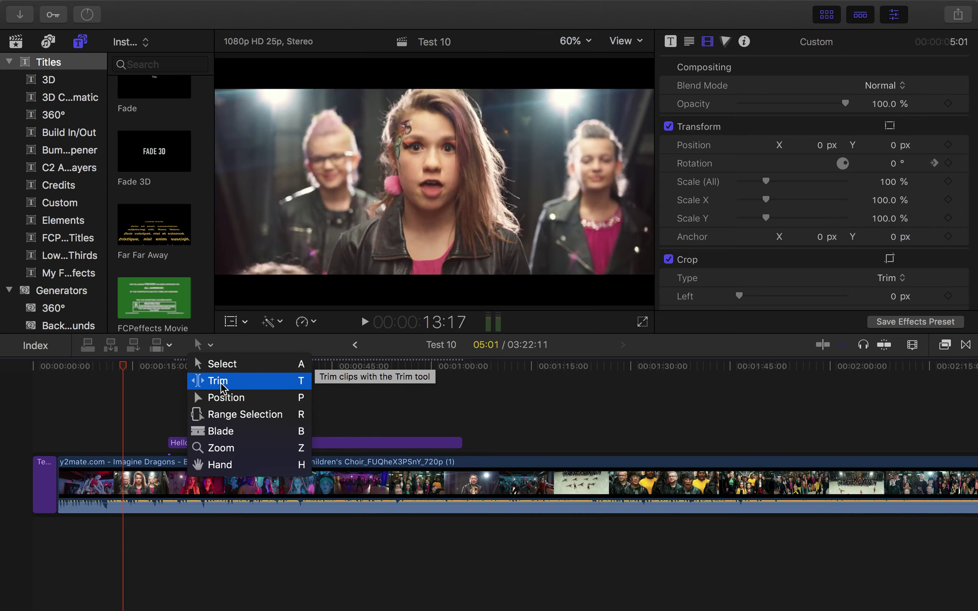
pyautogui.click(90, 499)
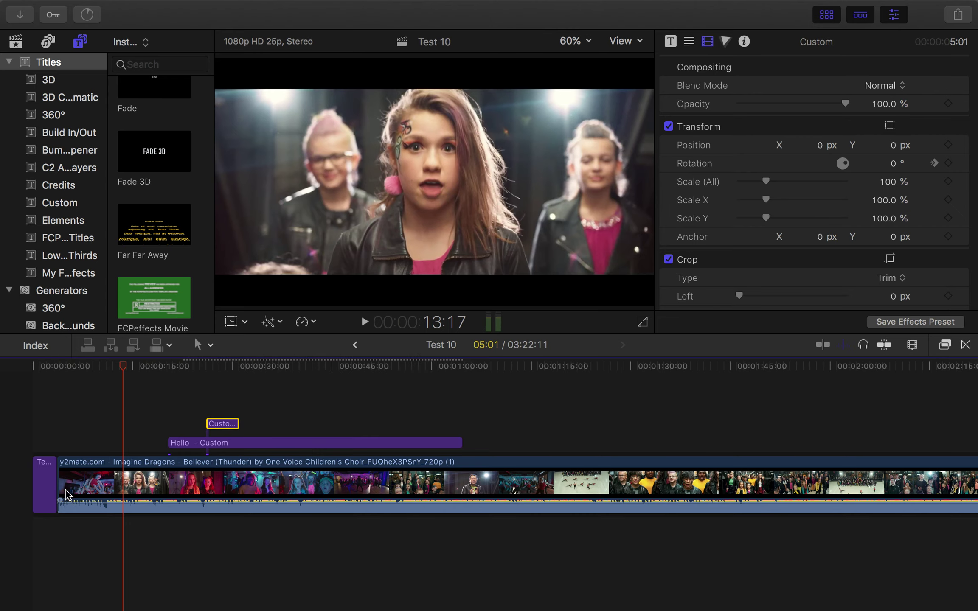
# Shorten the Believer video clip from its end to a duration of 1:56:00
pyautogui.click(85, 484)
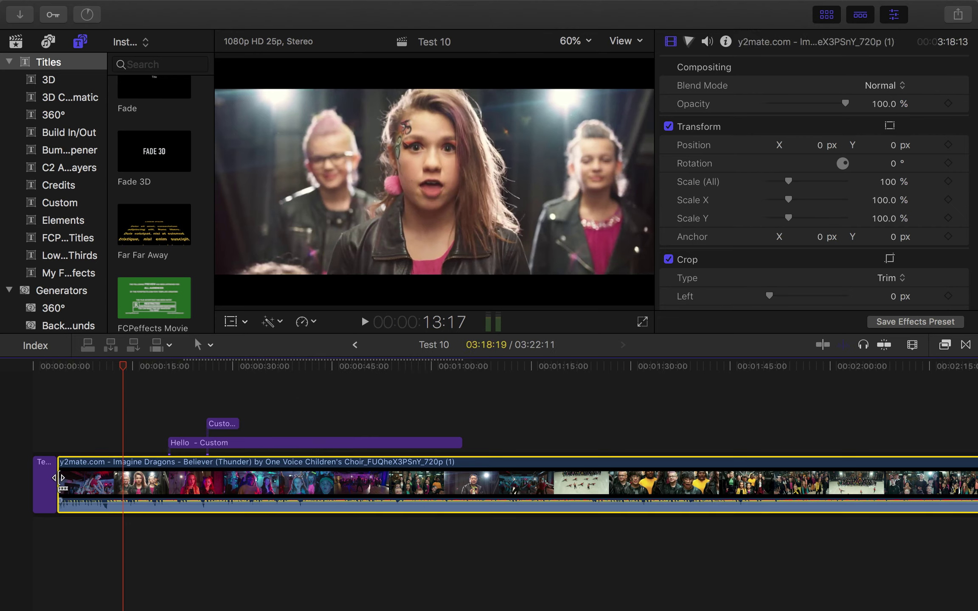
pyautogui.moveTo(59, 477)
pyautogui.mouseDown()
pyautogui.moveTo(120, 481)
pyautogui.moveTo(39, 468)
pyautogui.moveTo(118, 482)
pyautogui.moveTo(170, 477)
pyautogui.moveTo(53, 471)
pyautogui.mouseUp()
pyautogui.click(436, 492)
pyautogui.hscroll(10, 639, 479)
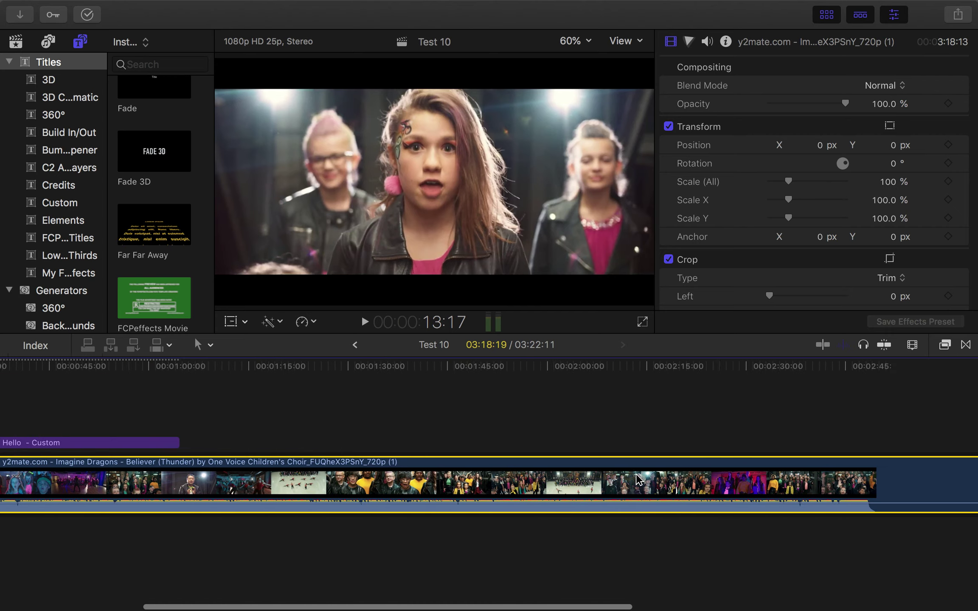
pyautogui.hscroll(15, 638, 480)
pyautogui.click(538, 485)
pyautogui.moveTo(538, 485); pyautogui.dragTo(233, 488)
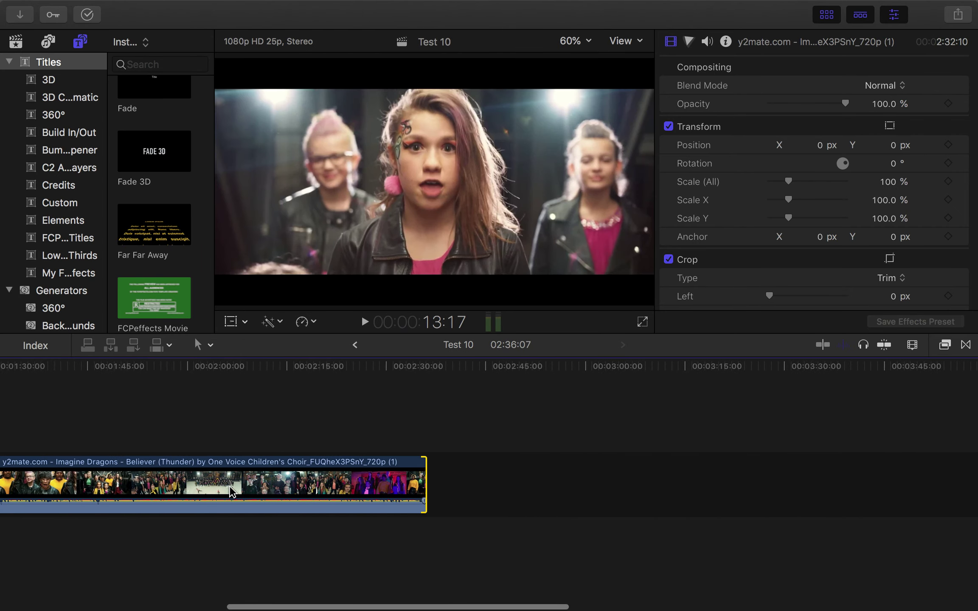
pyautogui.moveTo(422, 468); pyautogui.dragTo(181, 466)
pyautogui.hscroll(-15, 181, 466)
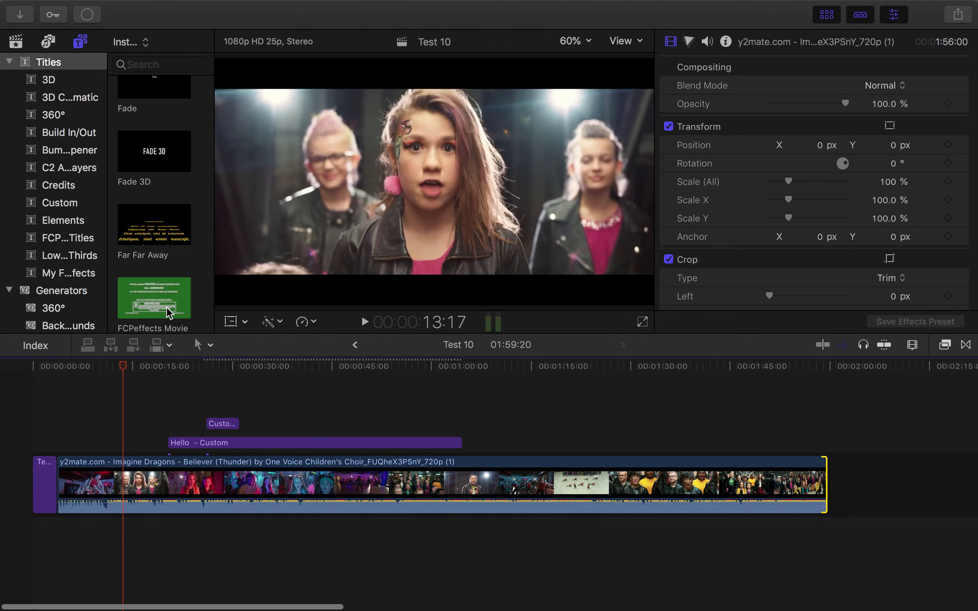
# Switch to the Position tool for placing clips in the timeline
pyautogui.click(213, 347)
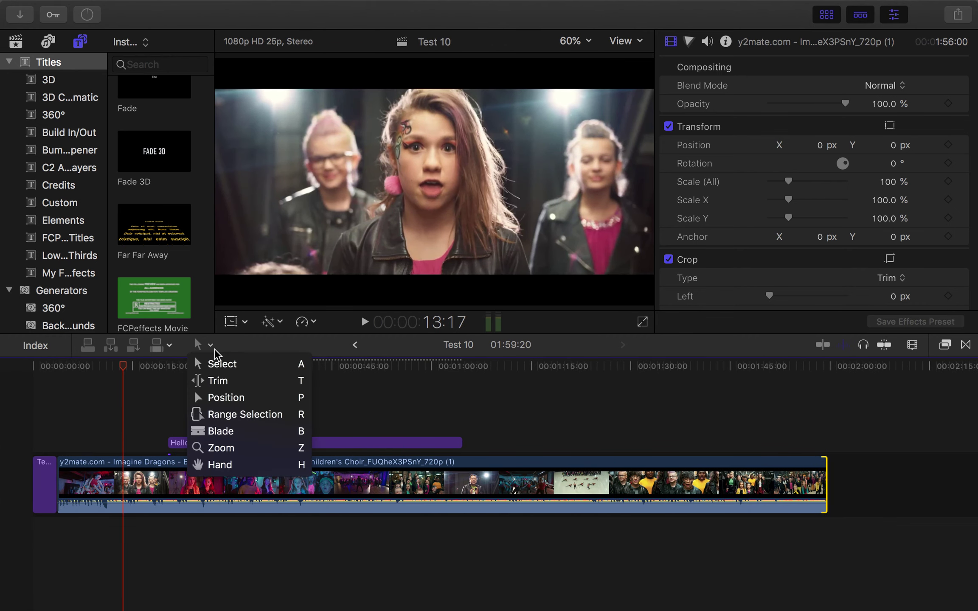
pyautogui.click(229, 398)
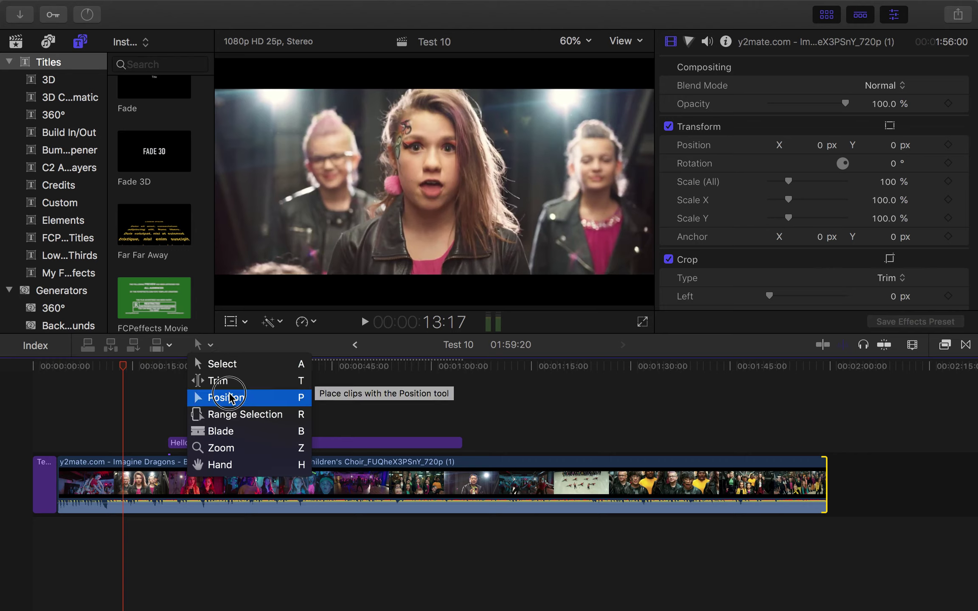
pyautogui.click(281, 324)
pyautogui.click(282, 326)
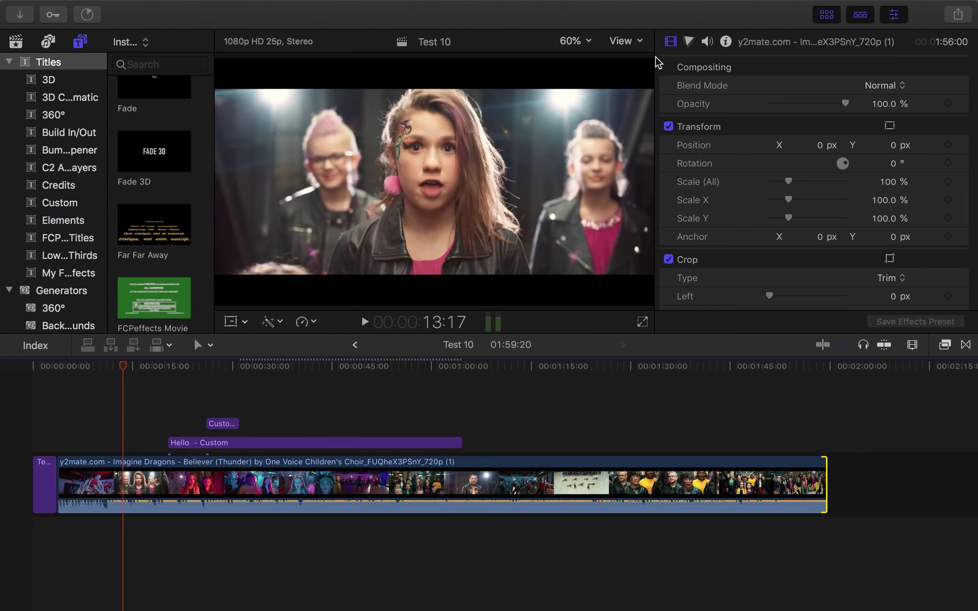
# Blade the Believer video clip at about 1:10 and 1:26, splitting it into three segments, and return to the Select tool
pyautogui.click(211, 346)
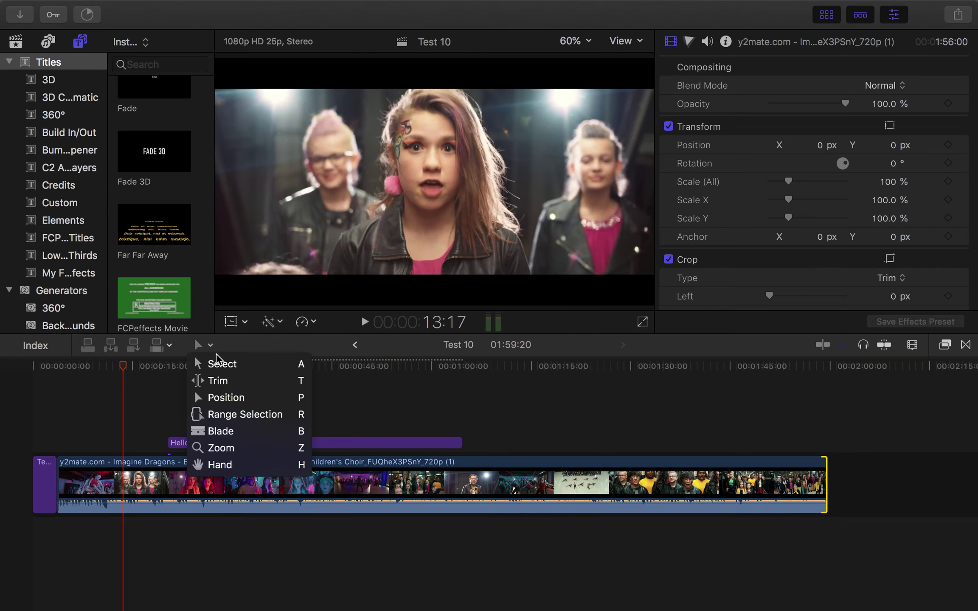
pyautogui.click(230, 433)
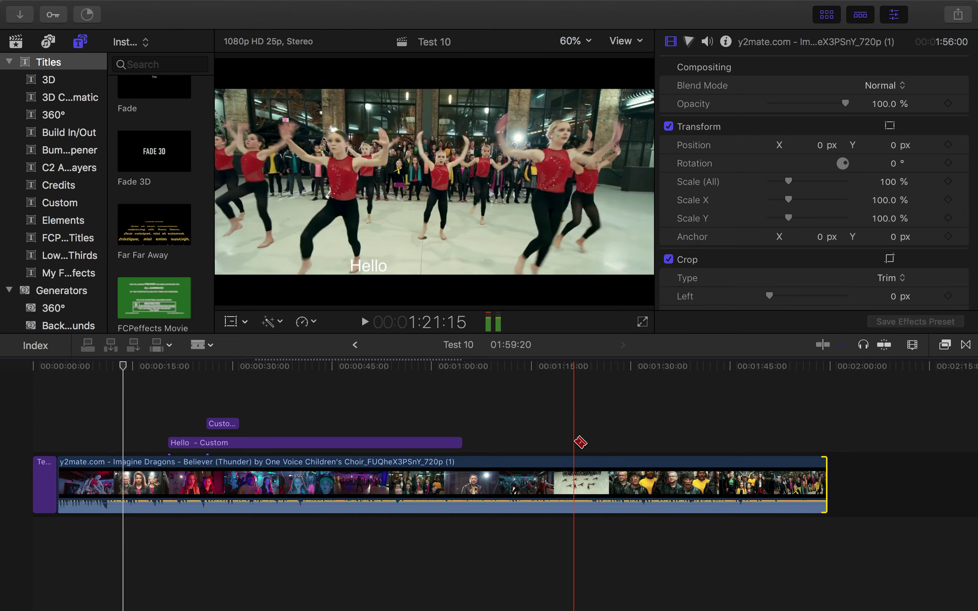
pyautogui.click(505, 480)
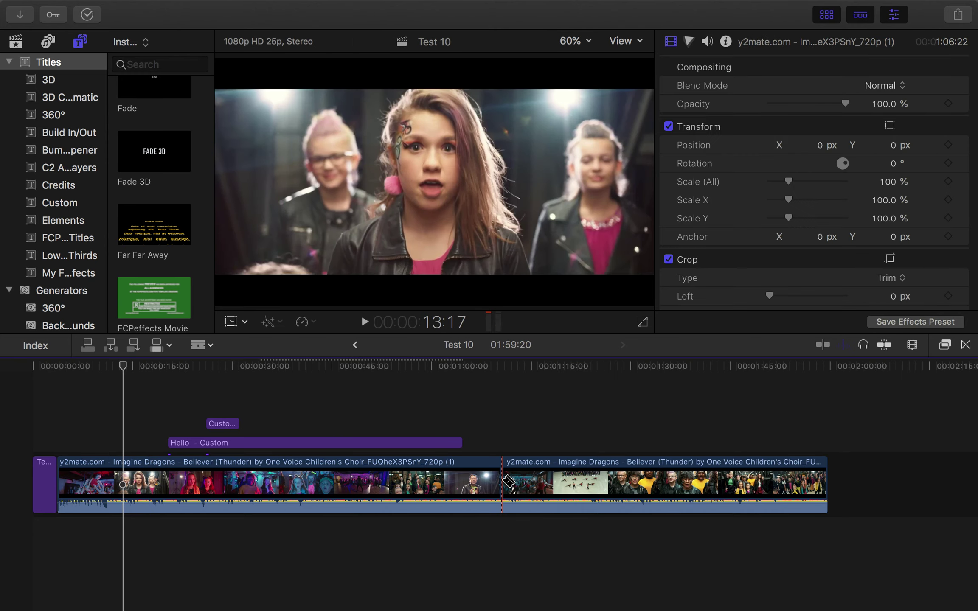
pyautogui.click(607, 484)
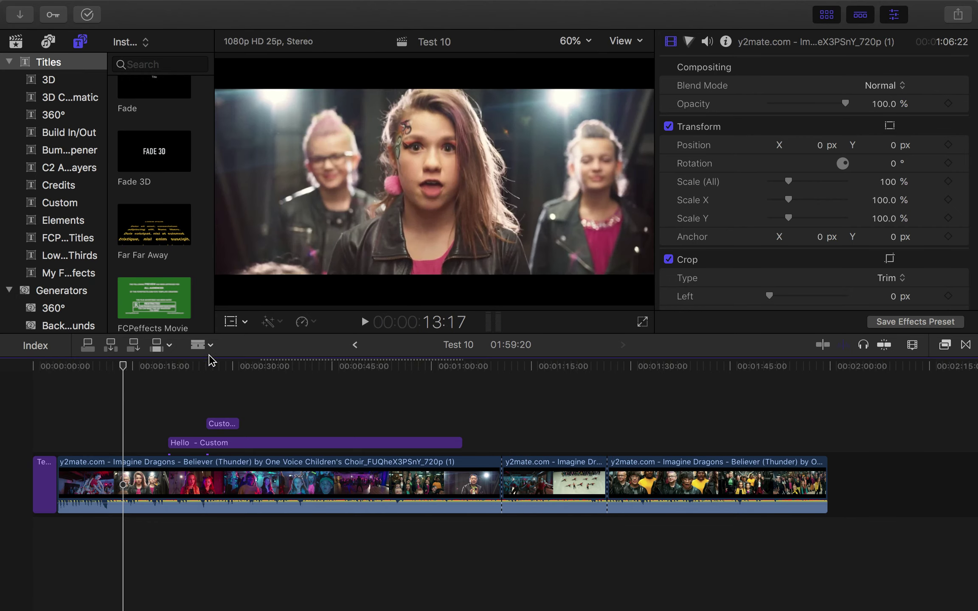
pyautogui.click(207, 345)
pyautogui.click(226, 364)
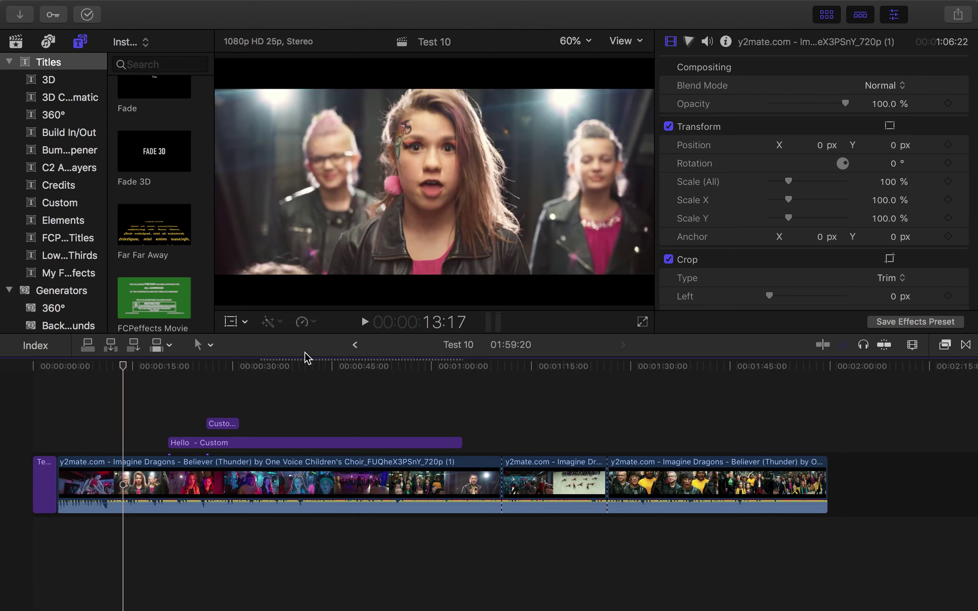
# Delete the middle segment of the Believer clip and undo the deletion
pyautogui.click(576, 479)
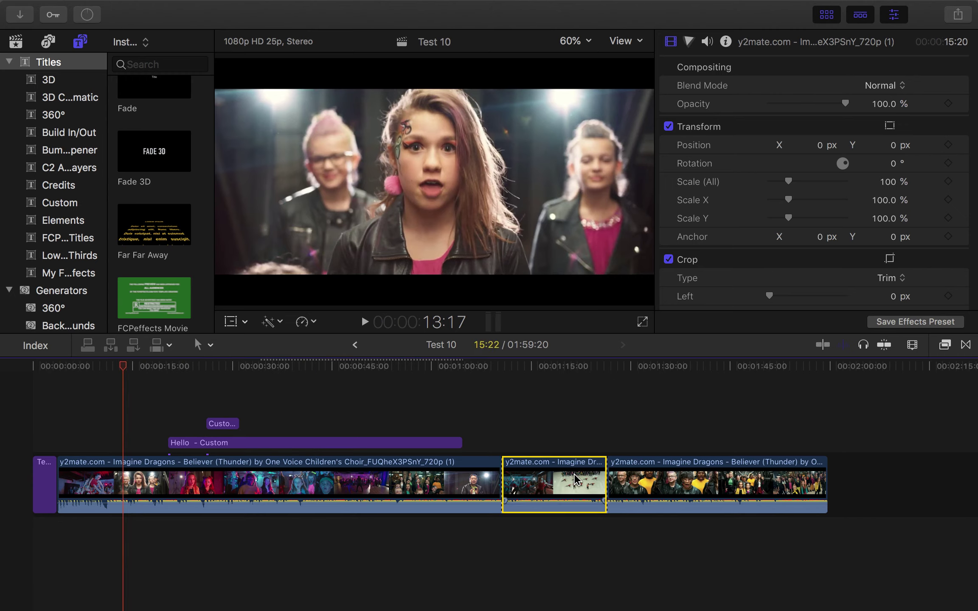
pyautogui.press('Delete')
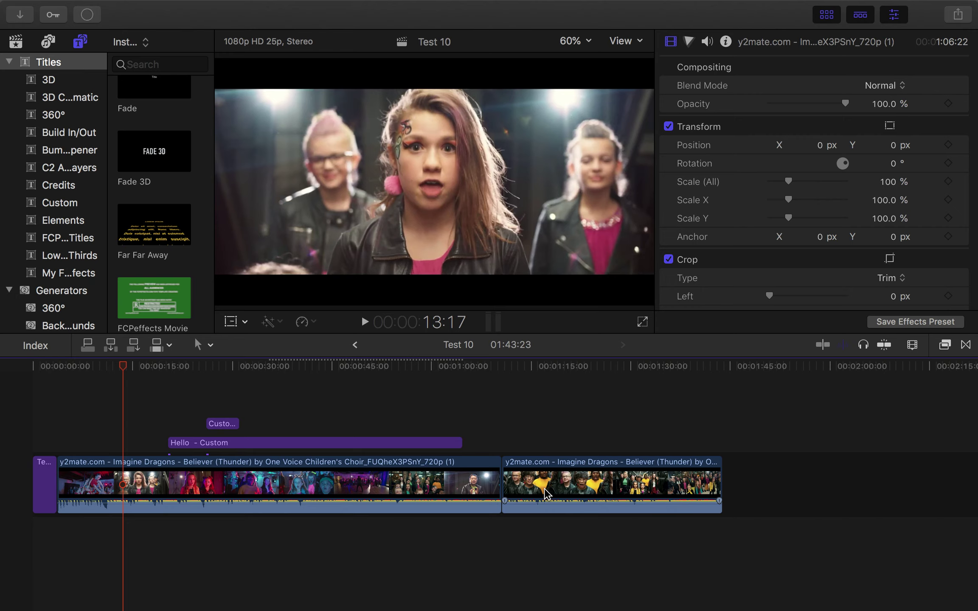
pyautogui.press('super+z')
# Move the middle Believer segment to the end of the storyline, park the playhead at 1:17:03 and select the segment now under it
pyautogui.moveTo(566, 485); pyautogui.dragTo(793, 499)
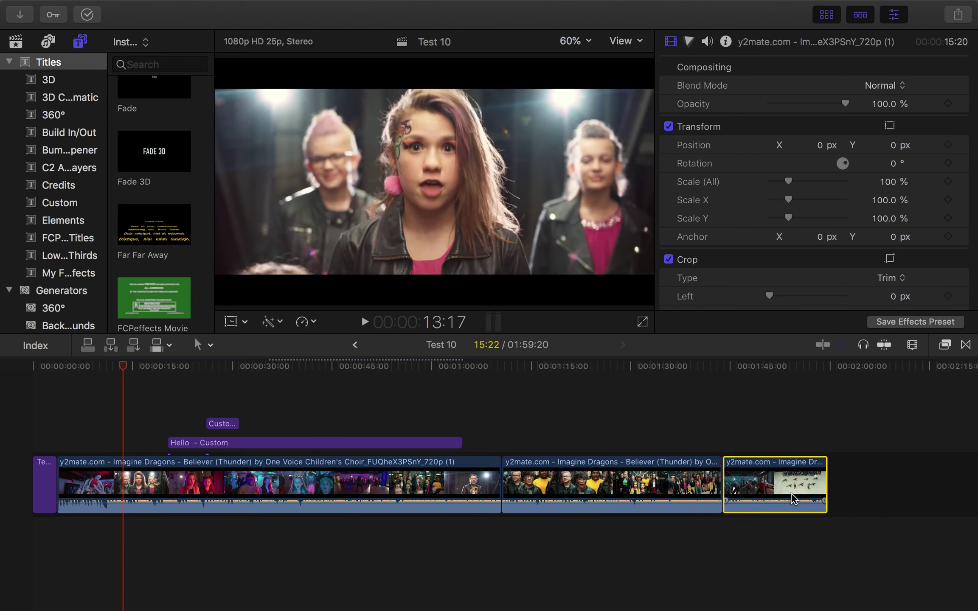
pyautogui.click(567, 366)
pyautogui.moveTo(568, 365); pyautogui.dragTo(543, 366)
pyautogui.click(533, 487)
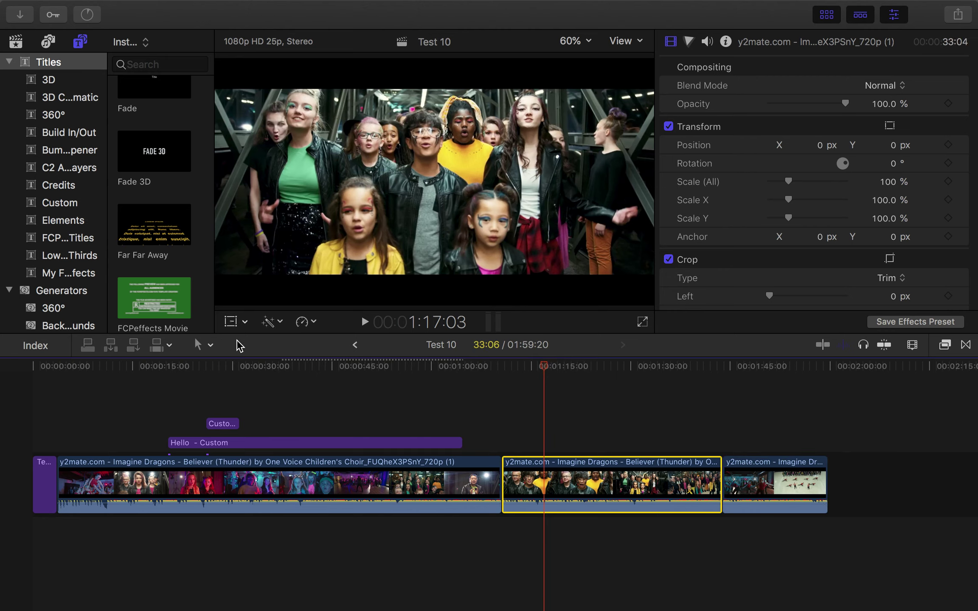
# Review the editing tools, the color and audio enhancement options, and the clip retiming options including the Slow speeds
pyautogui.click(211, 346)
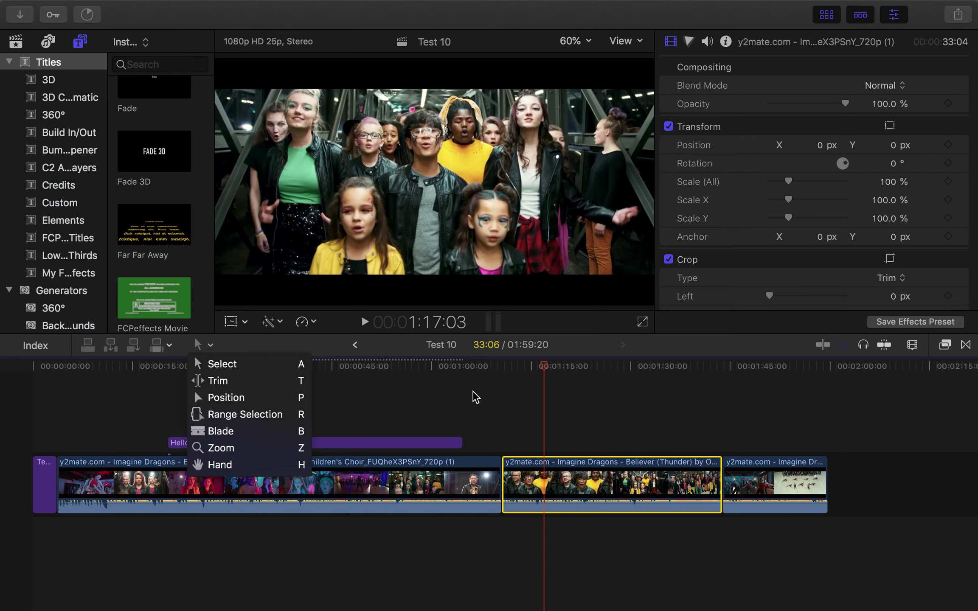
pyautogui.press('Escape')
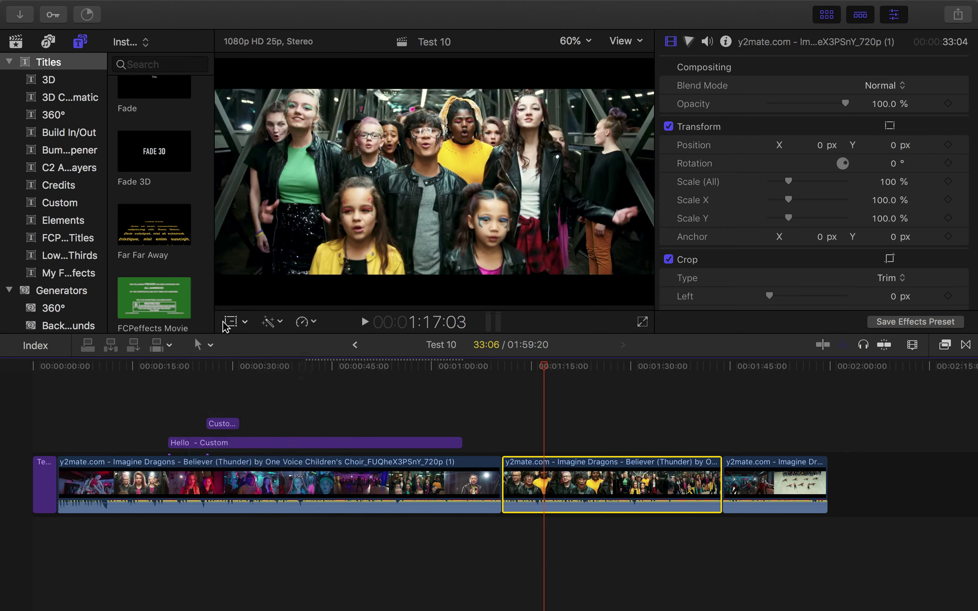
pyautogui.click(281, 322)
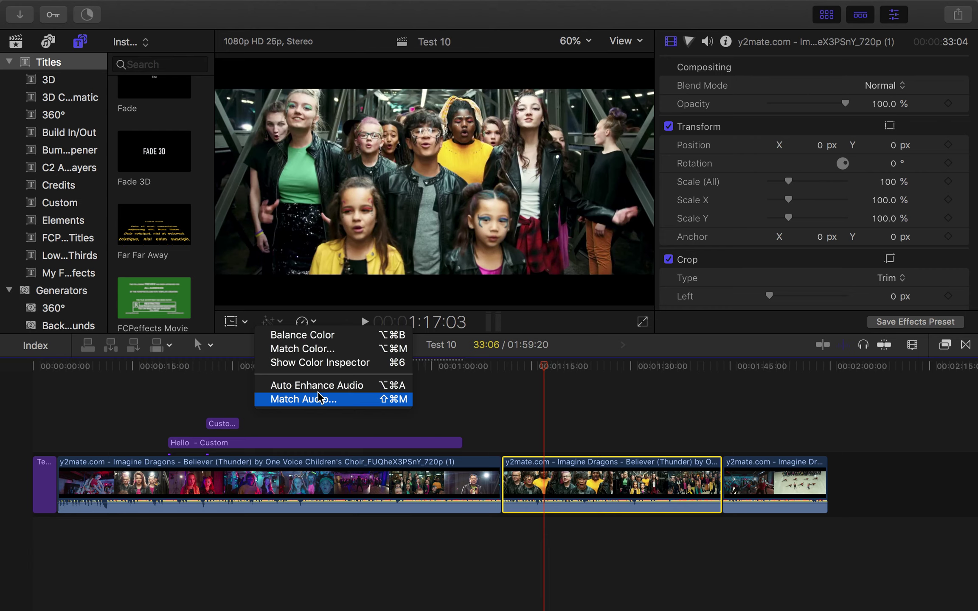
pyautogui.click(329, 314)
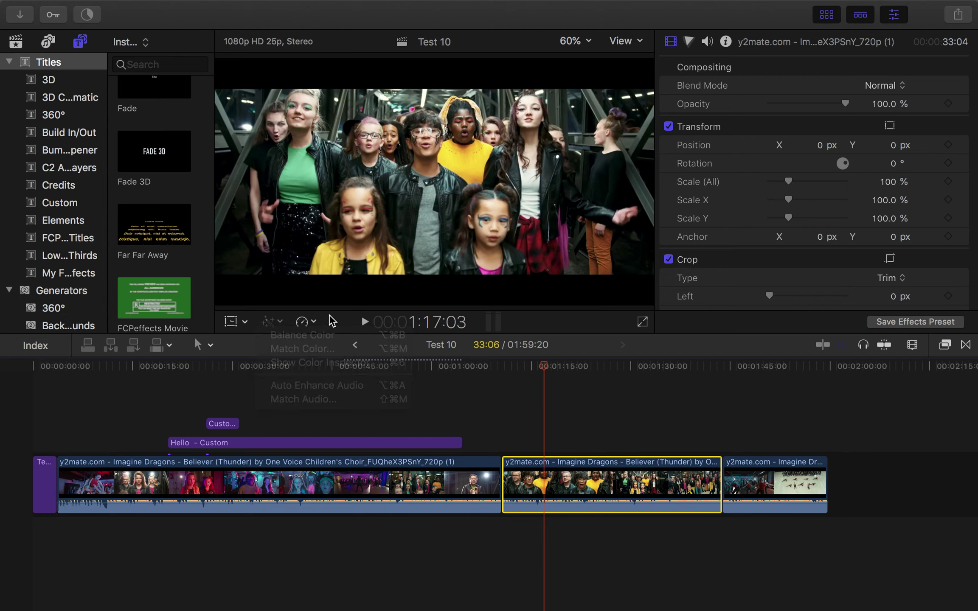
pyautogui.click(385, 461)
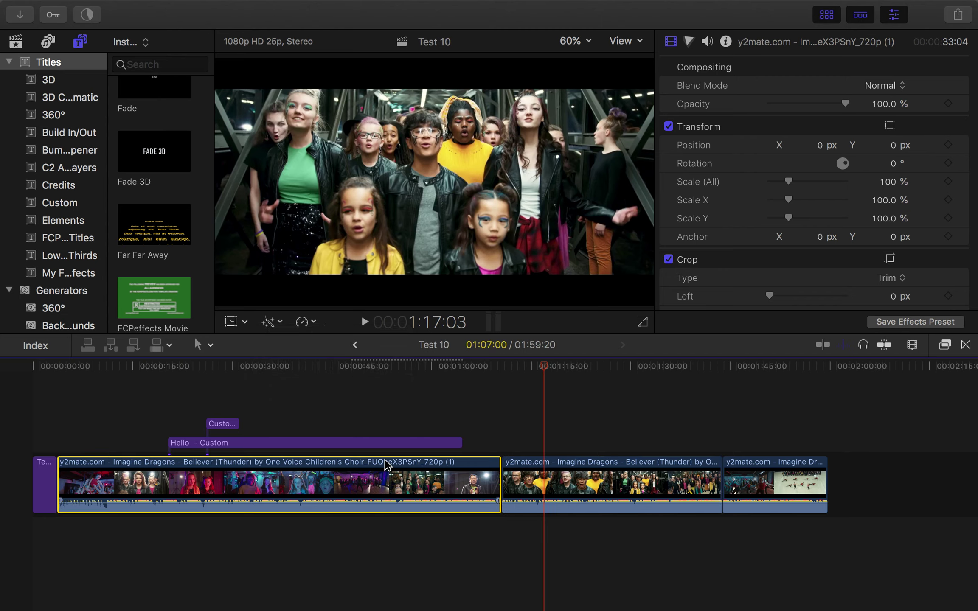
pyautogui.click(314, 323)
pyautogui.moveTo(330, 350)
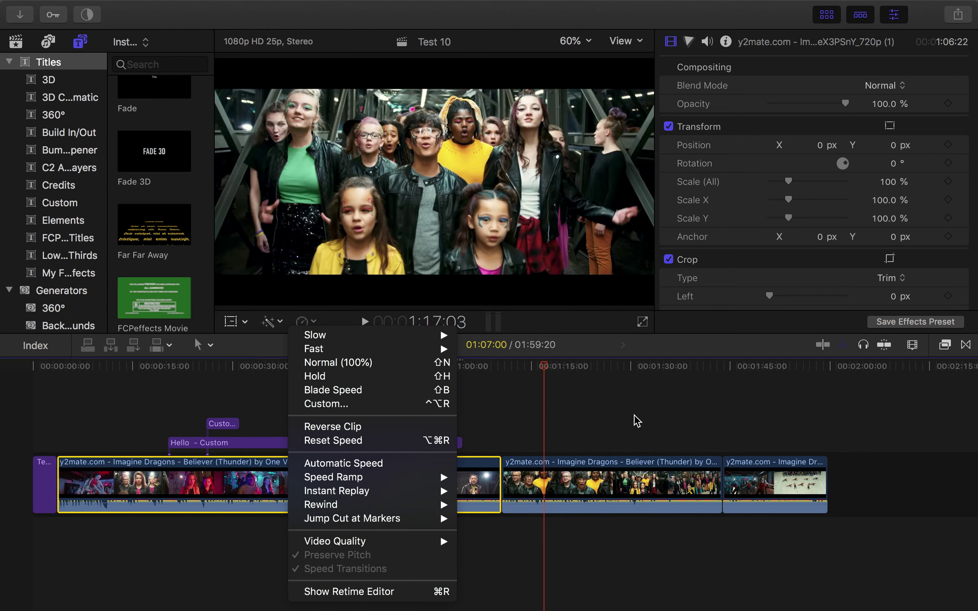
pyautogui.click(603, 472)
pyautogui.click(582, 477)
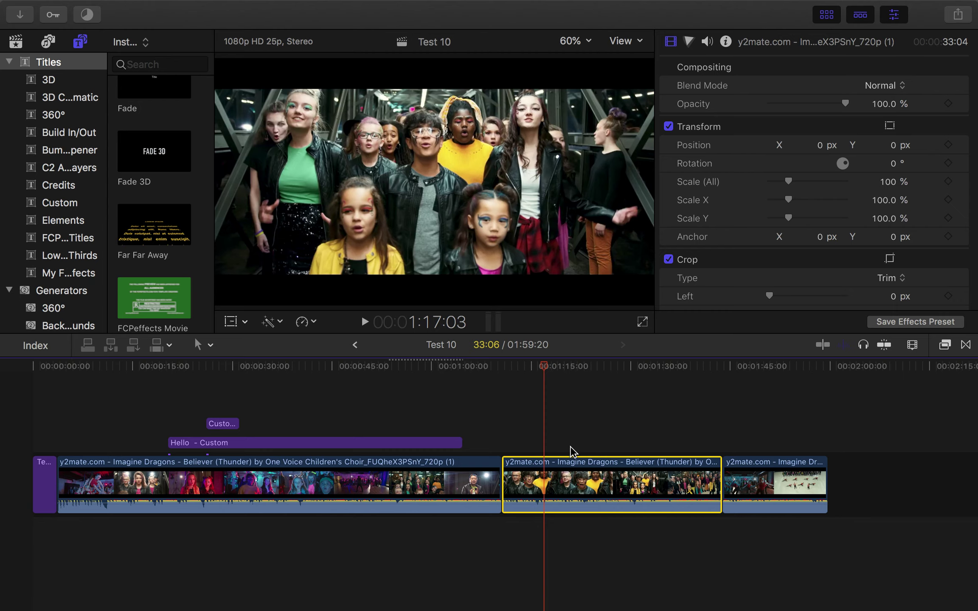
pyautogui.hscroll(3, 568, 437)
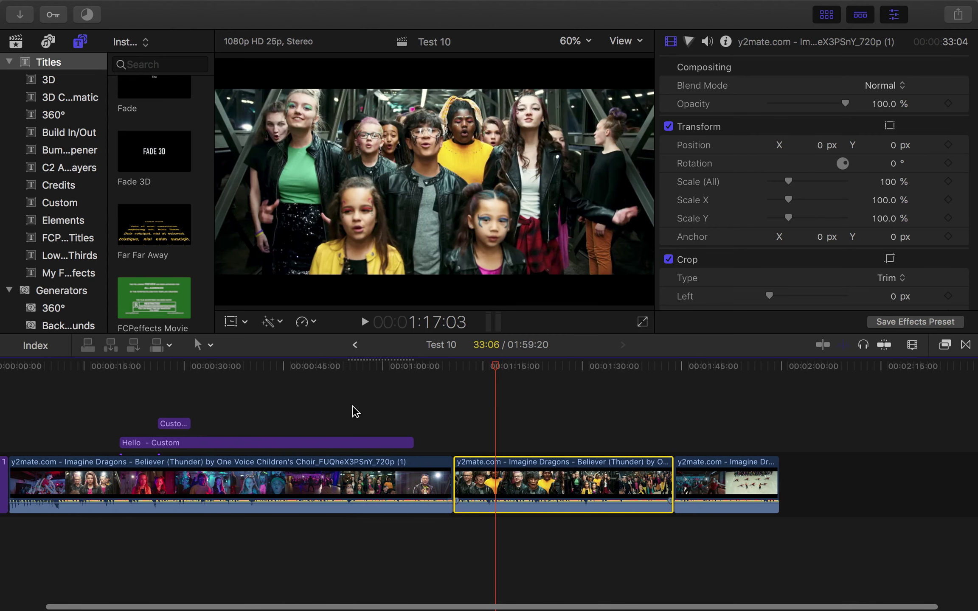
pyautogui.click(313, 323)
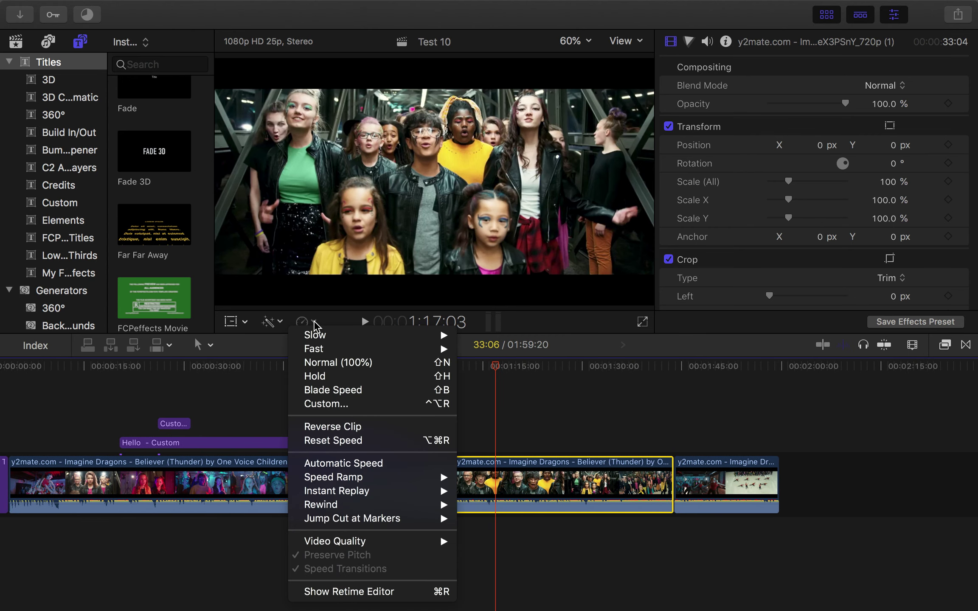
pyautogui.moveTo(333, 339)
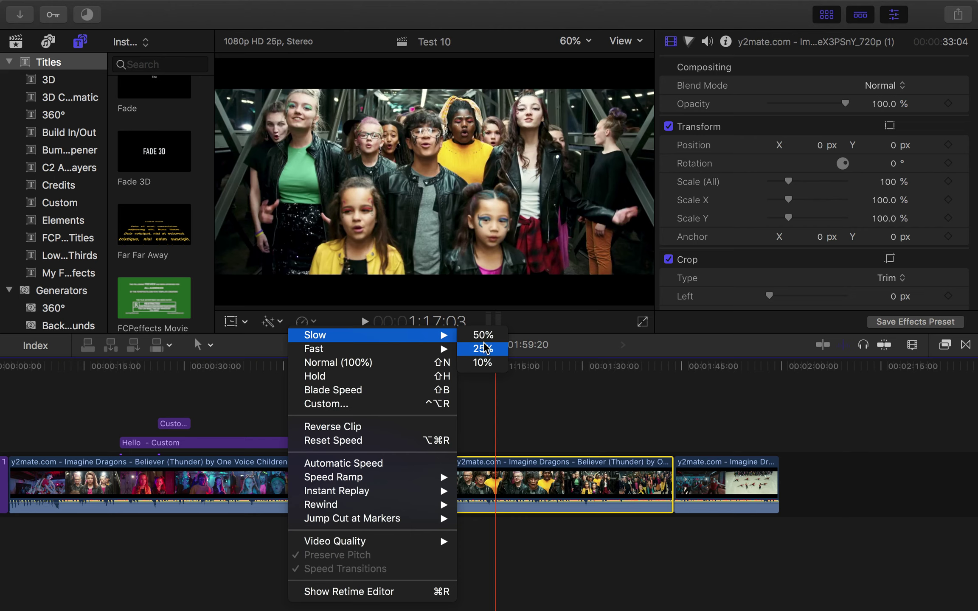
pyautogui.click(530, 464)
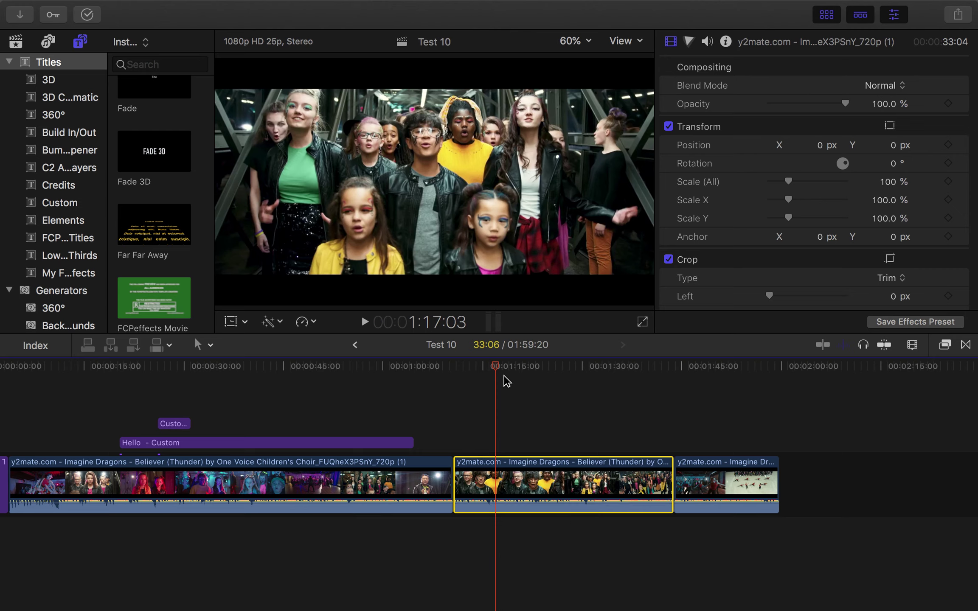
# Detach the audio from the second Believer segment and shift the detached audio about one second later
pyautogui.moveTo(496, 367)
pyautogui.mouseDown()
pyautogui.moveTo(541, 367)
pyautogui.moveTo(487, 366)
pyautogui.mouseUp()
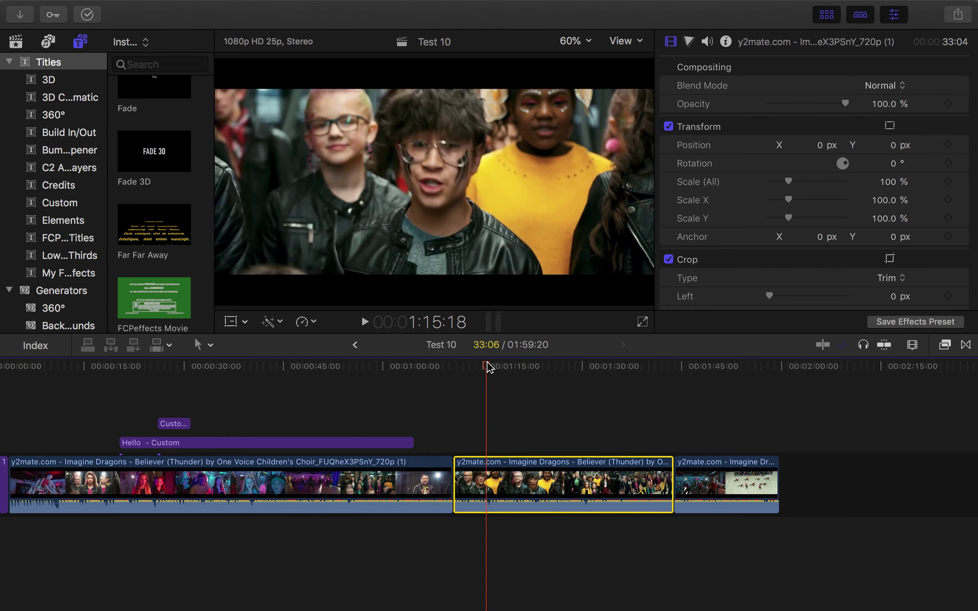
pyautogui.rightClick(526, 466)
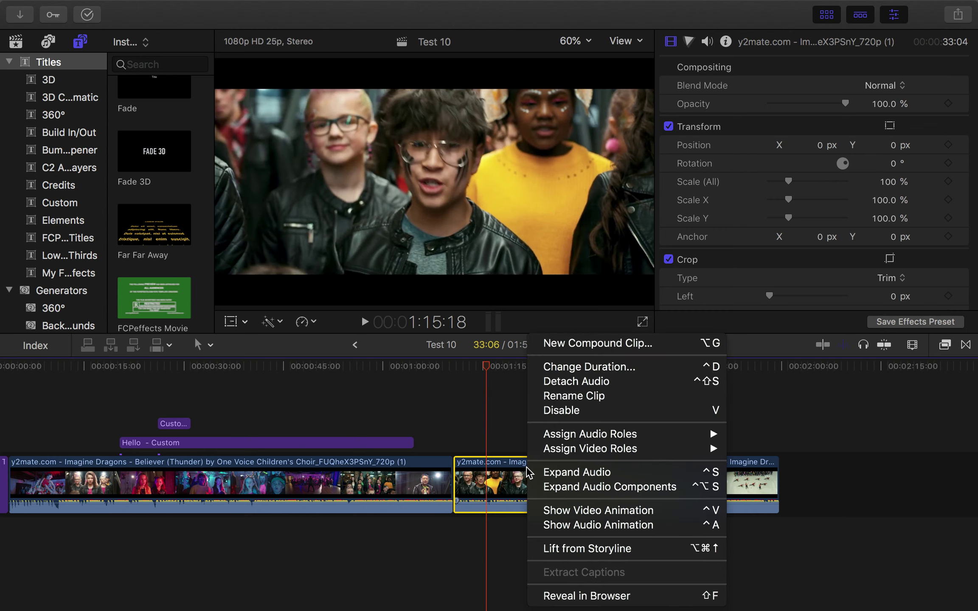
pyautogui.click(583, 384)
pyautogui.moveTo(551, 536)
pyautogui.mouseDown()
pyautogui.moveTo(559, 531)
pyautogui.moveTo(498, 532)
pyautogui.moveTo(572, 528)
pyautogui.moveTo(497, 531)
pyautogui.moveTo(569, 530)
pyautogui.mouseUp()
# Retime the second Believer video segment to Fast 8x and preview it from its start
pyautogui.click(533, 489)
pyautogui.click(480, 365)
pyautogui.click(313, 324)
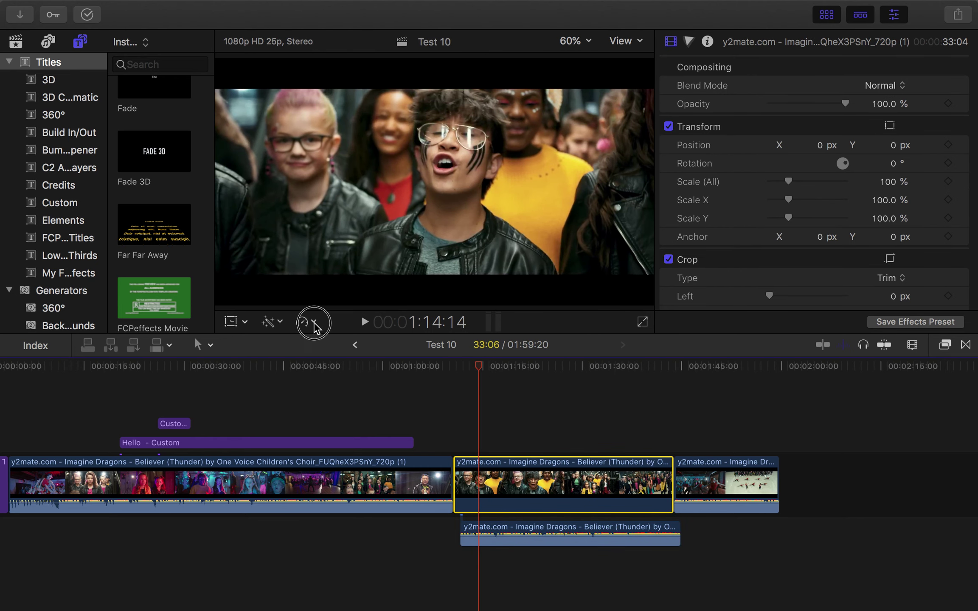
pyautogui.moveTo(346, 349)
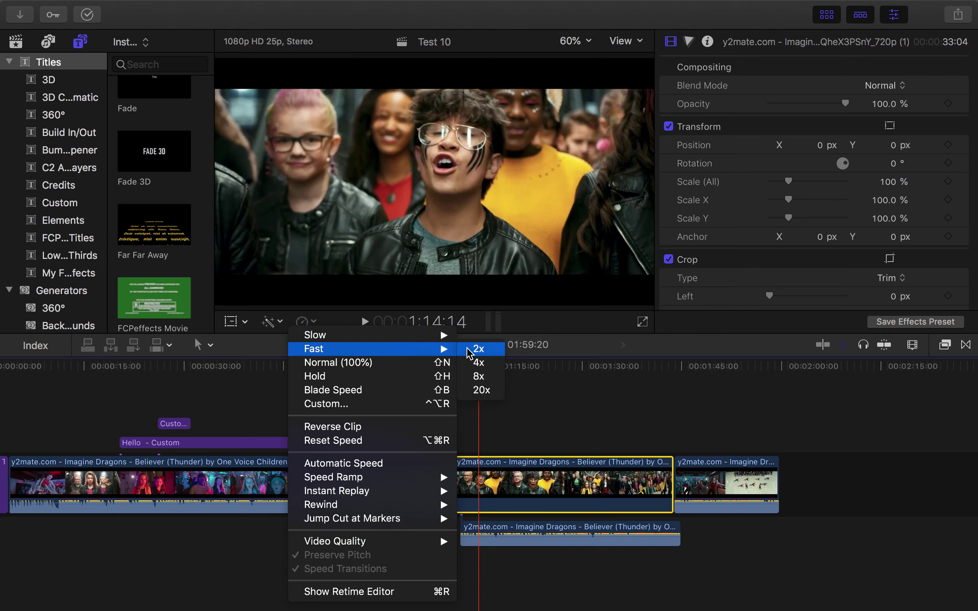
pyautogui.click(480, 377)
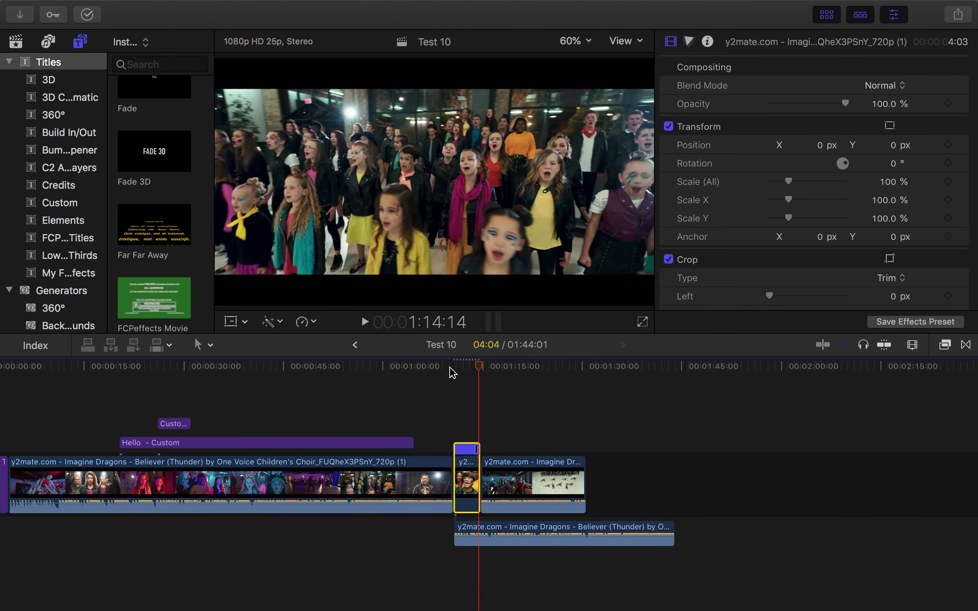
pyautogui.click(454, 367)
pyautogui.press('space')
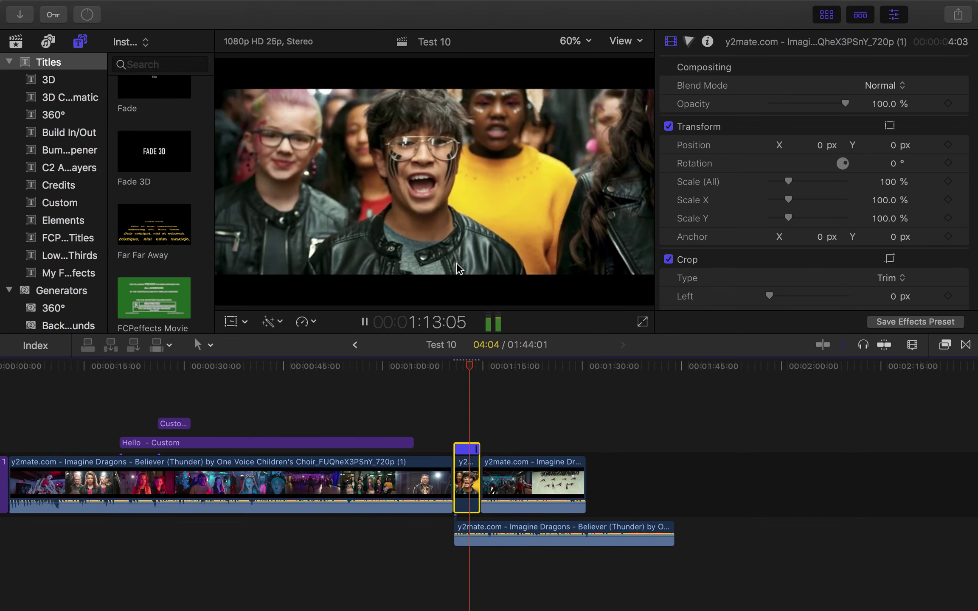
pyautogui.press('space')
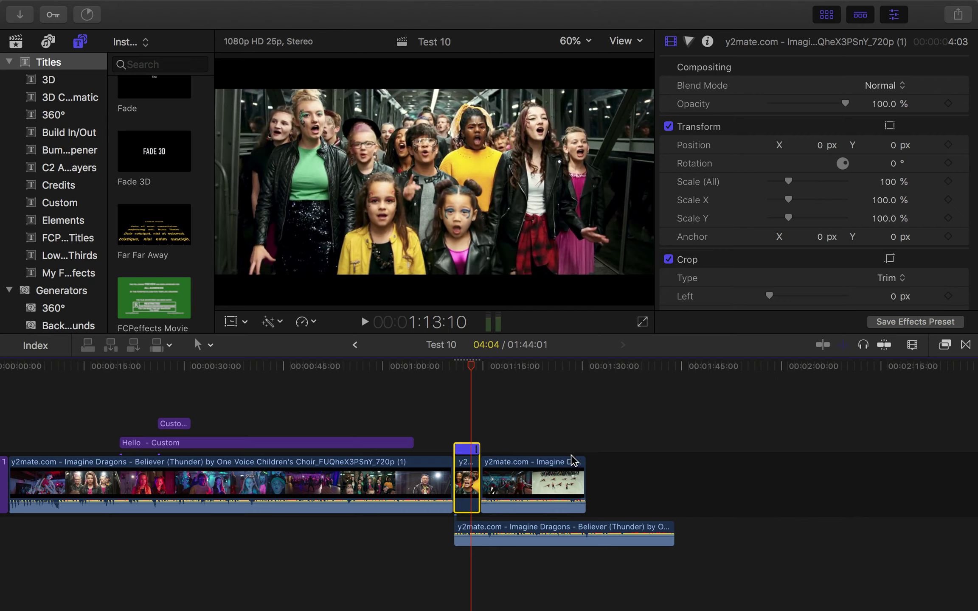
# Stretch the end of the retimed second segment to Slow (58%) and check the available Slow speed presets
pyautogui.click(477, 451)
pyautogui.moveTo(477, 451); pyautogui.dragTo(831, 455)
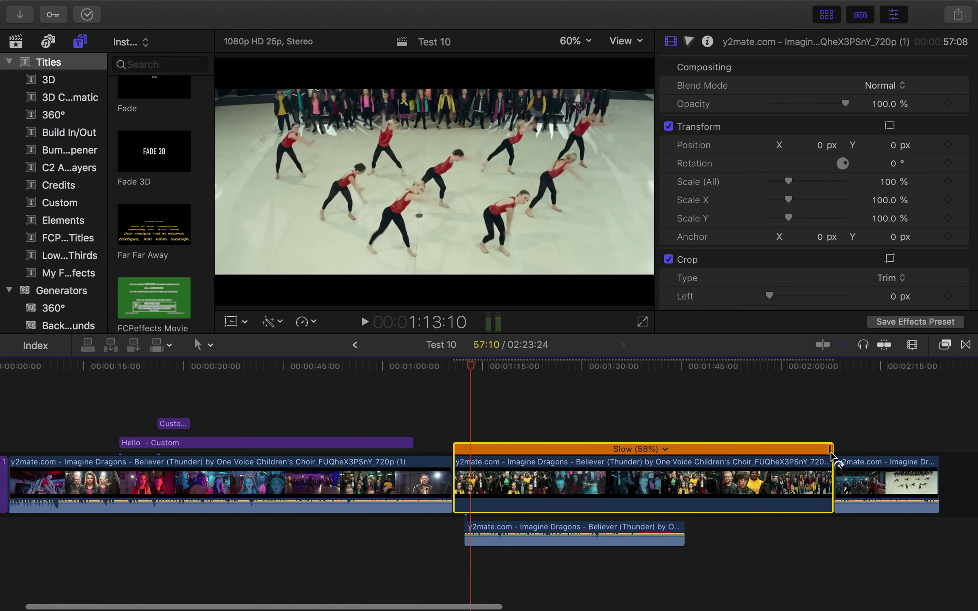
pyautogui.hscroll(3, 830, 457)
pyautogui.click(316, 323)
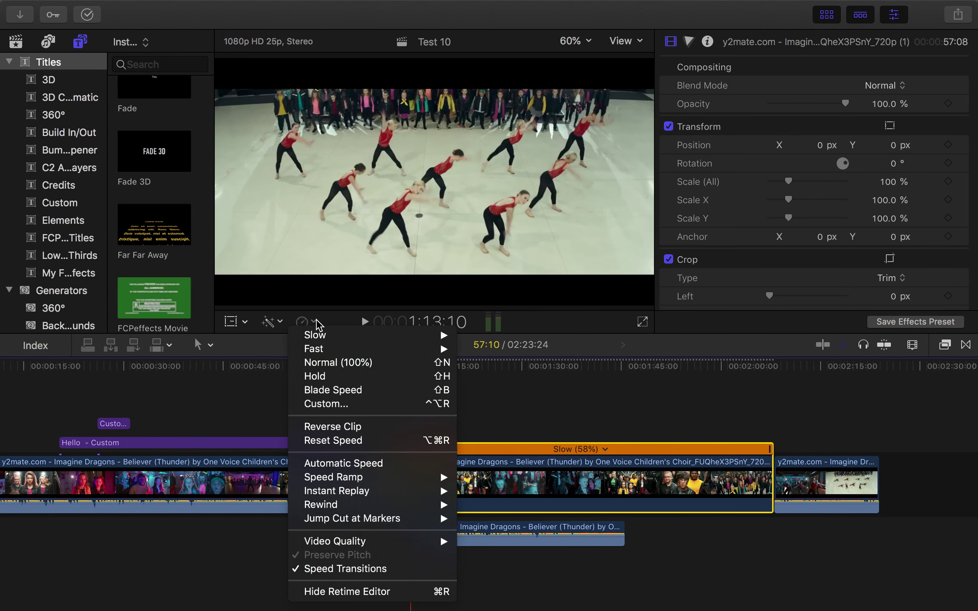
pyautogui.moveTo(384, 337)
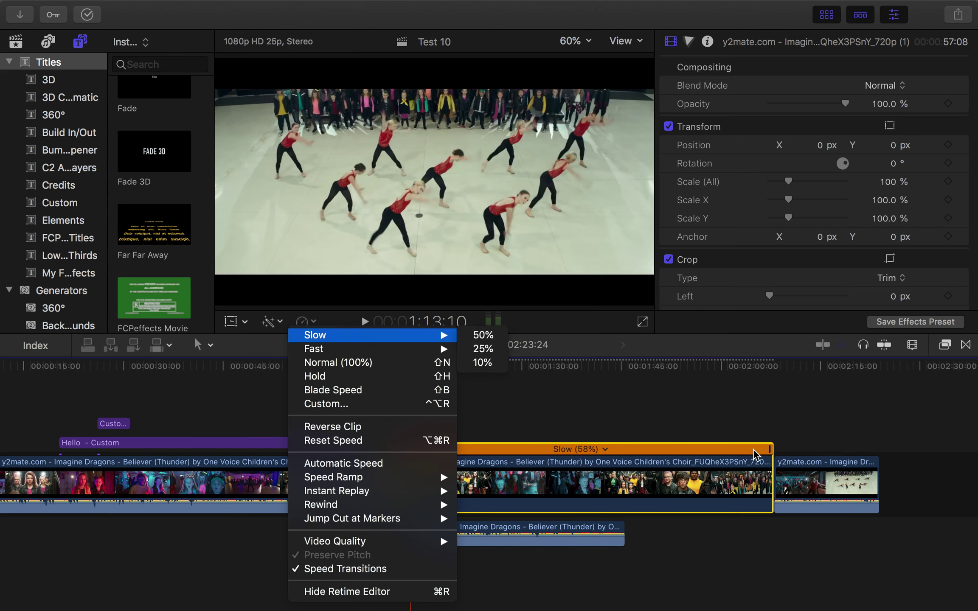
pyautogui.press('Escape')
# Stretch the end of the retimed second segment to Slow (48%) and play it back from about 1:38
pyautogui.click(770, 448)
pyautogui.moveTo(770, 448); pyautogui.dragTo(851, 448)
pyautogui.click(572, 369)
pyautogui.press('space')
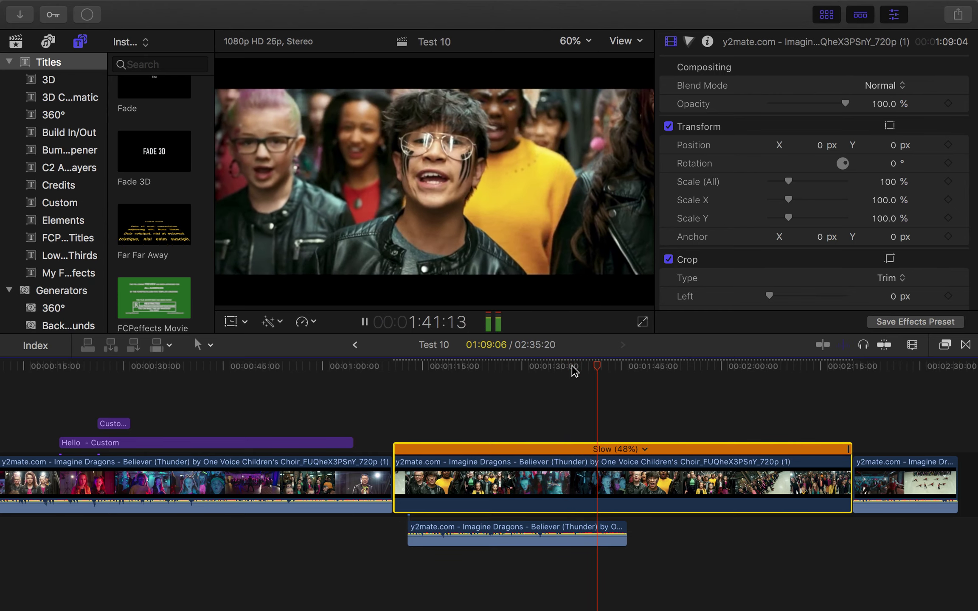
pyautogui.press('space')
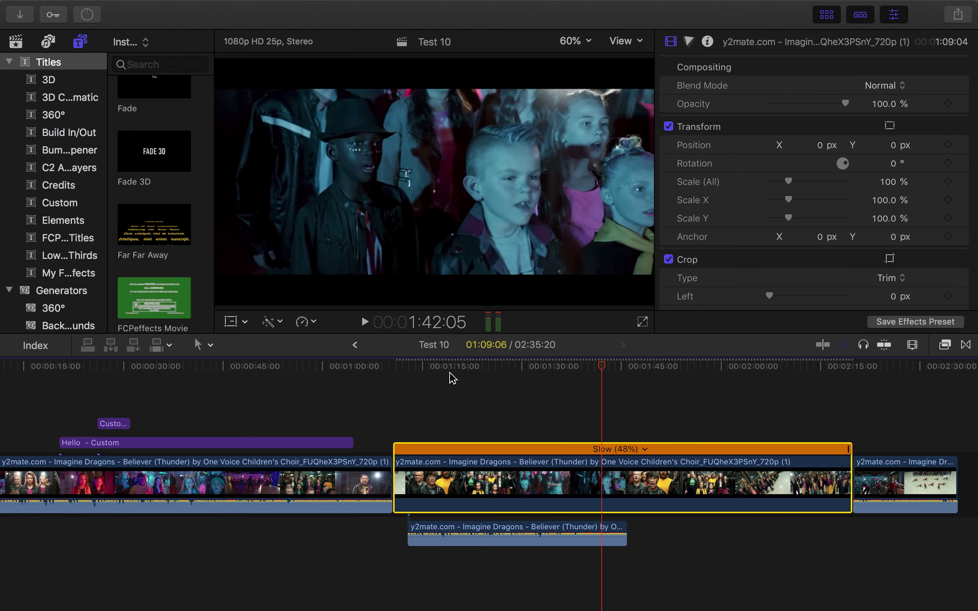
# Apply a 2x Rewind to the Slow (48%) second Believer segment
pyautogui.click(313, 324)
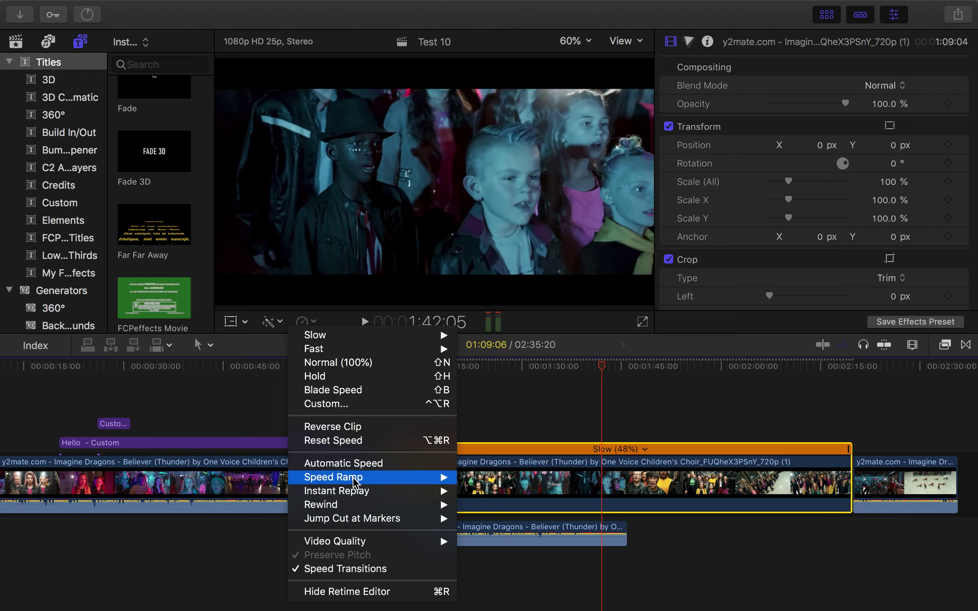
pyautogui.moveTo(352, 495)
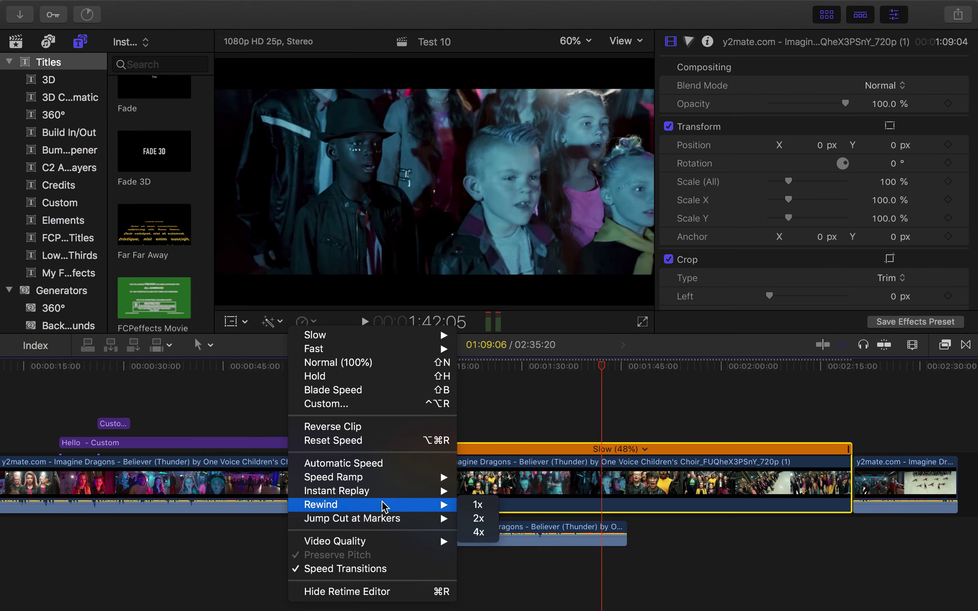
pyautogui.moveTo(384, 546)
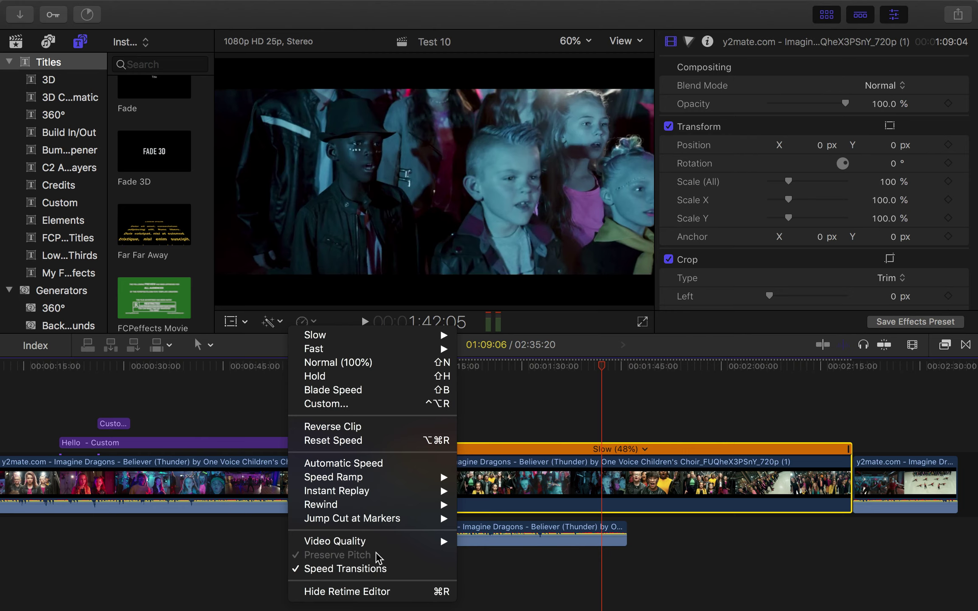
pyautogui.moveTo(381, 509)
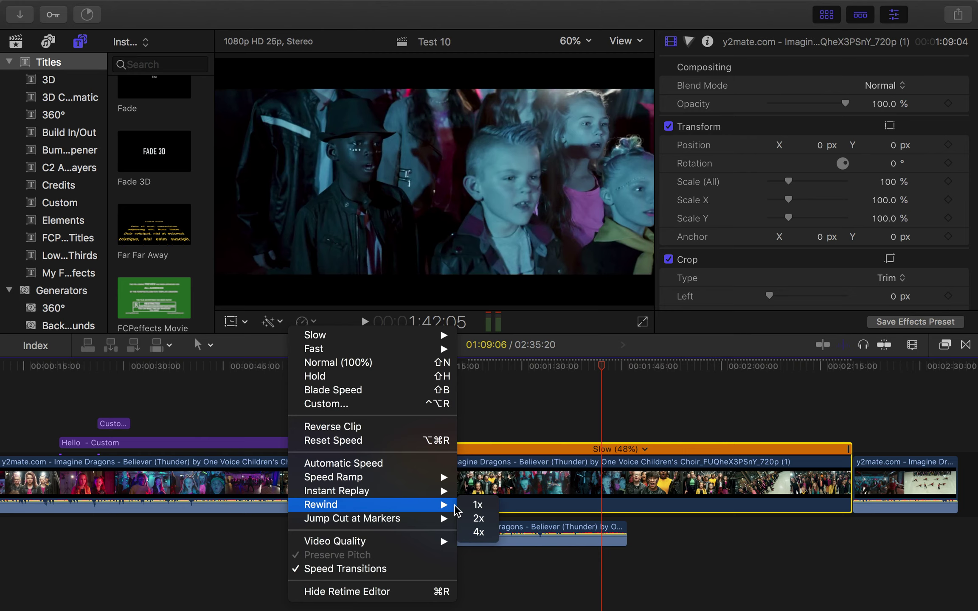
pyautogui.click(479, 518)
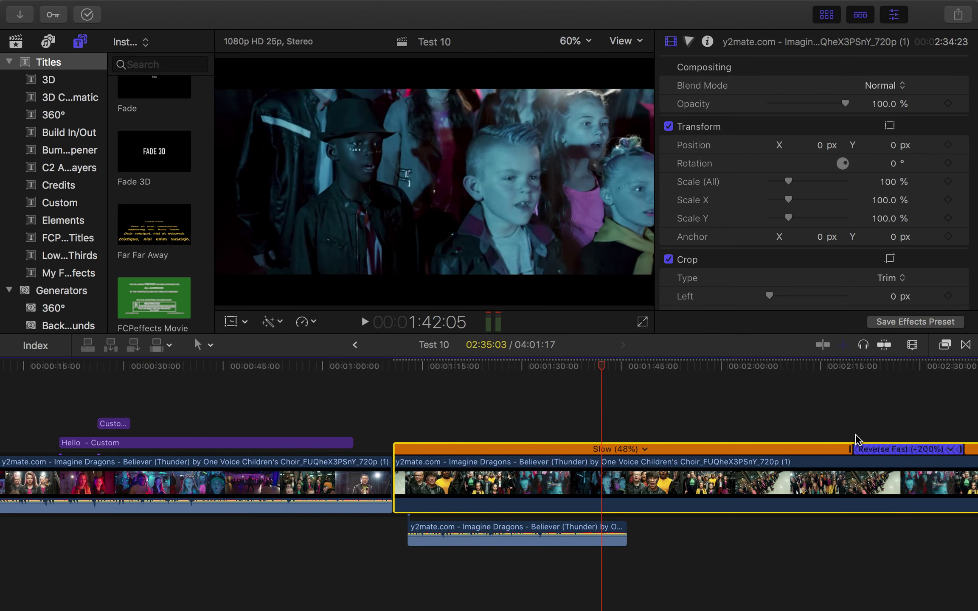
# Play back the Reverse Fast (-200%) section of the second segment from about 2:19
pyautogui.hscroll(5, 845, 429)
pyautogui.click(783, 366)
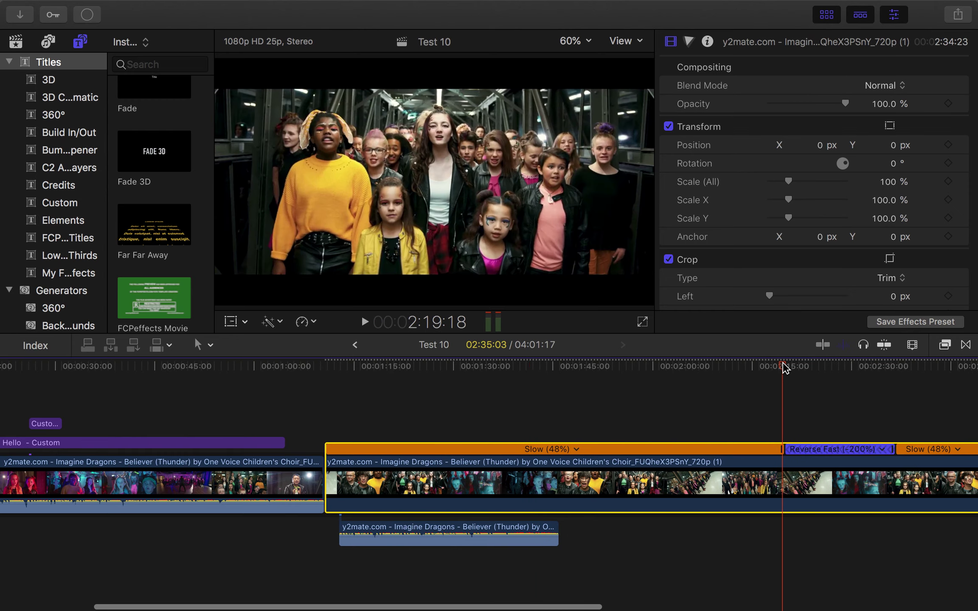
pyautogui.press('space')
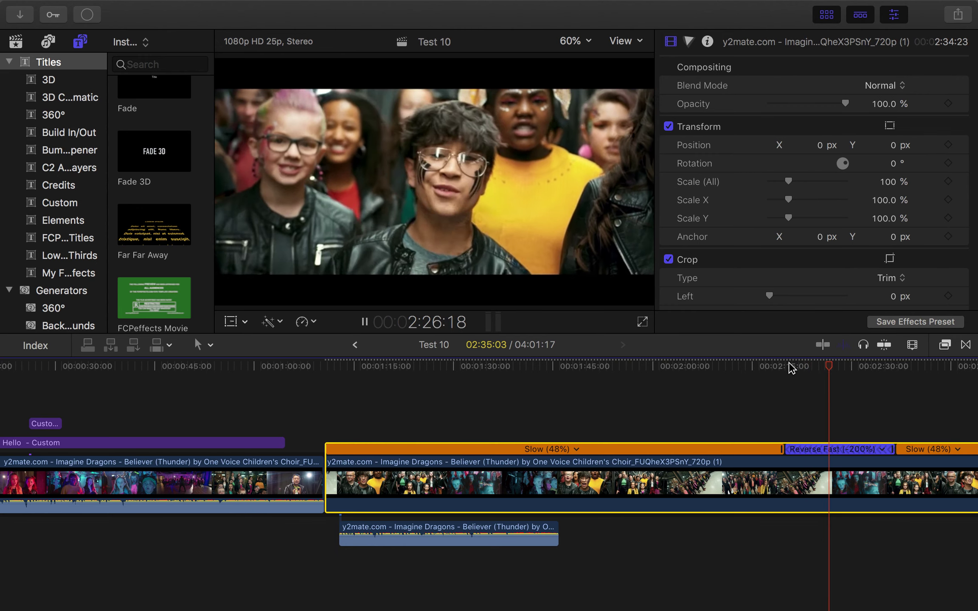
pyautogui.press('space')
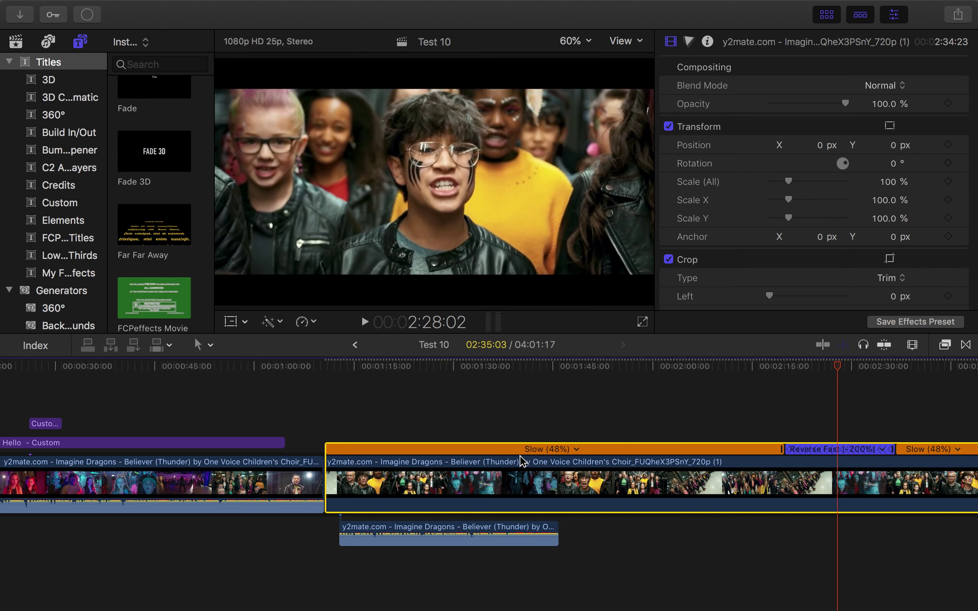
pyautogui.click(313, 322)
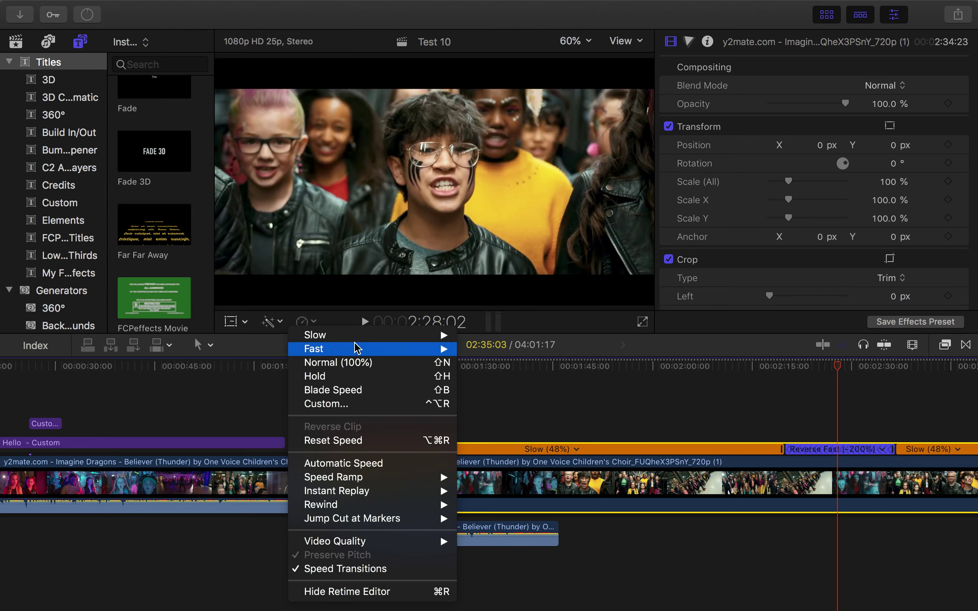
pyautogui.moveTo(369, 335)
pyautogui.click(547, 394)
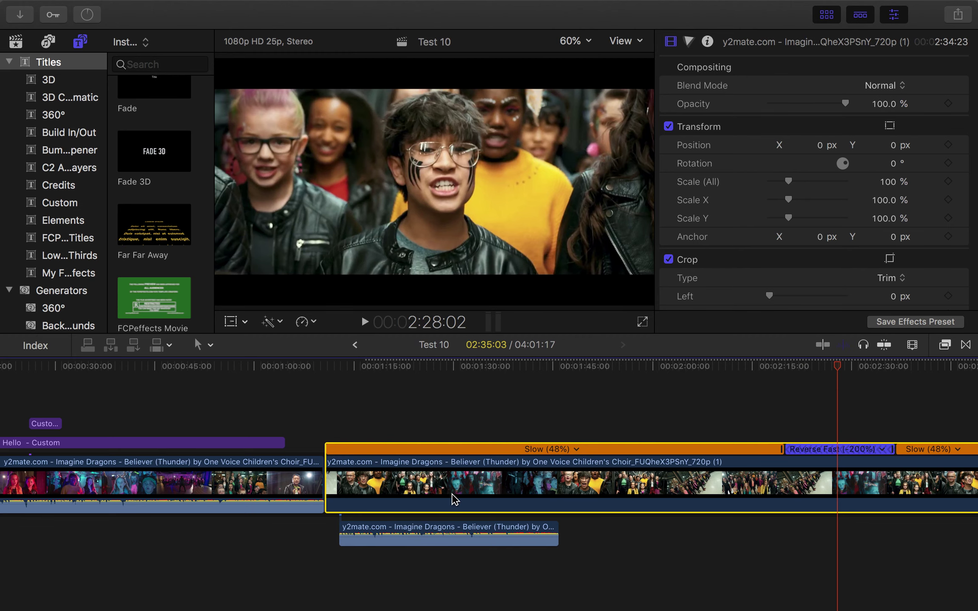
pyautogui.hscroll(5, 455, 500)
pyautogui.click(518, 367)
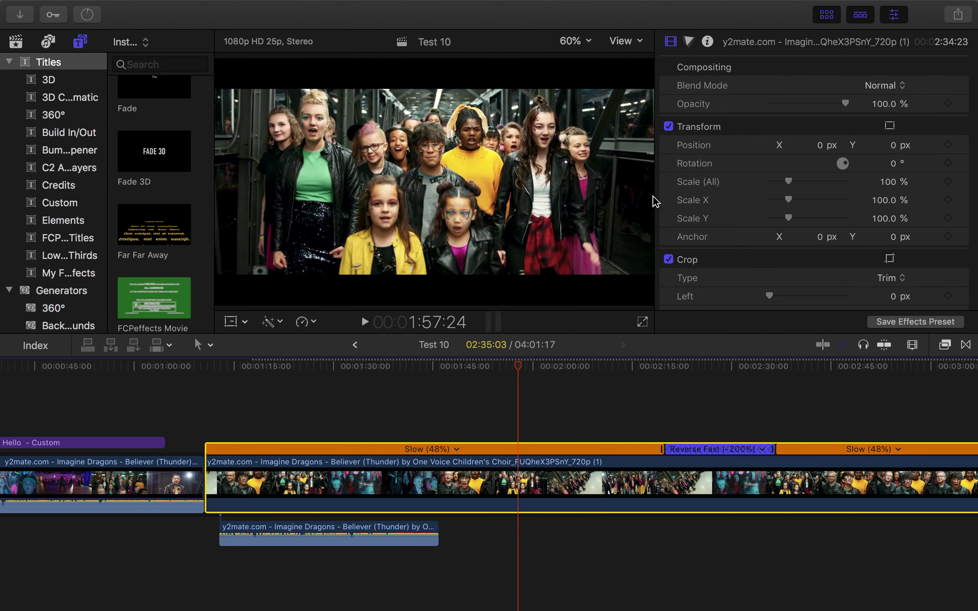
pyautogui.hscroll(-10, 475, 437)
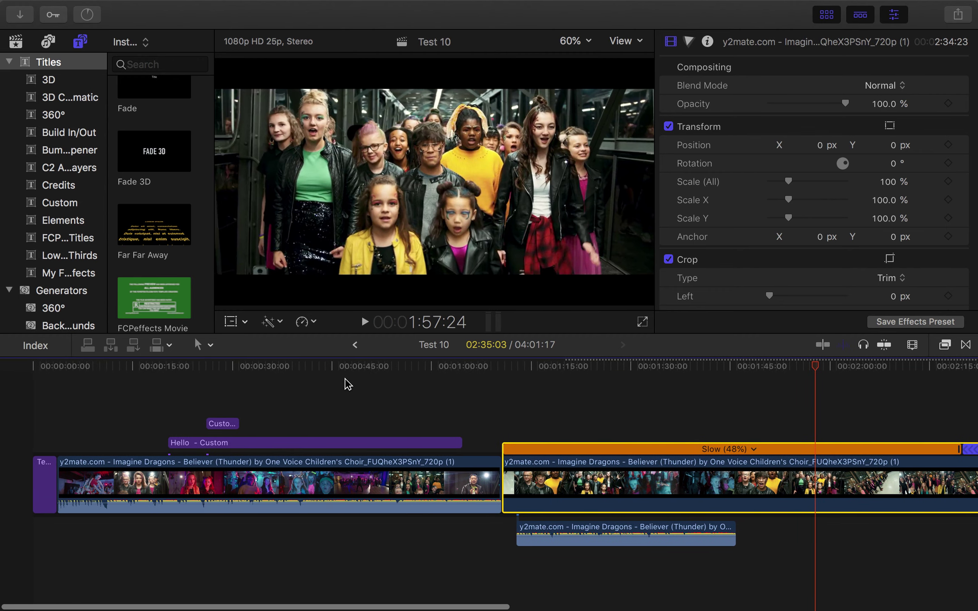
pyautogui.hscroll(5, 521, 424)
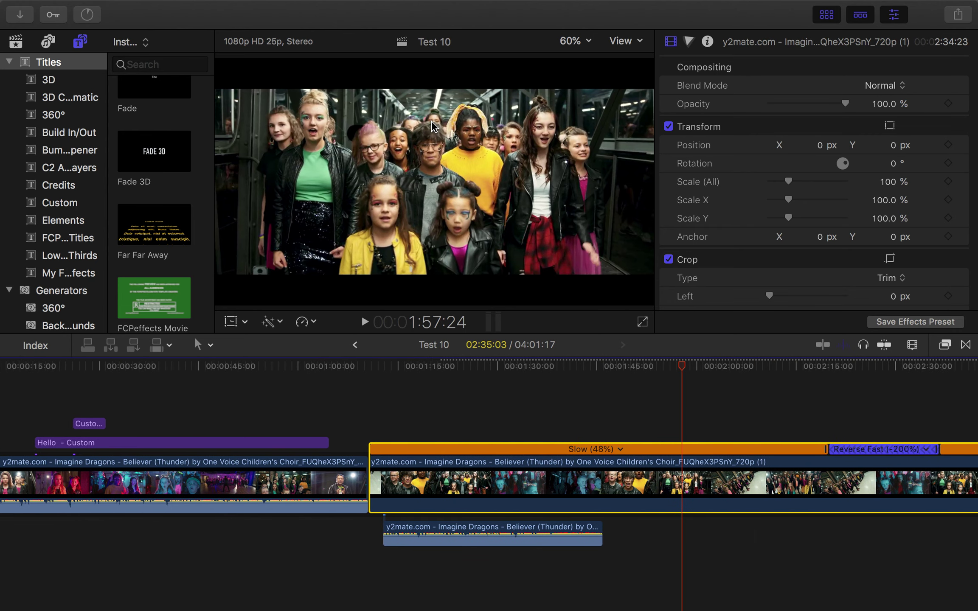
pyautogui.moveTo(547, 4)
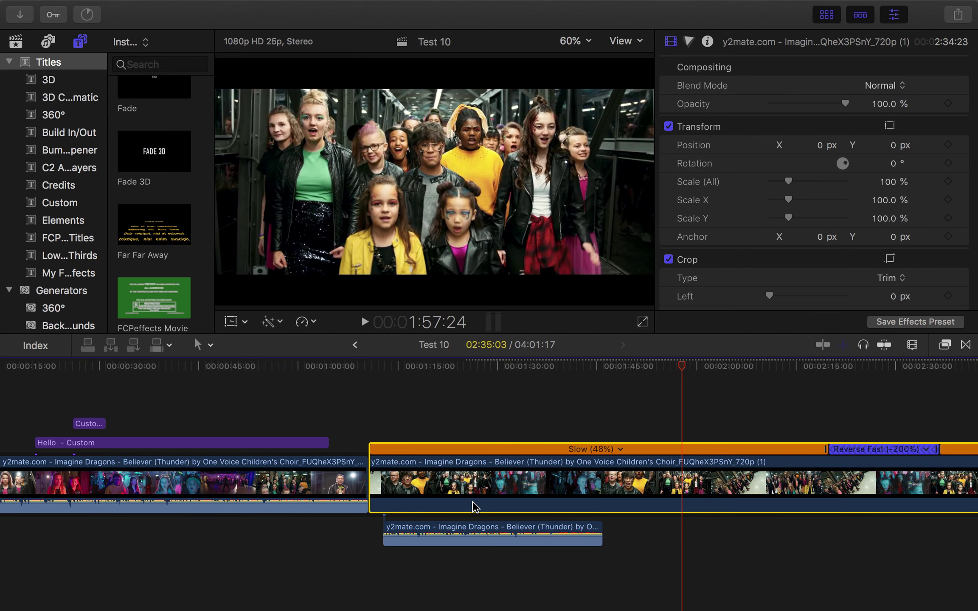
# Delete the detached audio clip, the Hello title and the short custom title from the timeline
pyautogui.hscroll(-1, 474, 506)
pyautogui.click(348, 484)
pyautogui.moveTo(300, 487); pyautogui.dragTo(623, 413)
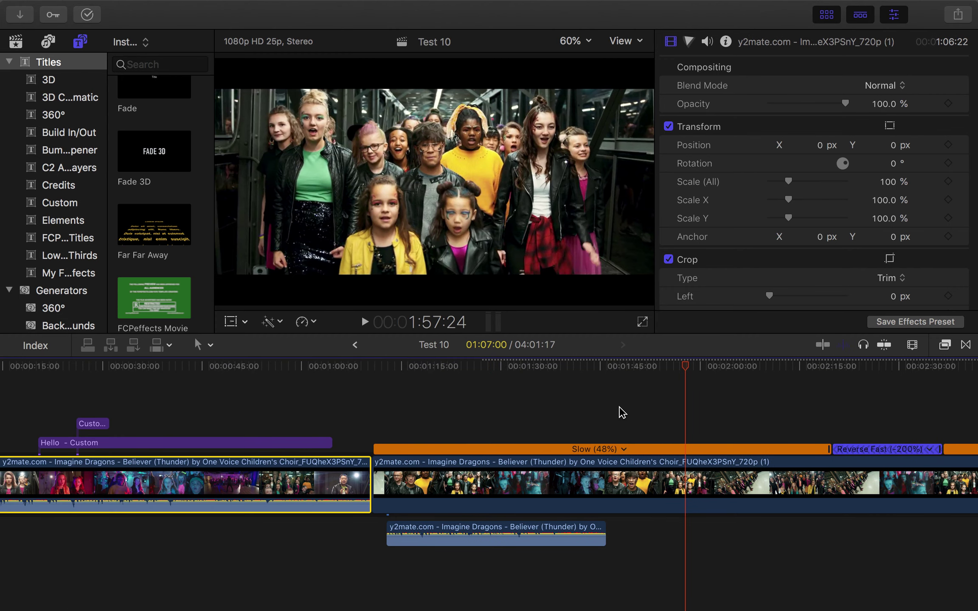
pyautogui.click(498, 477)
pyautogui.click(483, 529)
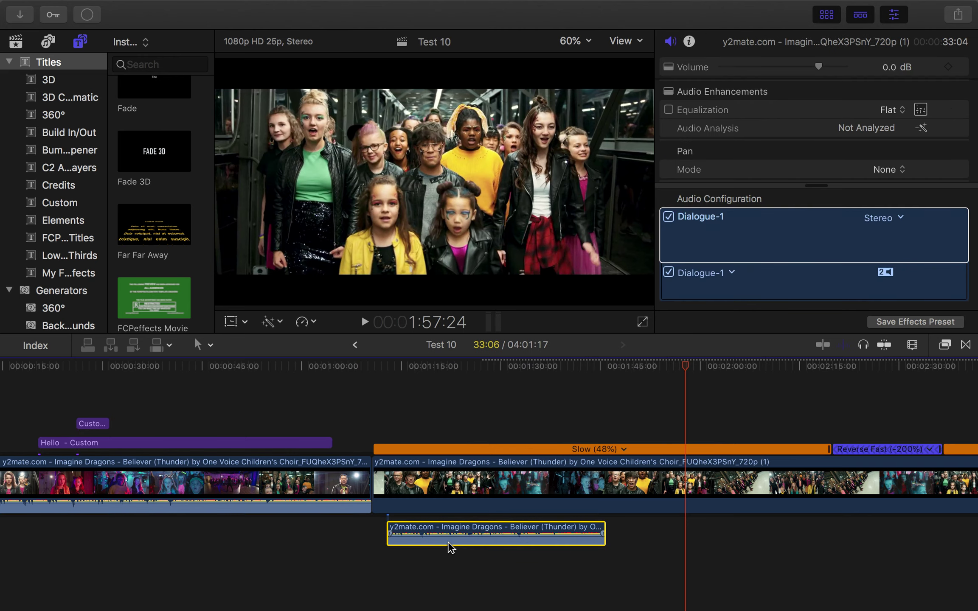
pyautogui.press('Delete')
pyautogui.click(305, 445)
pyautogui.press('Delete')
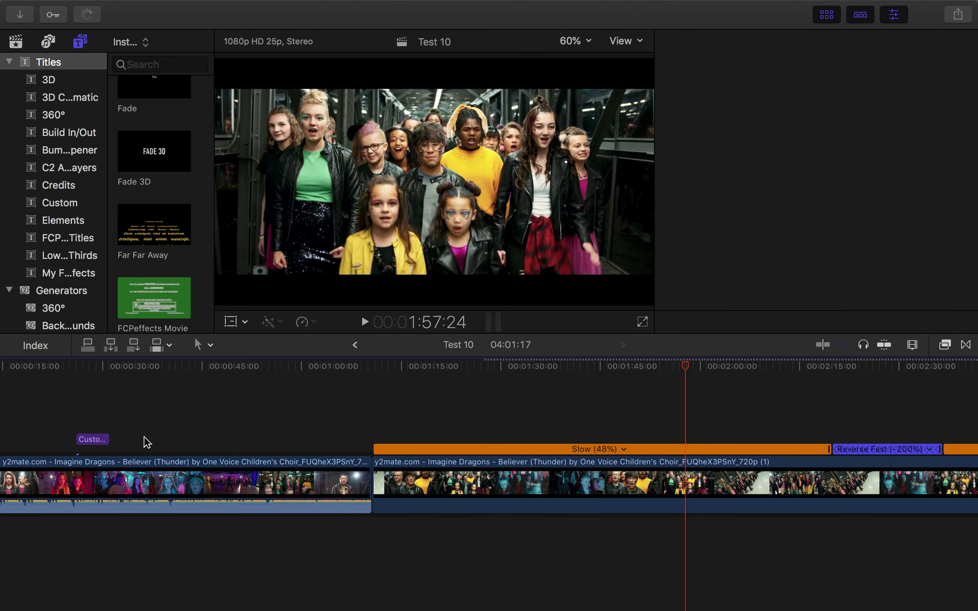
pyautogui.click(100, 445)
pyautogui.press('Delete')
# Move the first Believer segment out of the primary storyline and connect it above the retimed segment at about 0:46
pyautogui.click(543, 456)
pyautogui.moveTo(300, 494); pyautogui.dragTo(592, 560)
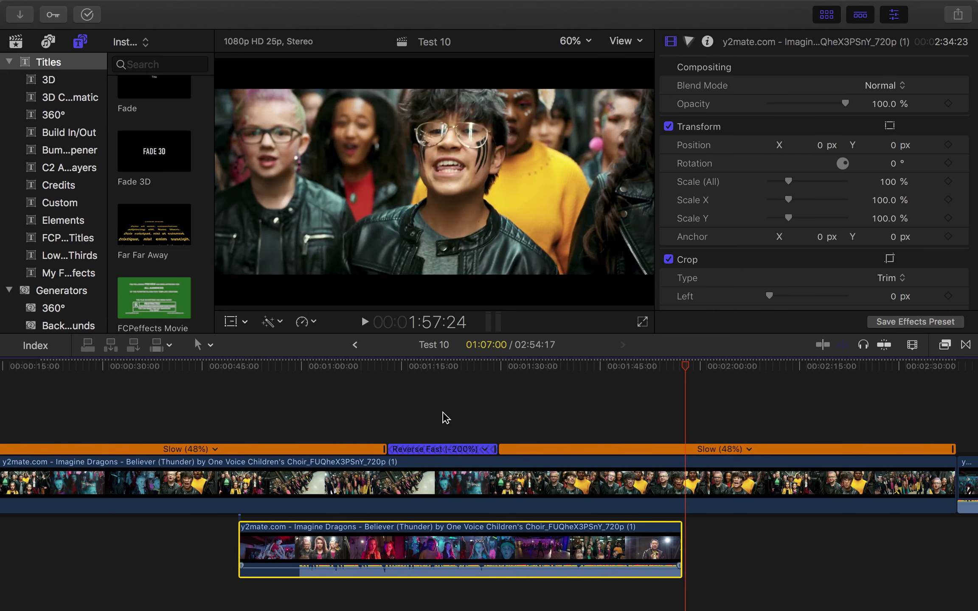
pyautogui.moveTo(406, 371); pyautogui.dragTo(342, 370)
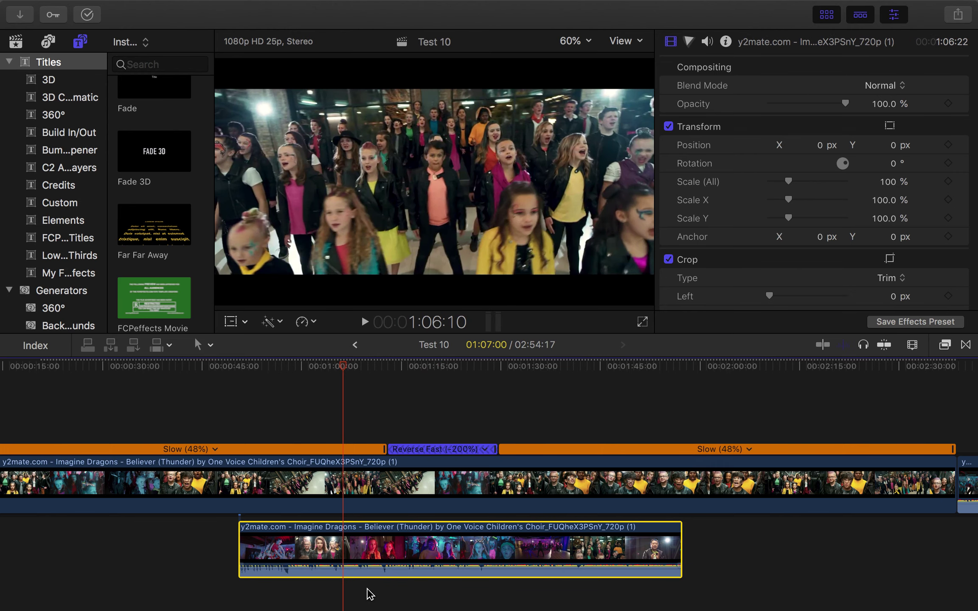
pyautogui.moveTo(448, 548); pyautogui.dragTo(418, 412)
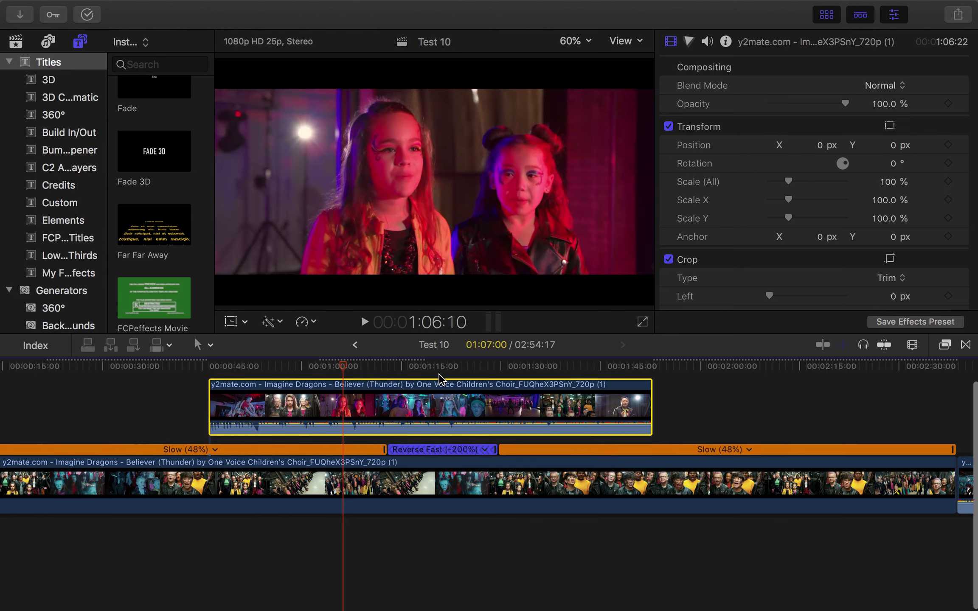
# Transform the connected Believer clip at its start, scaling it down around its centre to 52.83%
pyautogui.scroll(3, 442, 380)
pyautogui.moveTo(178, 366); pyautogui.dragTo(198, 369)
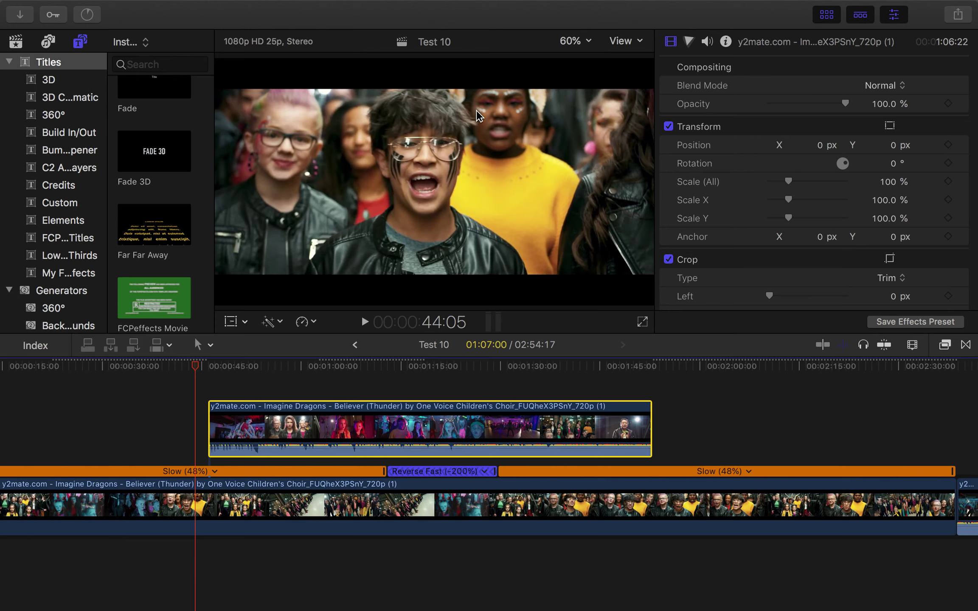
pyautogui.moveTo(197, 368)
pyautogui.mouseDown()
pyautogui.moveTo(230, 366)
pyautogui.moveTo(200, 366)
pyautogui.mouseUp()
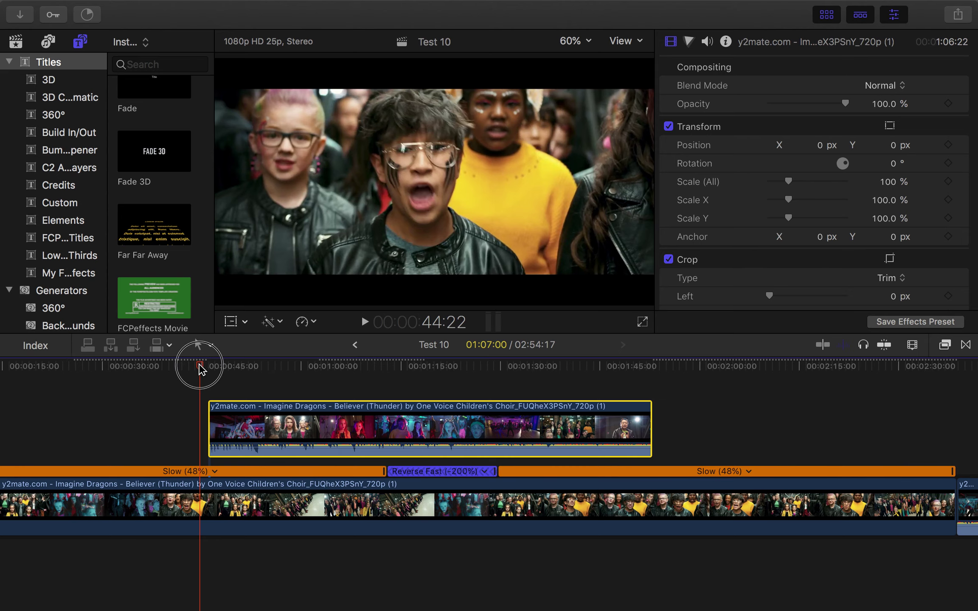
pyautogui.moveTo(201, 365); pyautogui.dragTo(210, 365)
pyautogui.click(245, 323)
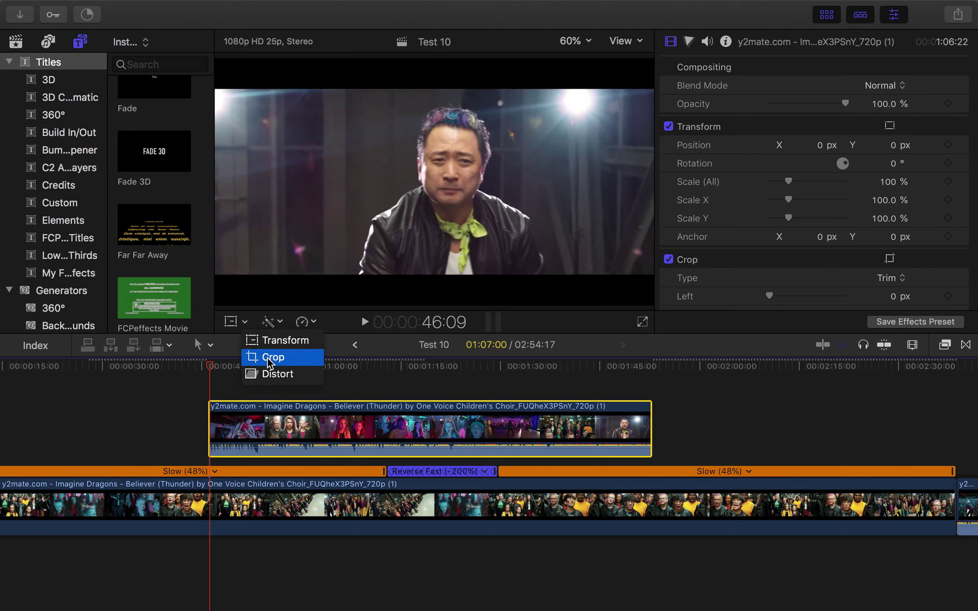
pyautogui.click(270, 345)
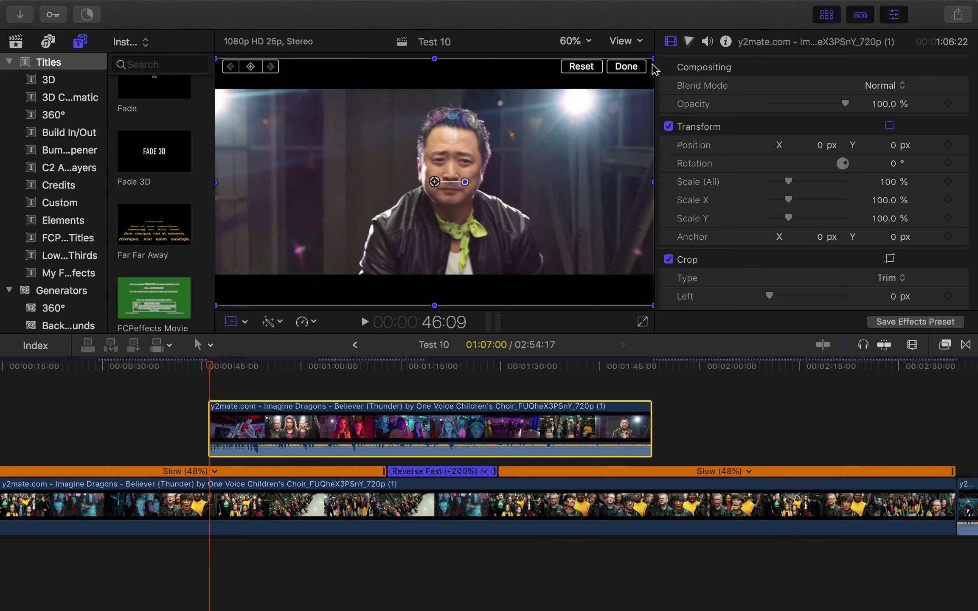
pyautogui.moveTo(652, 58); pyautogui.dragTo(551, 135)
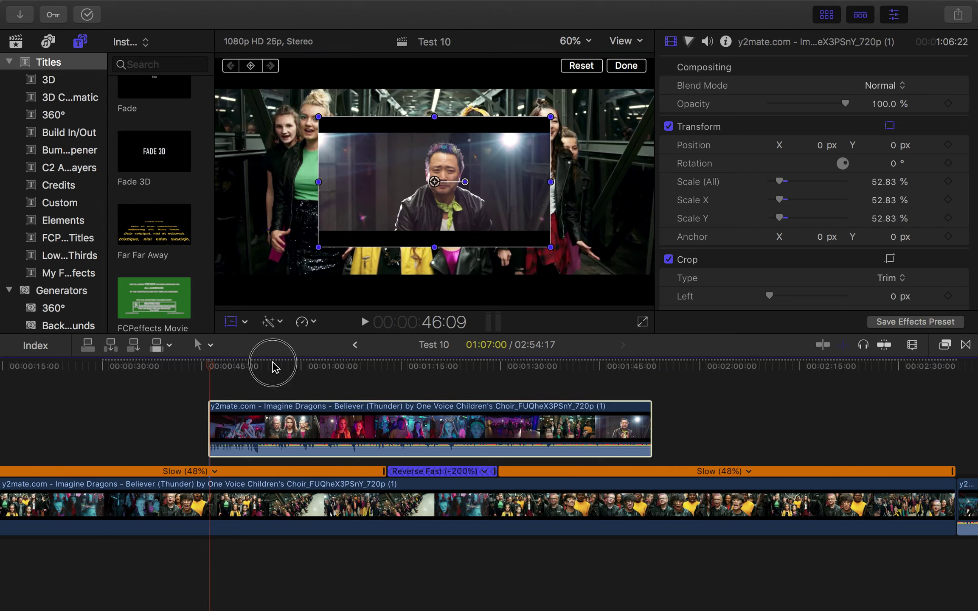
# Move the scaled clip to the picture's upper-right corner at X 441.5, Y 254.2 px and preview it from about 0:56
pyautogui.click(278, 367)
pyautogui.moveTo(397, 138); pyautogui.dragTo(497, 86)
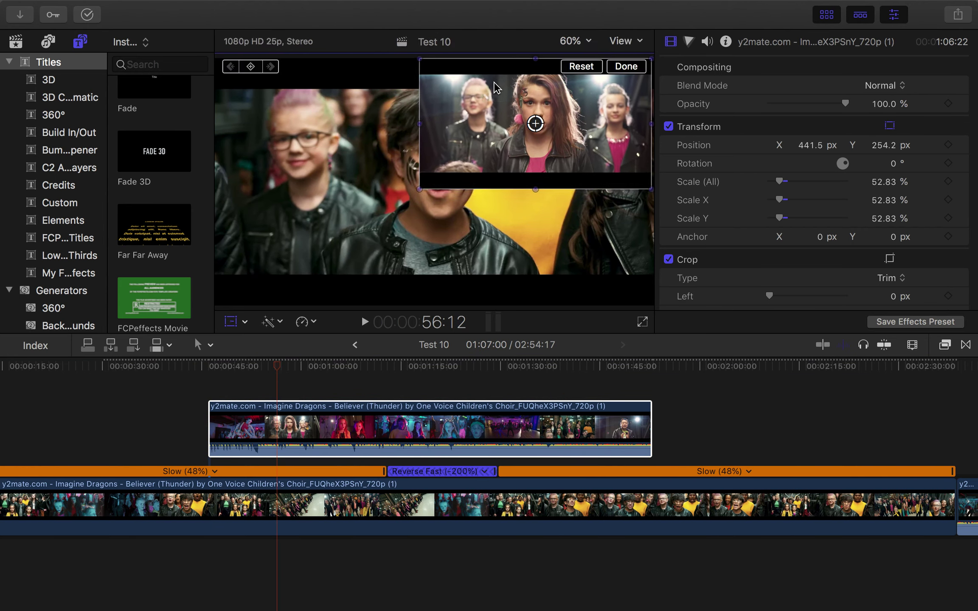
pyautogui.click(276, 368)
pyautogui.press('space')
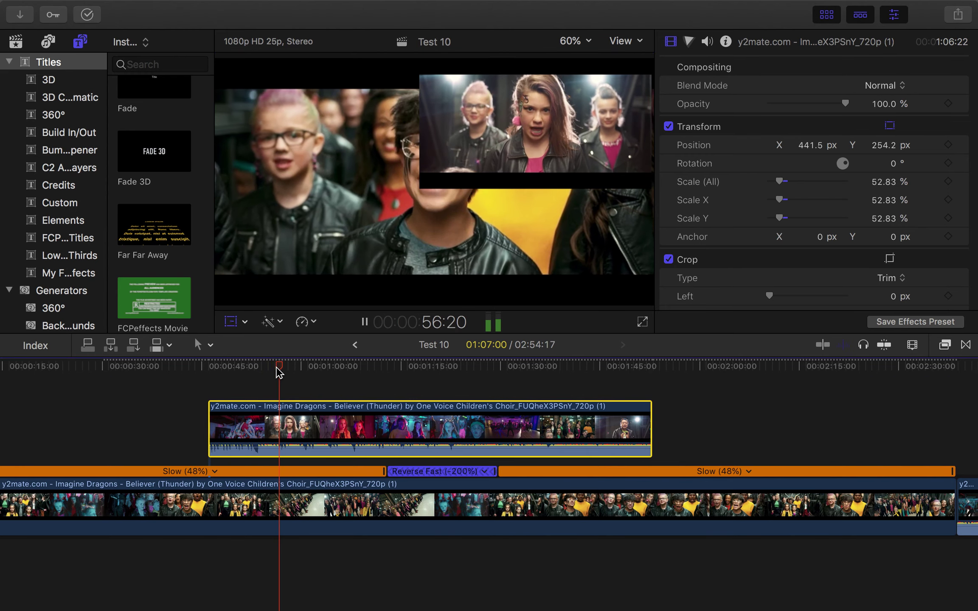
pyautogui.press('space')
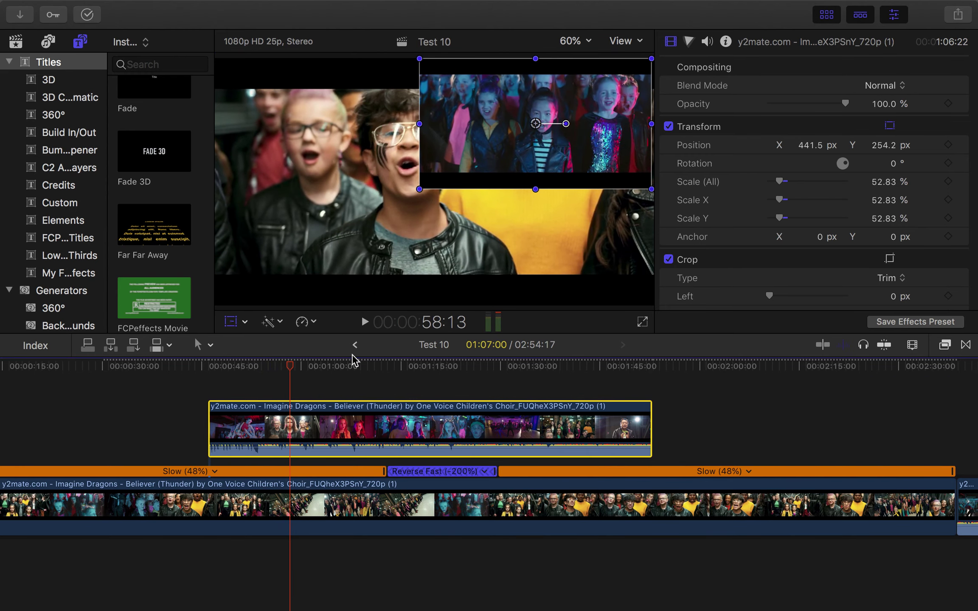
# Shrink the connected clip to 22.49% and place it in the picture's upper-left corner at X -744.9, Y 411.6 px
pyautogui.moveTo(420, 189); pyautogui.dragTo(228, 88)
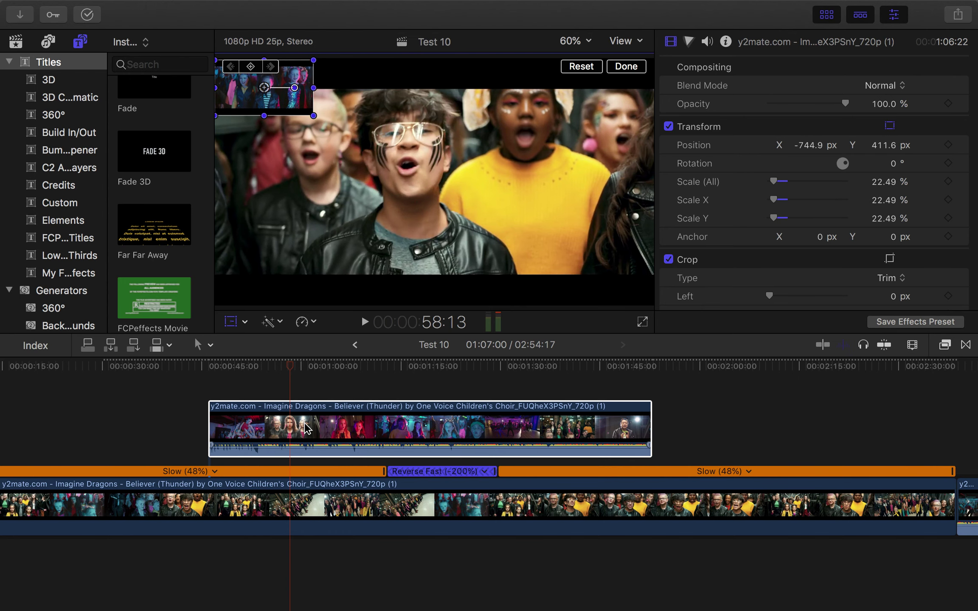
pyautogui.hscroll(-1, 357, 401)
pyautogui.hscroll(-5, 429, 439)
pyautogui.hscroll(8, 509, 471)
pyautogui.hscroll(-8, 511, 475)
pyautogui.hscroll(-2, 512, 476)
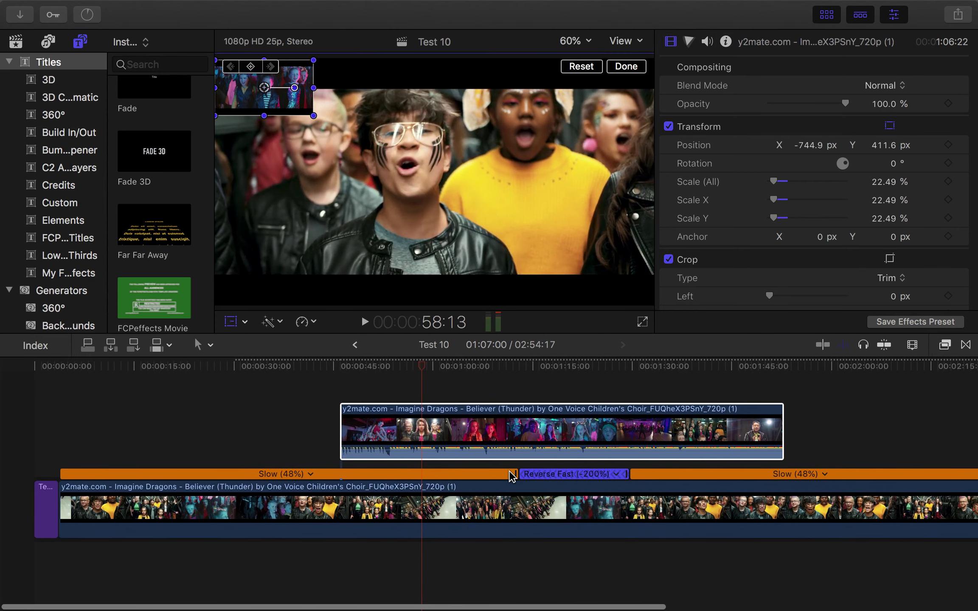
# Duplicate the small connected clip directly above itself at about 0:46 and select the upper copy with the playhead near 0:59
pyautogui.click(442, 425)
pyautogui.hscroll(-1, 442, 425)
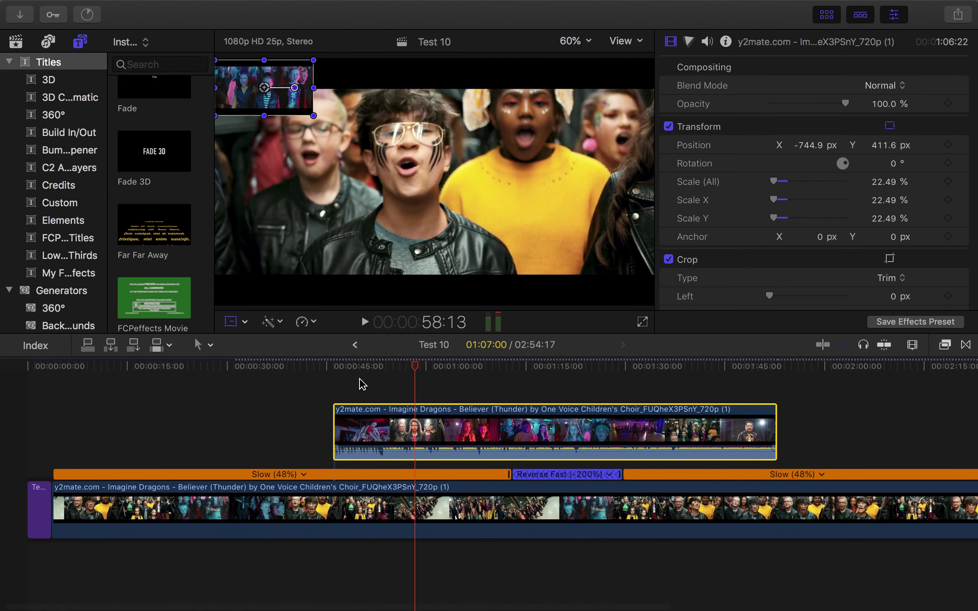
pyautogui.click(328, 366)
pyautogui.click(336, 371)
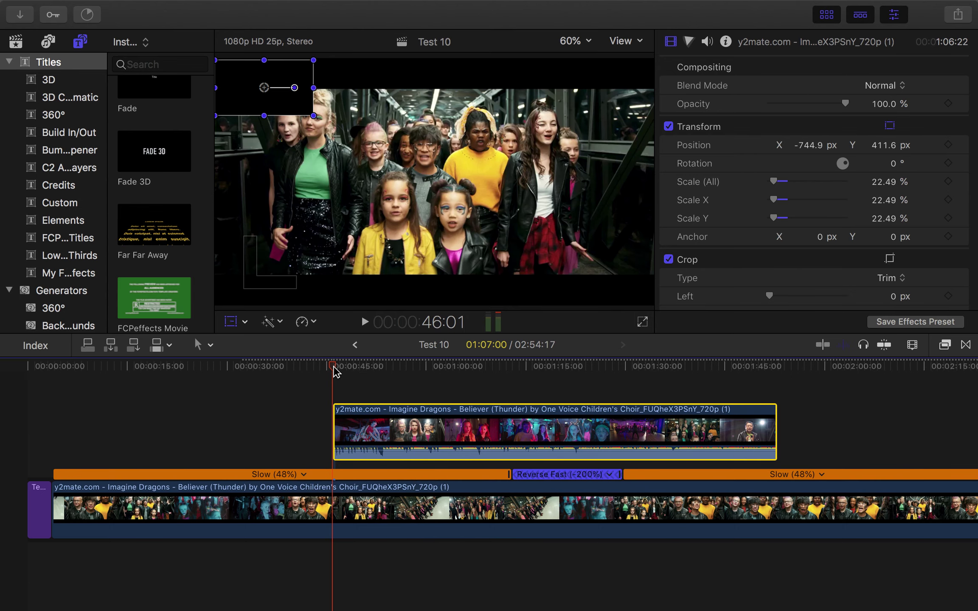
pyautogui.press('super+v')
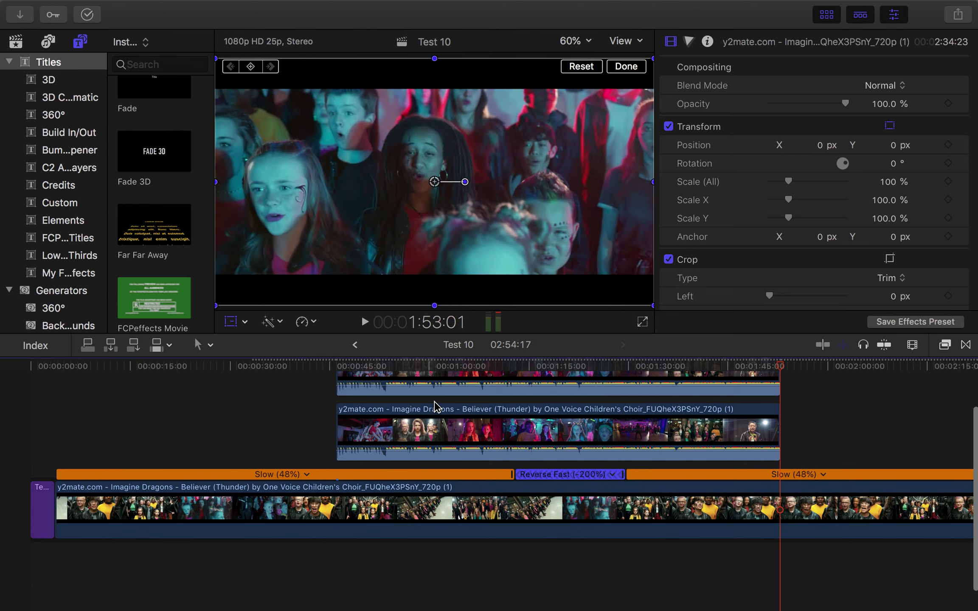
pyautogui.click(426, 368)
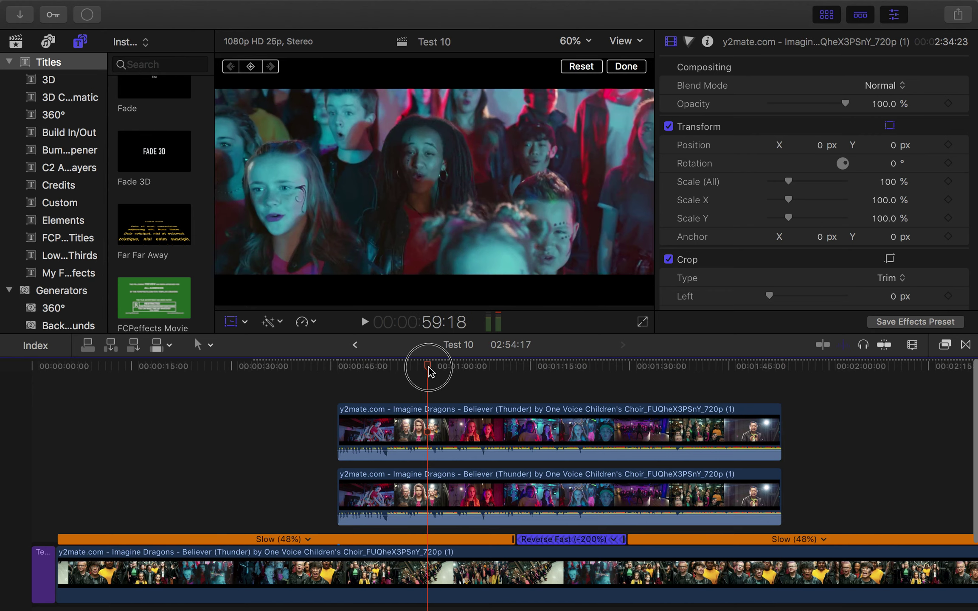
pyautogui.click(431, 422)
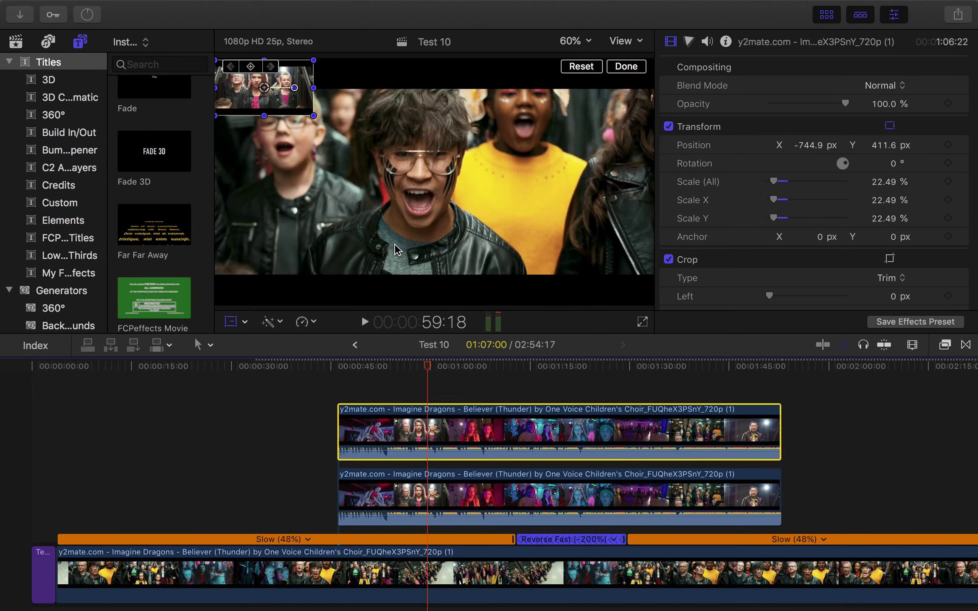
# Reposition the upper copy of the small connected clip beside the lower one at X -534.7, Y 393.8 px using Transform
pyautogui.click(465, 490)
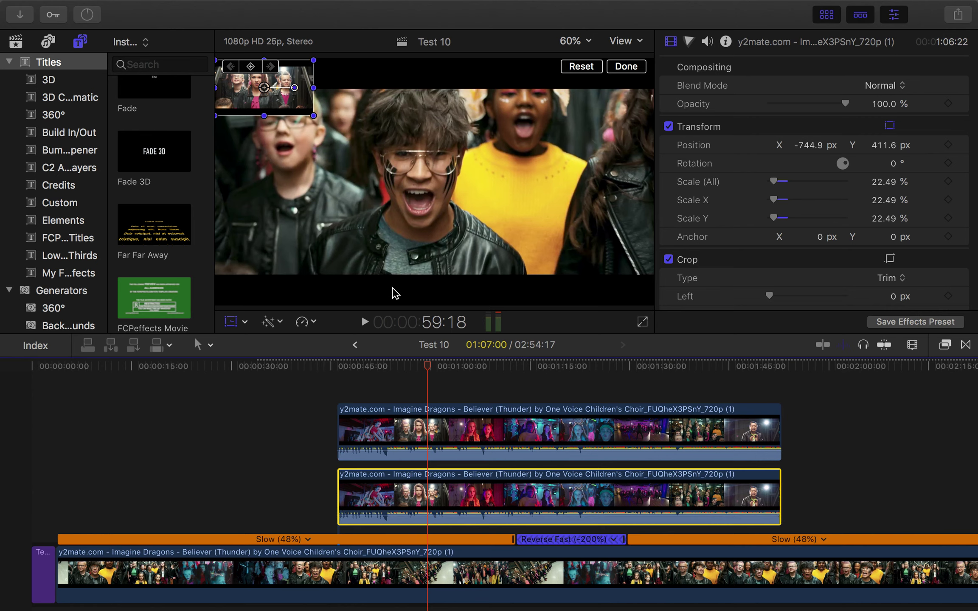
pyautogui.click(244, 322)
pyautogui.click(254, 346)
pyautogui.click(231, 324)
pyautogui.click(440, 446)
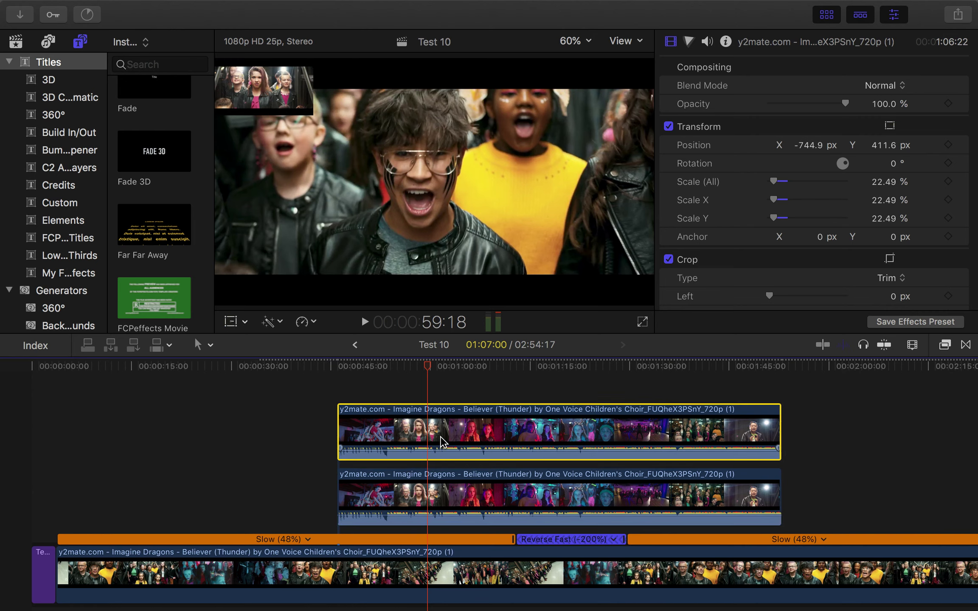
pyautogui.click(231, 323)
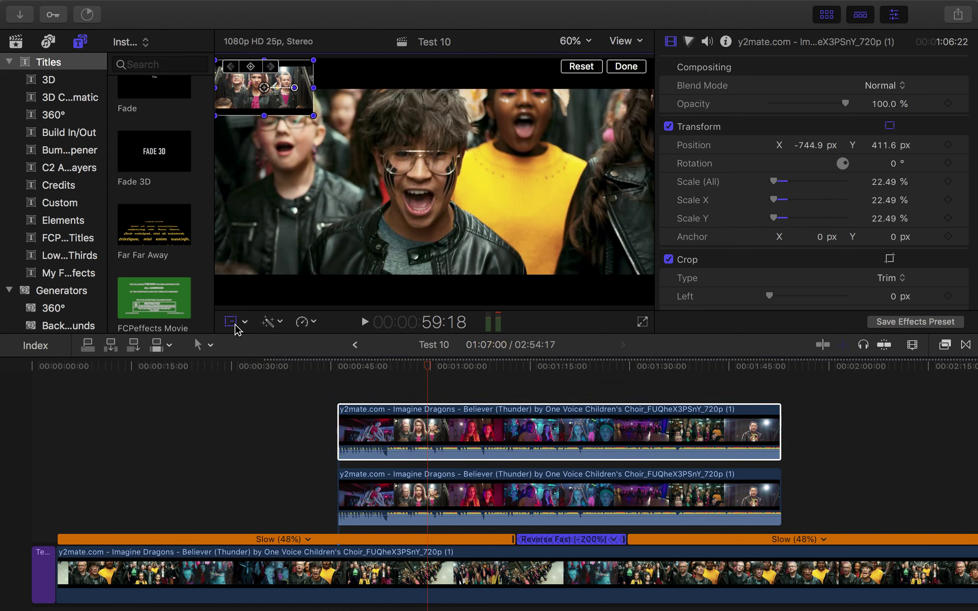
pyautogui.moveTo(290, 110); pyautogui.dragTo(338, 114)
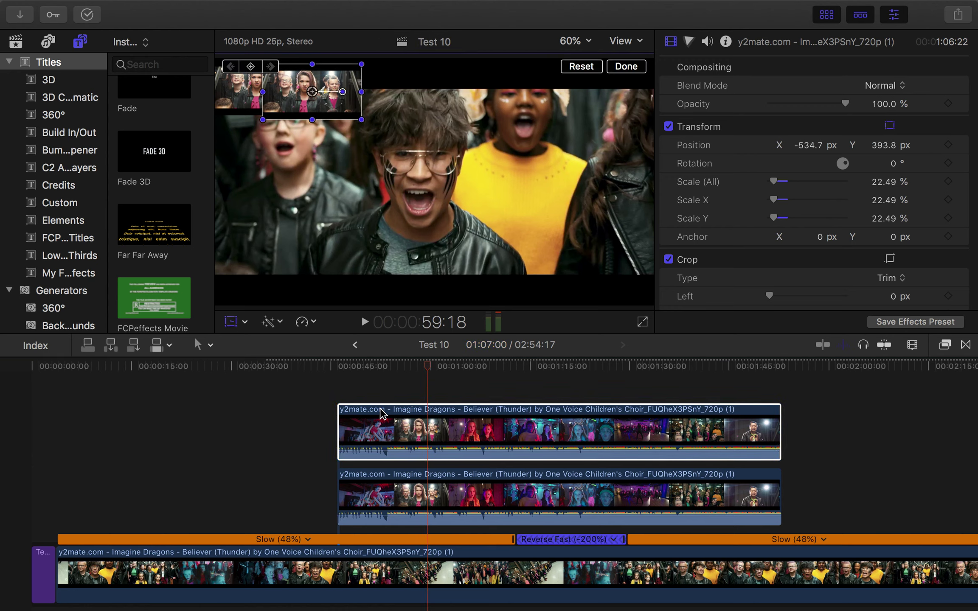
# Move the lower connected clip to the picture's upper-right corner at X 726.2, Y 418.0 px and the upper copy to X -709.4, Y 380.8 px
pyautogui.click(384, 500)
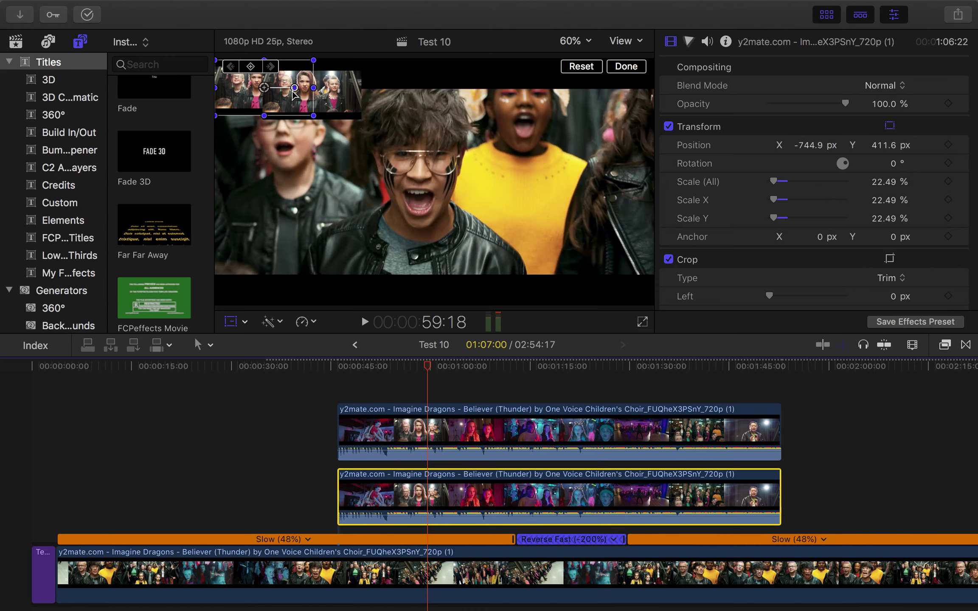
pyautogui.moveTo(284, 90); pyautogui.dragTo(619, 90)
pyautogui.click(526, 106)
pyautogui.click(401, 494)
pyautogui.click(387, 425)
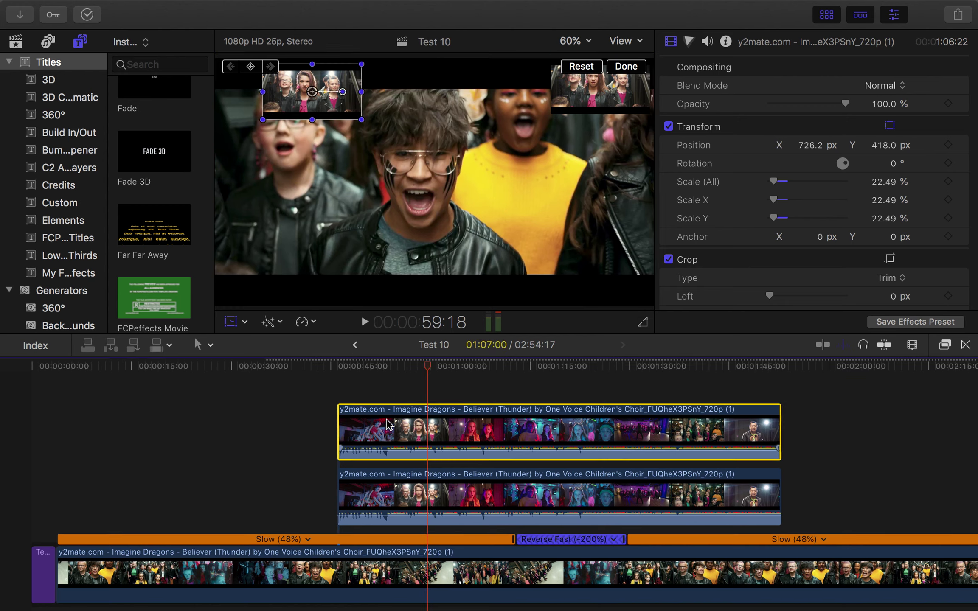
pyautogui.moveTo(319, 113); pyautogui.dragTo(272, 112)
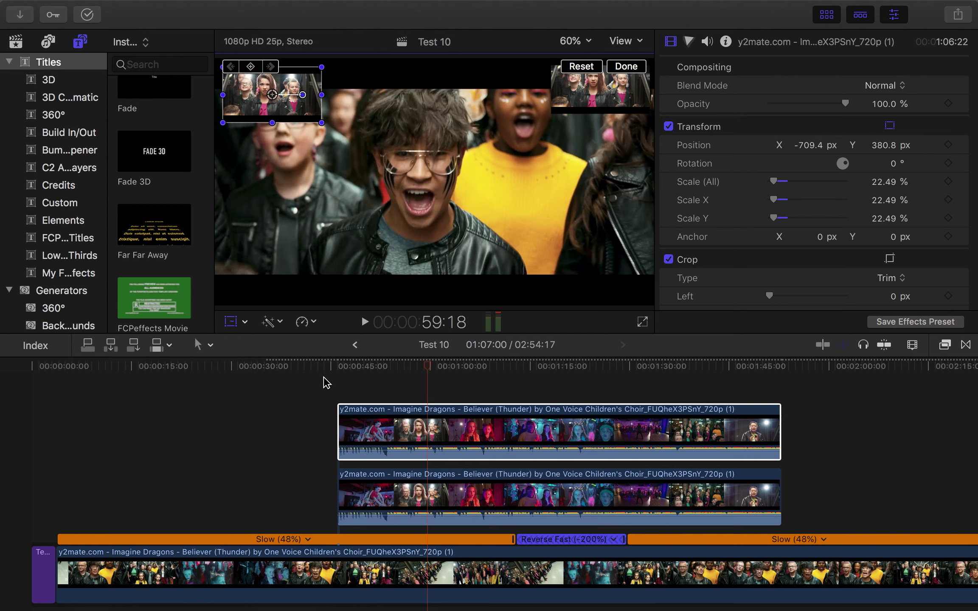
# Shift the upper connected copy along the timeline to start at about 1:03 and preview the overlap with the lower clip
pyautogui.click(336, 366)
pyautogui.moveTo(367, 412); pyautogui.dragTo(502, 413)
pyautogui.click(441, 366)
pyautogui.press('space')
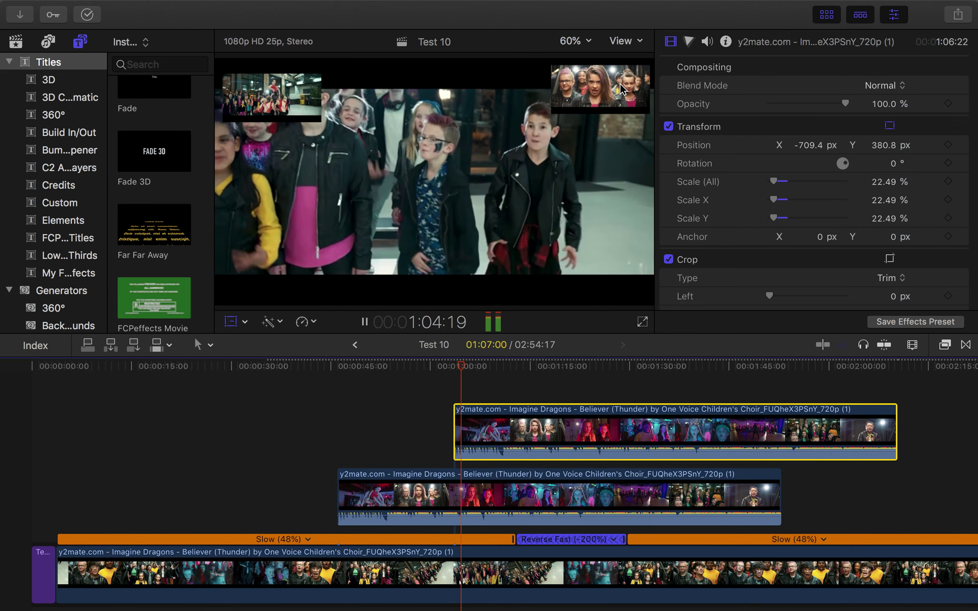
pyautogui.press('space')
pyautogui.hotkey('shift', 't')
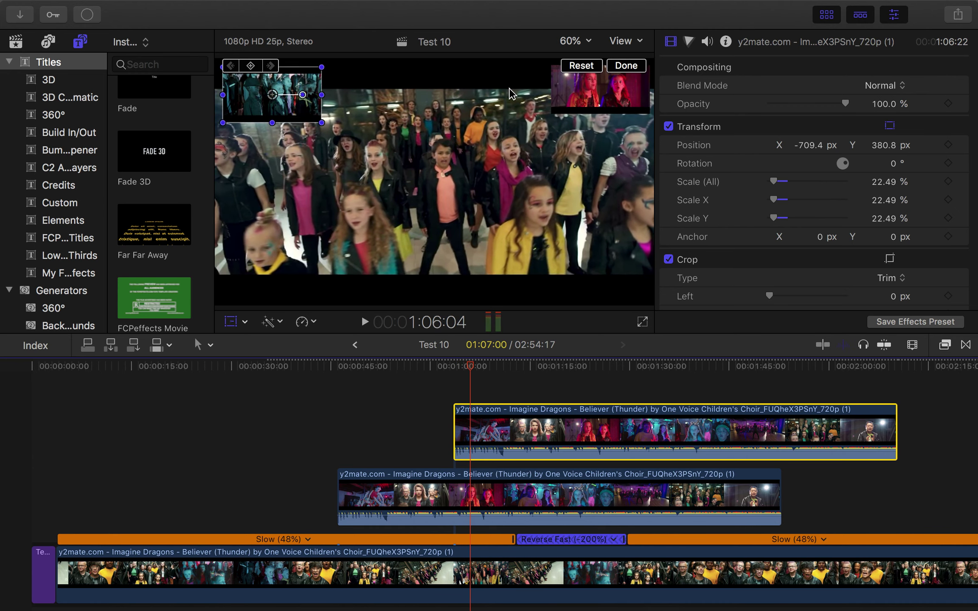
pyautogui.hscroll(3, 497, 424)
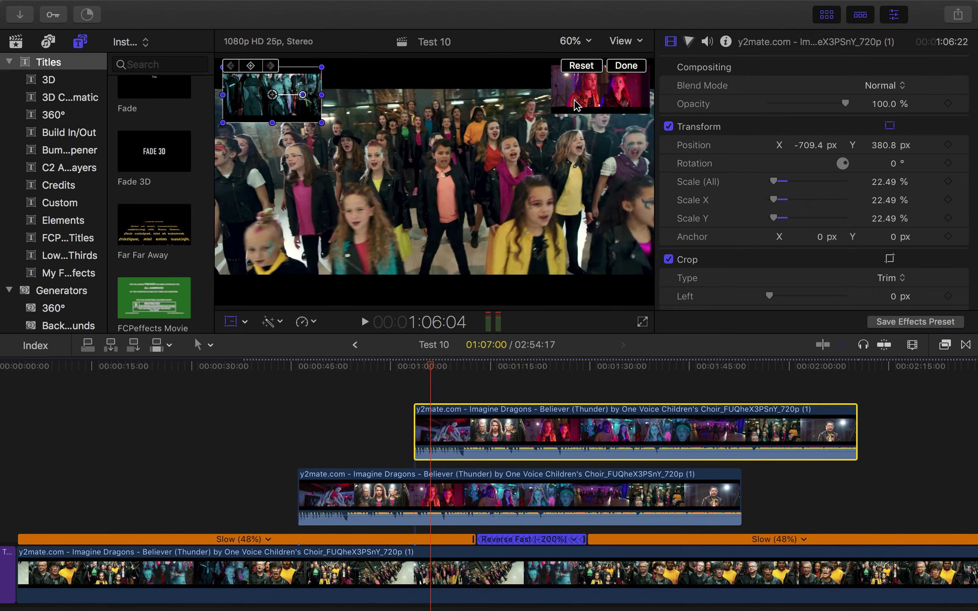
pyautogui.press('super+Down')
pyautogui.click(465, 450)
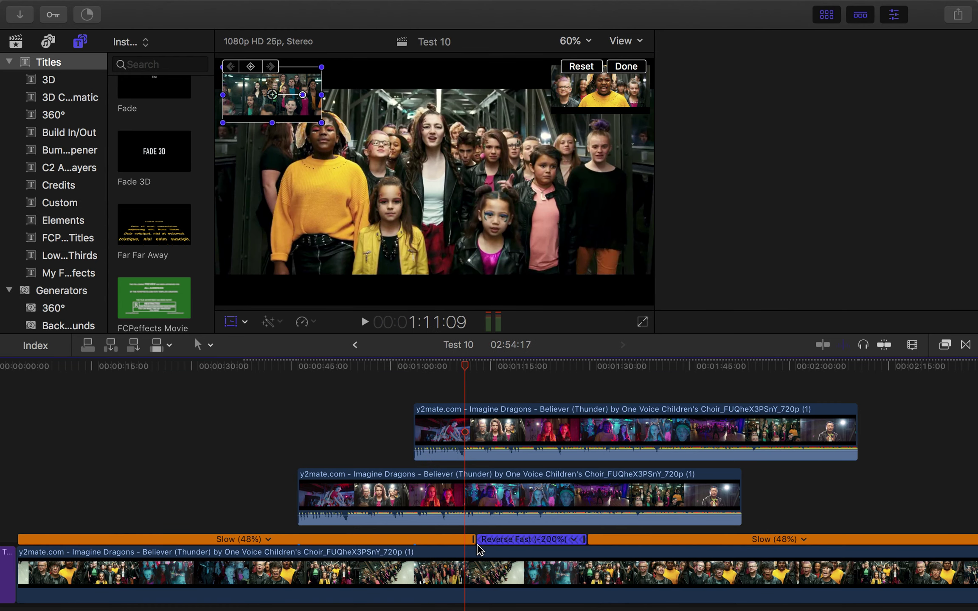
pyautogui.scroll(-1, 488, 453)
pyautogui.scroll(-1, 499, 568)
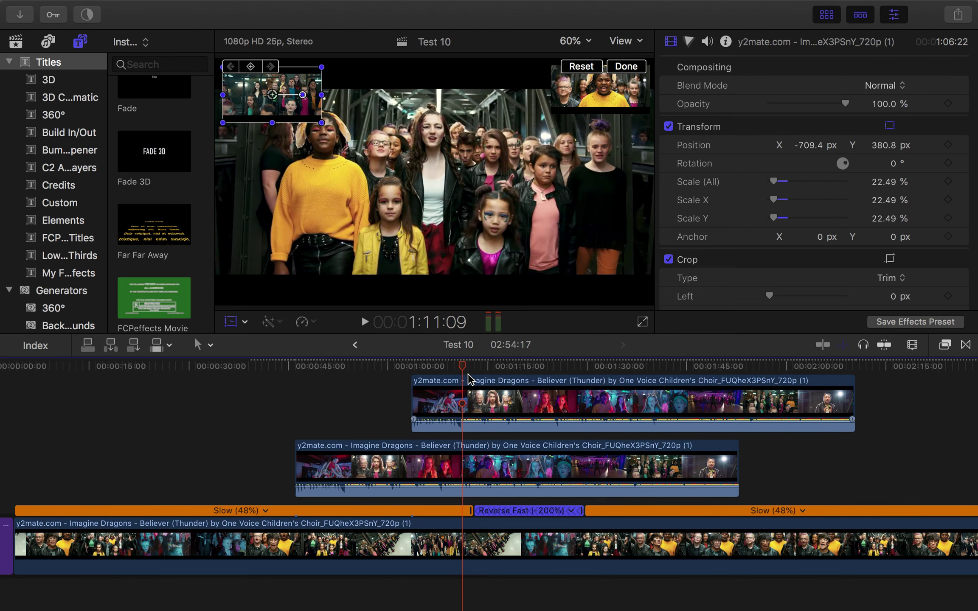
pyautogui.scroll(1, 479, 492)
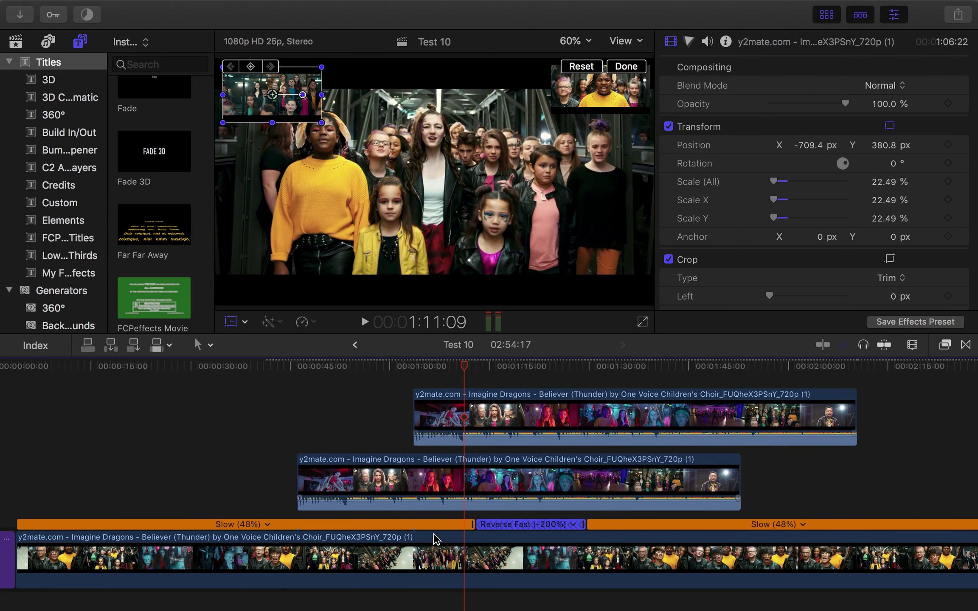
pyautogui.scroll(1, 455, 493)
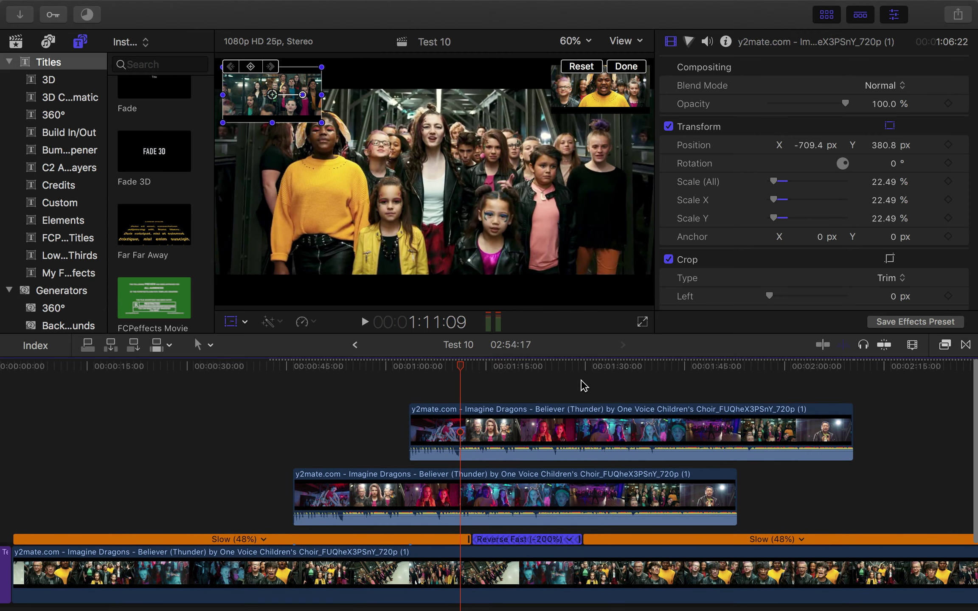
pyautogui.hscroll(3, 557, 419)
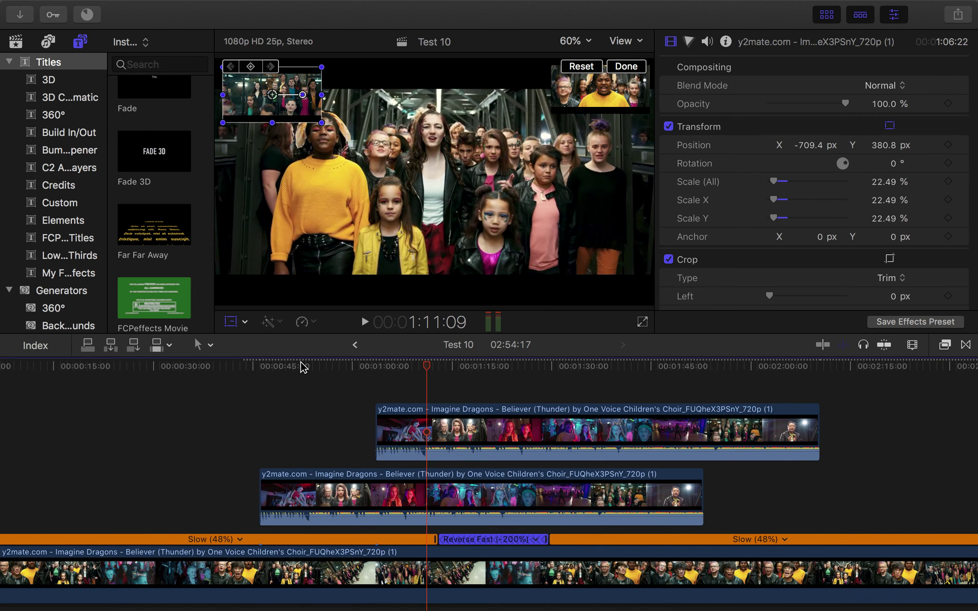
# Delete the upper copy of the connected clip
pyautogui.click(246, 322)
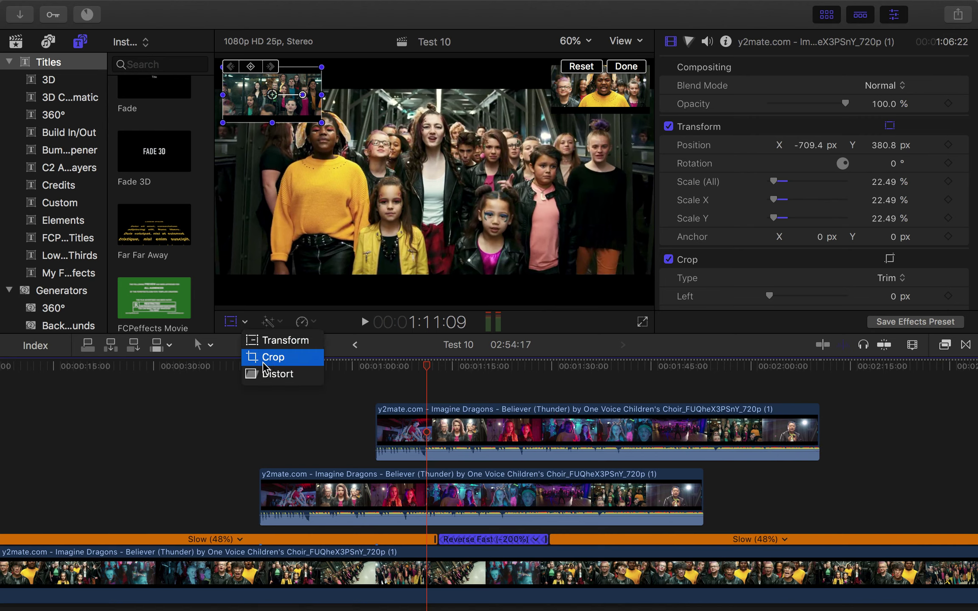
pyautogui.click(503, 412)
pyautogui.click(503, 439)
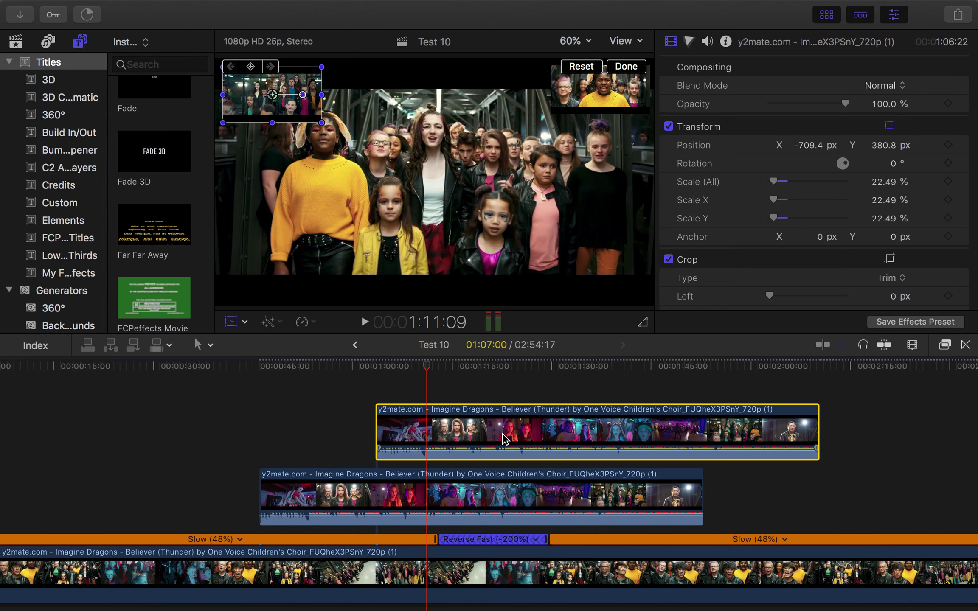
pyautogui.press('Delete')
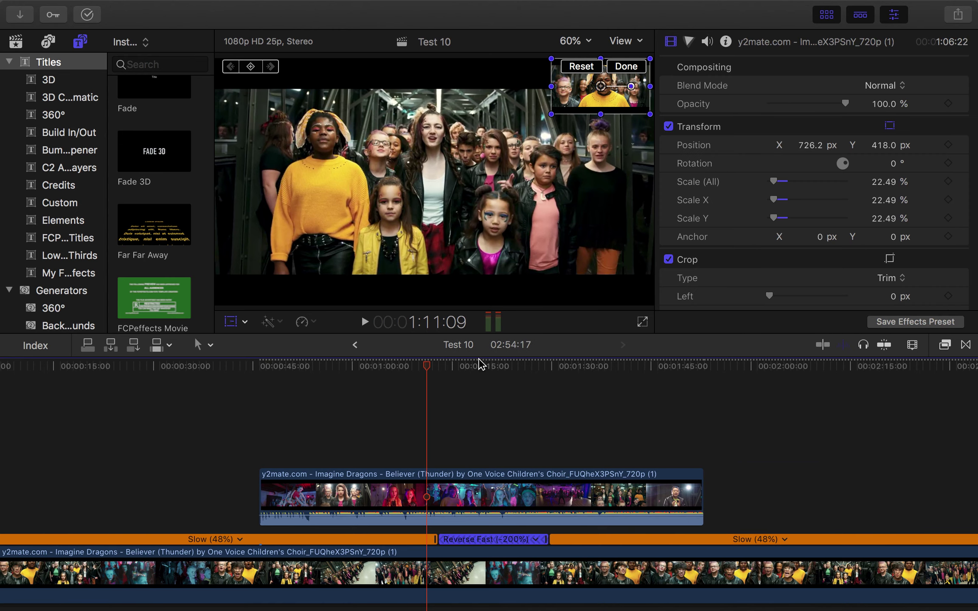
# Crop the main storyline clip in Trim mode, cutting away about the left half of its picture
pyautogui.click(325, 568)
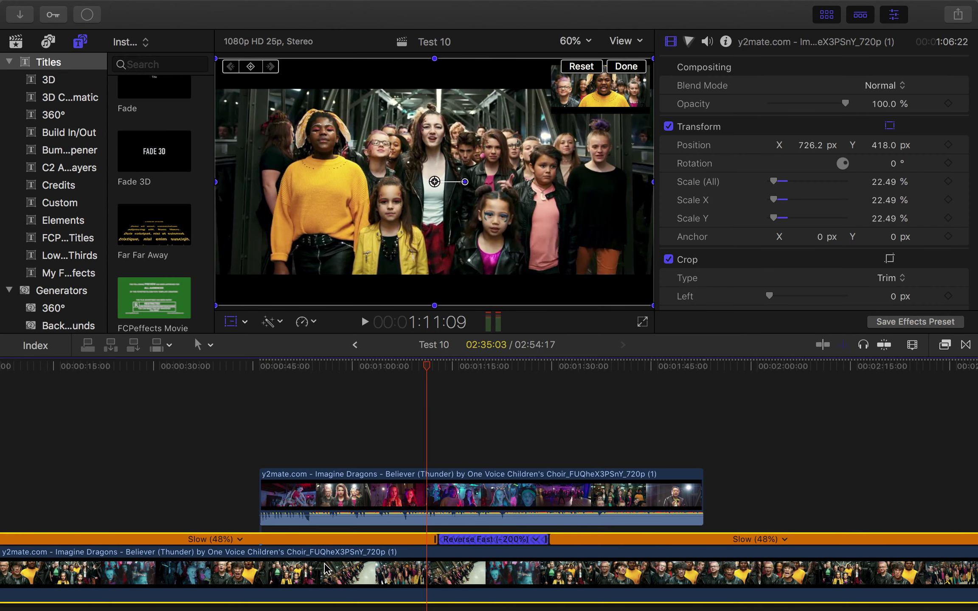
pyautogui.scroll(-2, 325, 568)
pyautogui.click(245, 322)
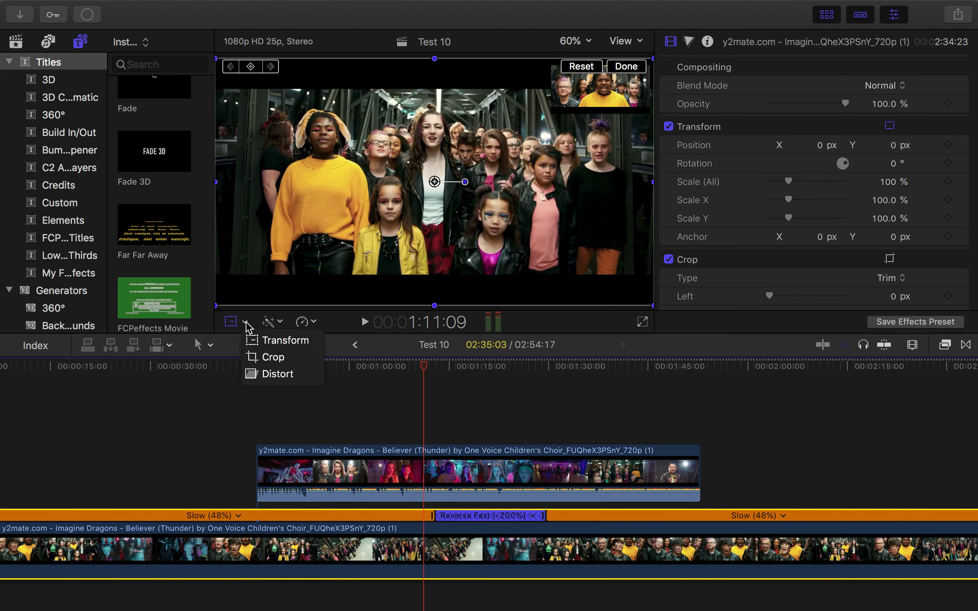
pyautogui.click(264, 357)
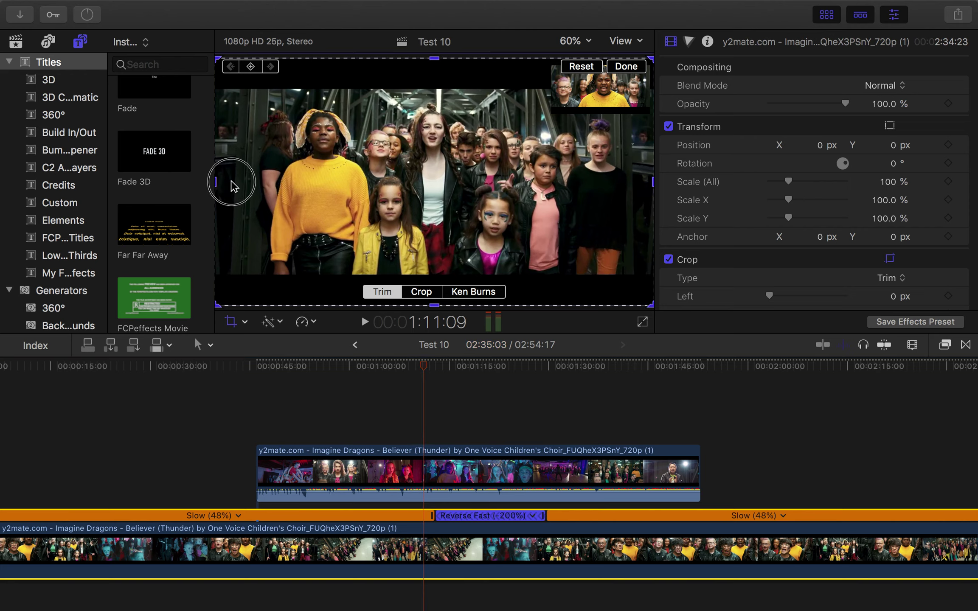
pyautogui.click(217, 60)
pyautogui.moveTo(217, 61); pyautogui.dragTo(447, 61)
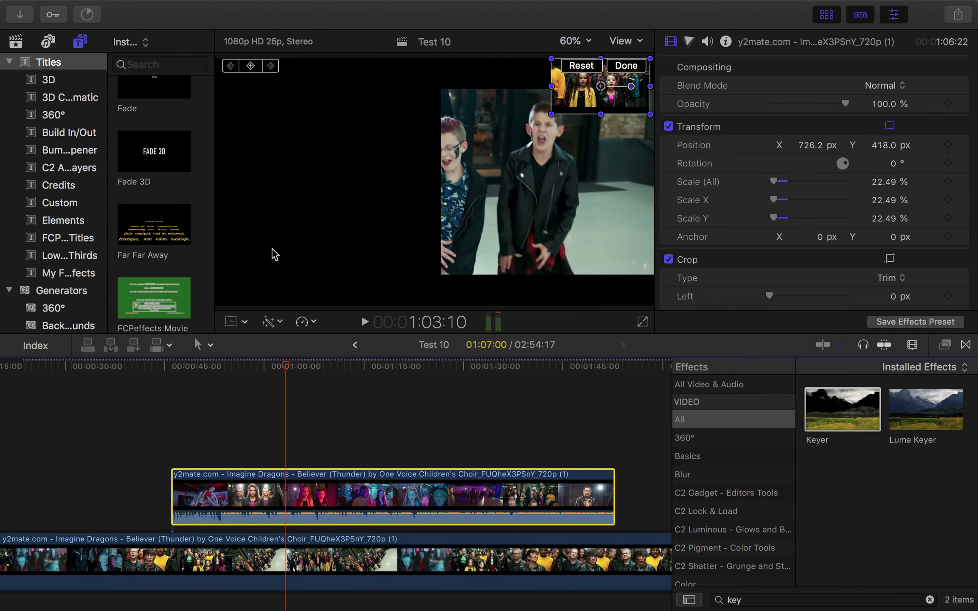
# Transform the connected clip, enlarging it to 70.12% and placing it over the picture's empty left side at X -218.6, Y 29.1 px
pyautogui.click(246, 323)
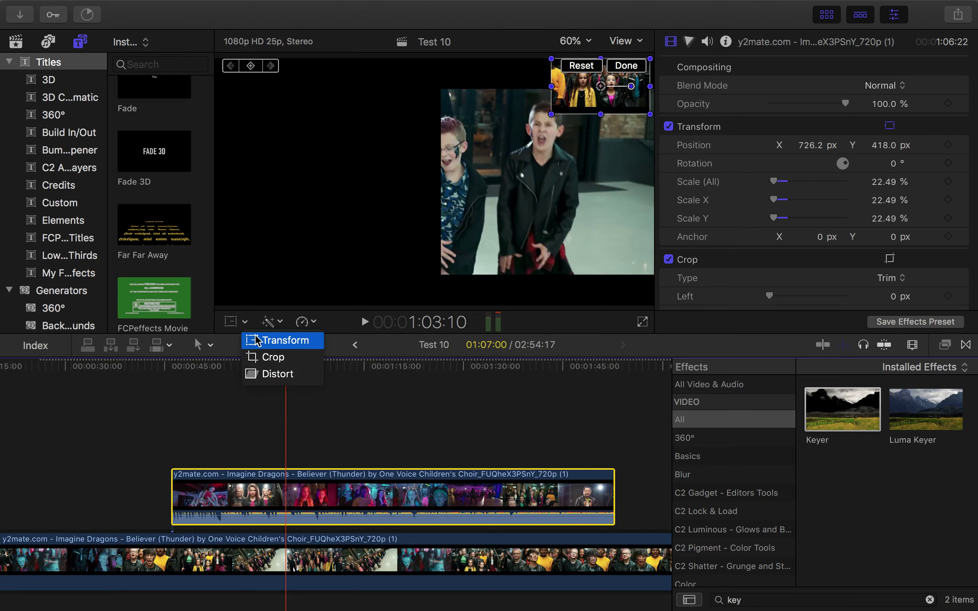
pyautogui.click(257, 340)
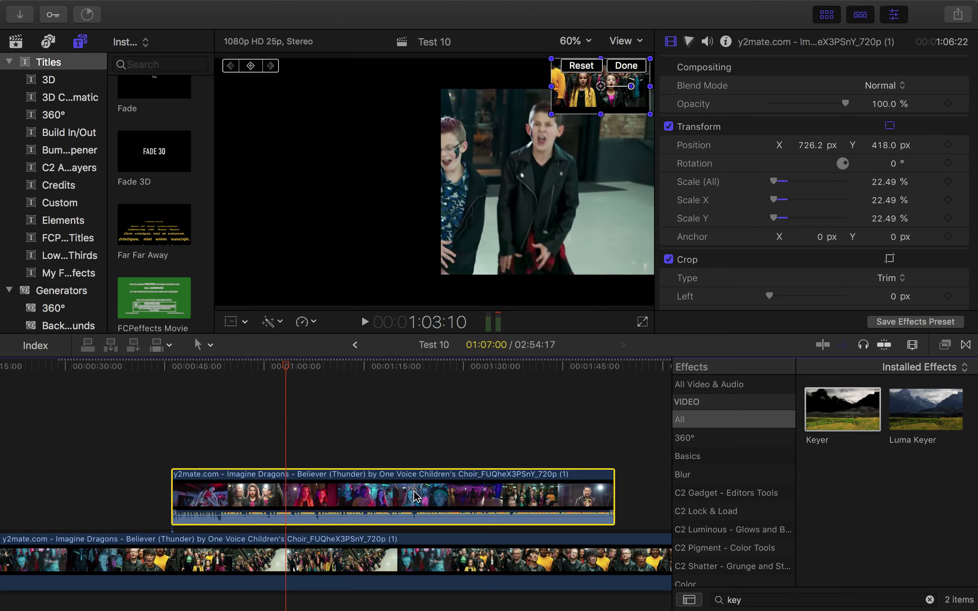
pyautogui.moveTo(594, 96); pyautogui.dragTo(268, 114)
pyautogui.moveTo(326, 126); pyautogui.dragTo(471, 207)
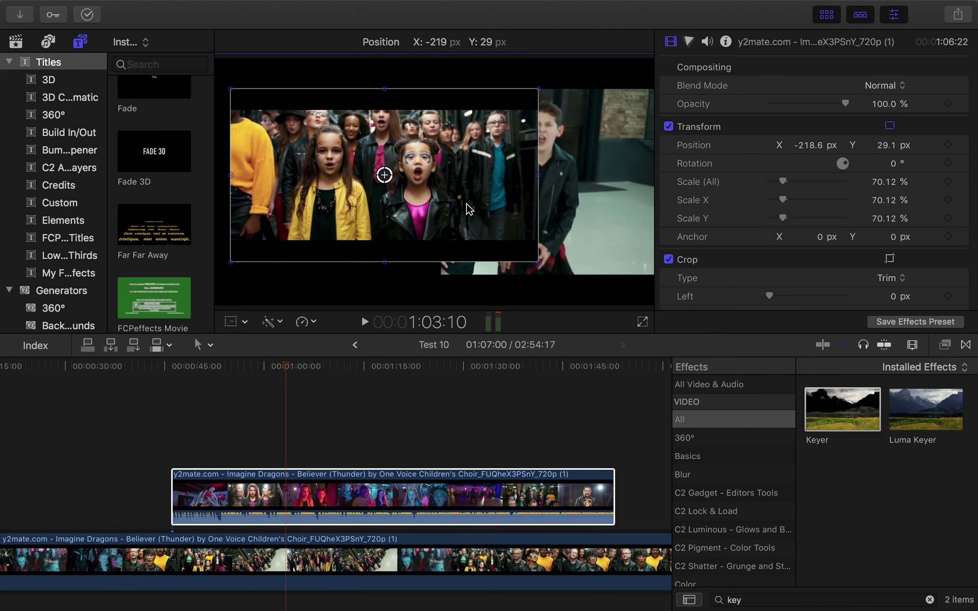
# Crop the connected clip in Trim mode, cutting away about the right half of its picture
pyautogui.click(245, 322)
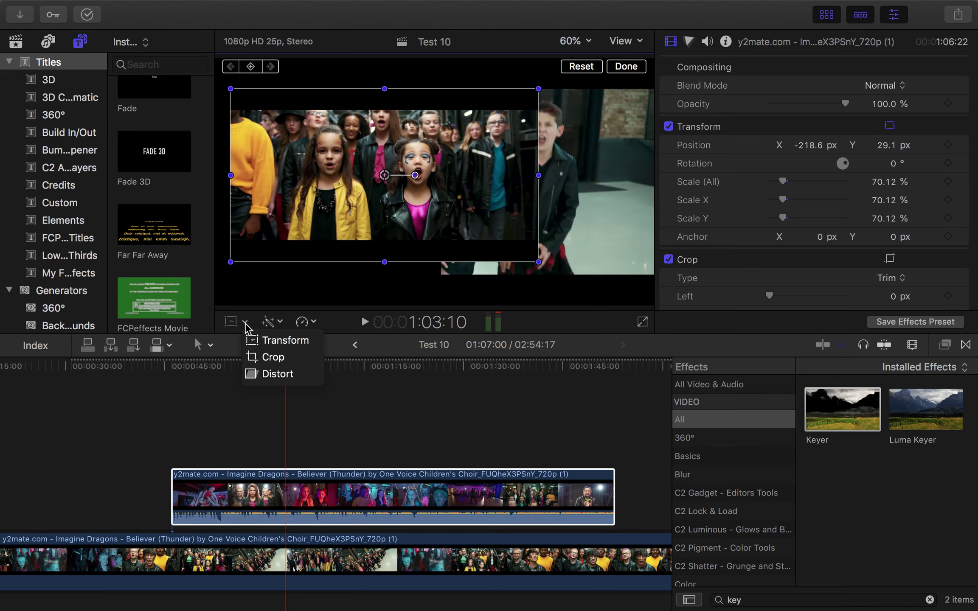
pyautogui.click(265, 356)
pyautogui.moveTo(232, 176); pyautogui.dragTo(249, 176)
pyautogui.moveTo(333, 178); pyautogui.dragTo(385, 187)
pyautogui.moveTo(451, 186); pyautogui.dragTo(287, 145)
pyautogui.moveTo(386, 262)
pyautogui.mouseDown()
pyautogui.moveTo(376, 277)
pyautogui.moveTo(401, 280)
pyautogui.moveTo(384, 274)
pyautogui.mouseUp()
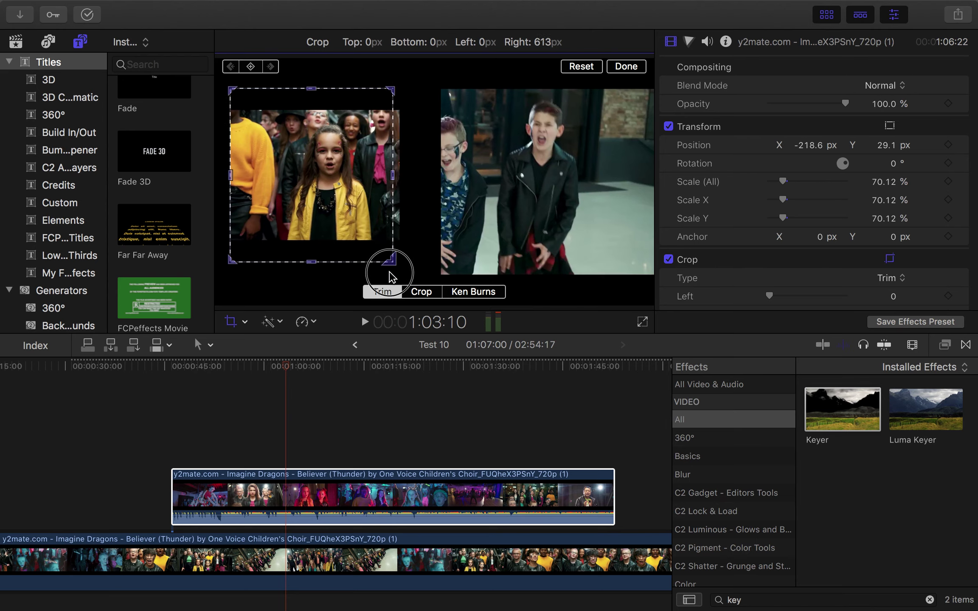
# Enlarge the trimmed connected clip to 122.5% at X -105.1, Y 19.3 px and preview the split screen from about 0:59
pyautogui.click(243, 323)
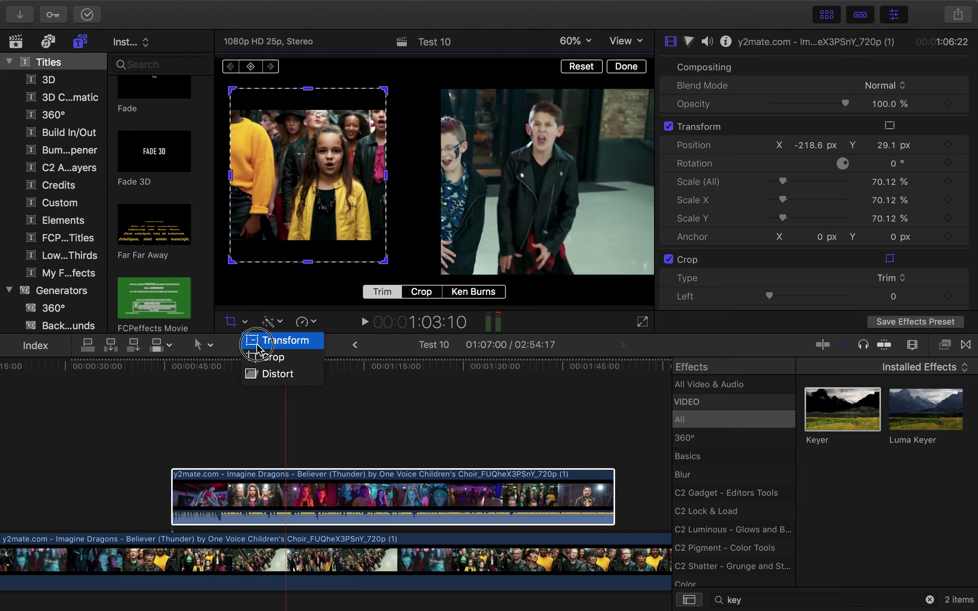
pyautogui.click(260, 338)
pyautogui.moveTo(387, 261); pyautogui.dragTo(382, 232)
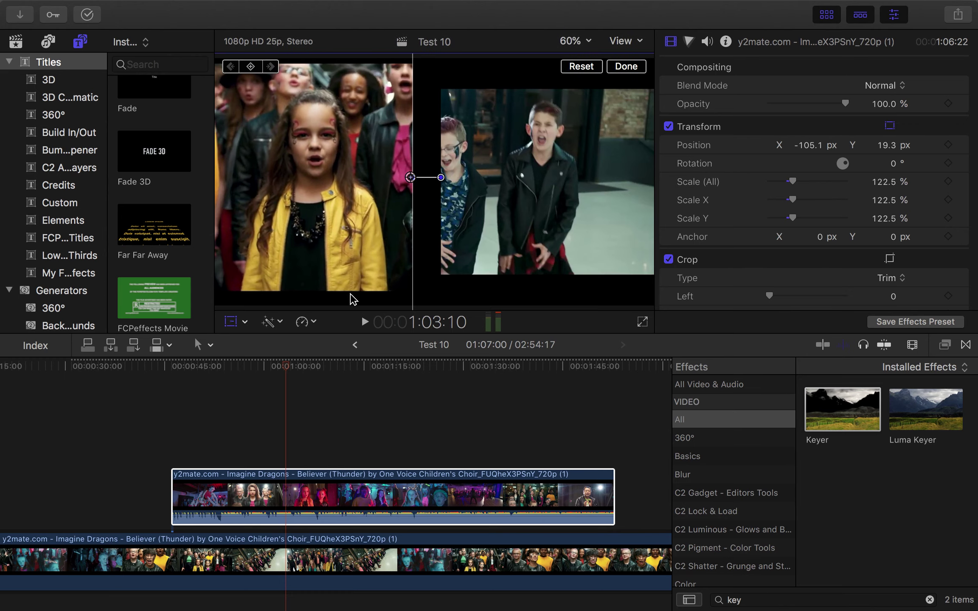
pyautogui.click(260, 376)
pyautogui.press('space')
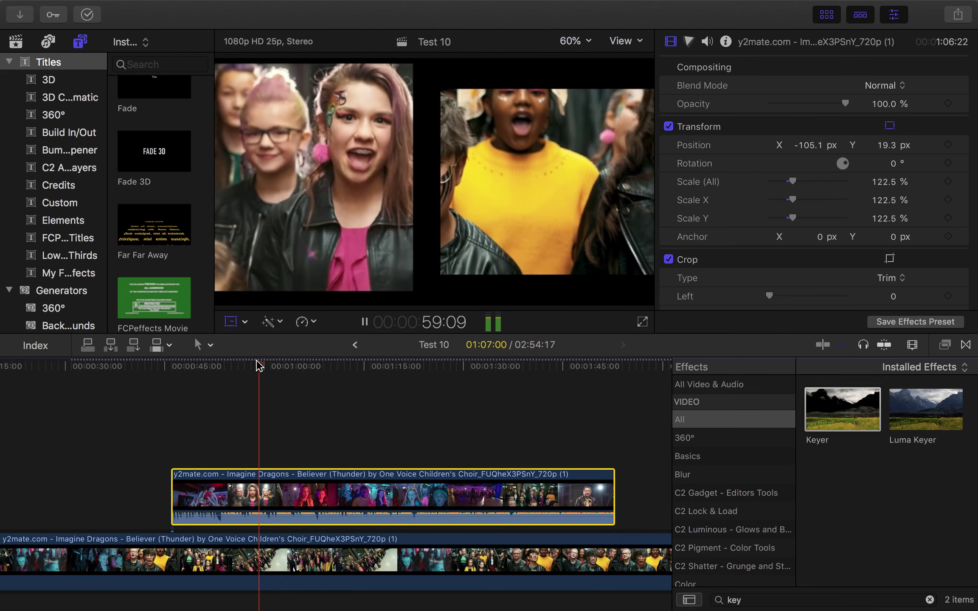
pyautogui.press('space')
pyautogui.hscroll(-1, 427, 420)
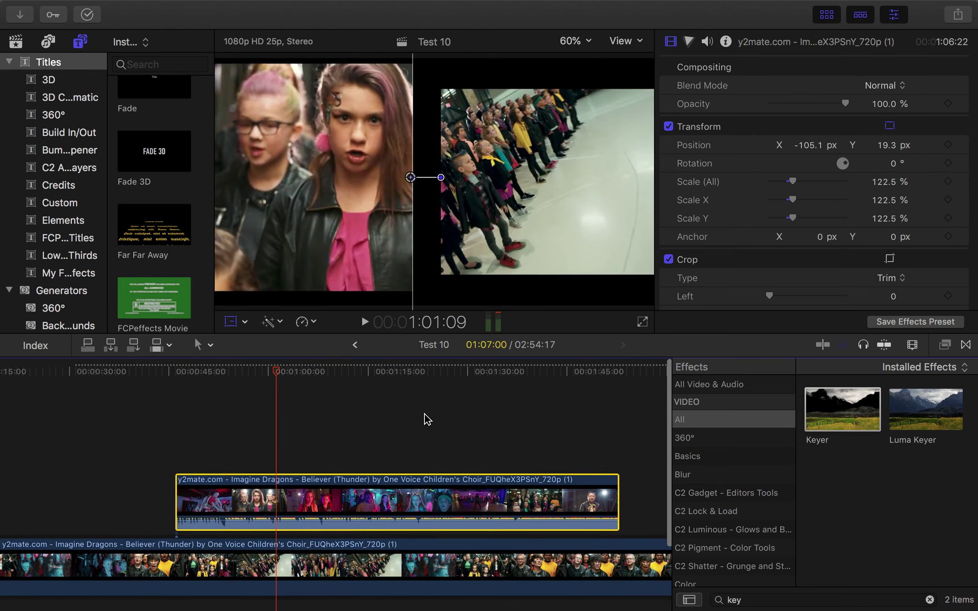
pyautogui.scroll(-3, 349, 414)
pyautogui.scroll(3, 371, 548)
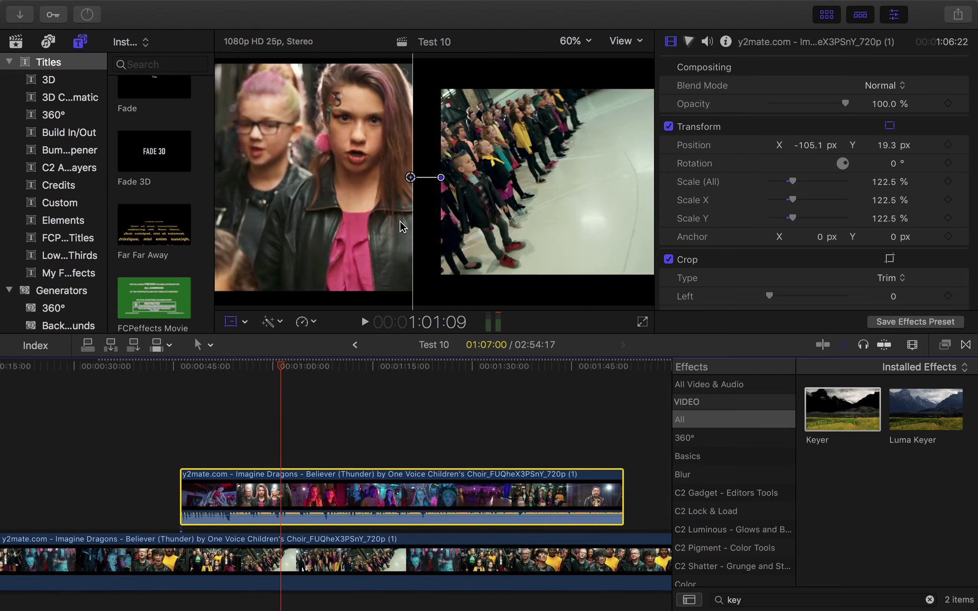
pyautogui.hscroll(-1, 360, 493)
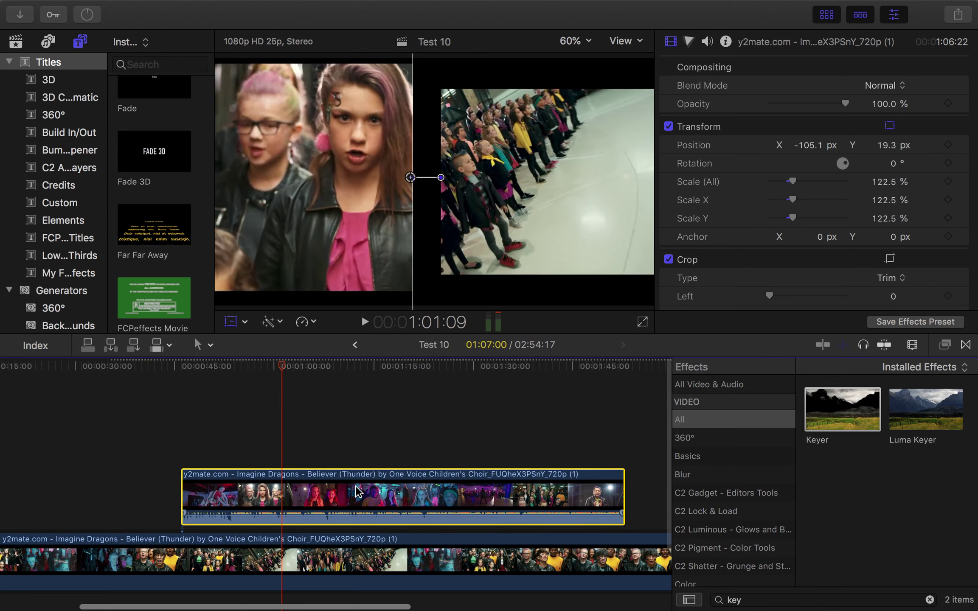
pyautogui.click(245, 322)
pyautogui.click(245, 324)
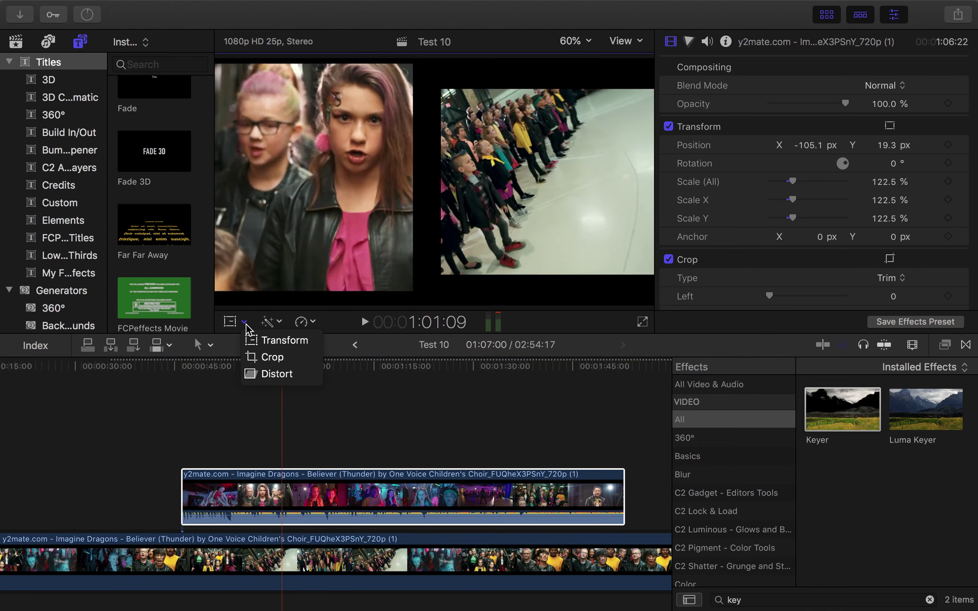
pyautogui.click(267, 375)
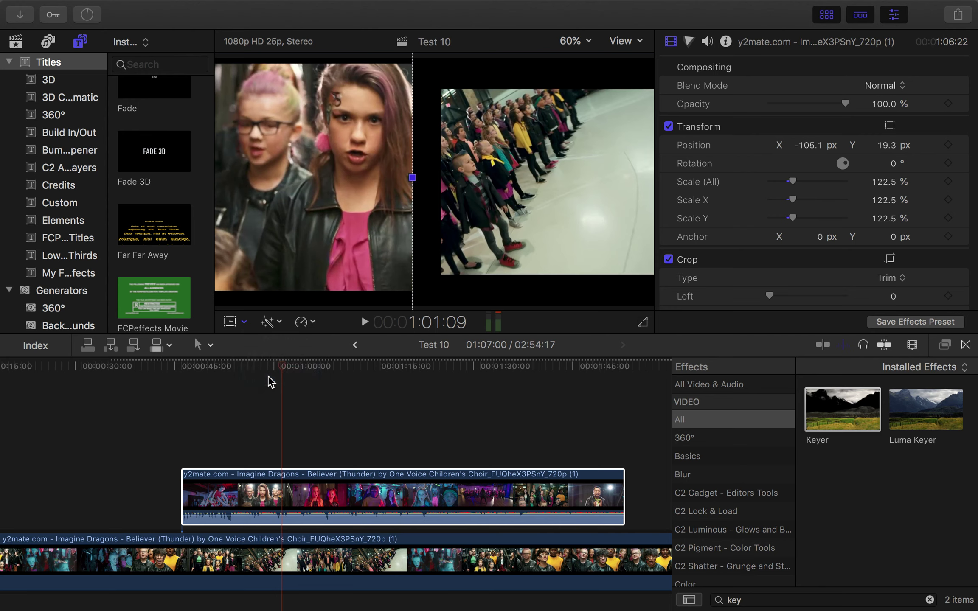
pyautogui.click(246, 321)
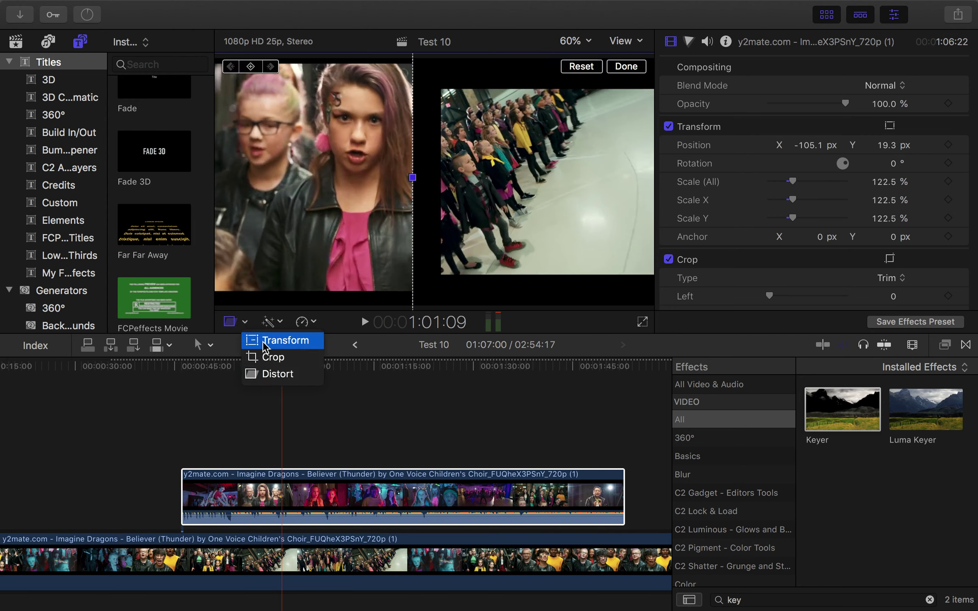
pyautogui.click(280, 341)
pyautogui.click(376, 508)
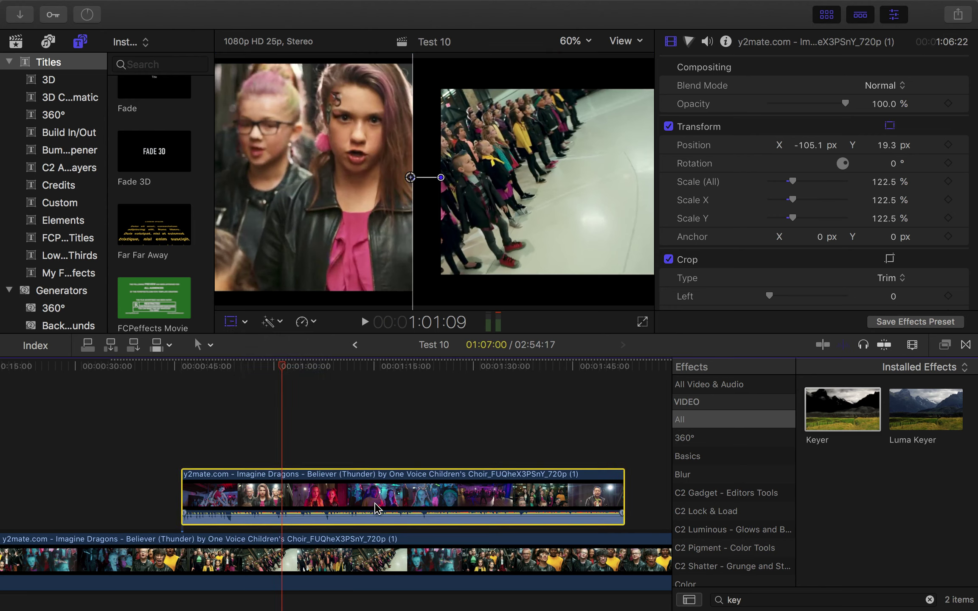
# Undo the connected choir clip's recent split-screen edits, including its enlargements, repositioning and trim crop
pyautogui.press('super+z')
pyautogui.press('super+z')
pyautogui.press('super+z')
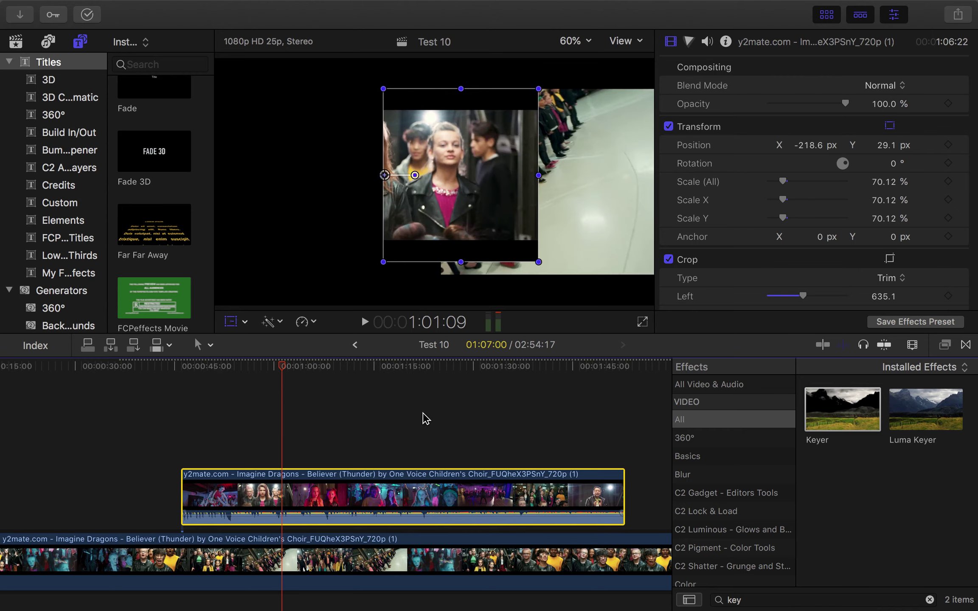
pyautogui.press('super+z')
pyautogui.press('super+z')
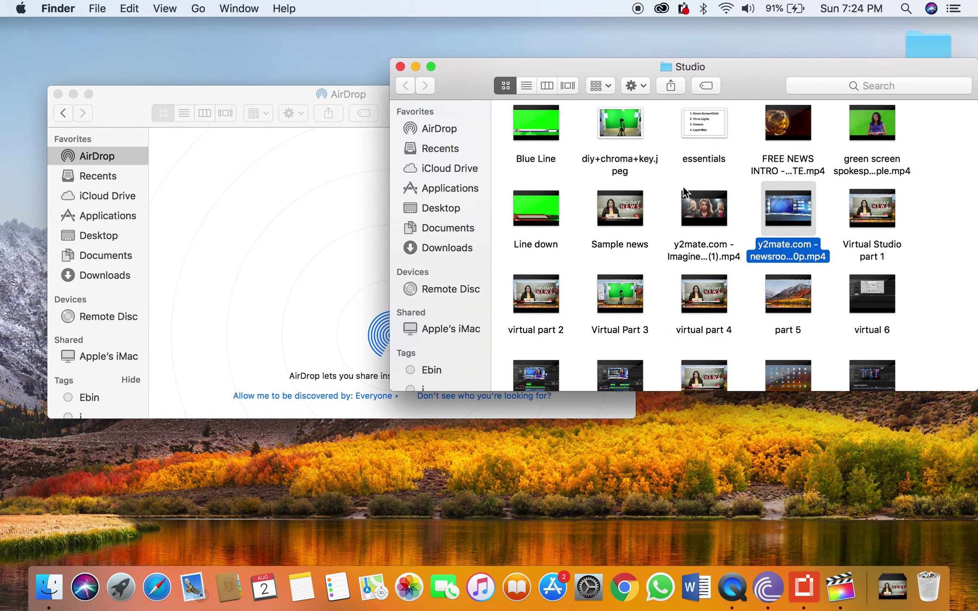
# Add the newsroom video from Finder's Studio folder as a connected clip near 0:58, and stack the connected choir clip above it
pyautogui.moveTo(809, 221); pyautogui.dragTo(260, 406)
pyautogui.press('super+Tab')
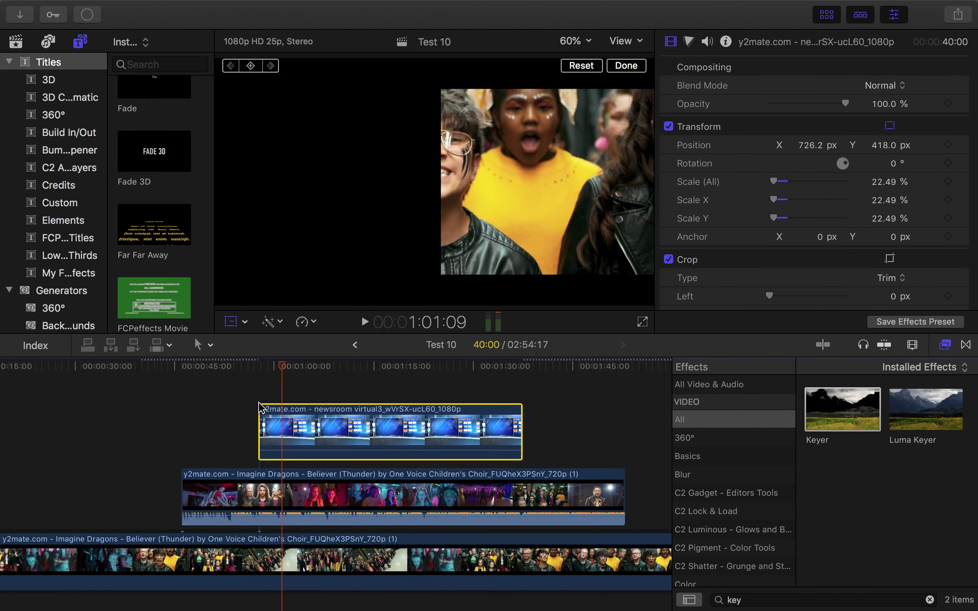
pyautogui.click(356, 367)
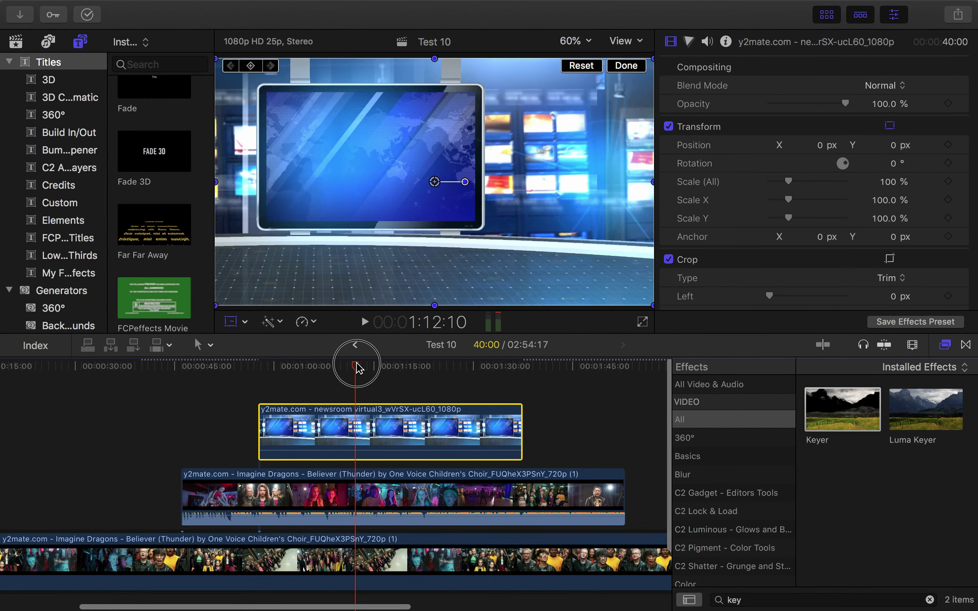
pyautogui.moveTo(356, 368); pyautogui.dragTo(357, 367)
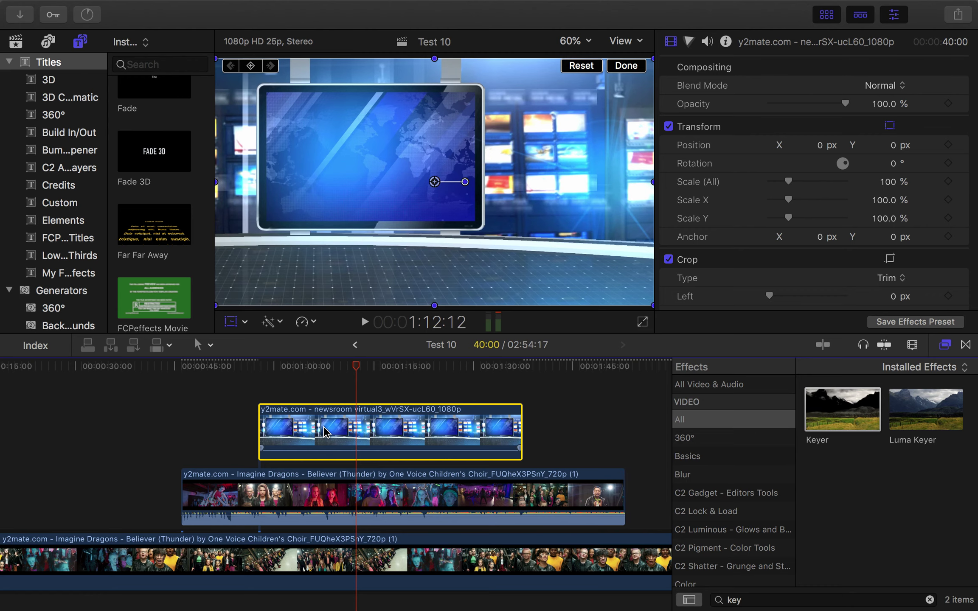
pyautogui.moveTo(314, 504); pyautogui.dragTo(314, 504)
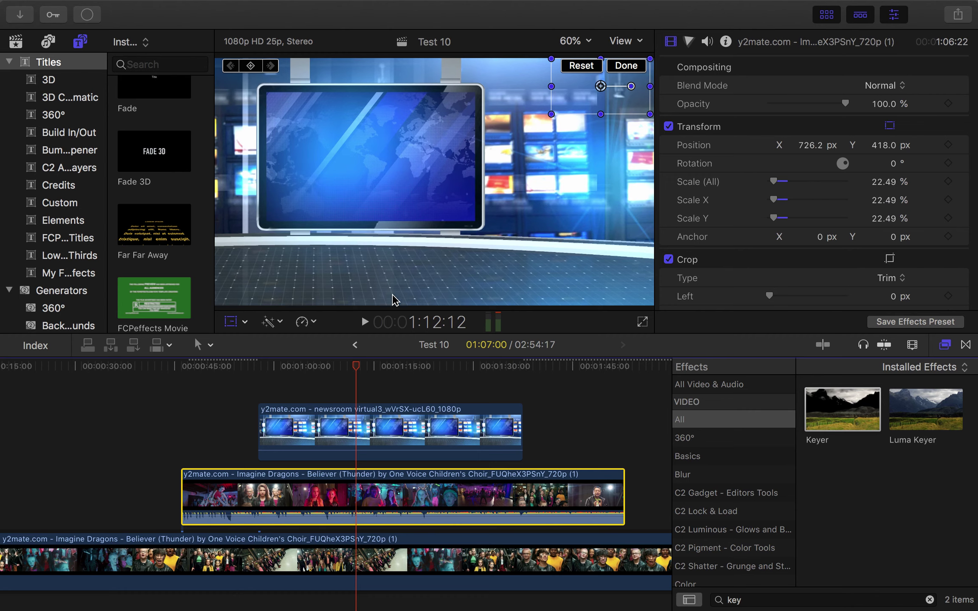
pyautogui.moveTo(294, 493); pyautogui.dragTo(302, 406)
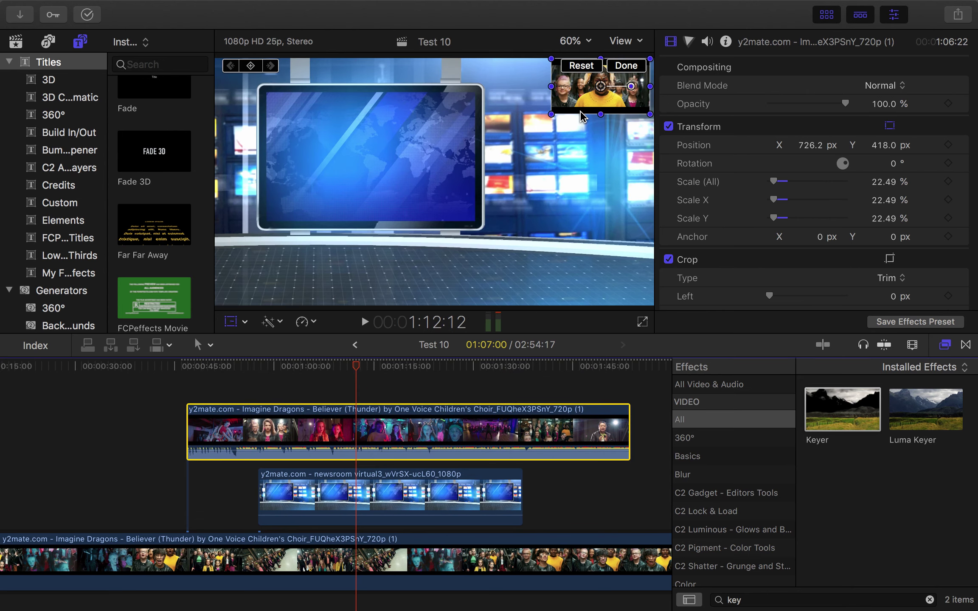
# Transform the choir clip to 47% scale at X -247.7, Y 87.5 px so it sits inside the newsroom's large screen
pyautogui.click(624, 67)
pyautogui.click(245, 327)
pyautogui.click(229, 329)
pyautogui.click(230, 324)
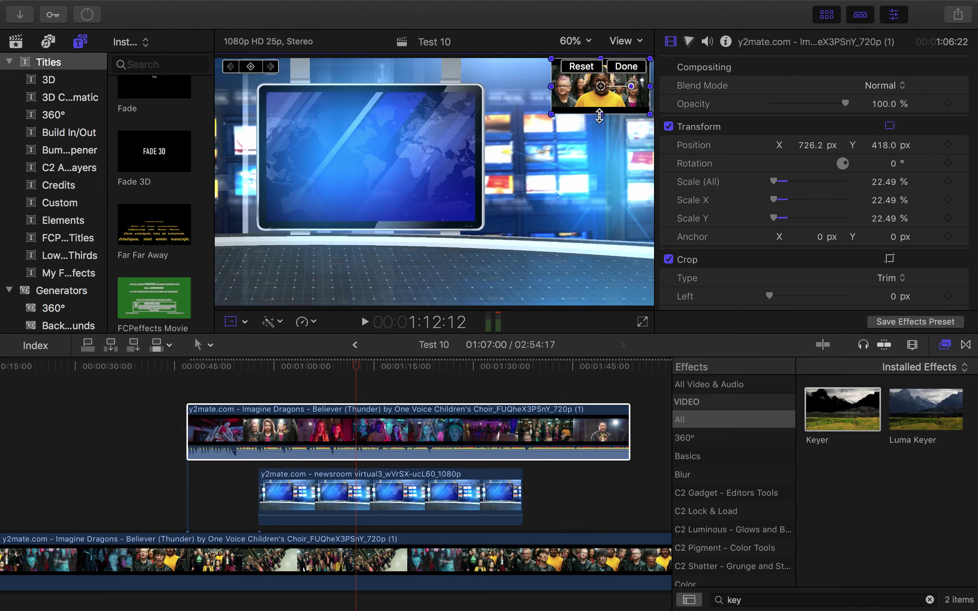
pyautogui.moveTo(589, 110); pyautogui.dragTo(360, 164)
pyautogui.moveTo(421, 174); pyautogui.dragTo(474, 204)
pyautogui.moveTo(308, 154); pyautogui.dragTo(316, 170)
# Distort the choir clip, pulling its two upper corners and lower-left corner outward or sideways toward the newsroom screen's frame
pyautogui.click(245, 322)
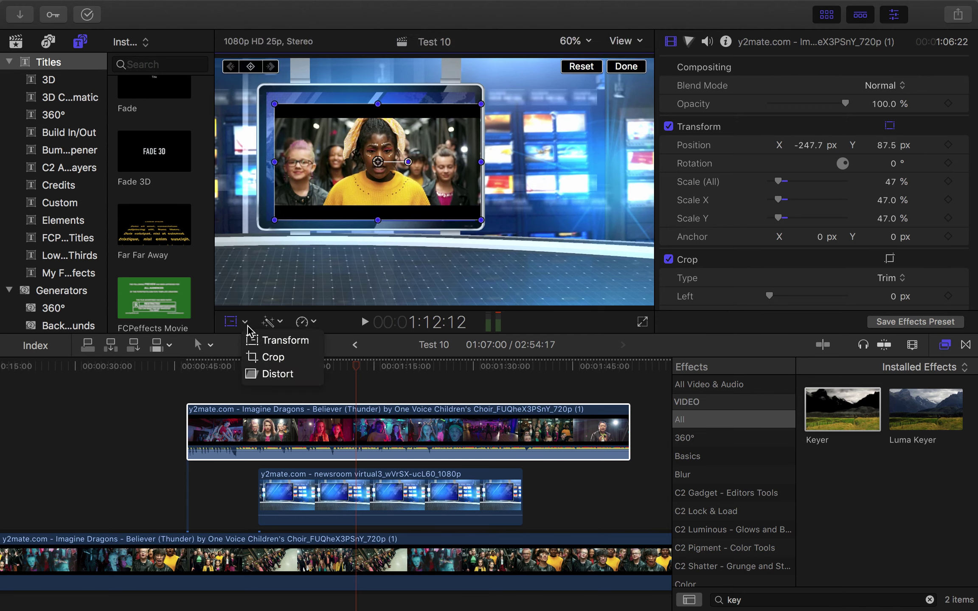
pyautogui.click(264, 376)
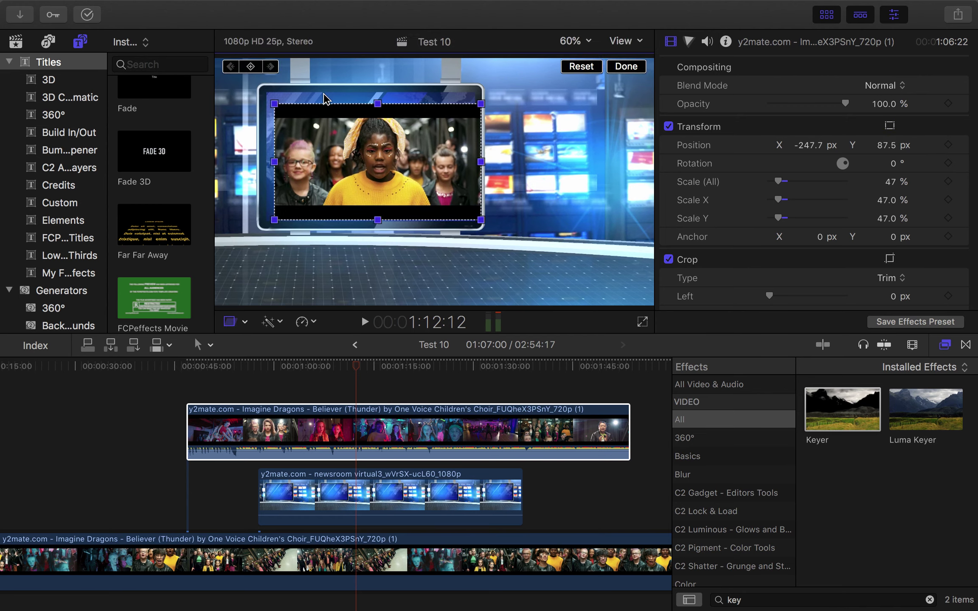
pyautogui.moveTo(275, 104); pyautogui.dragTo(268, 94)
pyautogui.moveTo(482, 104); pyautogui.dragTo(477, 99)
pyautogui.moveTo(275, 220); pyautogui.dragTo(269, 221)
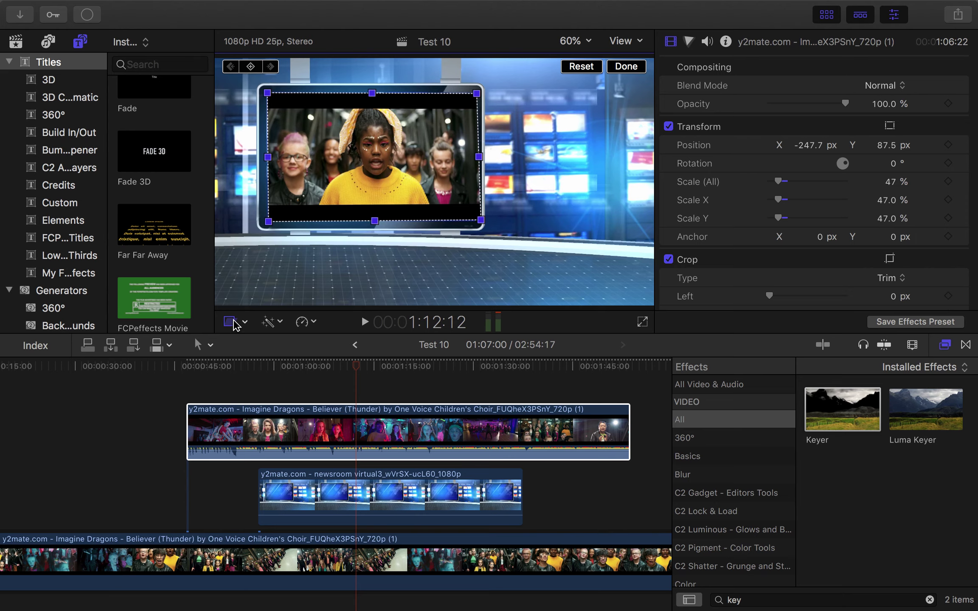
# Fine-tune all four distort corners of the choir clip in the full-screen viewer to align with the newsroom screen, and apply the distortion
pyautogui.click(642, 324)
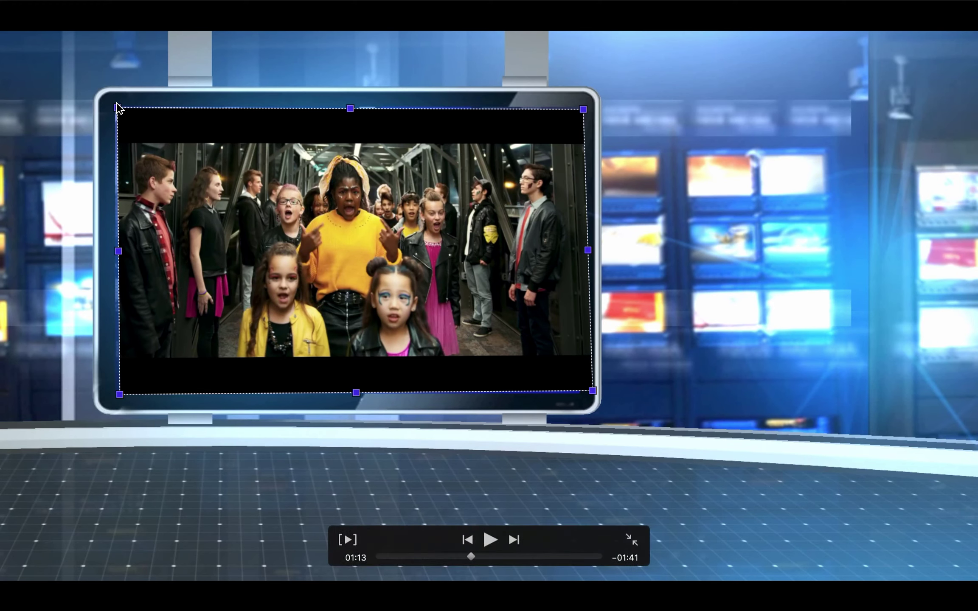
pyautogui.moveTo(118, 108); pyautogui.dragTo(114, 106)
pyautogui.moveTo(581, 109); pyautogui.dragTo(579, 108)
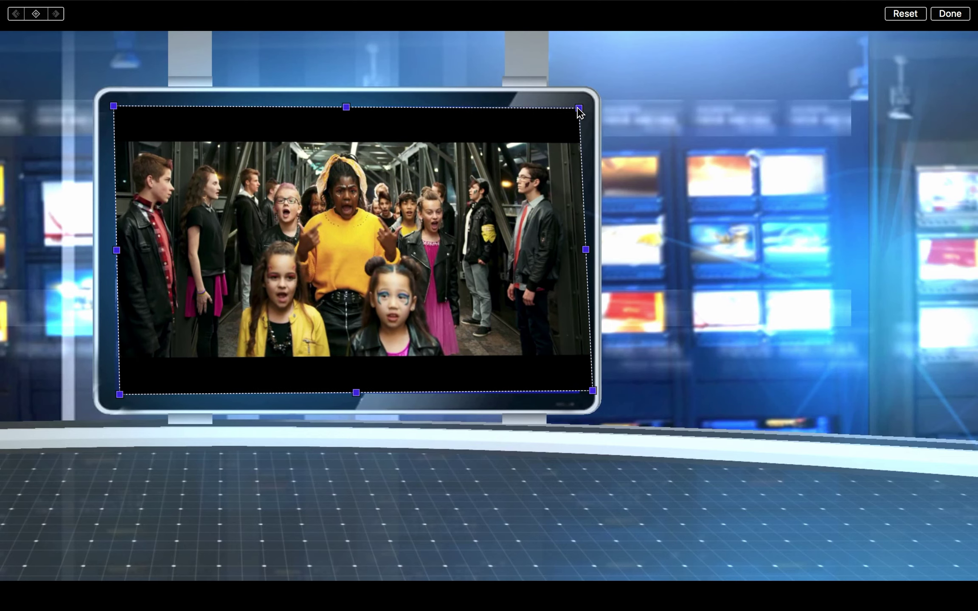
pyautogui.moveTo(120, 394); pyautogui.dragTo(117, 392)
pyautogui.moveTo(593, 391)
pyautogui.mouseDown()
pyautogui.moveTo(570, 395)
pyautogui.moveTo(582, 400)
pyautogui.moveTo(582, 390)
pyautogui.mouseUp()
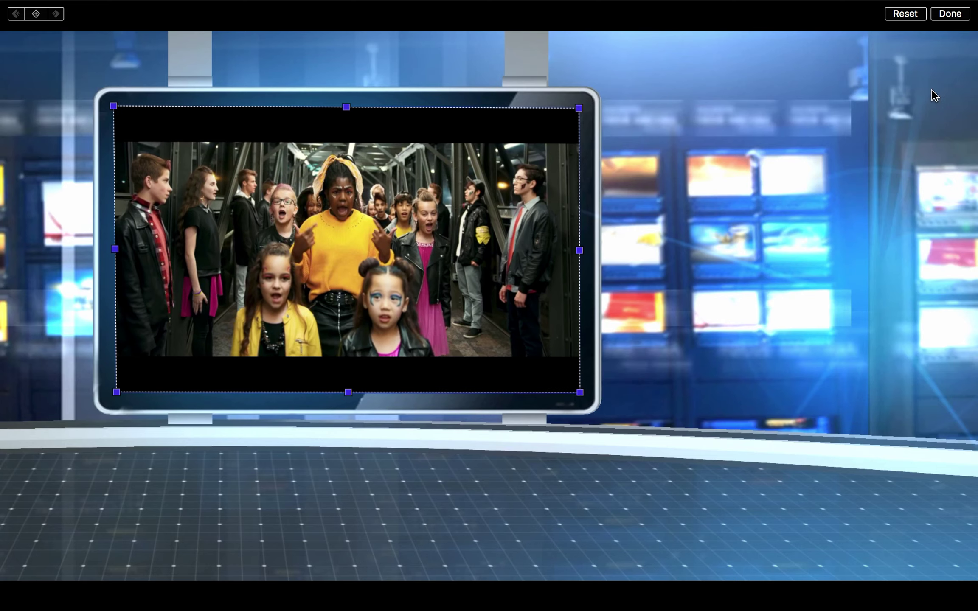
pyautogui.click(951, 14)
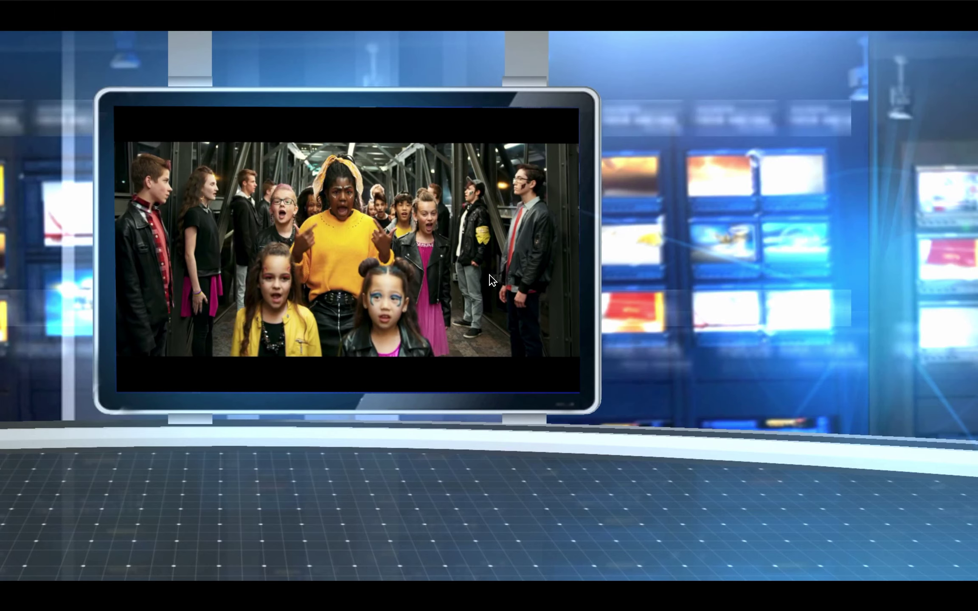
pyautogui.press('Escape')
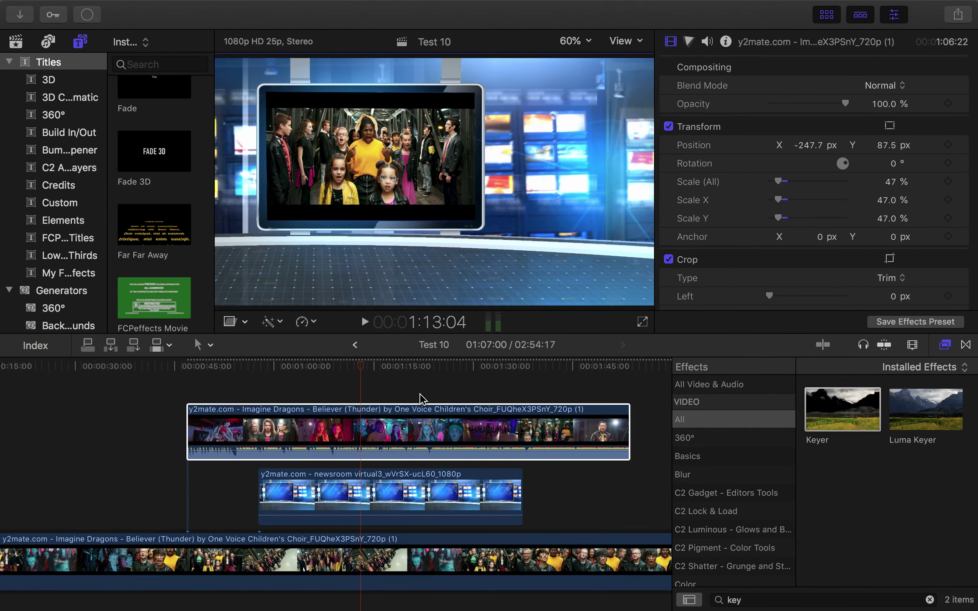
# Preview the choir clip playing inside the newsroom screen from about 1:02 to 1:06
pyautogui.click(289, 366)
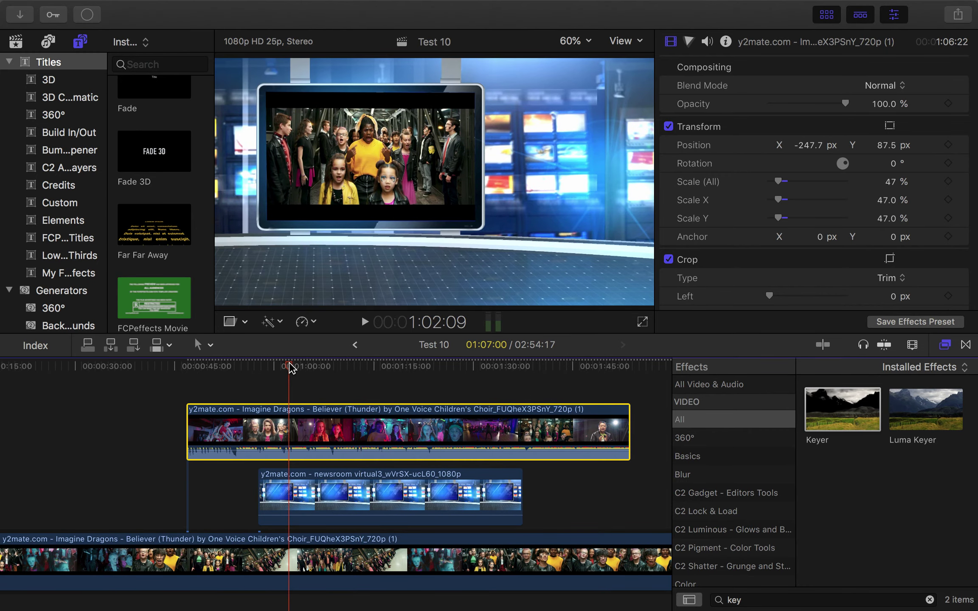
pyautogui.press('space')
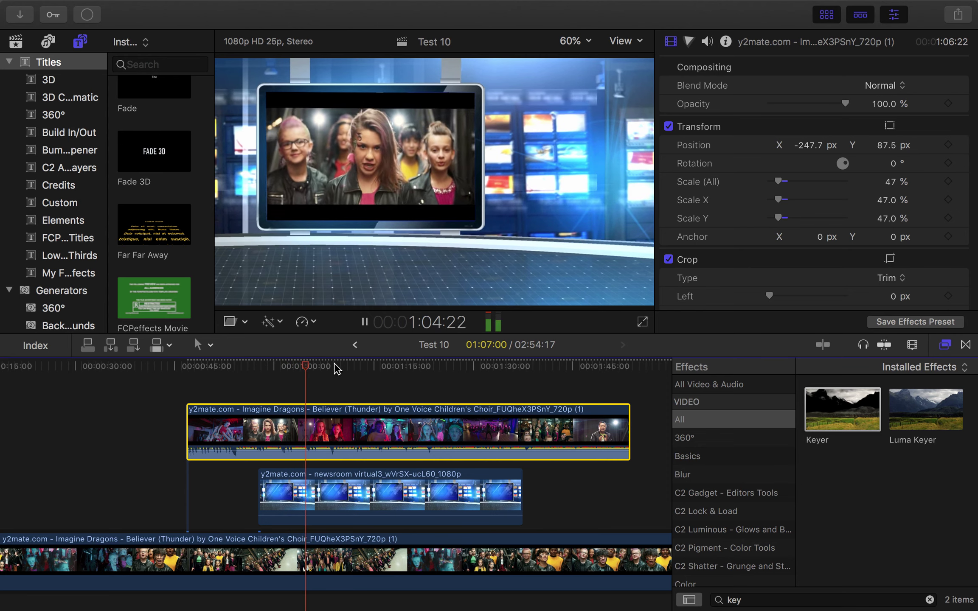
pyautogui.press('space')
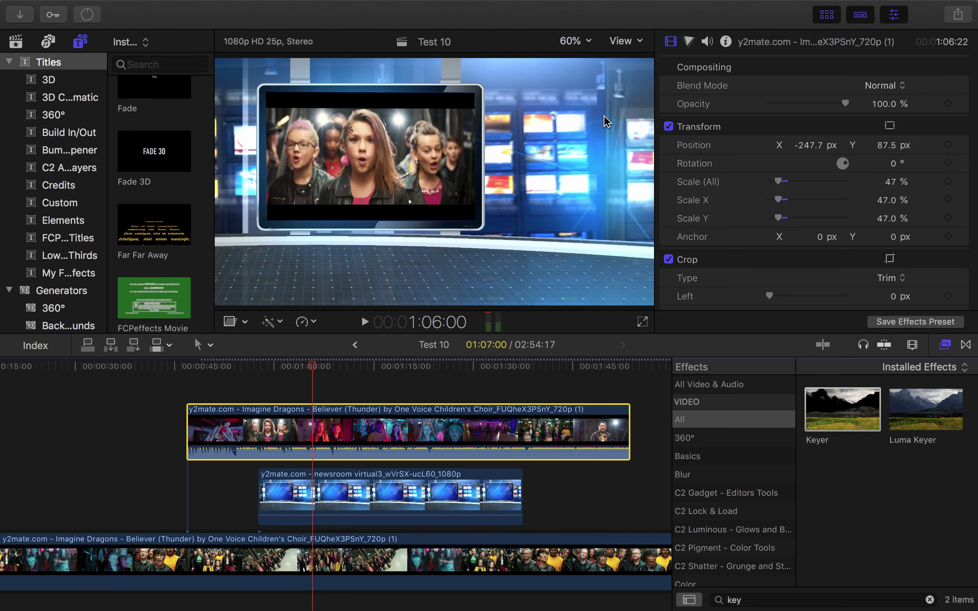
pyautogui.click(281, 324)
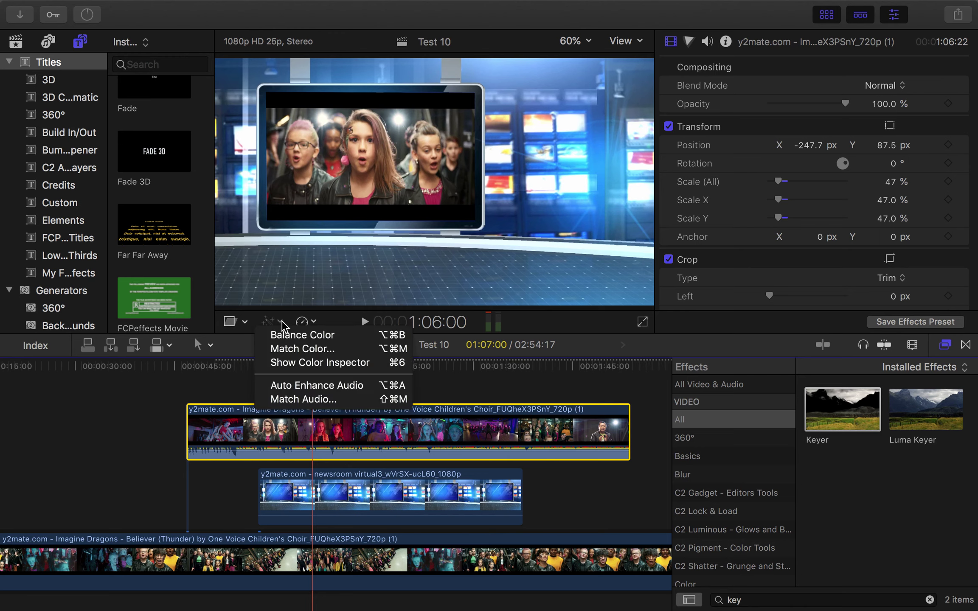
pyautogui.click(282, 326)
pyautogui.click(315, 324)
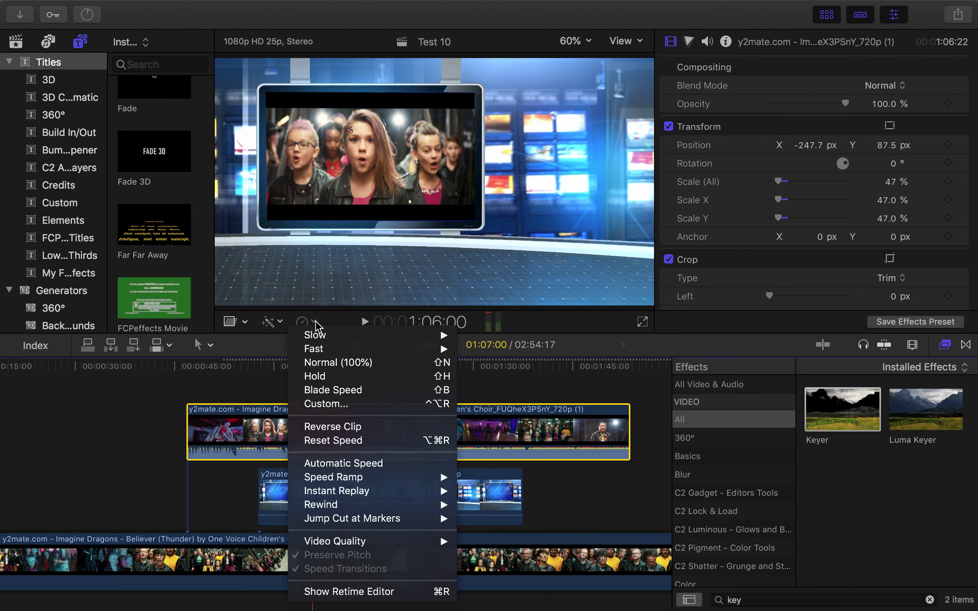
pyautogui.click(314, 324)
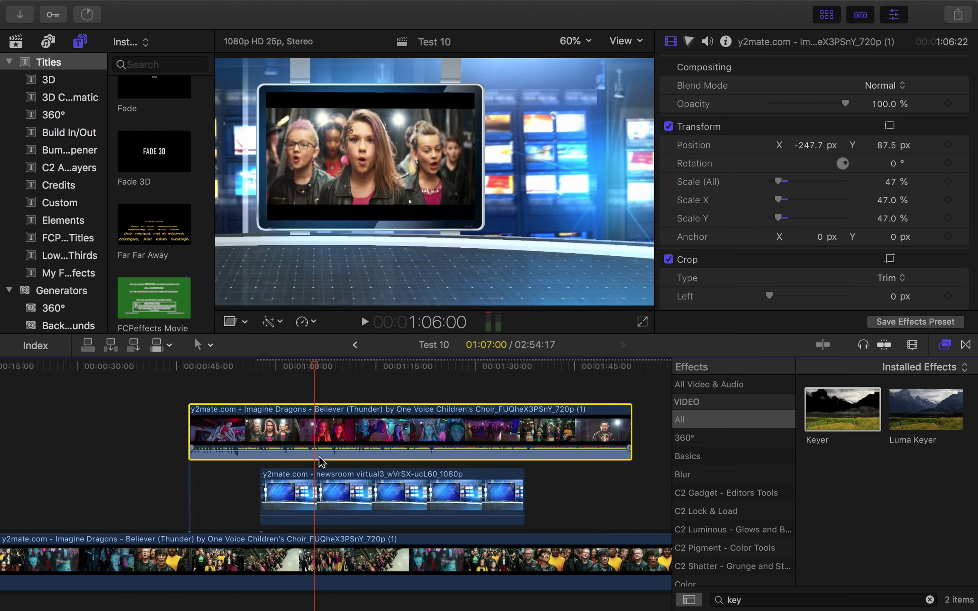
# Delete all the clips from the Test 10 timeline
pyautogui.hscroll(10, 323, 463)
pyautogui.moveTo(450, 371); pyautogui.dragTo(503, 372)
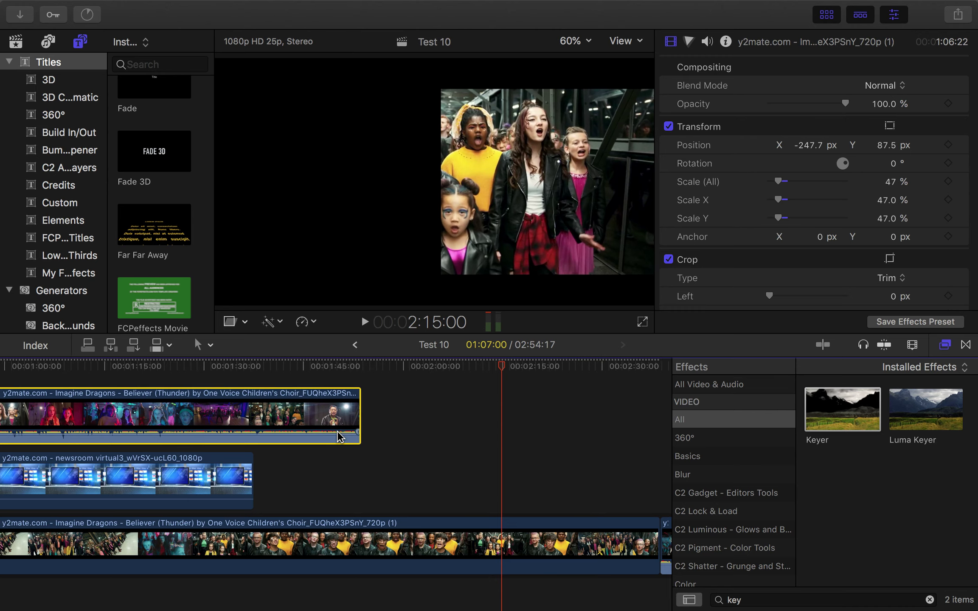
pyautogui.hscroll(-15, 338, 433)
pyautogui.moveTo(207, 373); pyautogui.dragTo(180, 365)
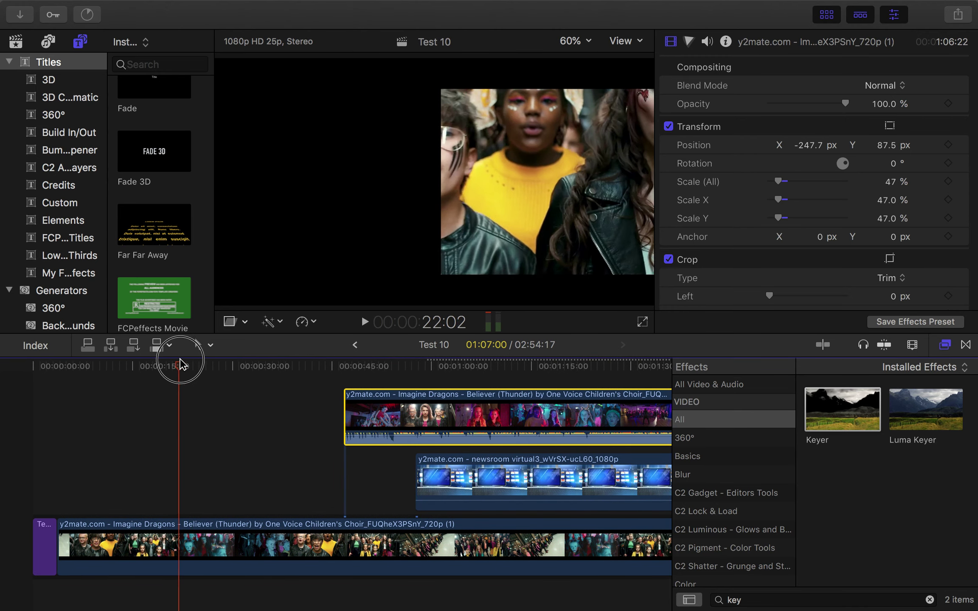
pyautogui.click(463, 365)
pyautogui.press('super+a')
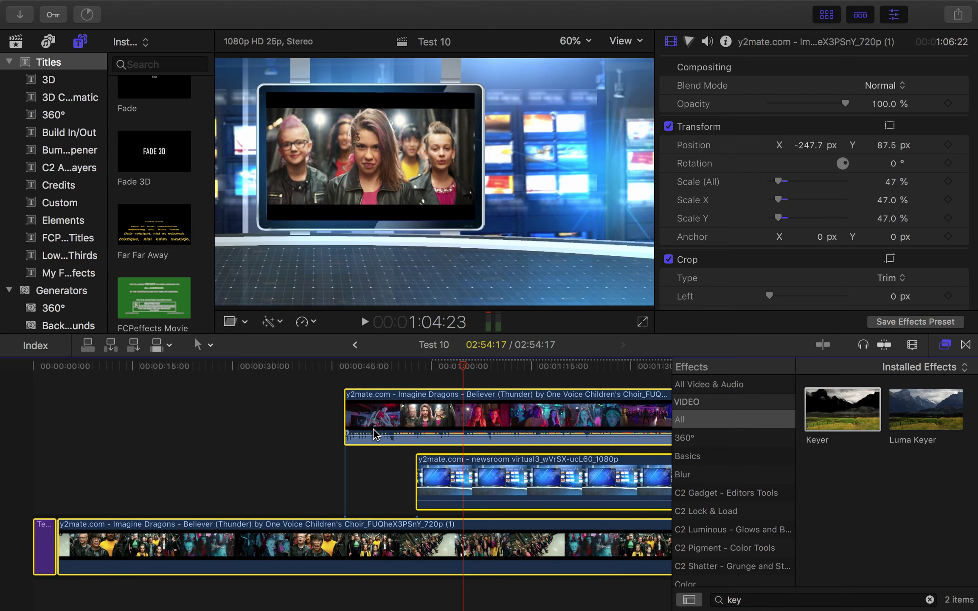
pyautogui.press('Delete')
# Switch to Finder and add the Imagine Dragons Believer video from the Studio folder to the start of the empty timeline
pyautogui.hotkey('ctrl', 'Left')
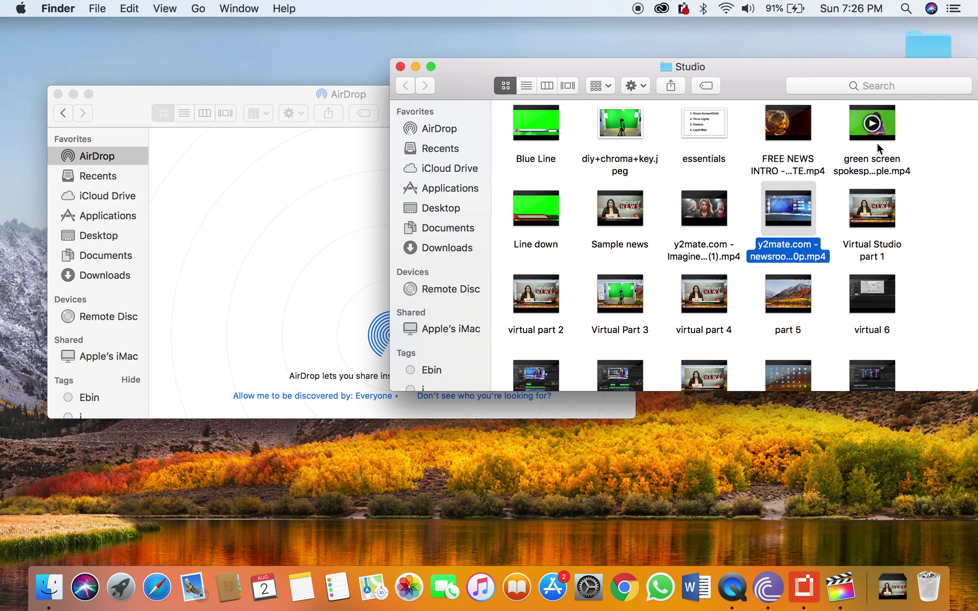
pyautogui.scroll(-3, 743, 255)
pyautogui.scroll(2, 741, 249)
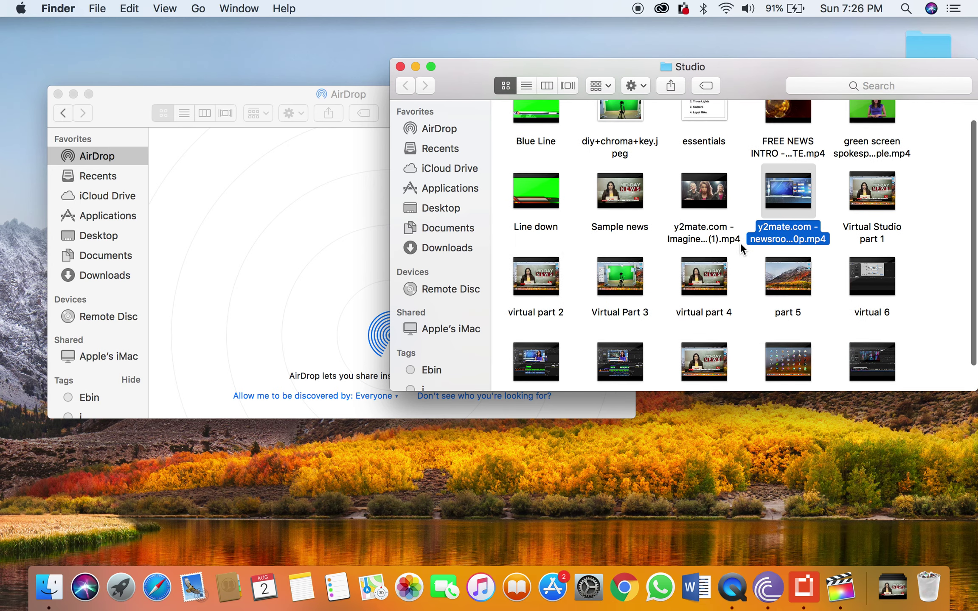
pyautogui.moveTo(727, 215)
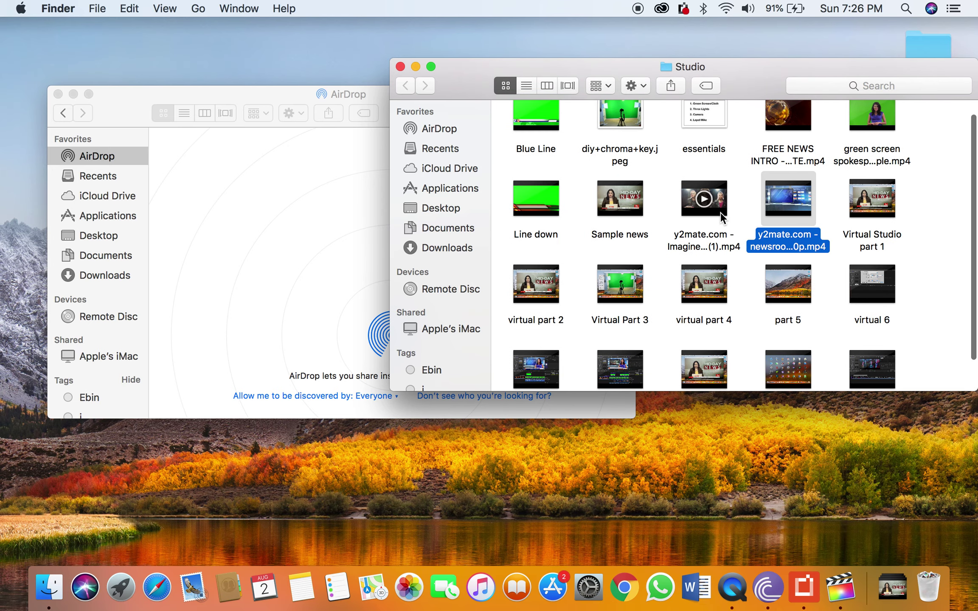
pyautogui.moveTo(721, 217); pyautogui.dragTo(189, 557)
# Park the playhead at about 49 seconds and show the color correction controls for the clip
pyautogui.moveTo(329, 368); pyautogui.dragTo(360, 367)
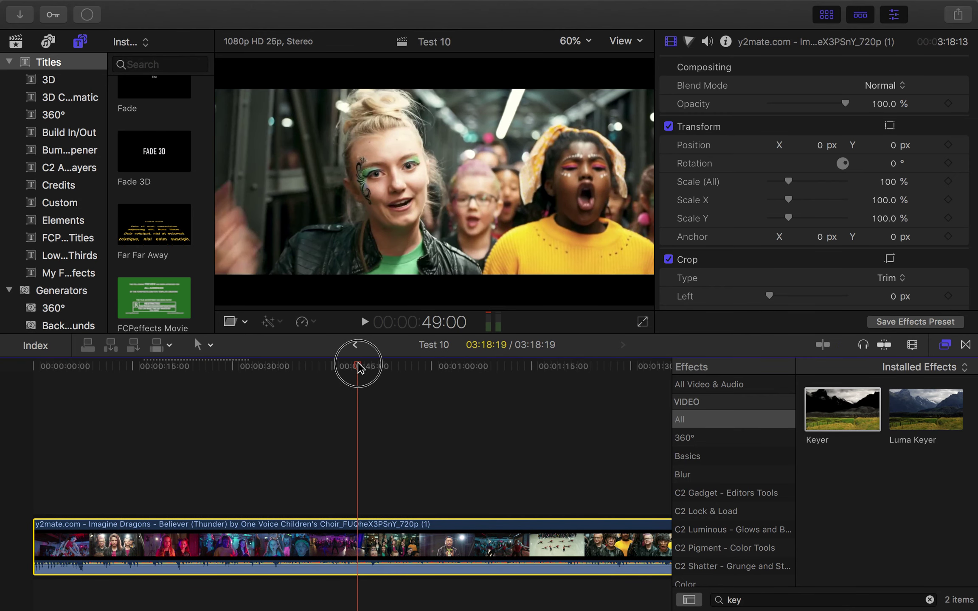
pyautogui.click(689, 43)
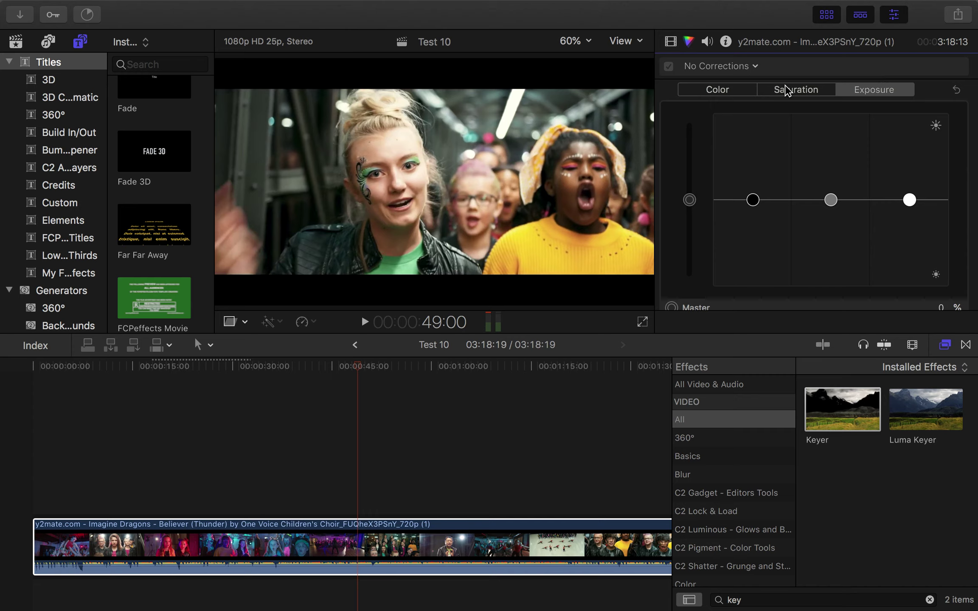
pyautogui.click(756, 67)
pyautogui.click(756, 67)
pyautogui.click(756, 67)
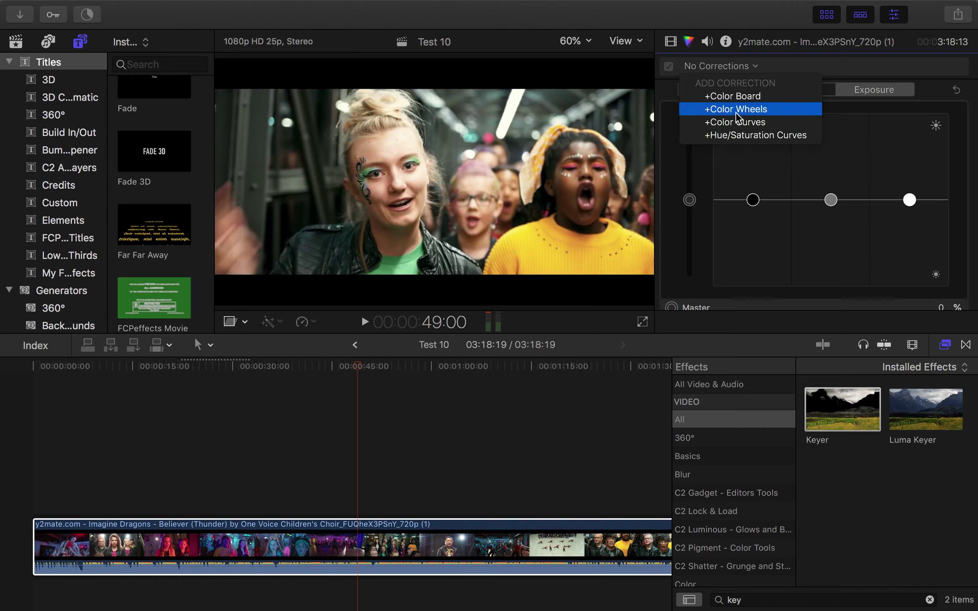
pyautogui.click(898, 167)
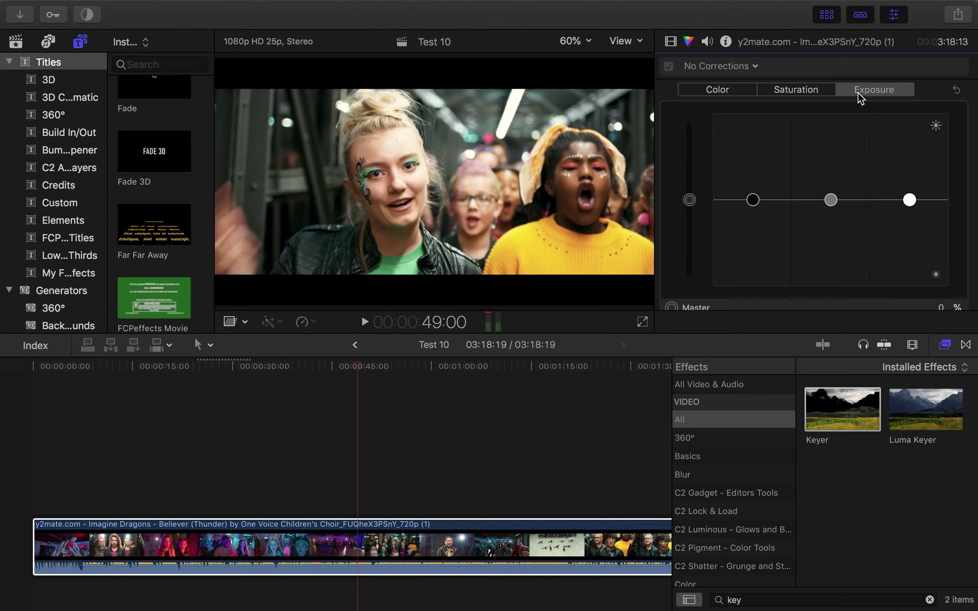
# Lower the clip's midtone exposure slightly and raise its highlight exposure slightly on the Color Board
pyautogui.moveTo(909, 200)
pyautogui.mouseDown()
pyautogui.moveTo(911, 131)
pyautogui.moveTo(900, 255)
pyautogui.moveTo(906, 191)
pyautogui.moveTo(908, 201)
pyautogui.mouseUp()
pyautogui.moveTo(826, 203)
pyautogui.mouseDown()
pyautogui.moveTo(829, 164)
pyautogui.moveTo(829, 218)
pyautogui.moveTo(828, 206)
pyautogui.mouseUp()
pyautogui.moveTo(755, 205)
pyautogui.mouseDown()
pyautogui.moveTo(754, 217)
pyautogui.moveTo(754, 185)
pyautogui.moveTo(752, 204)
pyautogui.mouseUp()
pyautogui.moveTo(909, 200)
pyautogui.mouseDown()
pyautogui.moveTo(909, 212)
pyautogui.moveTo(906, 178)
pyautogui.moveTo(904, 192)
pyautogui.mouseUp()
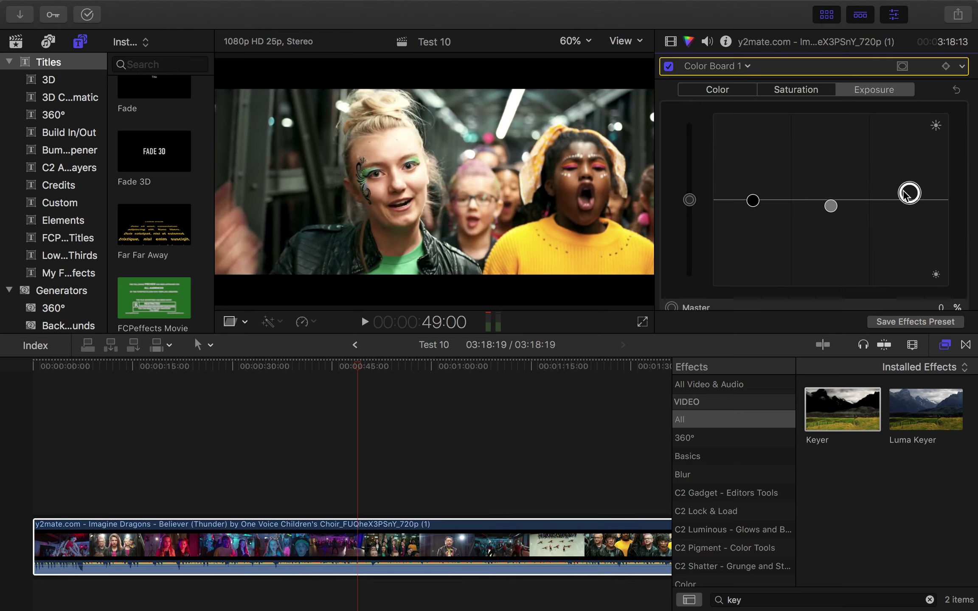
# Raise the clip's highlight saturation slightly and lower its midtone saturation slightly
pyautogui.click(795, 95)
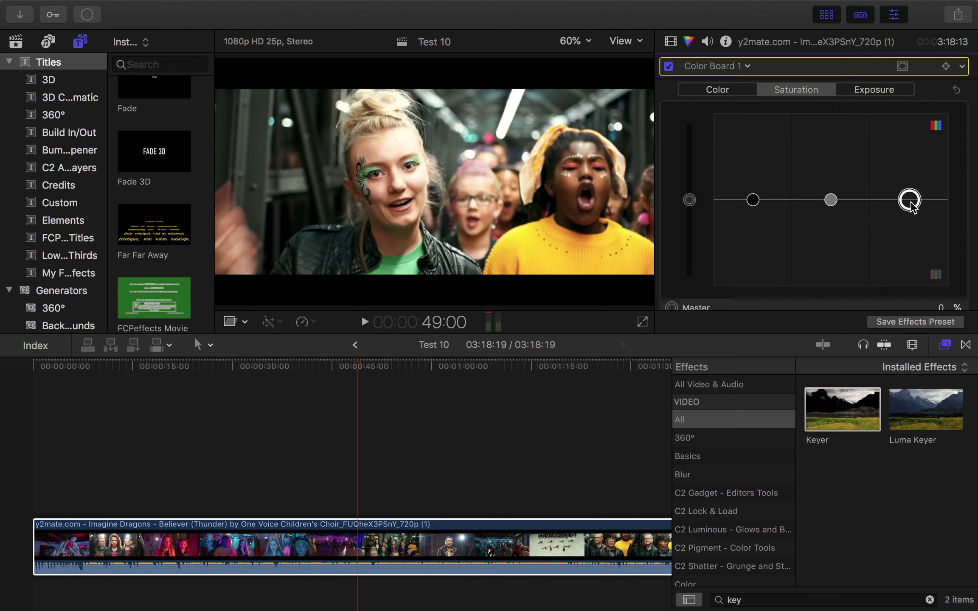
pyautogui.moveTo(911, 206)
pyautogui.mouseDown()
pyautogui.moveTo(911, 182)
pyautogui.moveTo(913, 216)
pyautogui.moveTo(911, 199)
pyautogui.mouseUp()
pyautogui.moveTo(831, 200)
pyautogui.mouseDown()
pyautogui.moveTo(830, 175)
pyautogui.moveTo(830, 207)
pyautogui.mouseUp()
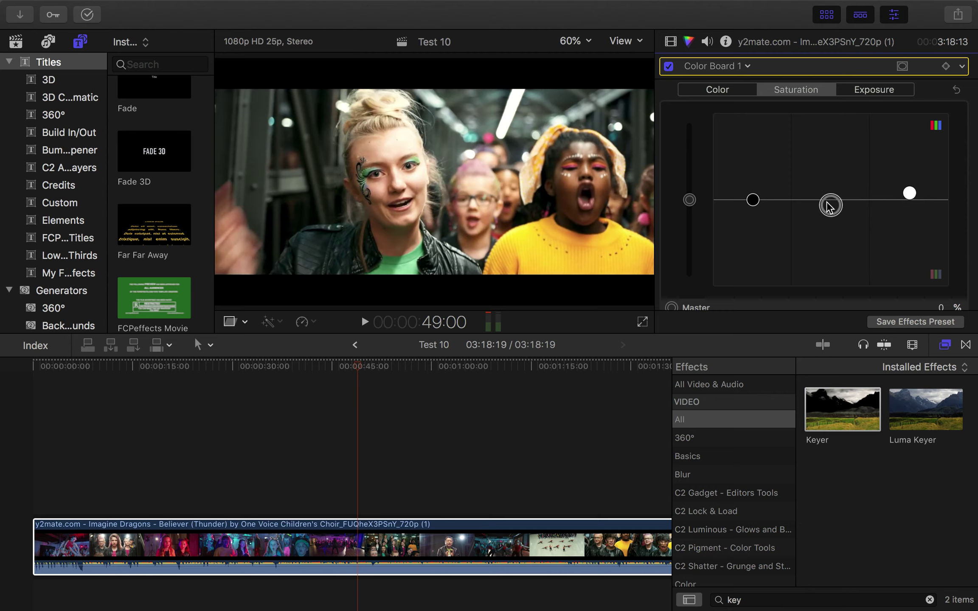
pyautogui.moveTo(755, 200)
pyautogui.mouseDown()
pyautogui.moveTo(754, 170)
pyautogui.moveTo(753, 198)
pyautogui.mouseUp()
# Tint the clip on the Color Board with midtones at 211°, 37%, master at 54°, -16% and highlights at 270°, -4%
pyautogui.click(722, 91)
pyautogui.moveTo(866, 200); pyautogui.dragTo(834, 166)
pyautogui.moveTo(761, 199); pyautogui.dragTo(721, 212)
pyautogui.scroll(-5, 731, 255)
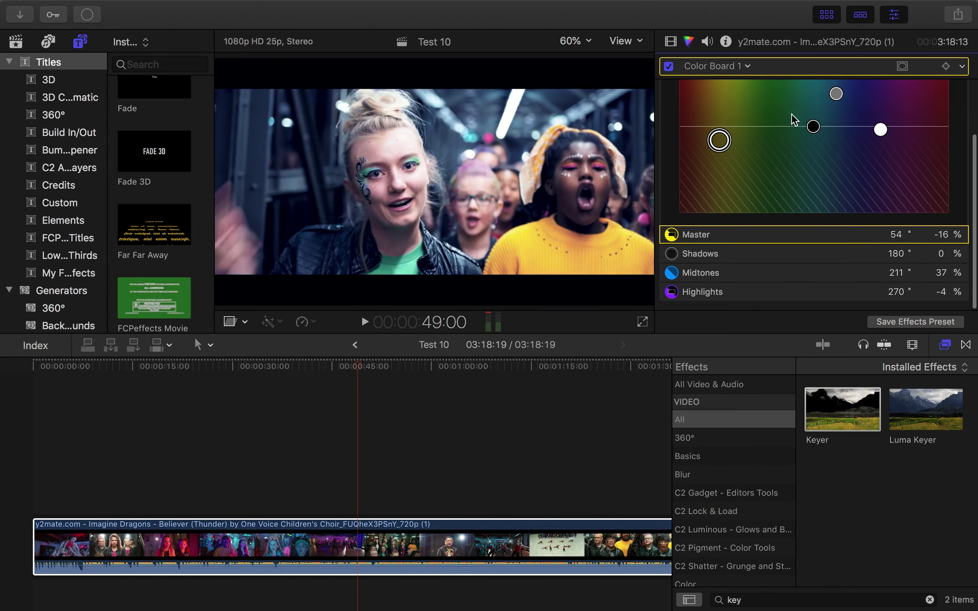
# Set the color of the clip's shadows to 159°, 15%
pyautogui.scroll(1, 776, 195)
pyautogui.moveTo(818, 122); pyautogui.dragTo(804, 110)
pyautogui.scroll(-1, 776, 199)
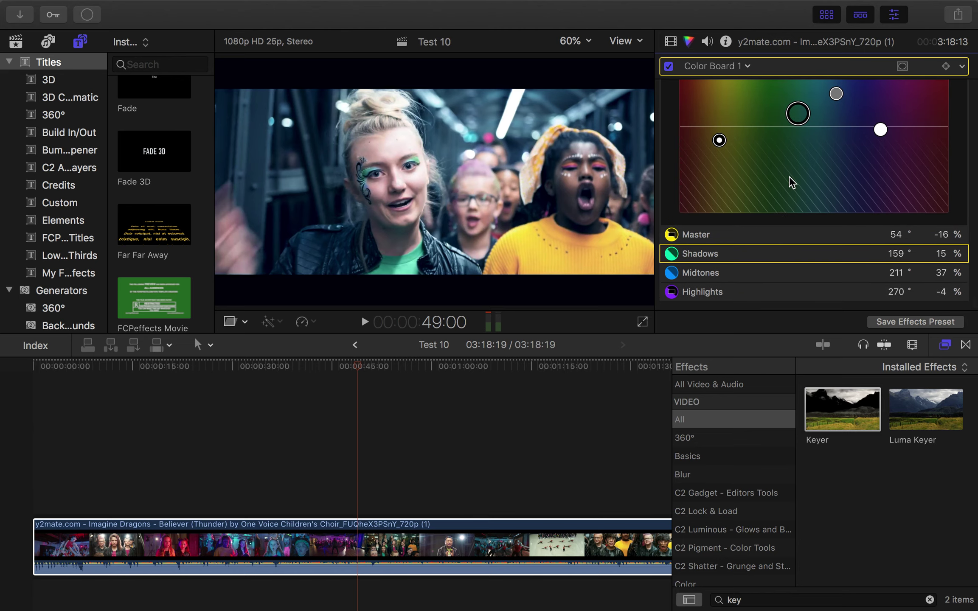
# Adjust the master color to 58°, -6% and the highlights color to 268°, 10%
pyautogui.scroll(3, 789, 177)
pyautogui.moveTo(717, 159)
pyautogui.mouseDown()
pyautogui.moveTo(723, 122)
pyautogui.moveTo(722, 148)
pyautogui.mouseUp()
pyautogui.scroll(-3, 802, 200)
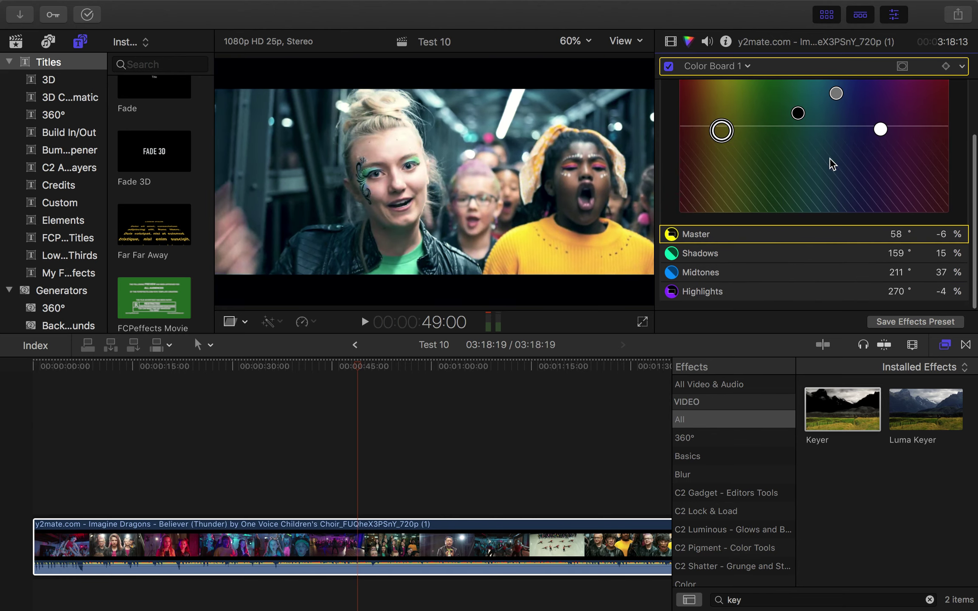
pyautogui.moveTo(880, 130)
pyautogui.mouseDown()
pyautogui.moveTo(883, 111)
pyautogui.moveTo(872, 126)
pyautogui.moveTo(868, 119)
pyautogui.moveTo(882, 121)
pyautogui.moveTo(875, 117)
pyautogui.mouseUp()
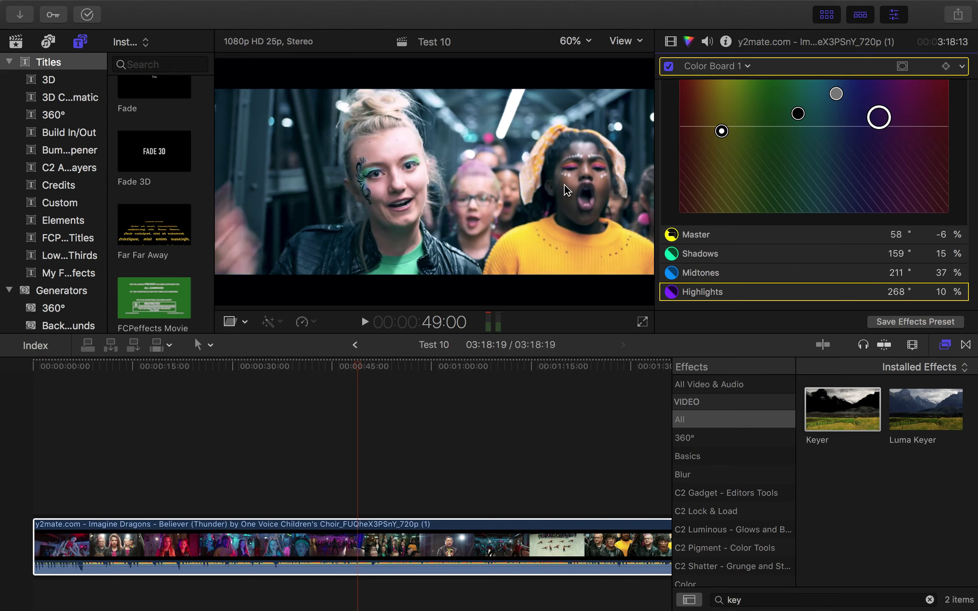
pyautogui.scroll(3, 802, 170)
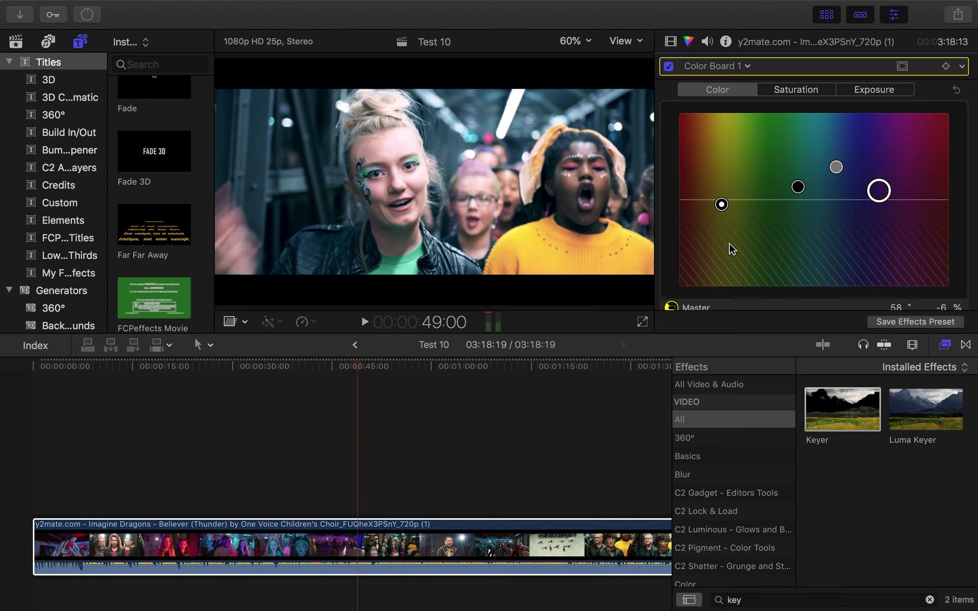
pyautogui.scroll(1, 747, 139)
pyautogui.scroll(-1, 747, 138)
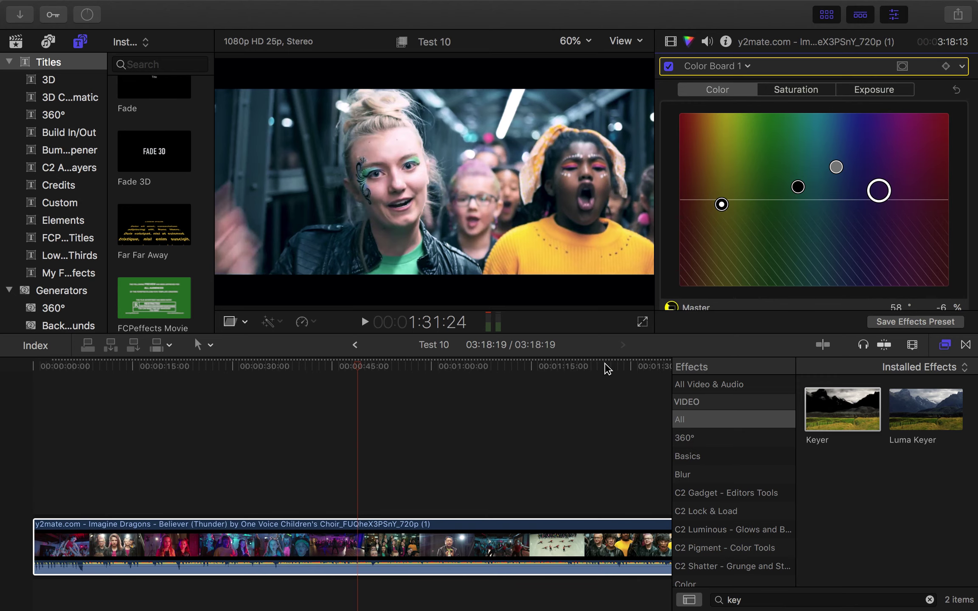
pyautogui.scroll(-1, 424, 378)
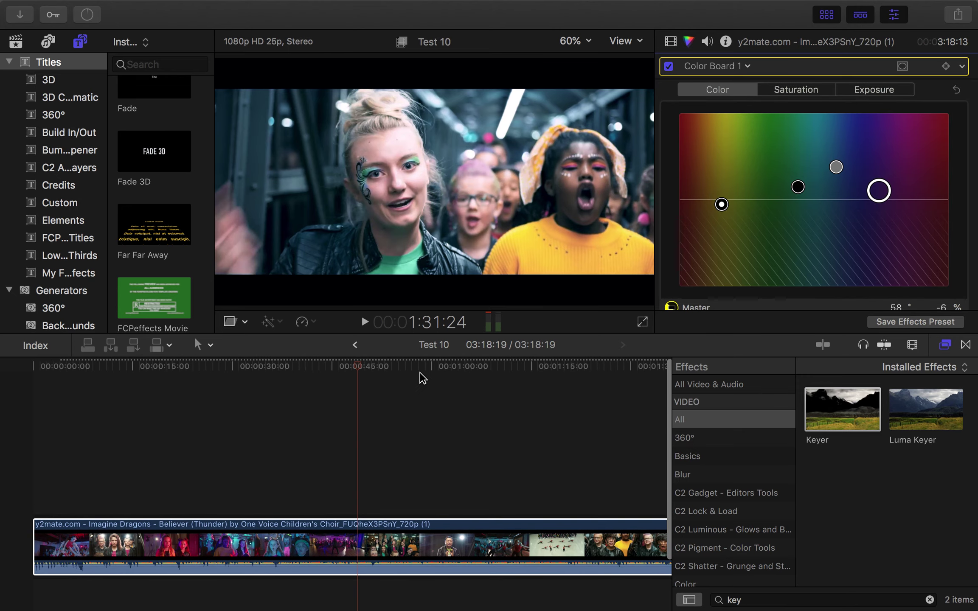
pyautogui.scroll(-3, 440, 478)
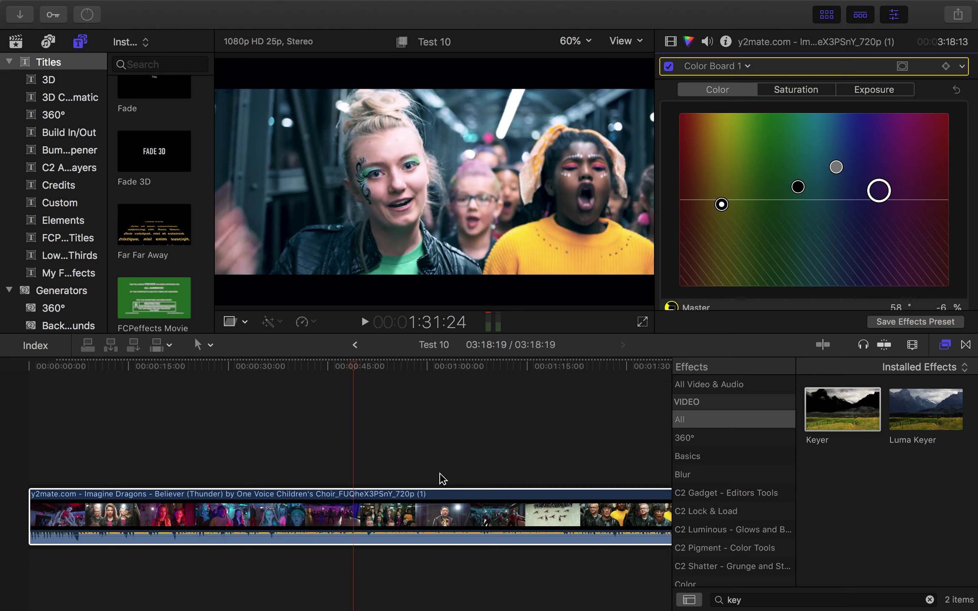
# Show the browser of installed transitions in place of the effects
pyautogui.click(966, 345)
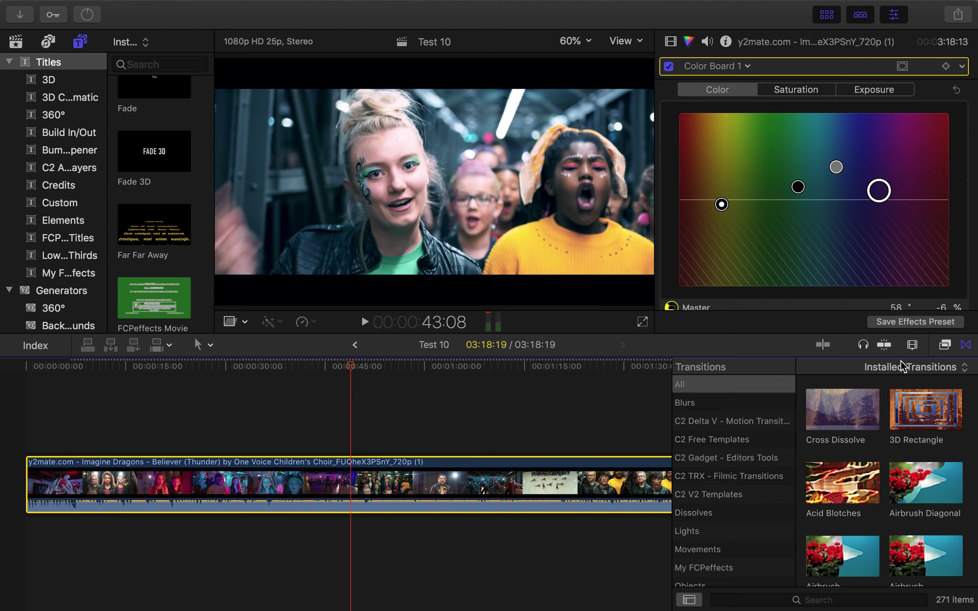
pyautogui.click(944, 346)
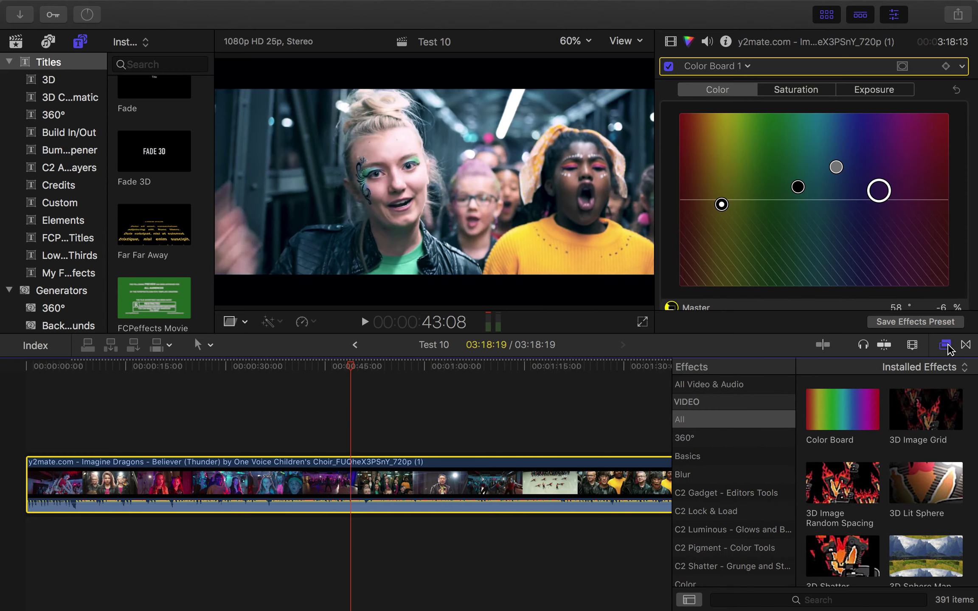
pyautogui.click(967, 345)
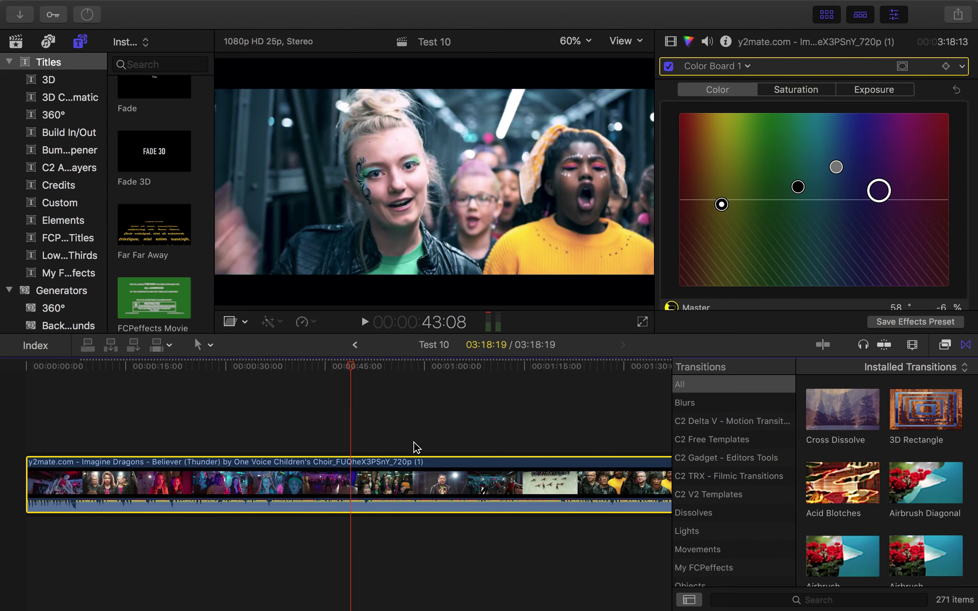
# Park the playhead at about 02:15:14 and look through the transition categories
pyautogui.hscroll(10, 414, 446)
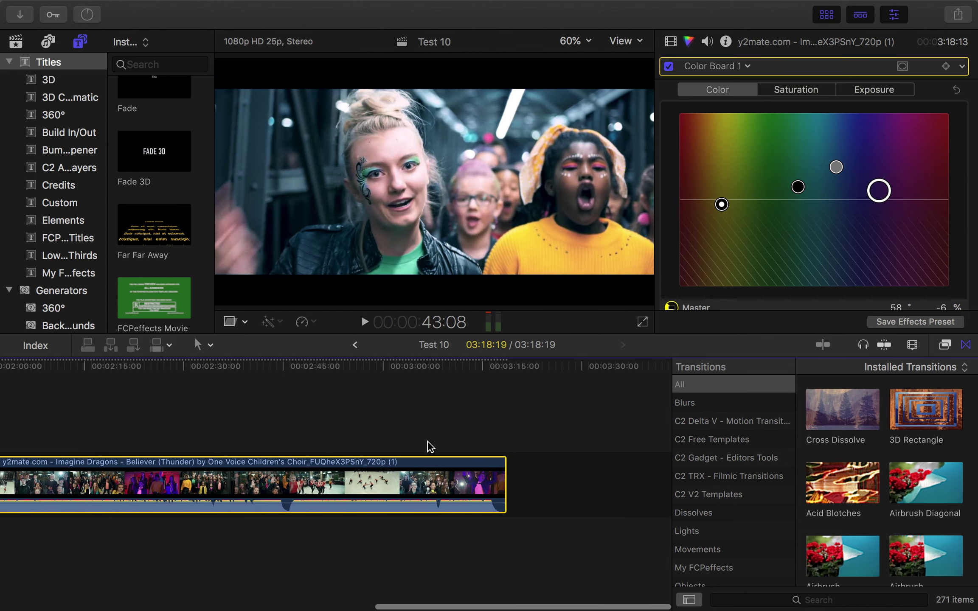
pyautogui.hscroll(-8, 408, 433)
pyautogui.click(309, 367)
pyautogui.moveTo(312, 372); pyautogui.dragTo(317, 369)
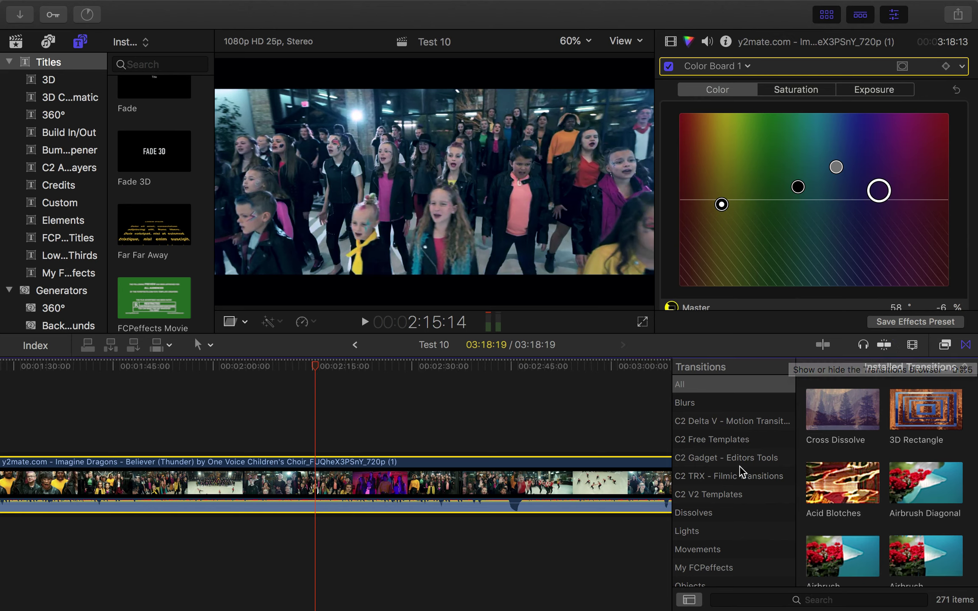
pyautogui.scroll(-3, 741, 470)
pyautogui.scroll(3, 738, 469)
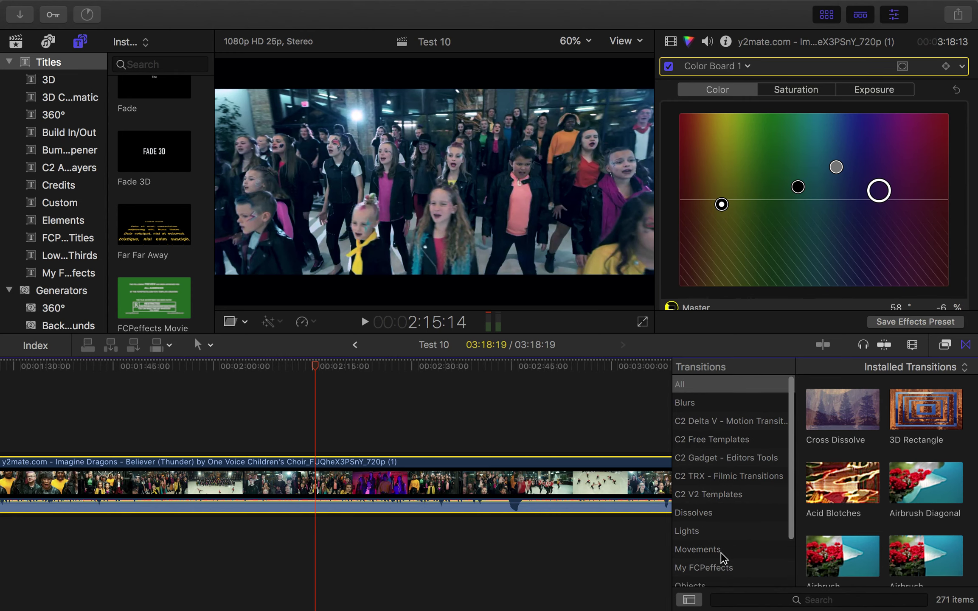
pyautogui.scroll(-3, 721, 555)
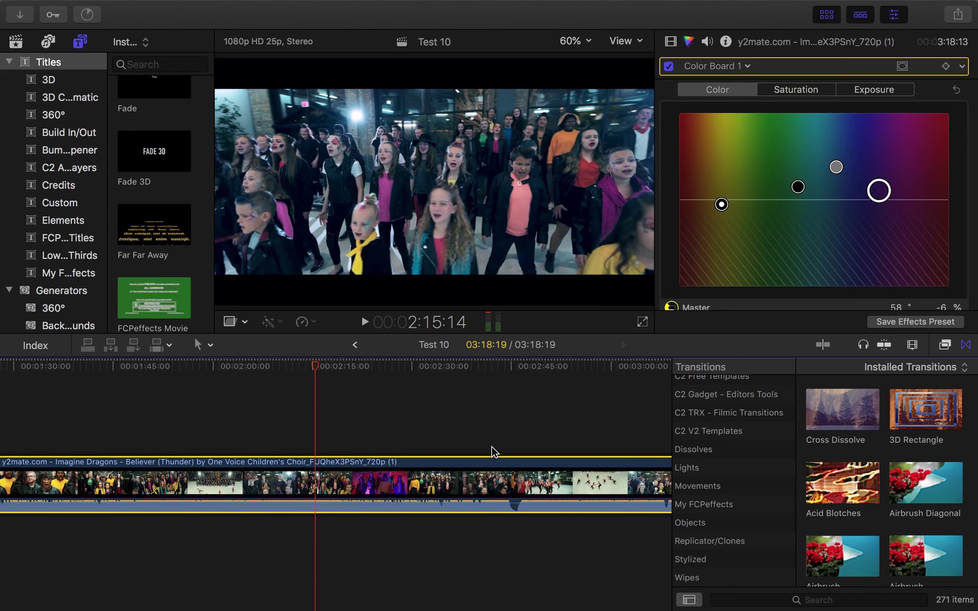
# Split the clip with the Blade tool at about 02:16:09, just after the playhead
pyautogui.click(210, 345)
pyautogui.click(221, 430)
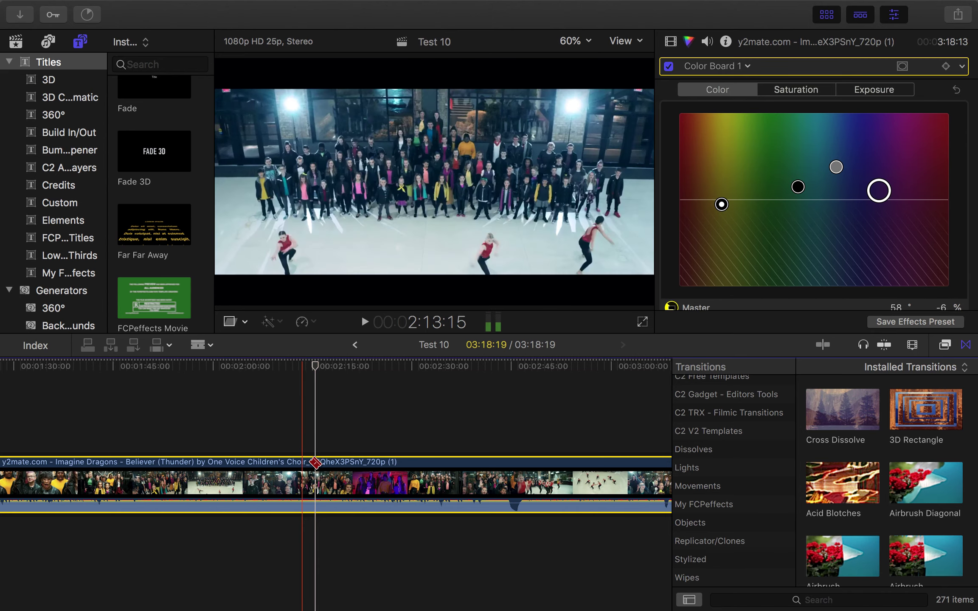
pyautogui.click(321, 479)
pyautogui.press('super+6')
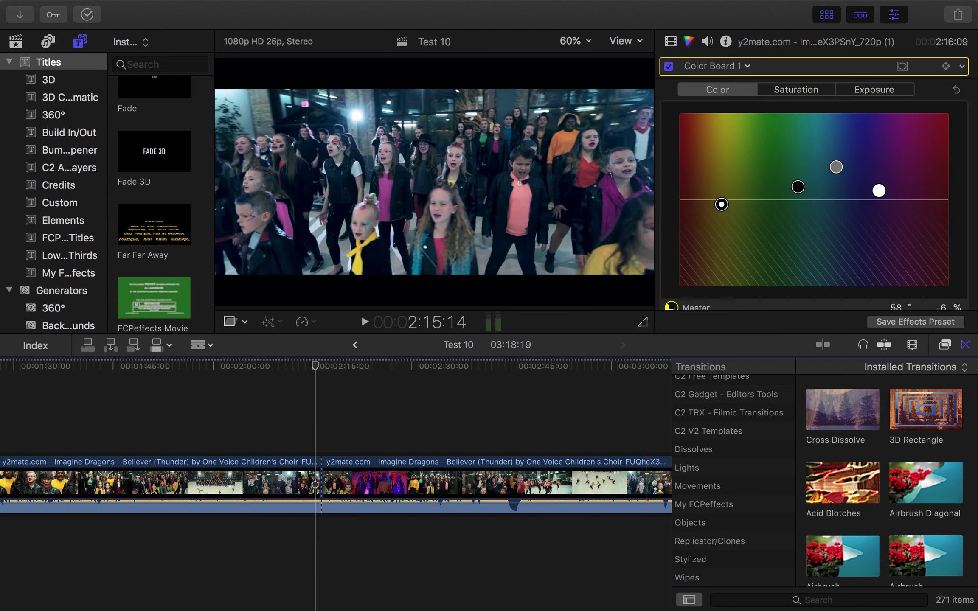
# Add the 3D Rectangle transition at the cut between the two clips and play it back
pyautogui.moveTo(921, 410); pyautogui.dragTo(819, 415)
pyautogui.moveTo(936, 414); pyautogui.dragTo(326, 481)
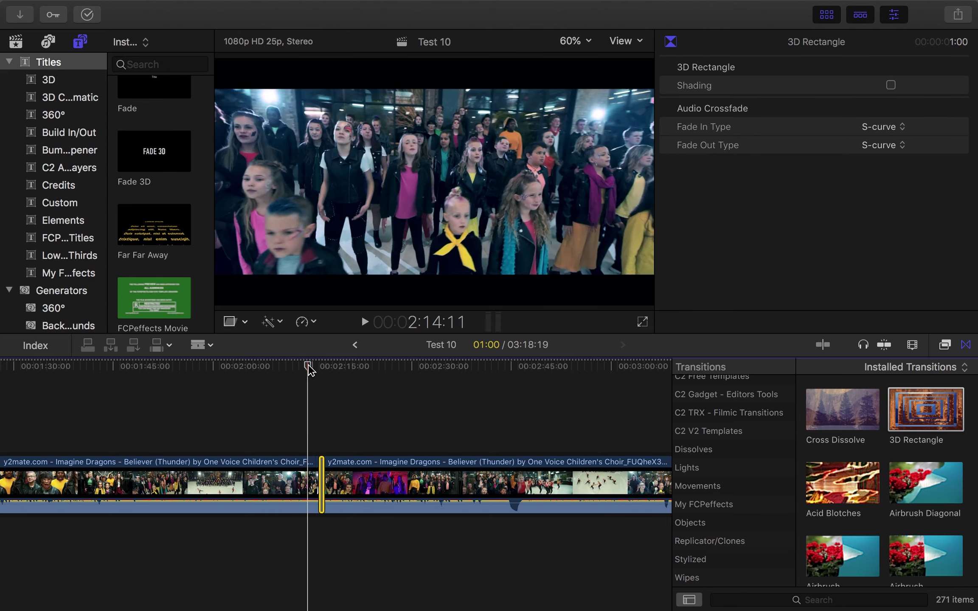
pyautogui.click(314, 366)
pyautogui.press('space')
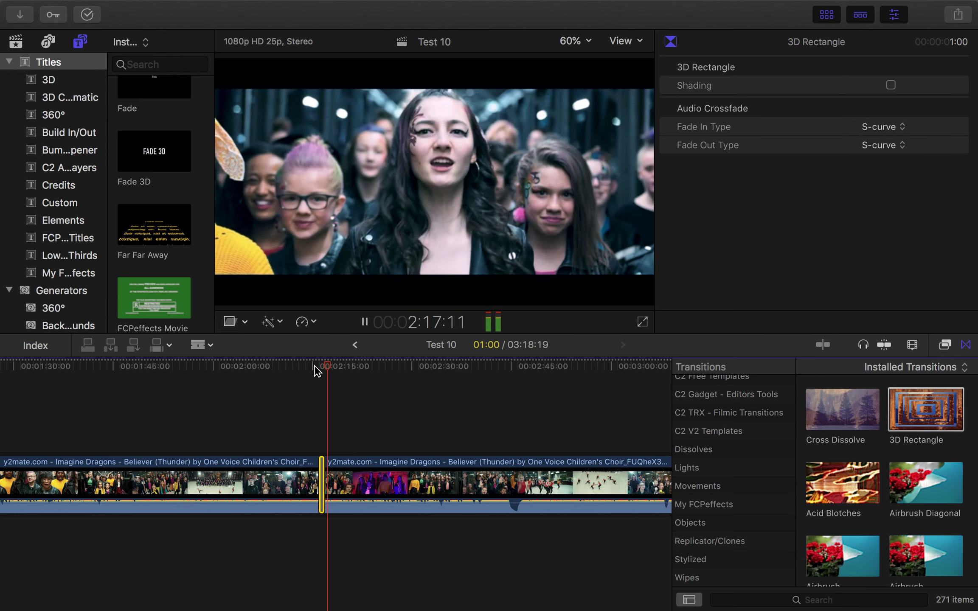
# Stop the playback, preview the 3D Rectangle transition in the browser, and switch from the Blade tool to the Select tool
pyautogui.press('space')
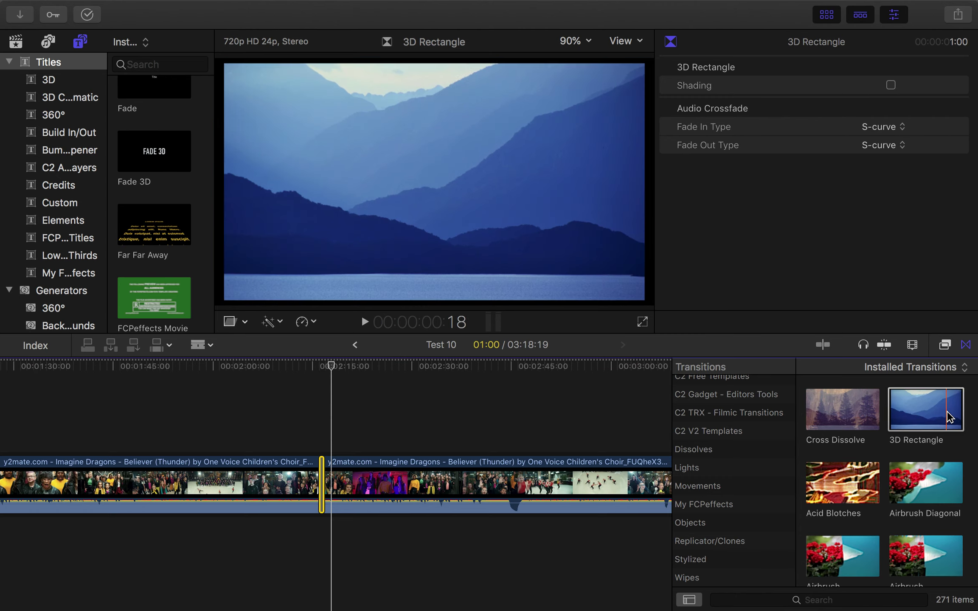
pyautogui.moveTo(925, 410); pyautogui.dragTo(322, 484)
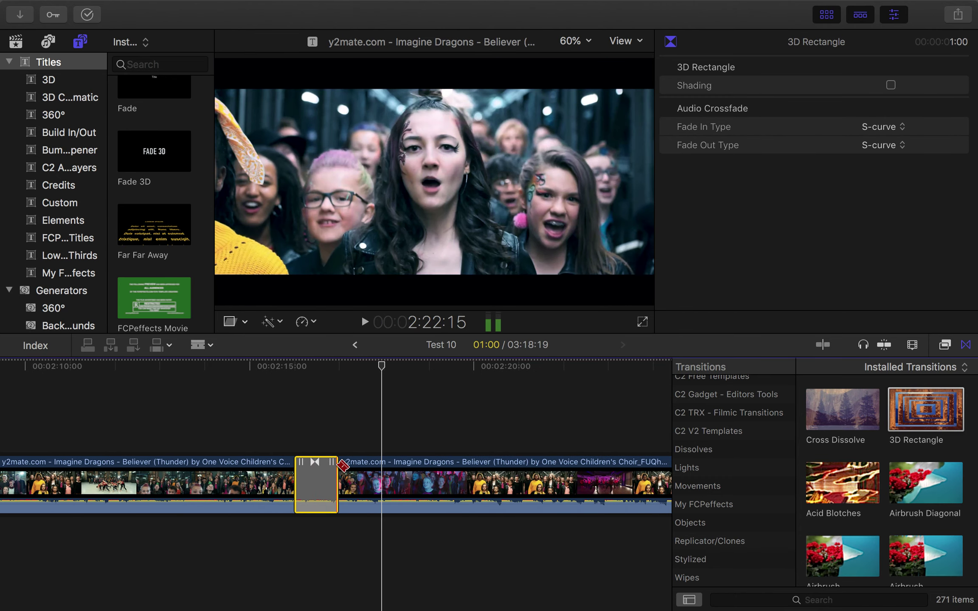
pyautogui.click(208, 346)
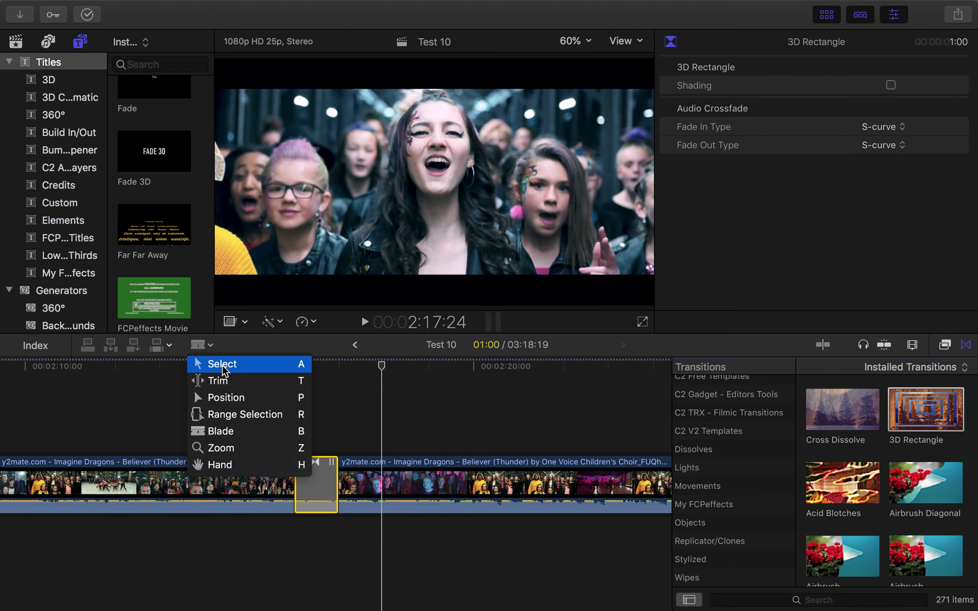
pyautogui.click(221, 365)
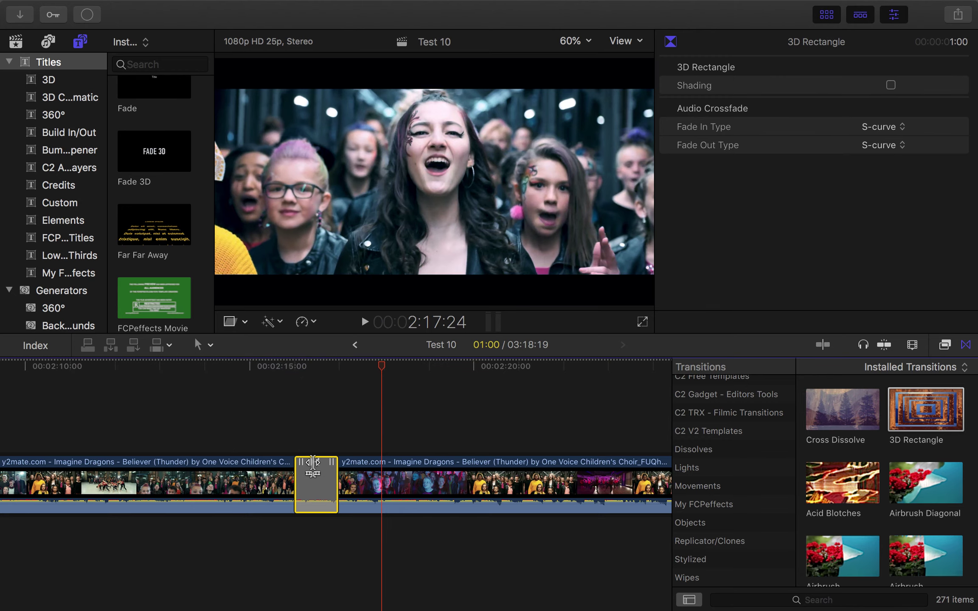
# Lengthen the 3D Rectangle transition between the two clips to a duration of 2:16 by extending its end edge
pyautogui.press('super+equal')
pyautogui.press('super+equal')
pyautogui.hscroll(-5, 207, 473)
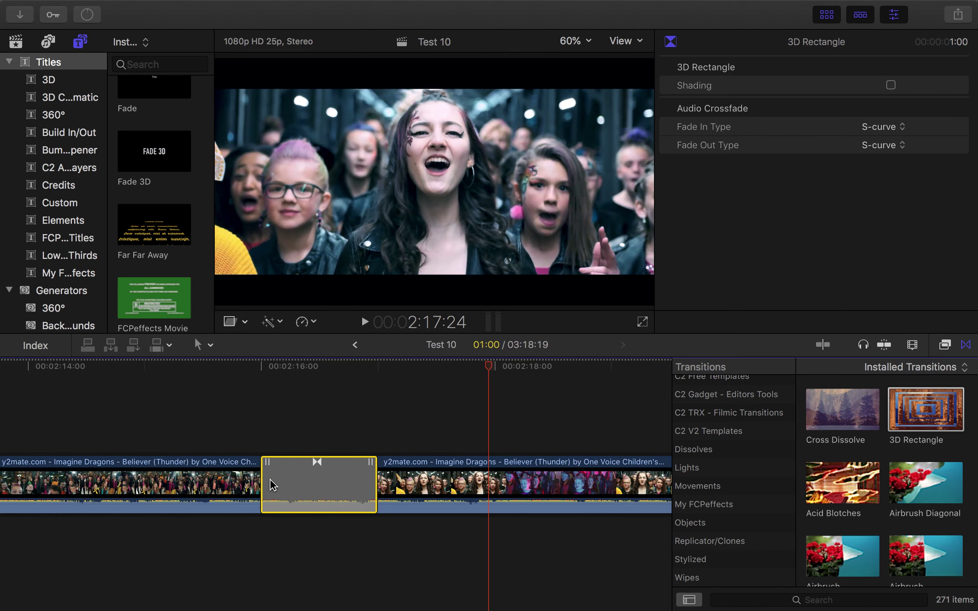
pyautogui.press('super+equal')
pyautogui.press('super+equal')
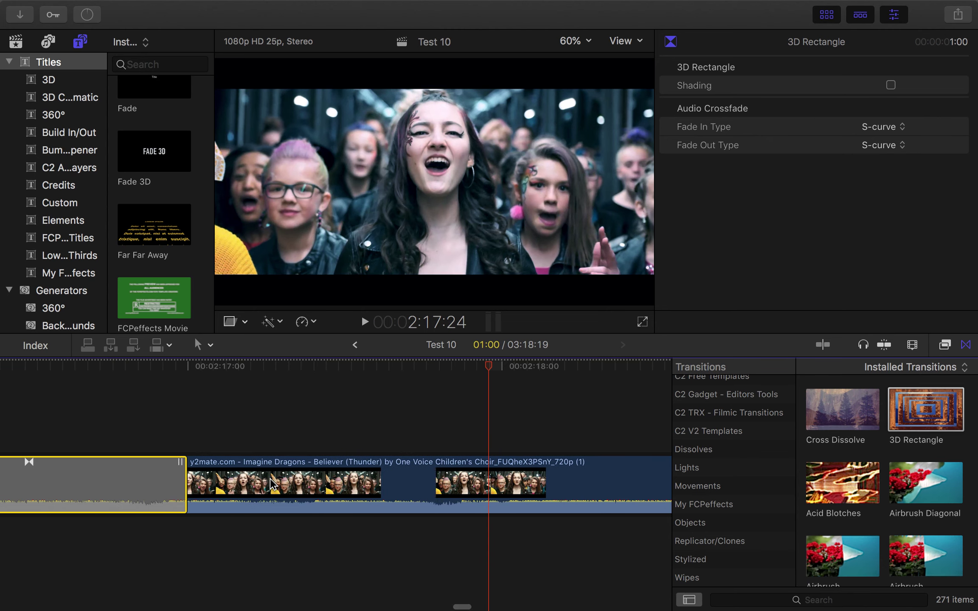
pyautogui.press('super+minus')
pyautogui.press('super+minus')
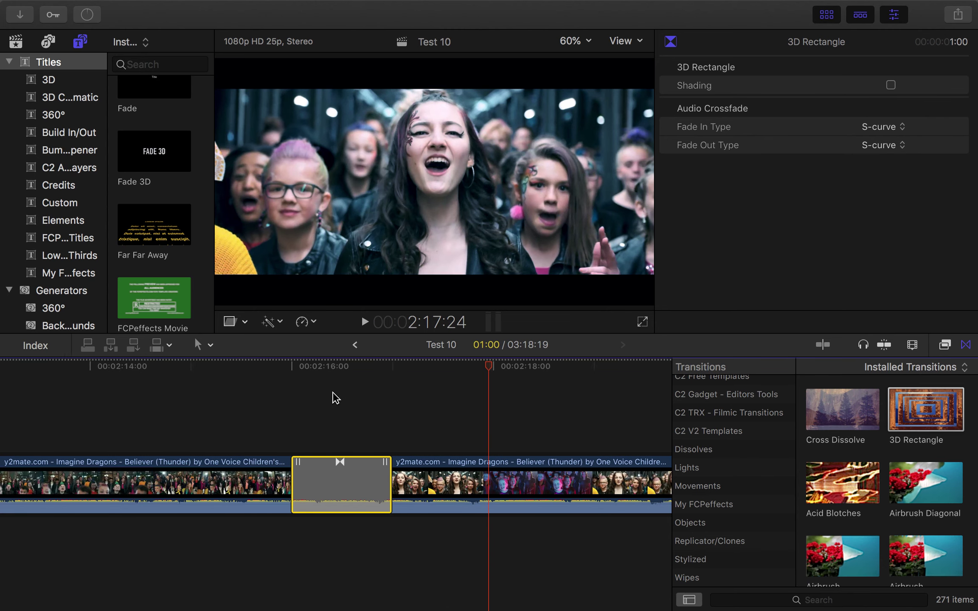
pyautogui.moveTo(391, 471); pyautogui.dragTo(481, 475)
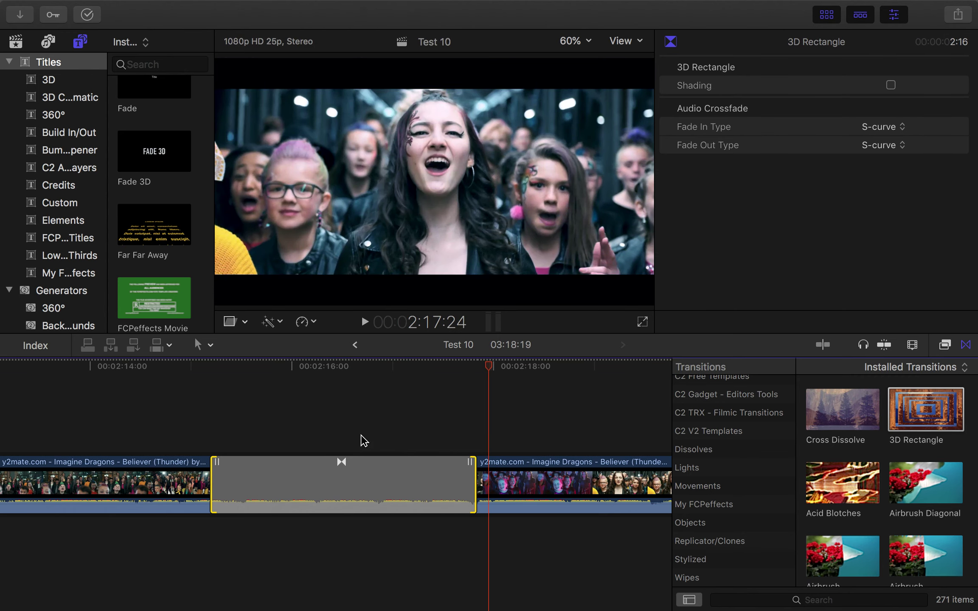
# Play back the lengthened 3D Rectangle transition from shortly before its start until just past its end
pyautogui.click(164, 367)
pyautogui.press('space')
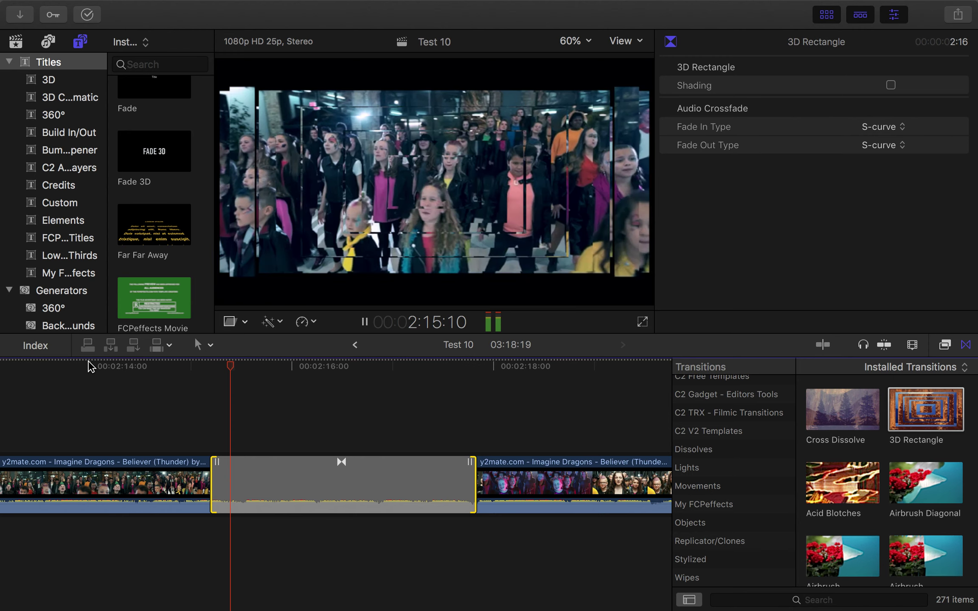
pyautogui.press('space')
# Look through the installed transitions and their categories
pyautogui.scroll(-10, 818, 489)
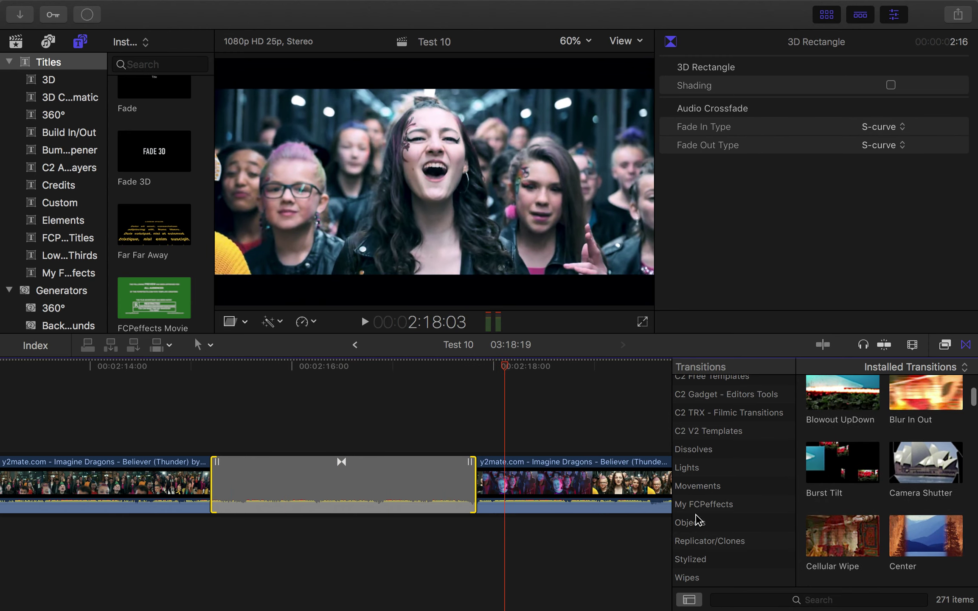
pyautogui.scroll(5, 699, 522)
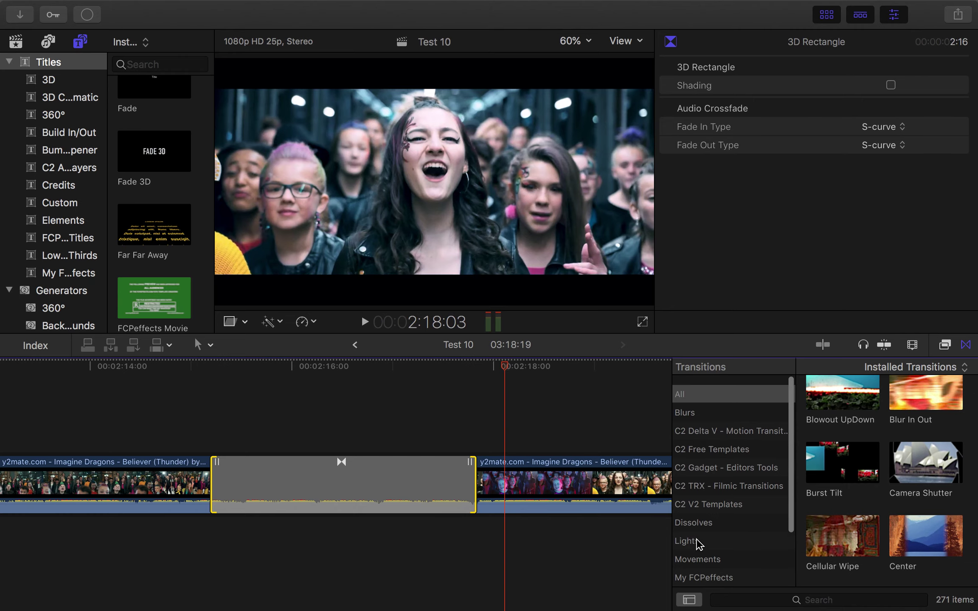
pyautogui.scroll(-20, 880, 453)
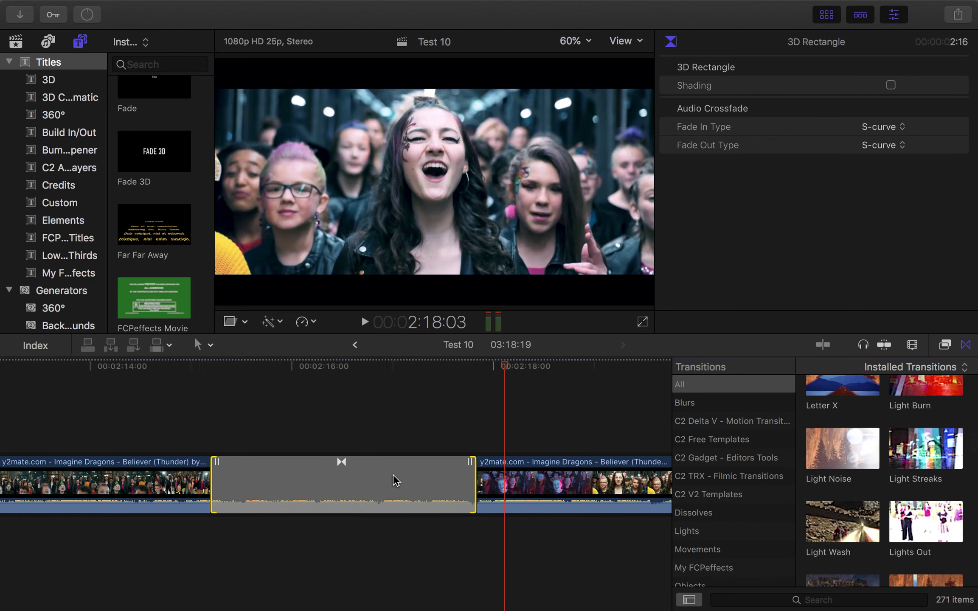
pyautogui.press('super+minus')
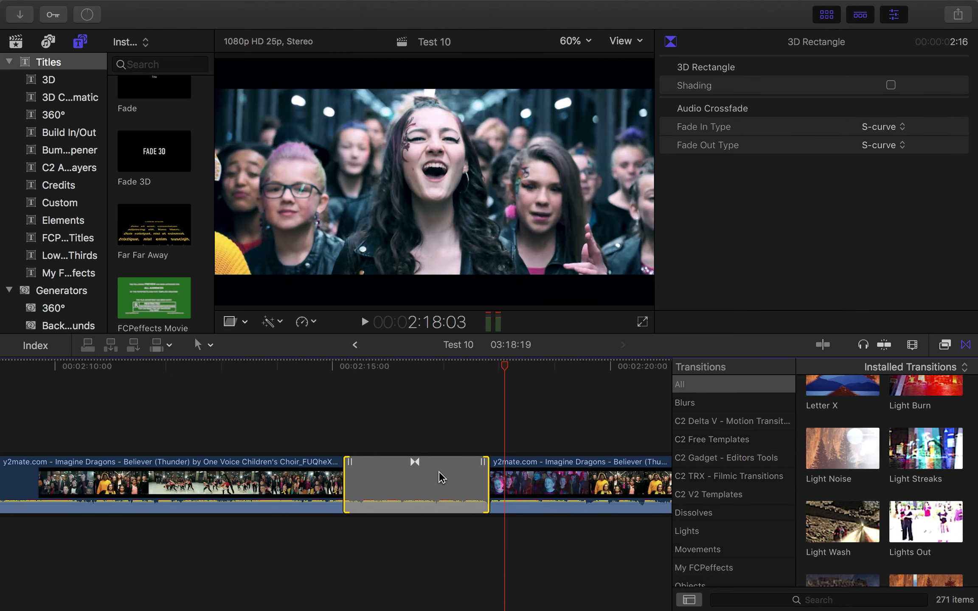
# Show the installed effects in place of the transitions and look through the full list of video effects
pyautogui.click(942, 346)
pyautogui.scroll(5, 872, 471)
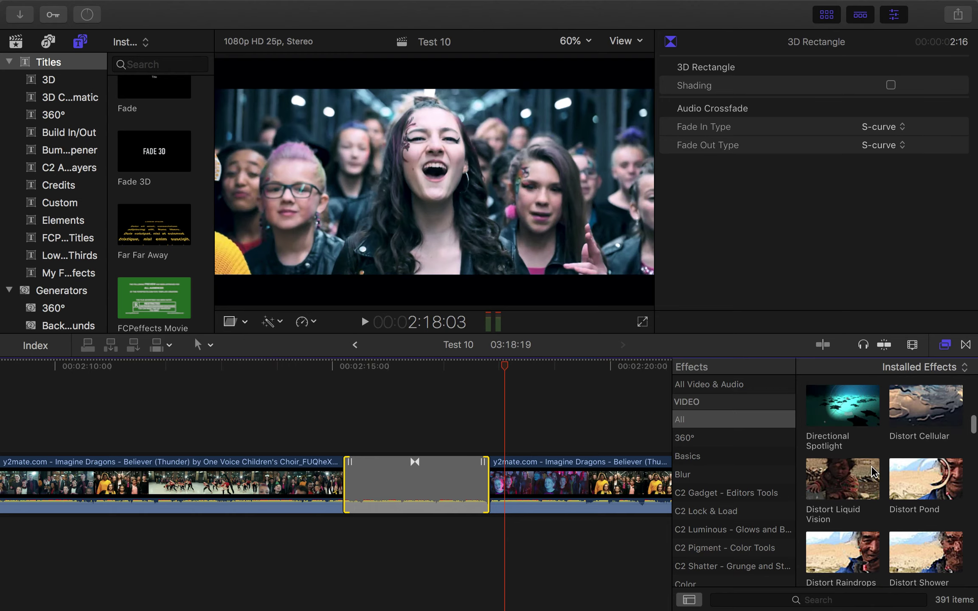
pyautogui.scroll(10, 872, 471)
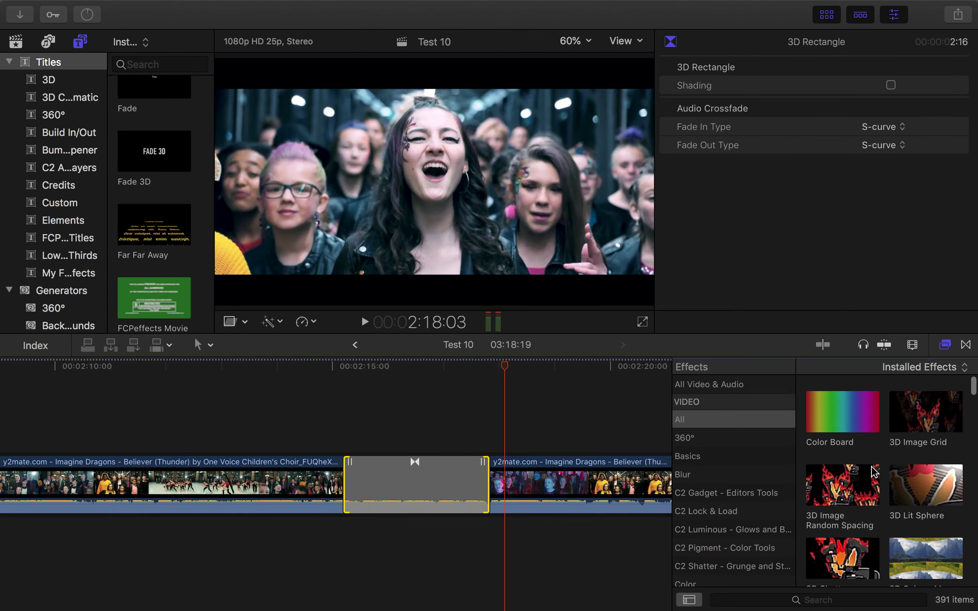
pyautogui.scroll(-15, 874, 478)
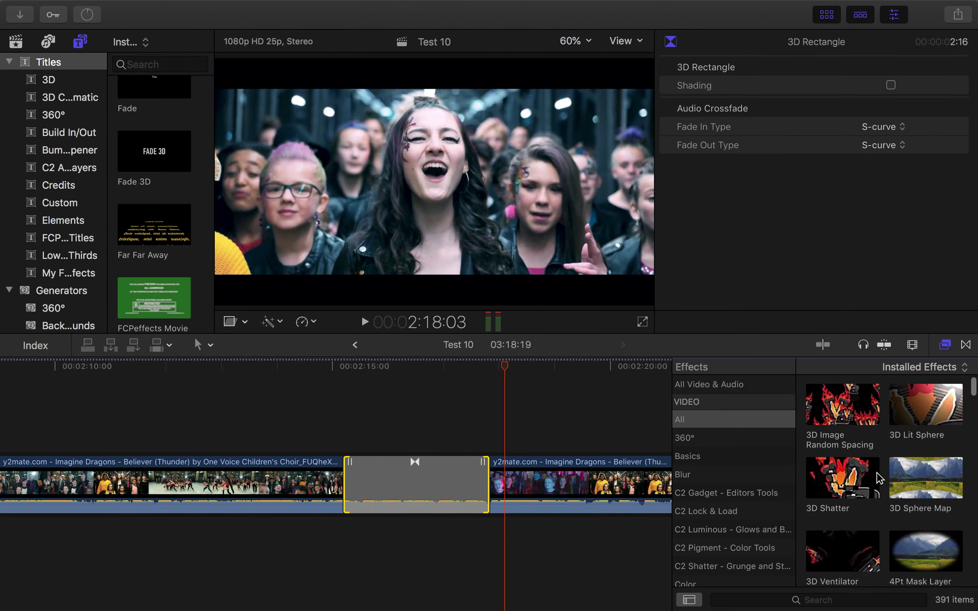
pyautogui.scroll(-8, 878, 478)
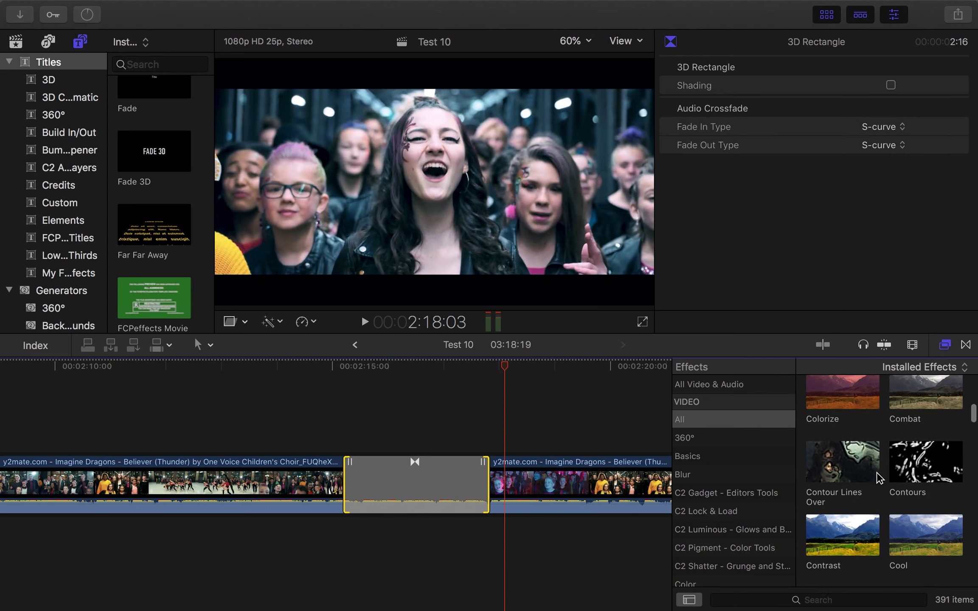
pyautogui.scroll(-5, 878, 477)
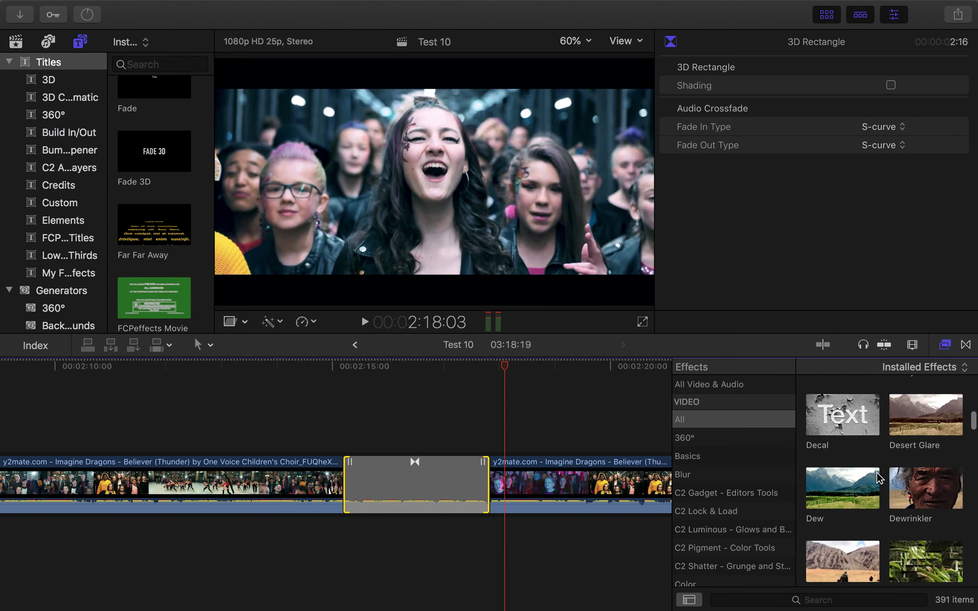
# Place the Fade 3D title above the first clip from about 02:13 and park the playhead on it at 02:14:17
pyautogui.hscroll(-2, 340, 426)
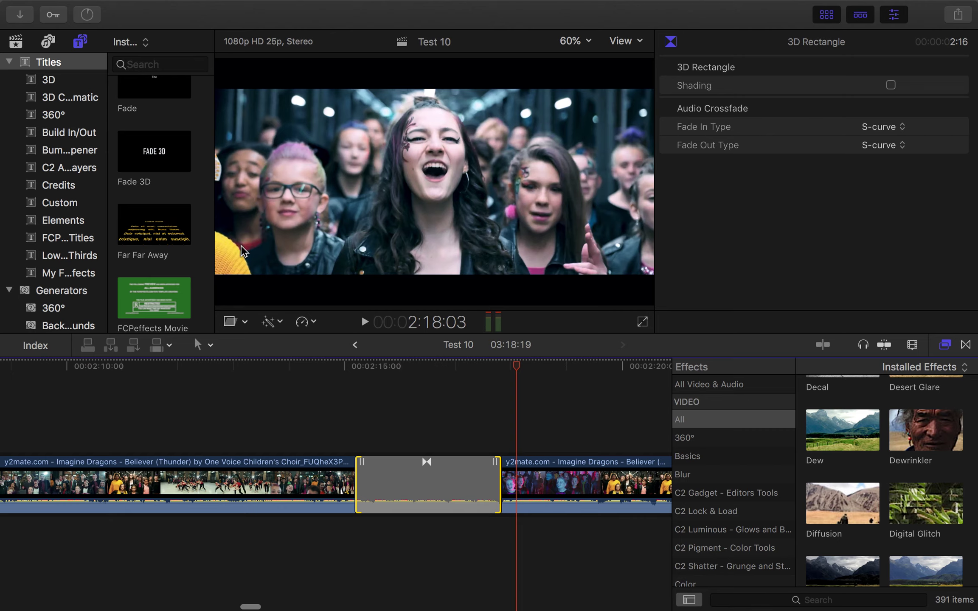
pyautogui.click(158, 165)
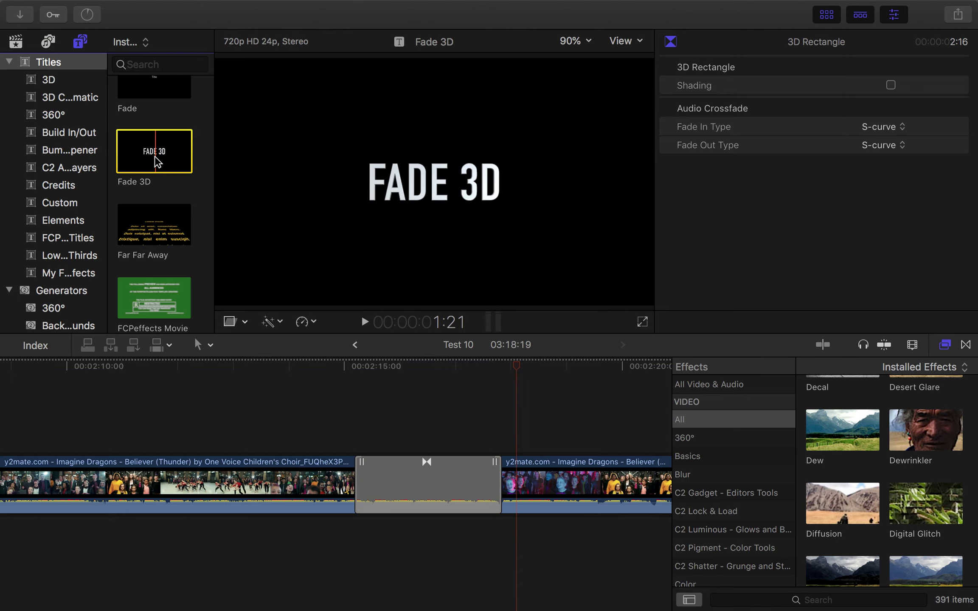
pyautogui.moveTo(154, 159); pyautogui.dragTo(243, 446)
pyautogui.moveTo(258, 376); pyautogui.dragTo(327, 366)
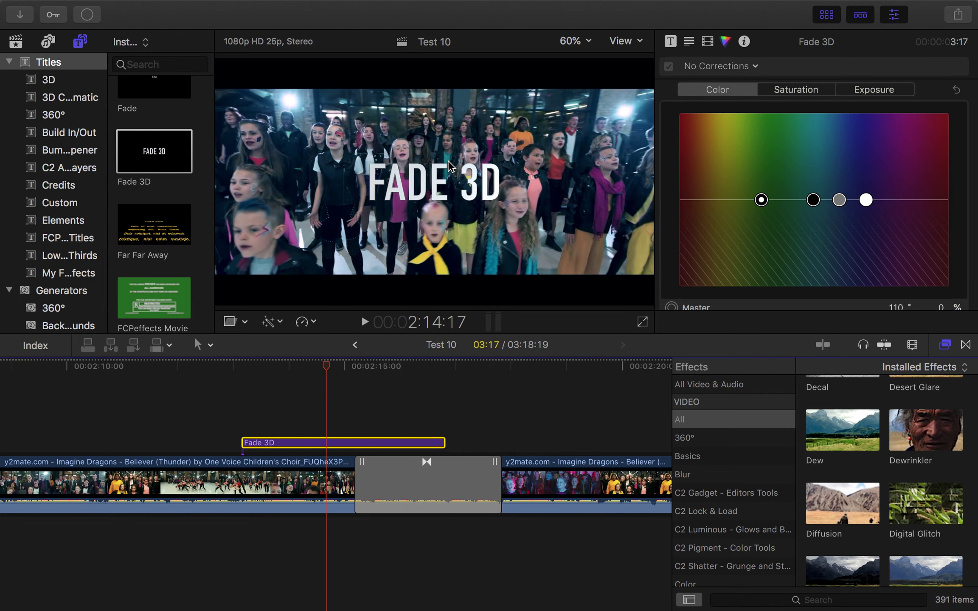
# Search the installed effects for "earth" and apply the Earthquake effect to the Fade 3D title
pyautogui.scroll(-3, 828, 513)
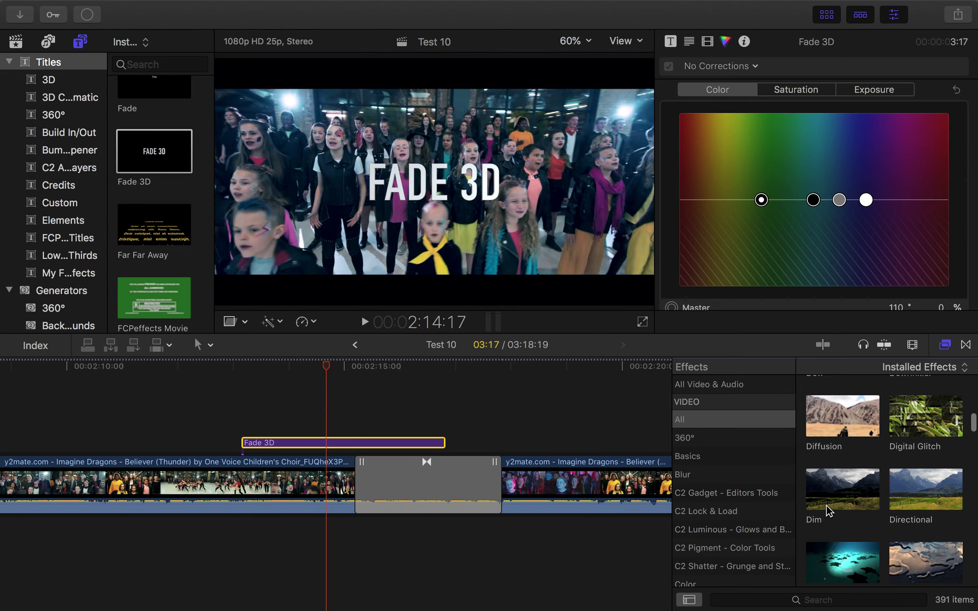
pyautogui.click(728, 600)
pyautogui.write('ea')
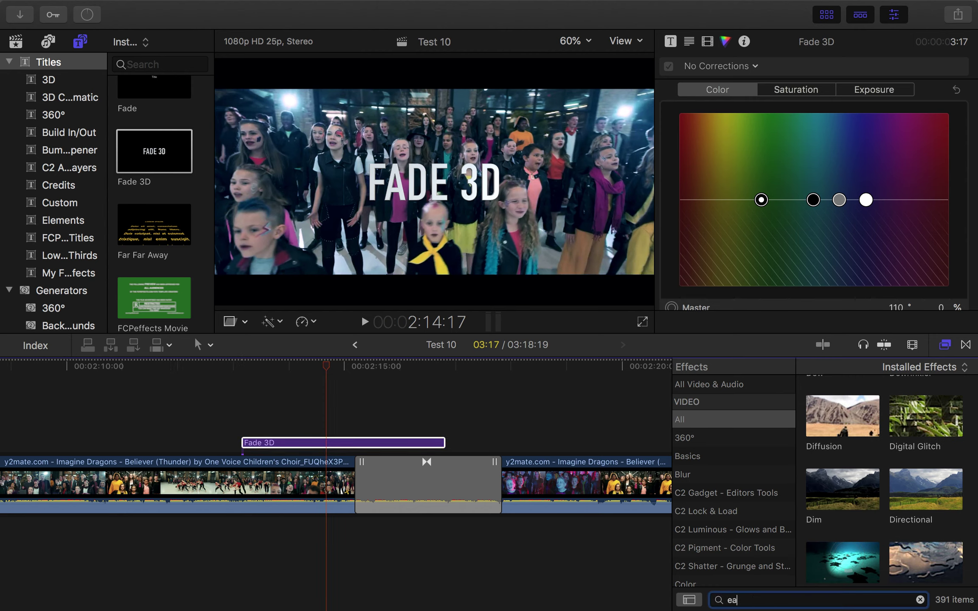
pyautogui.write('r')
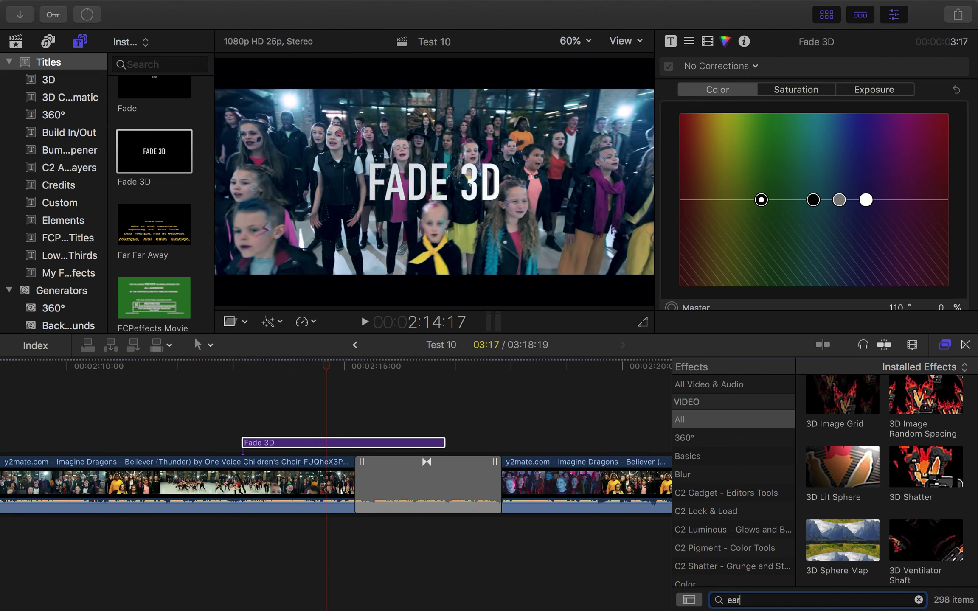
pyautogui.write('th')
pyautogui.moveTo(838, 433); pyautogui.dragTo(401, 445)
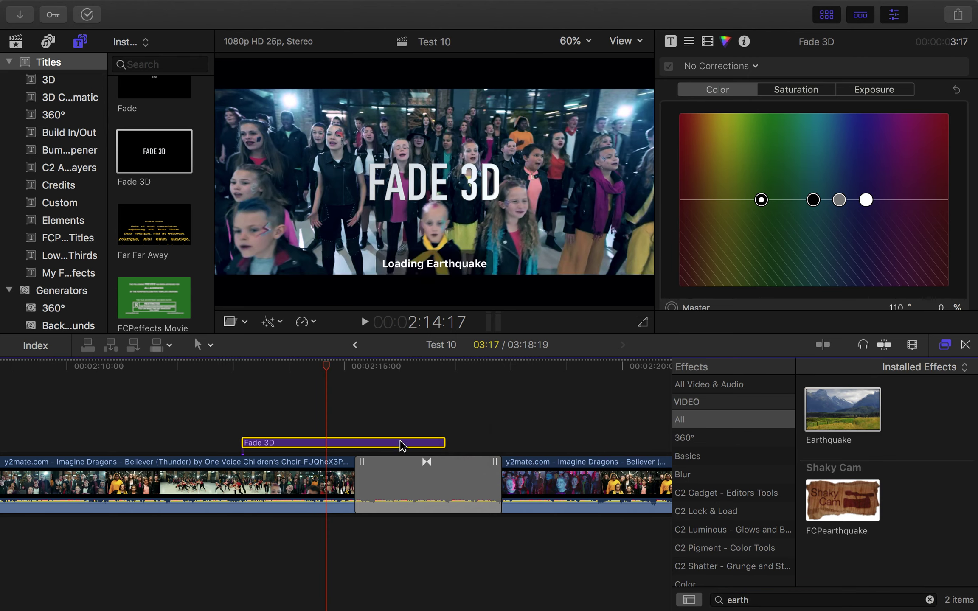
# Play back the Fade 3D title with its effect from 02:13:02 through the transition
pyautogui.click(238, 365)
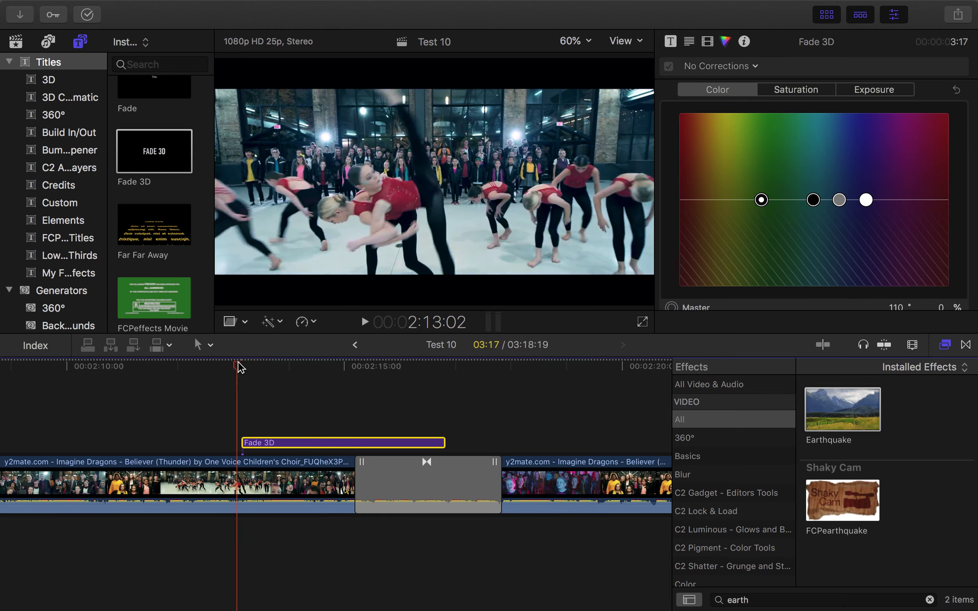
pyautogui.press('space')
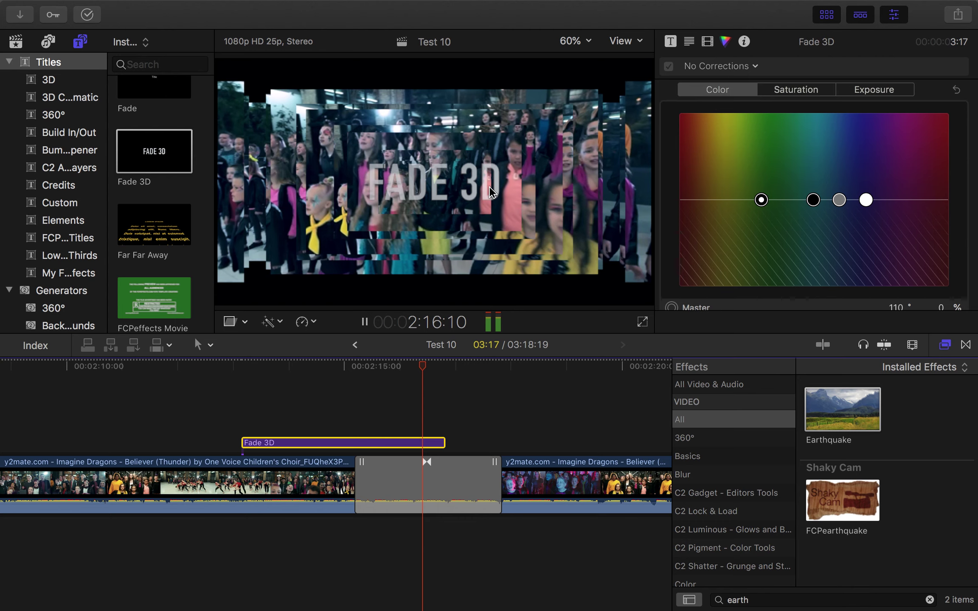
pyautogui.press('space')
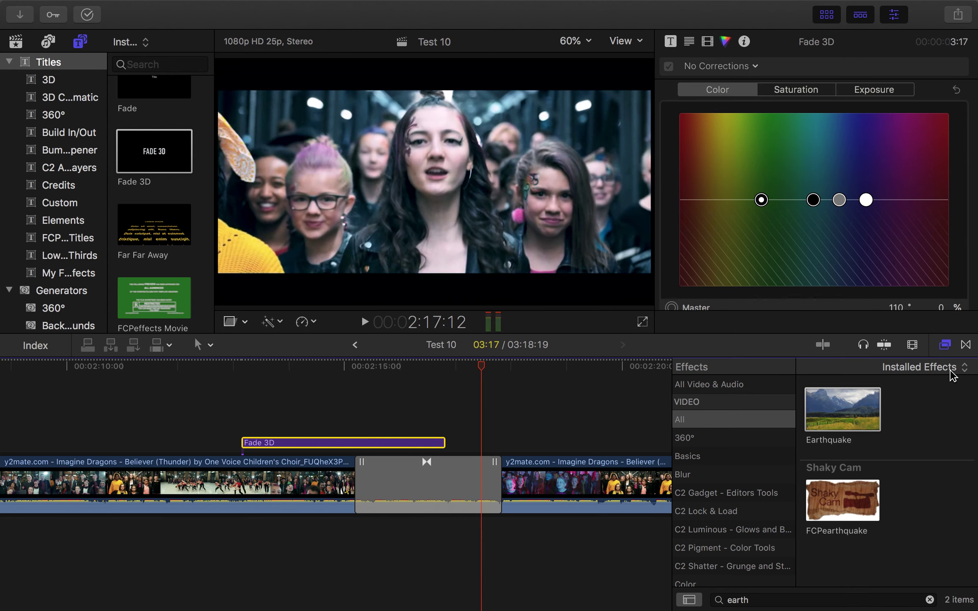
# Clear the effects search and show the effects in the Light category
pyautogui.click(930, 600)
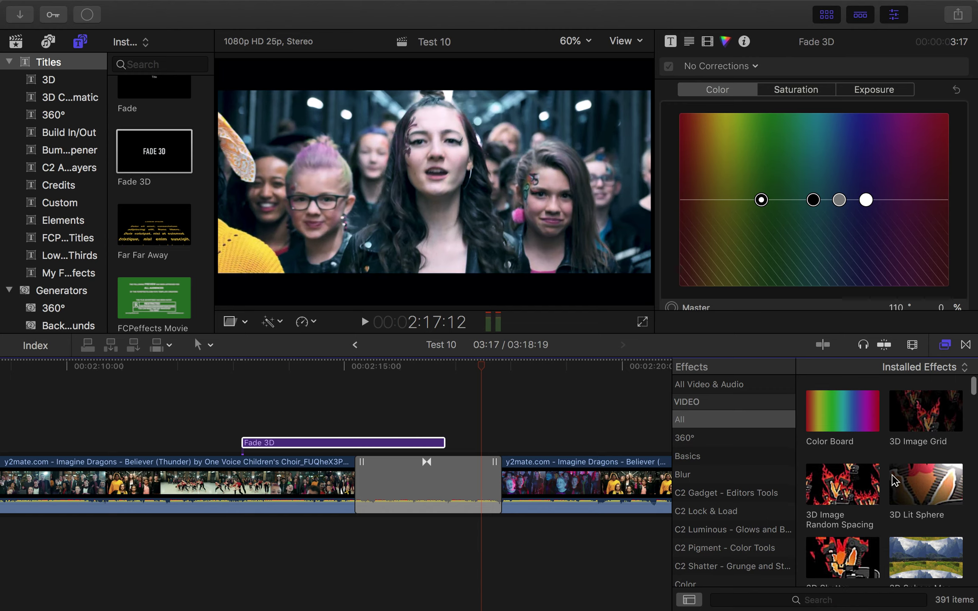
pyautogui.scroll(-5, 725, 450)
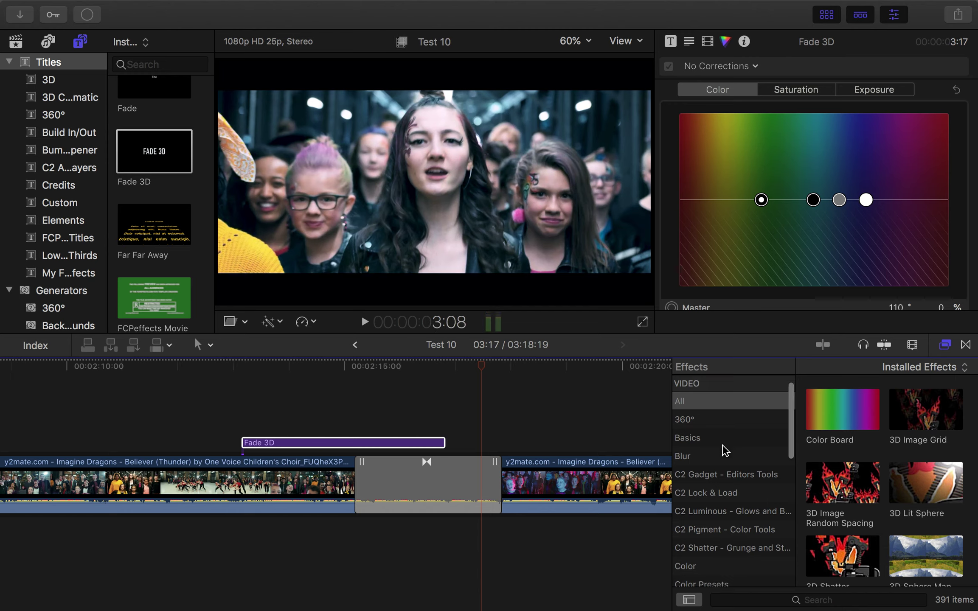
pyautogui.scroll(-1, 723, 447)
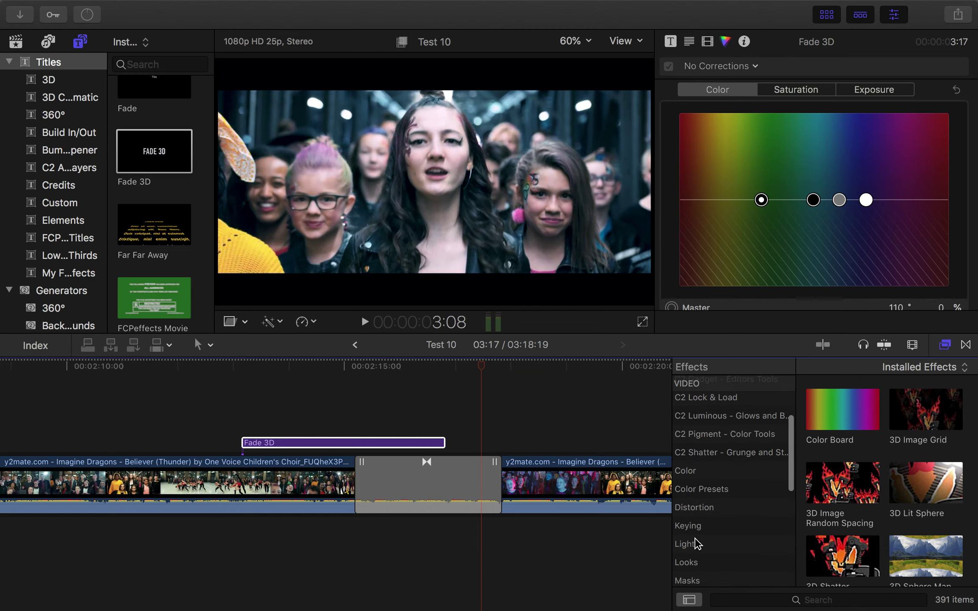
pyautogui.click(688, 548)
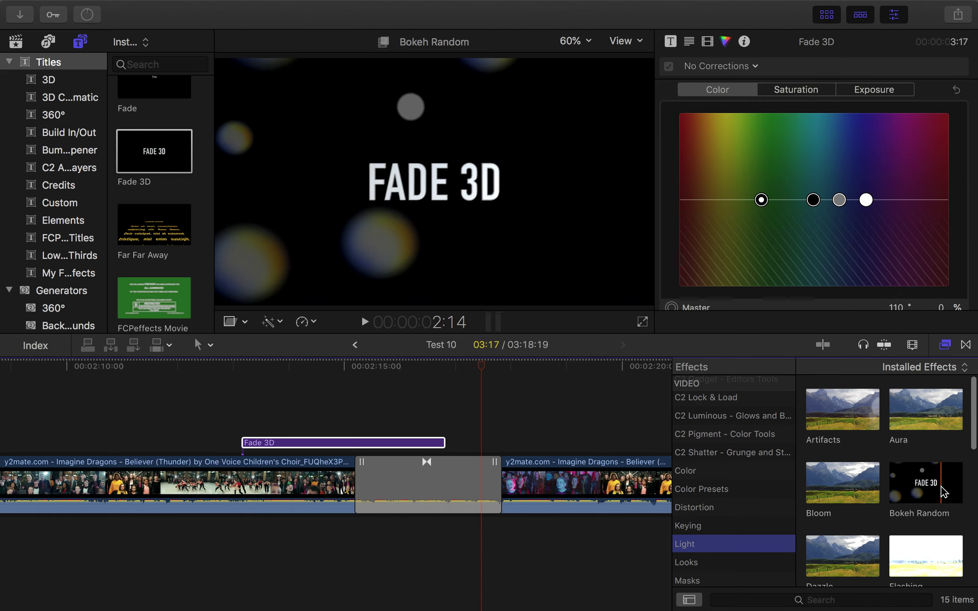
# Apply the Bokeh Random effect to the clip before the transition and play it back from about 02:11
pyautogui.click(249, 483)
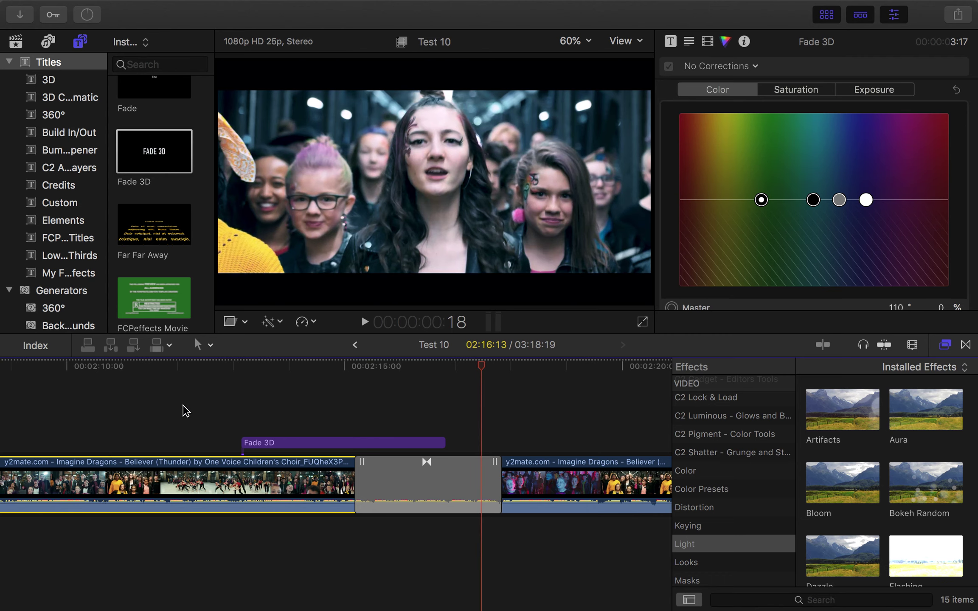
pyautogui.click(159, 365)
pyautogui.moveTo(878, 495); pyautogui.dragTo(140, 490)
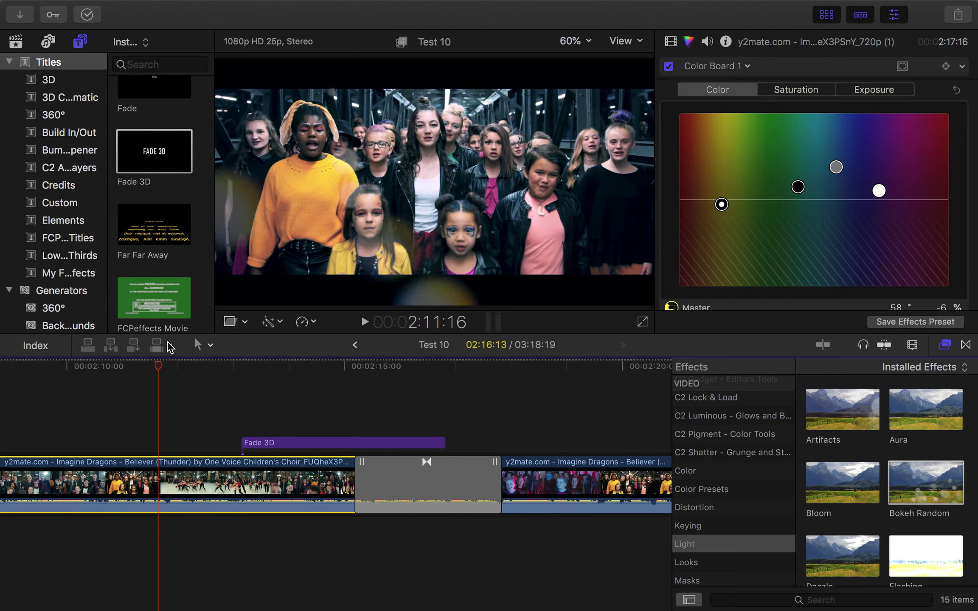
pyautogui.click(120, 365)
pyautogui.press('space')
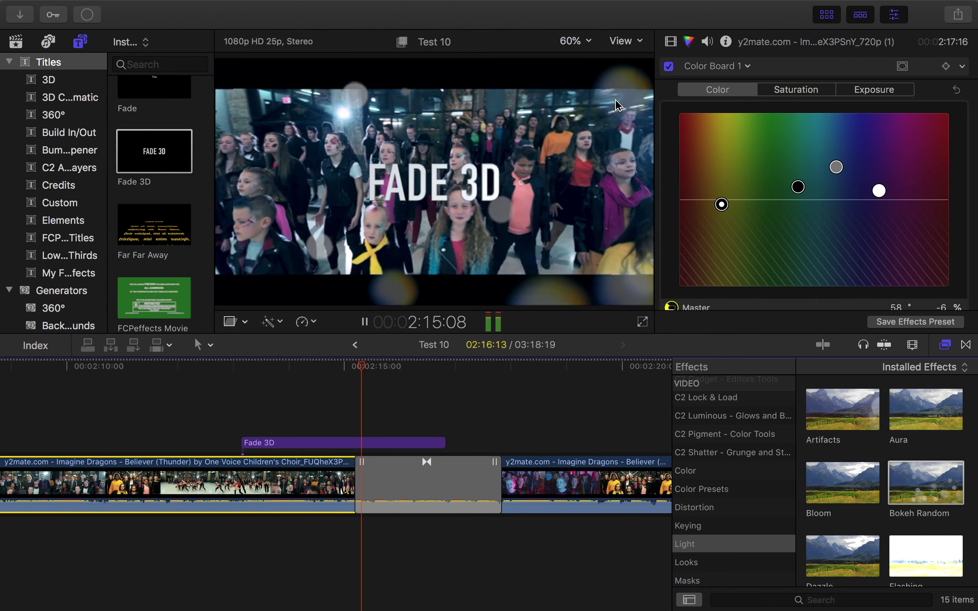
# Stop playback, apply the Flashing effect to the clip before the transition, and play it back from about 02:12
pyautogui.press('space')
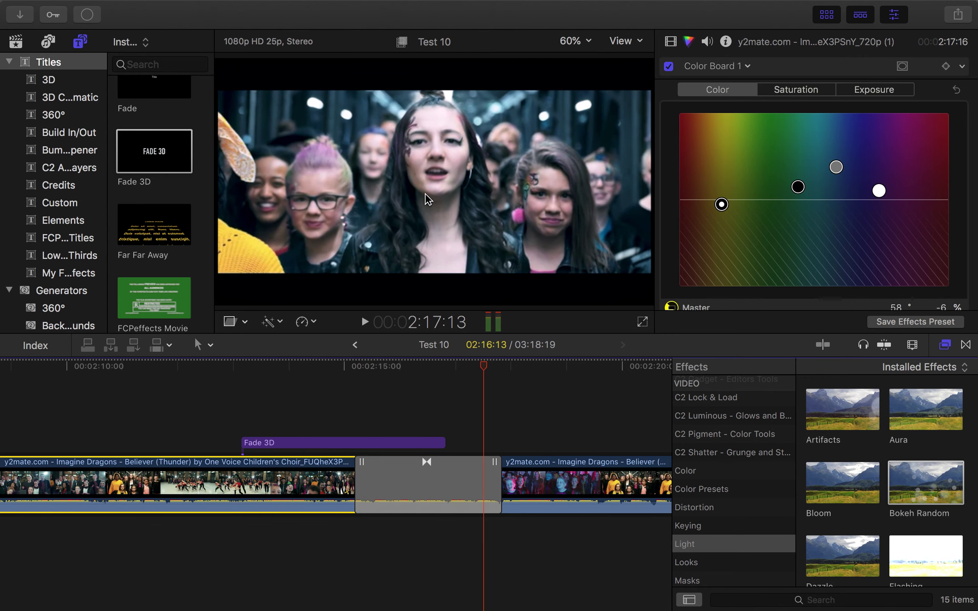
pyautogui.scroll(-3, 928, 485)
pyautogui.scroll(3, 896, 496)
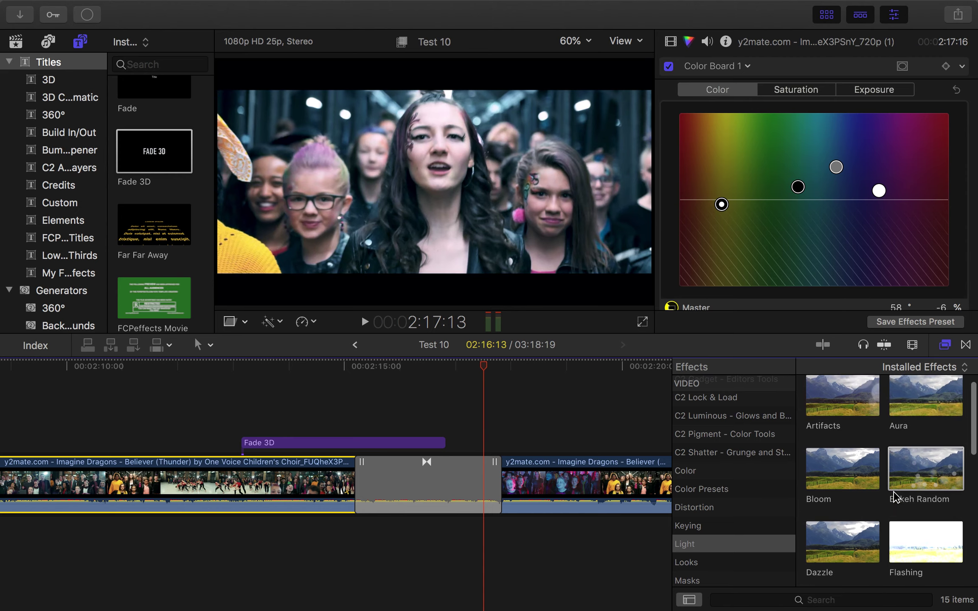
pyautogui.scroll(-3, 895, 496)
pyautogui.moveTo(928, 484); pyautogui.dragTo(280, 488)
pyautogui.click(203, 365)
pyautogui.press('space')
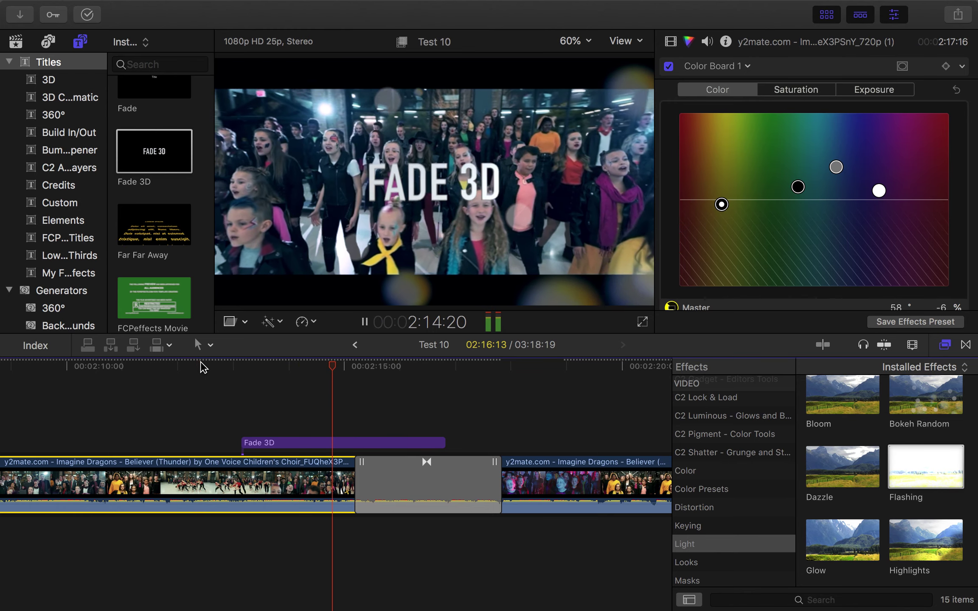
pyautogui.press('space')
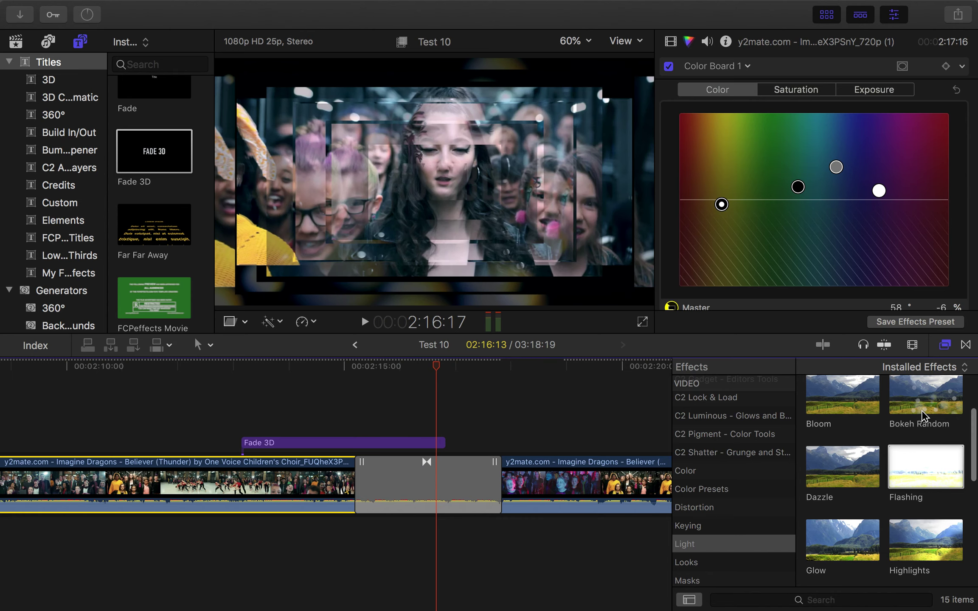
# Show the clip's video settings and, with the playhead at 02:12:11, set the Flashing effect's intensity to 27.53
pyautogui.scroll(1, 922, 416)
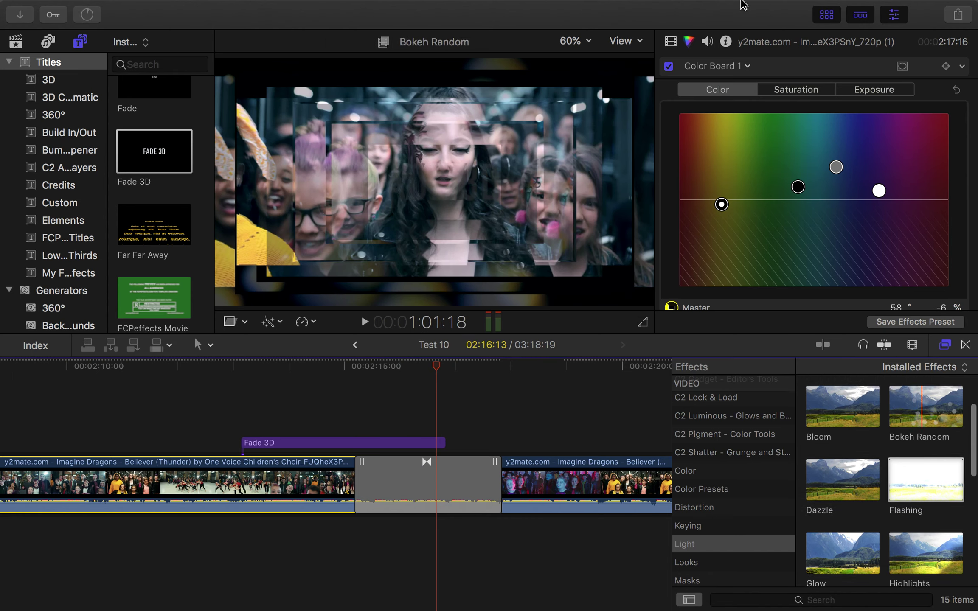
pyautogui.click(670, 41)
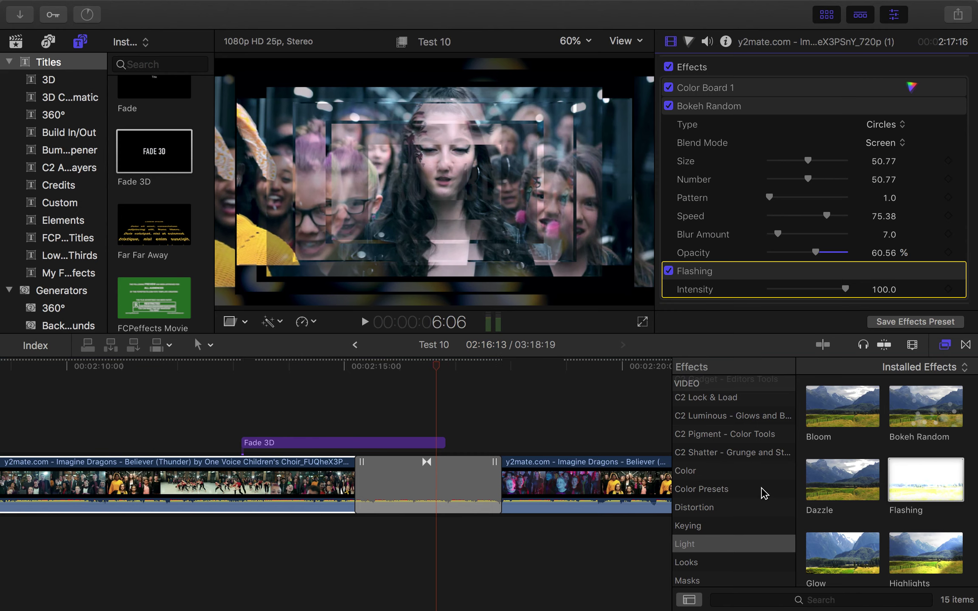
pyautogui.click(201, 379)
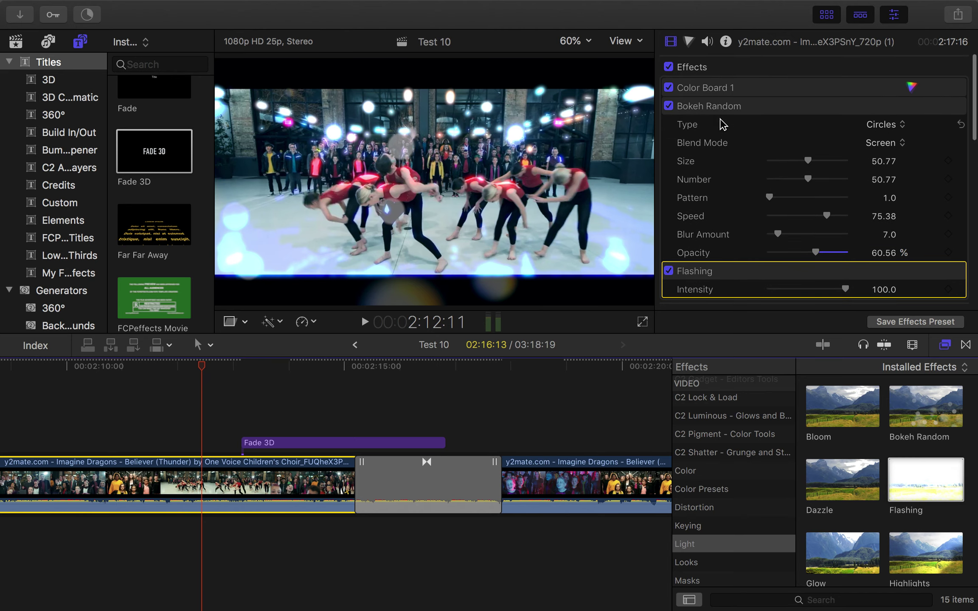
pyautogui.scroll(-3, 721, 124)
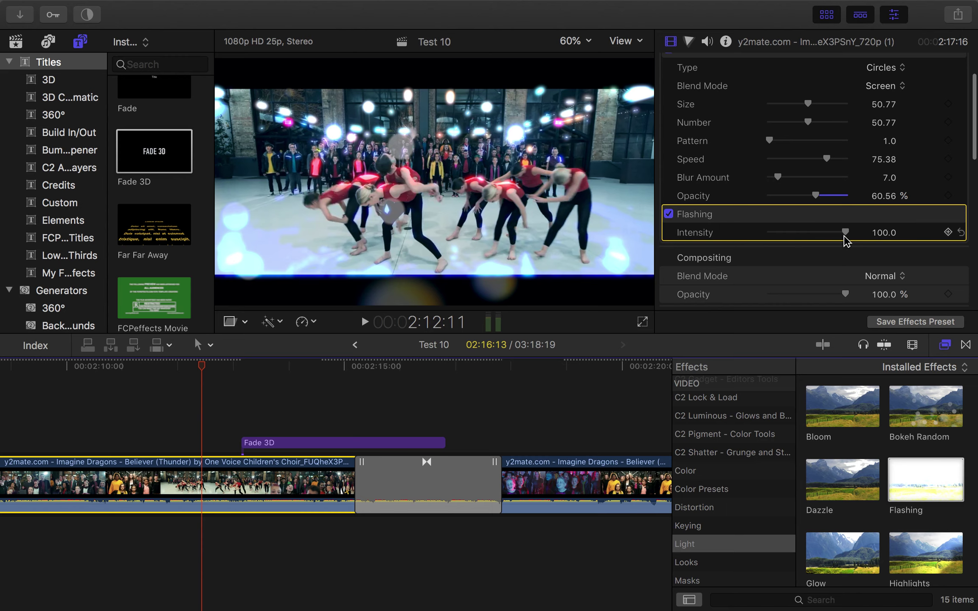
pyautogui.moveTo(844, 235); pyautogui.dragTo(790, 237)
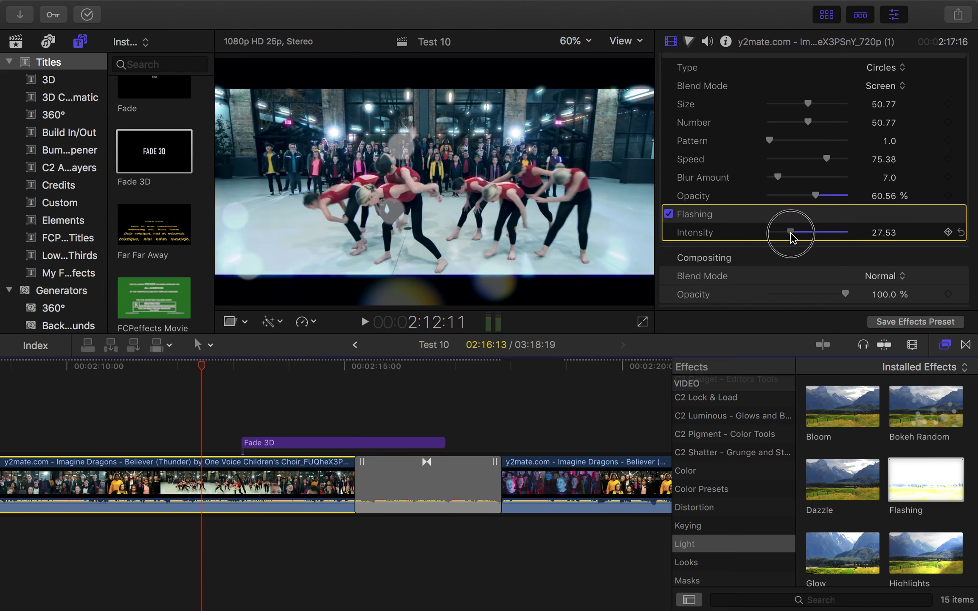
# Look through the clip's video settings and play back the adjusted Flashing effect from 02:12:11 into the transition
pyautogui.scroll(-6, 815, 277)
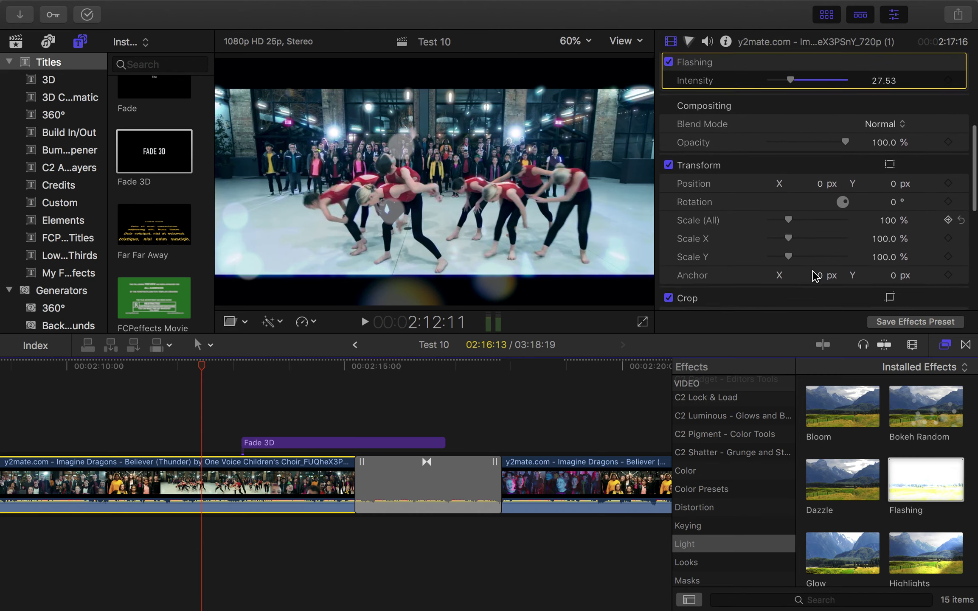
pyautogui.scroll(10, 815, 276)
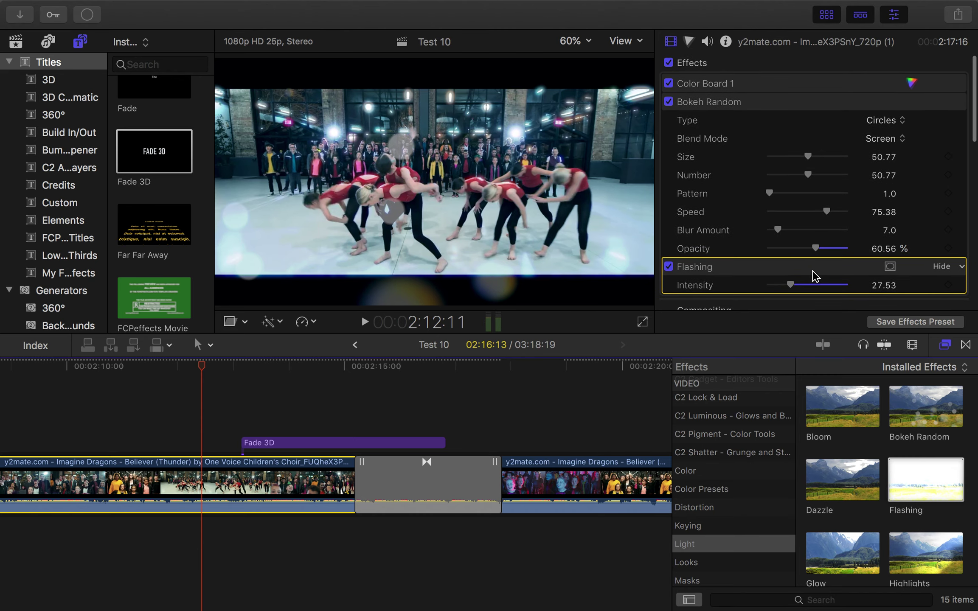
pyautogui.scroll(-5, 814, 277)
pyautogui.scroll(-5, 814, 277)
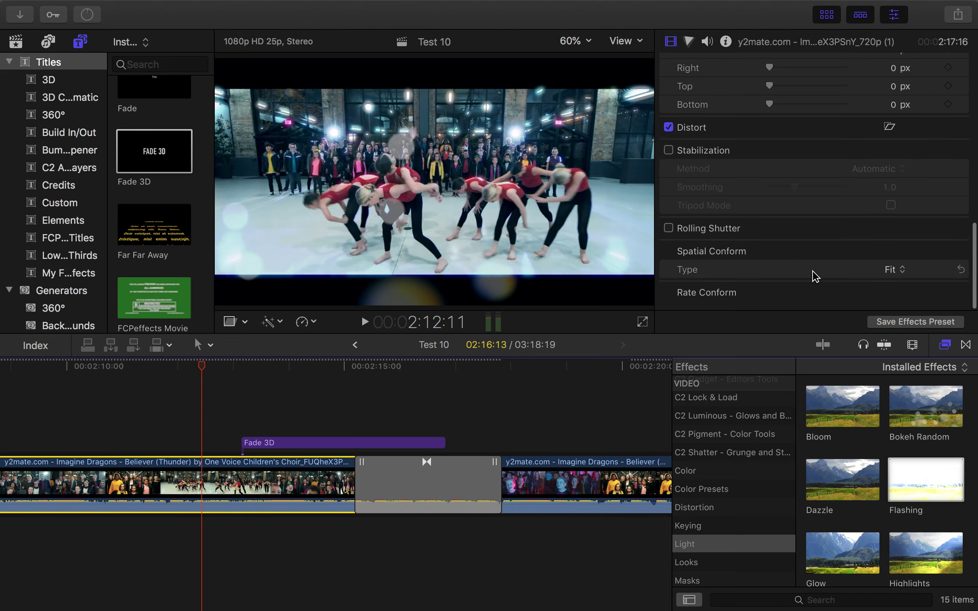
pyautogui.scroll(10, 822, 249)
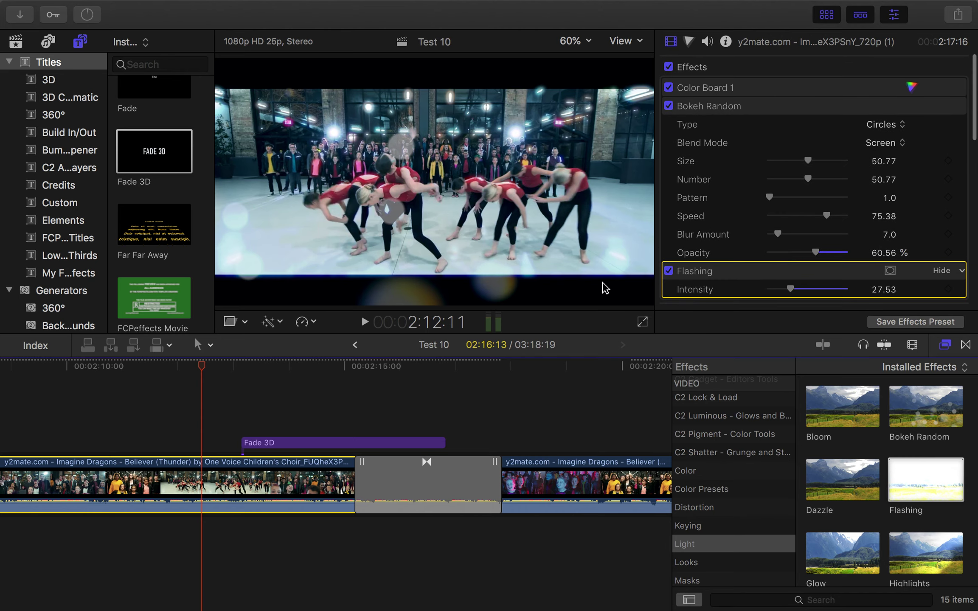
pyautogui.press('space')
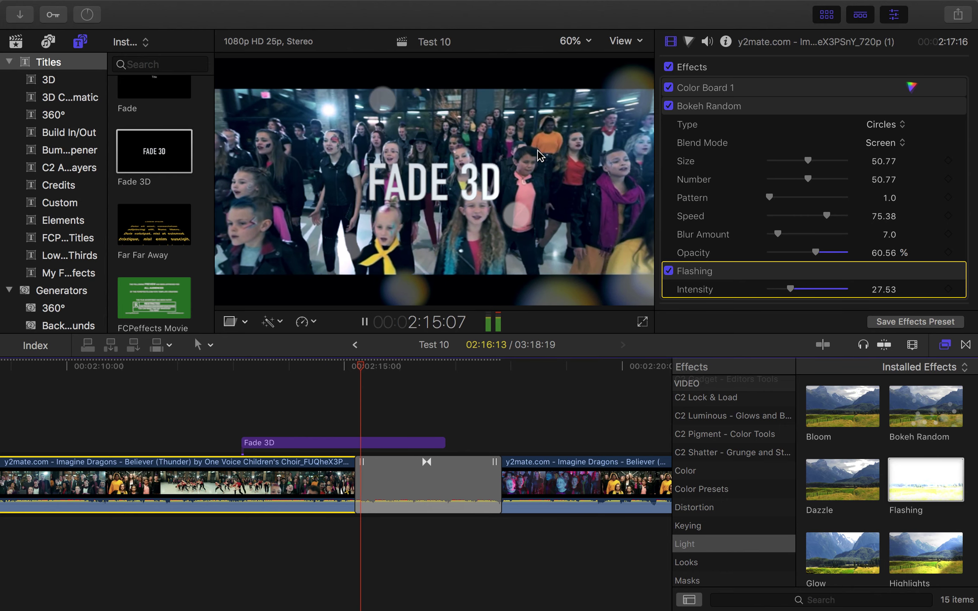
pyautogui.press('space')
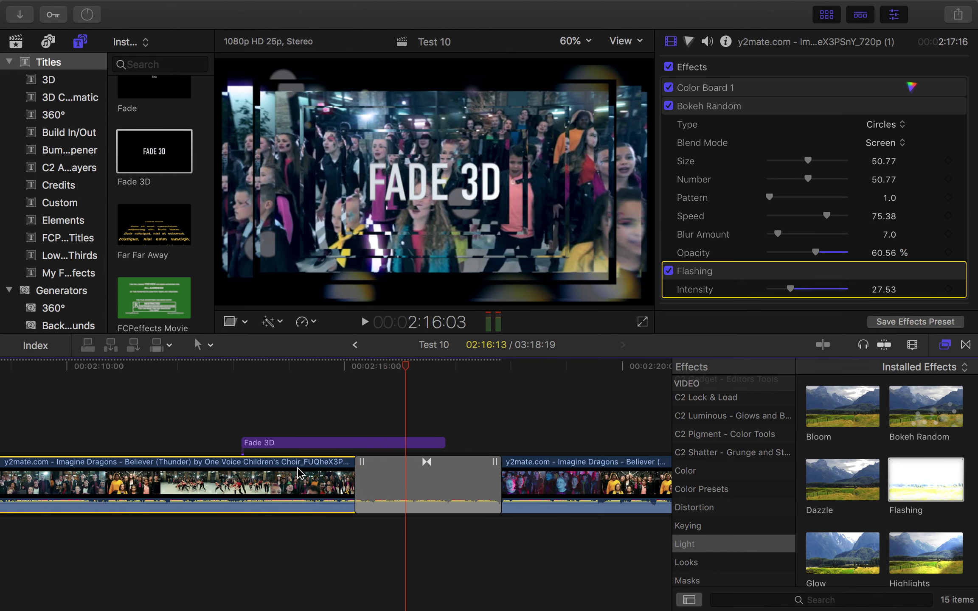
# At 02:11:23, set Bokeh Random to type Hexagons, size 78.48, number 0, pattern 3.27 and opacity 87.44 %
pyautogui.moveTo(153, 375); pyautogui.dragTo(175, 374)
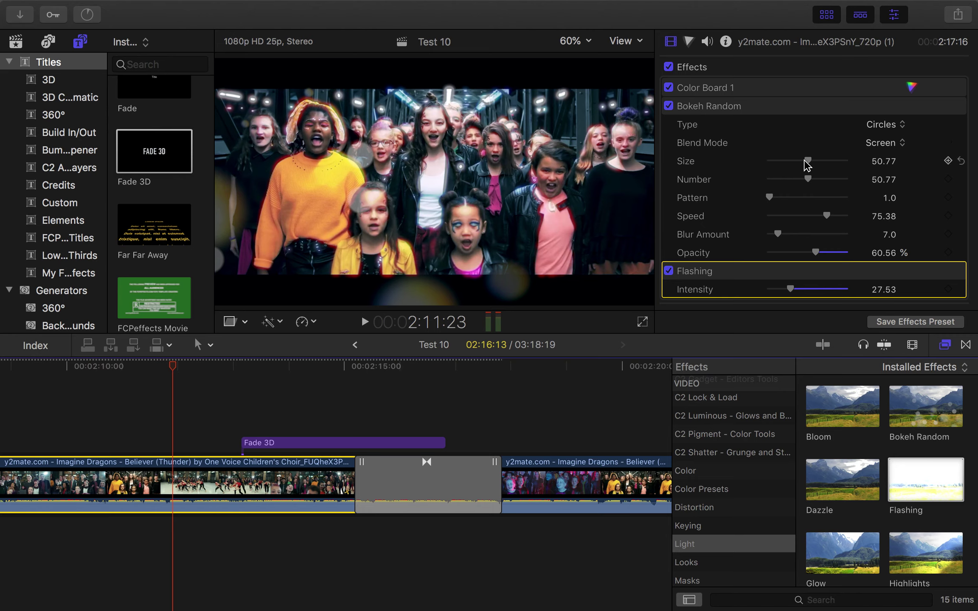
pyautogui.moveTo(810, 164); pyautogui.dragTo(790, 200)
pyautogui.click(895, 128)
pyautogui.click(896, 143)
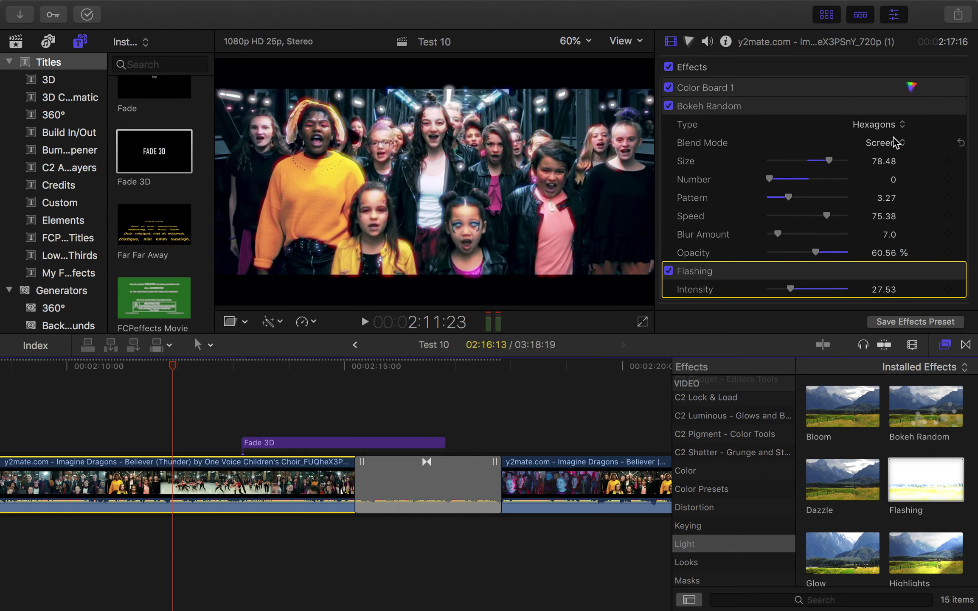
pyautogui.scroll(-4, 821, 201)
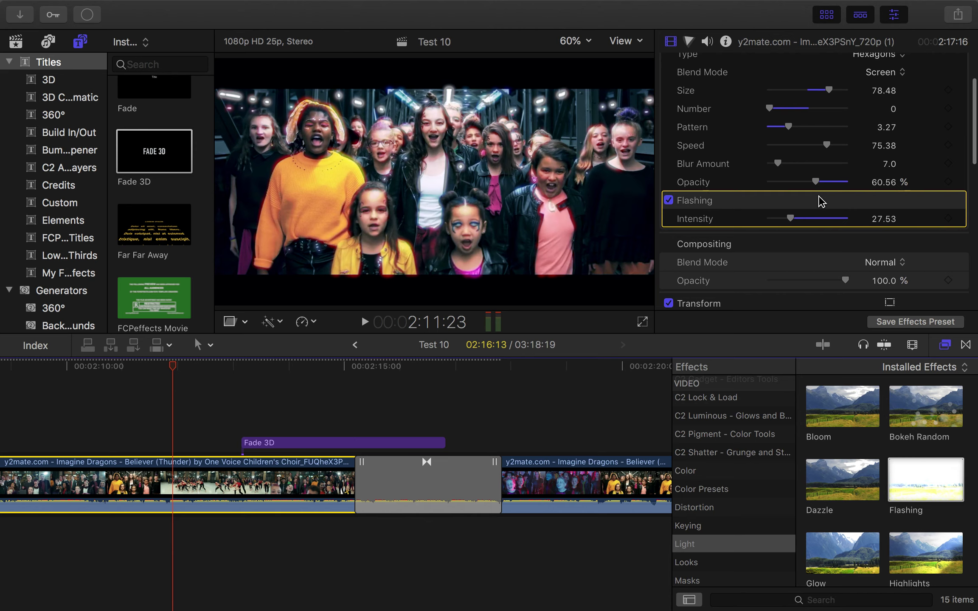
pyautogui.moveTo(816, 183); pyautogui.dragTo(835, 182)
# Move the playhead to 02:10:23 and look through the clip's transform, crop and stabilization settings and the Light effects
pyautogui.click(117, 366)
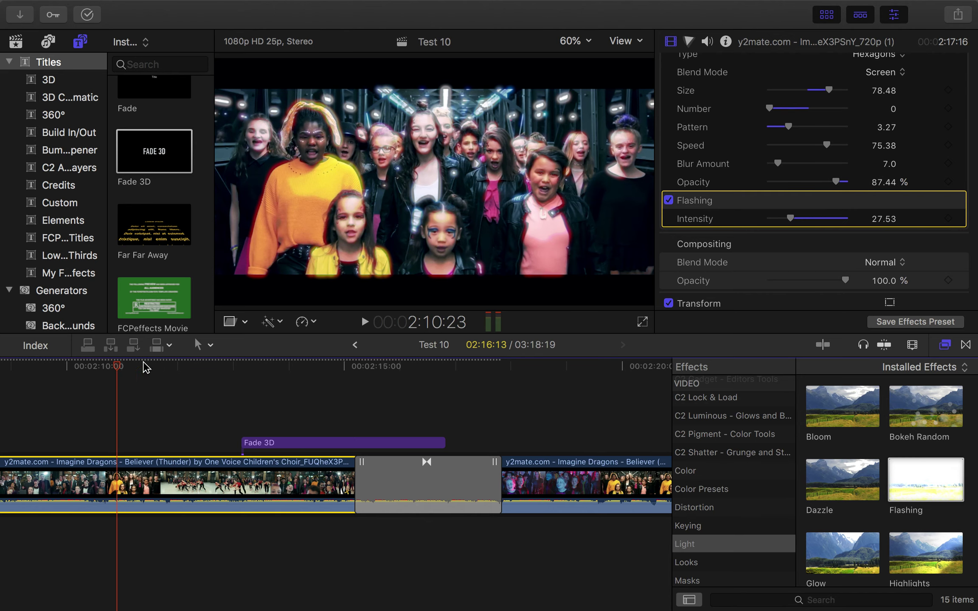
pyautogui.scroll(-10, 747, 140)
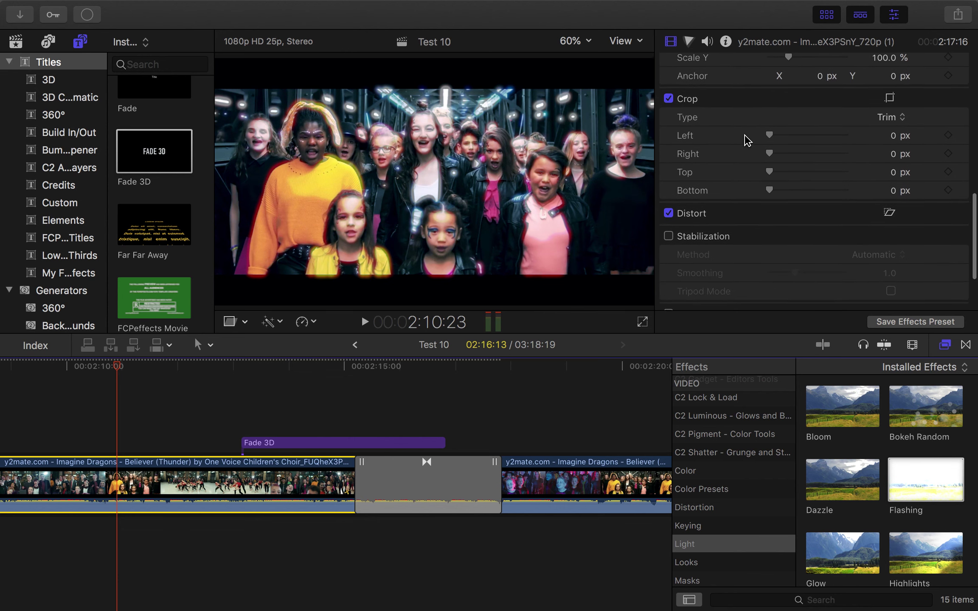
pyautogui.scroll(-3, 749, 216)
pyautogui.scroll(15, 748, 207)
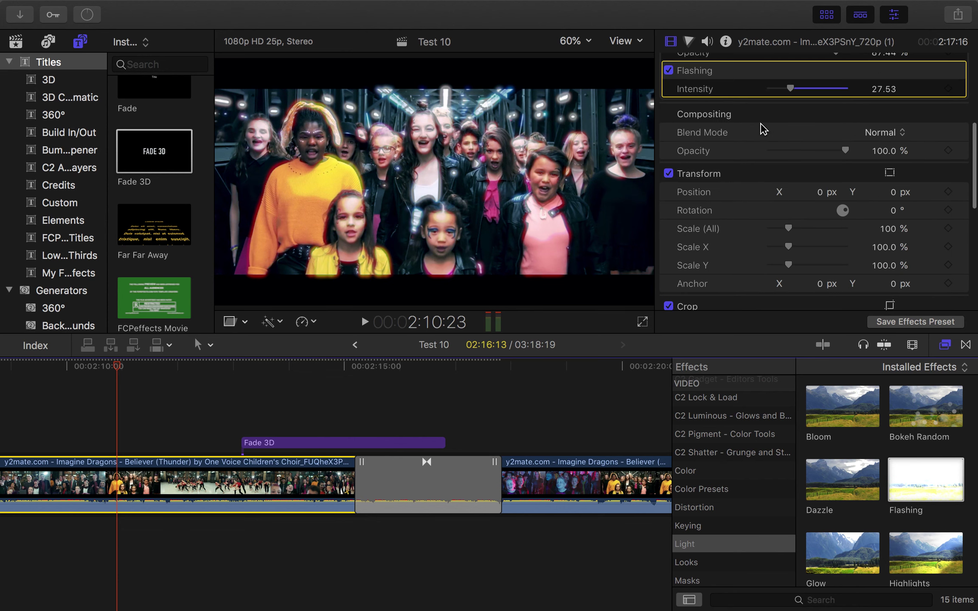
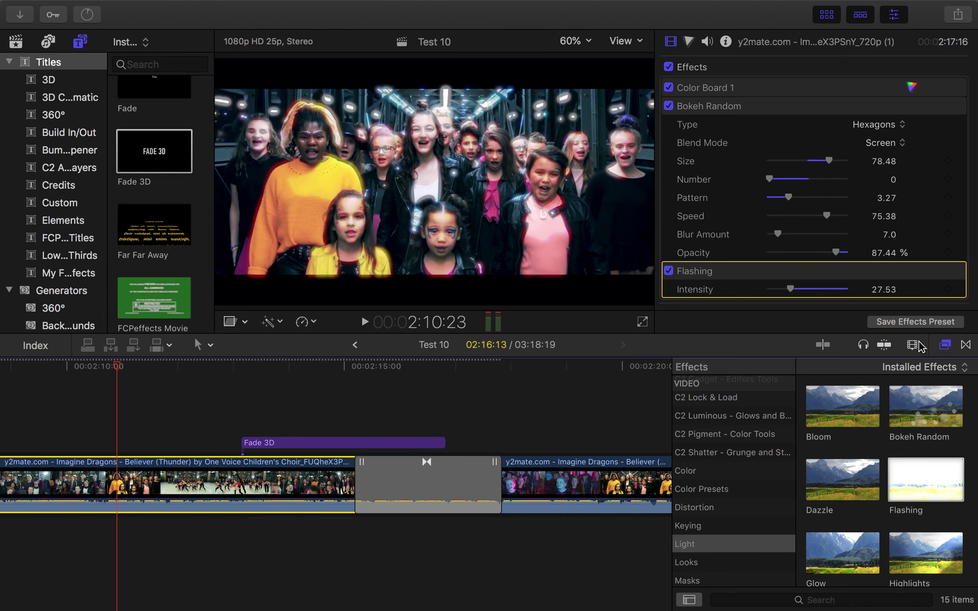
pyautogui.scroll(-10, 857, 498)
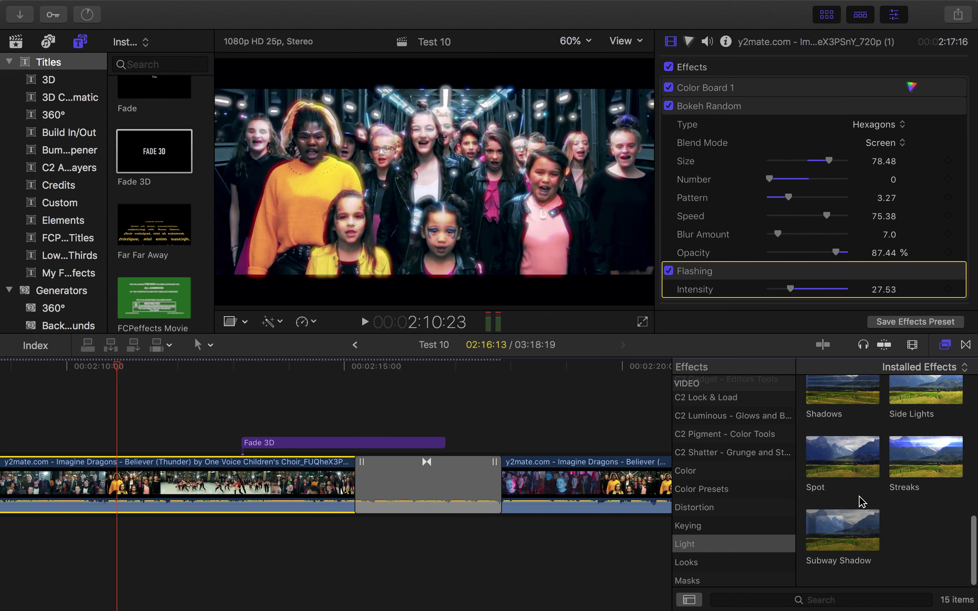
pyautogui.scroll(8, 834, 441)
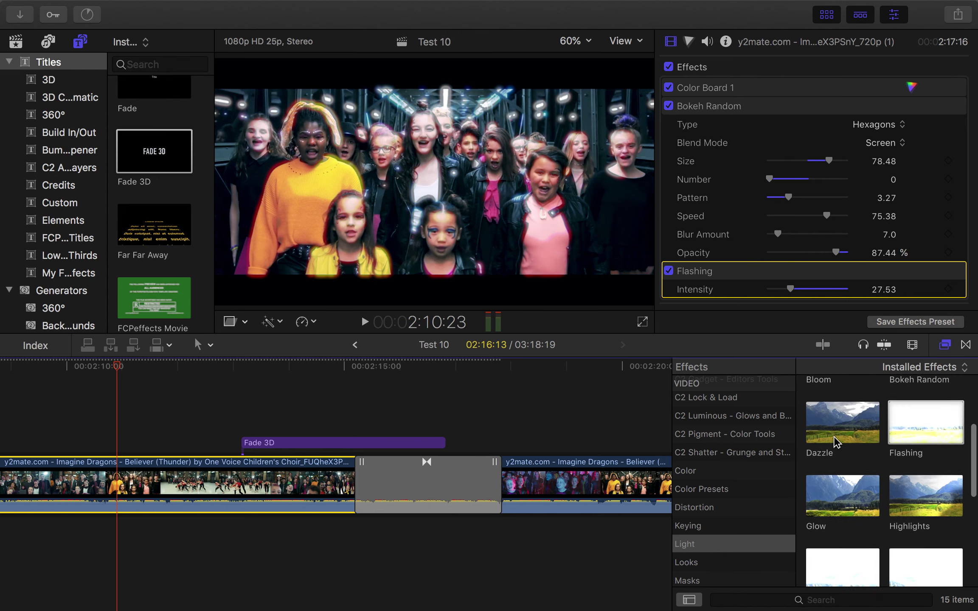
pyautogui.scroll(3, 885, 454)
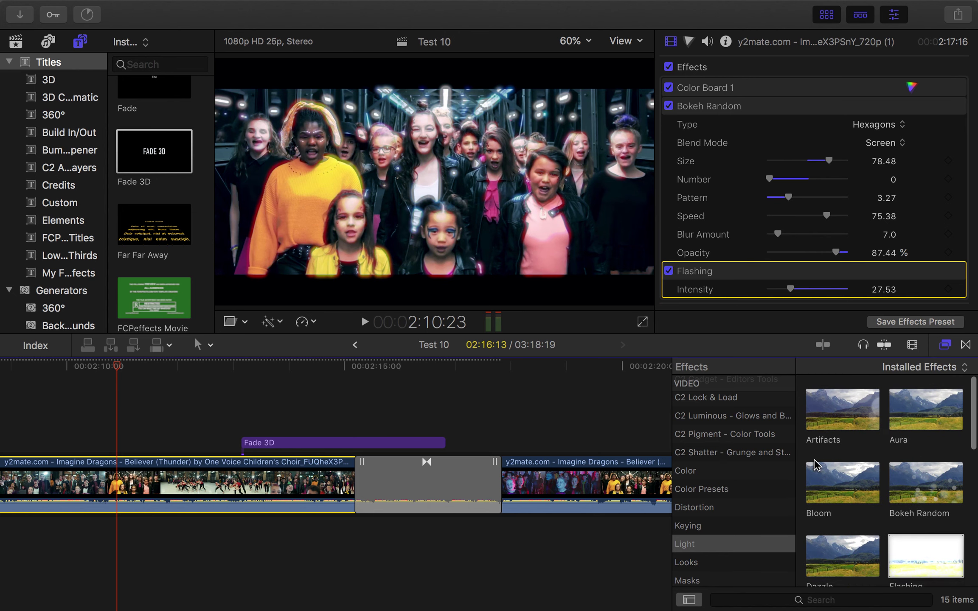
# Detach the audio from the long video clip before the transition
pyautogui.hscroll(-15, 295, 488)
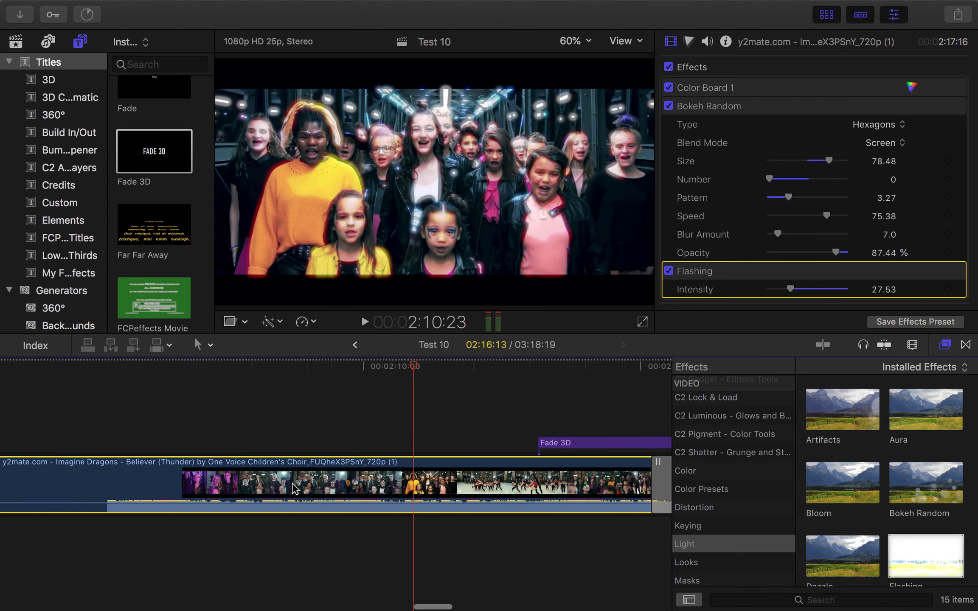
pyautogui.hscroll(-15, 296, 488)
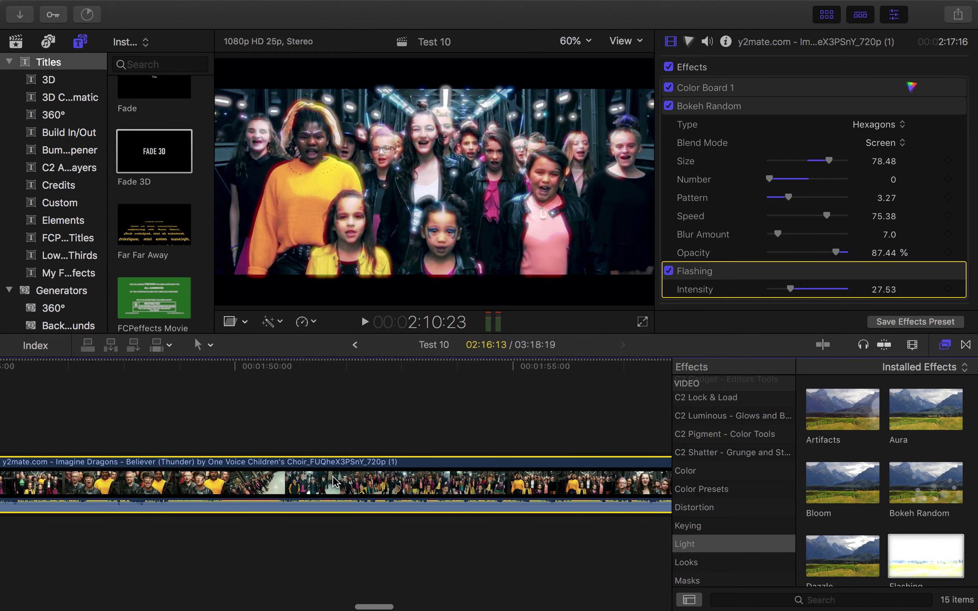
pyautogui.rightClick(312, 483)
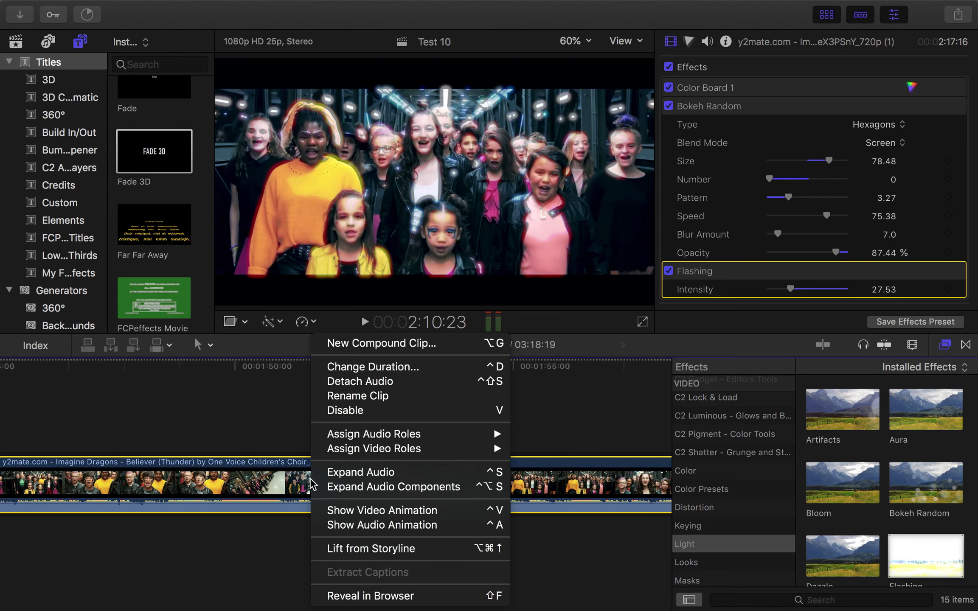
pyautogui.click(346, 382)
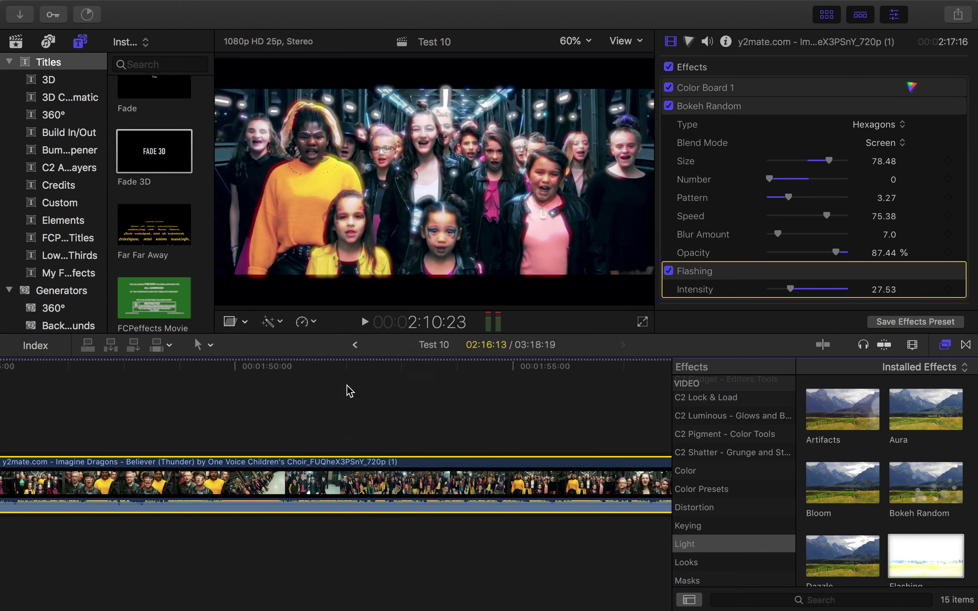
# Select the detached audio clip and lower its volume to -3.0 dB
pyautogui.hscroll(-10, 306, 583)
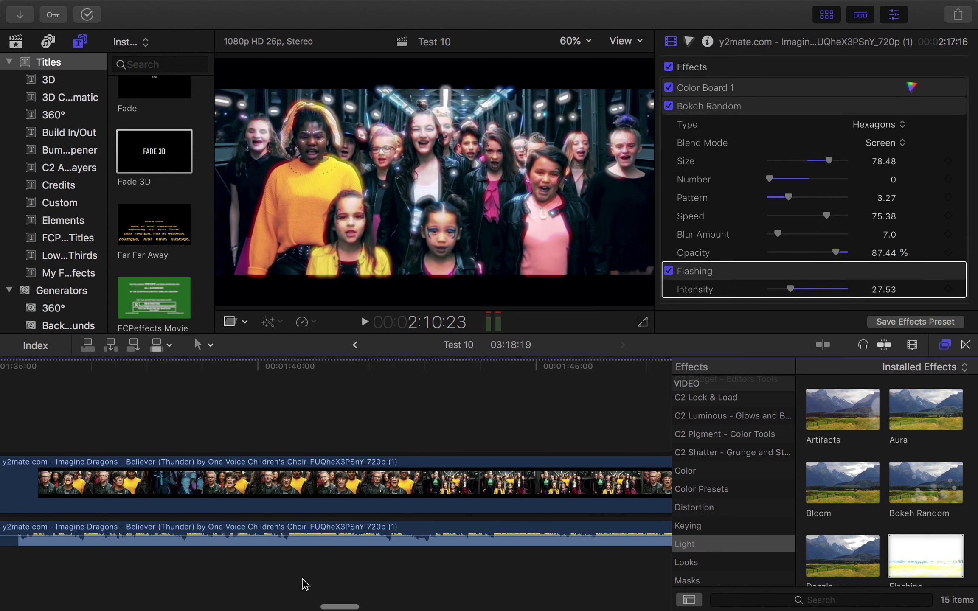
pyautogui.hscroll(-10, 323, 535)
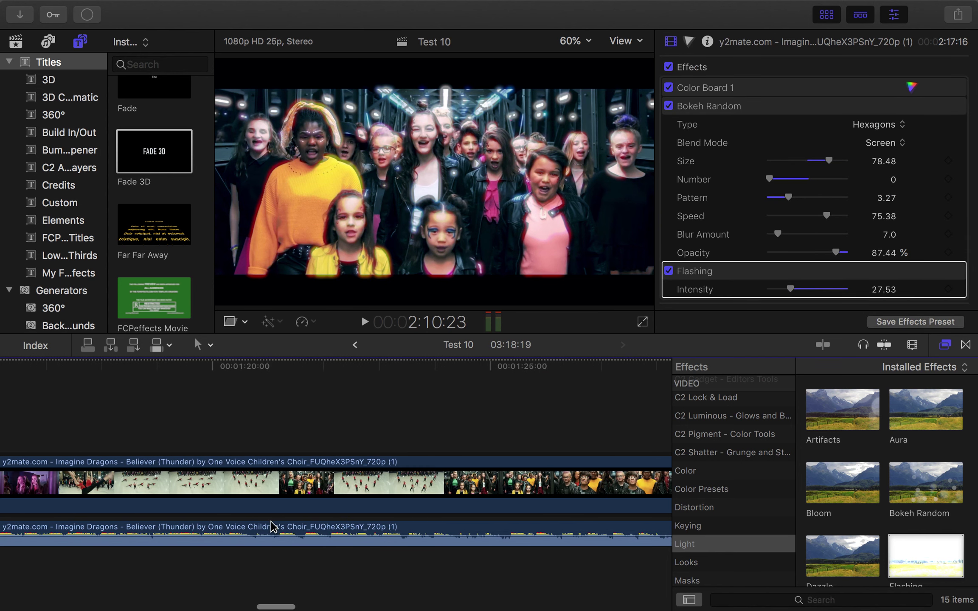
pyautogui.moveTo(269, 534); pyautogui.dragTo(269, 534)
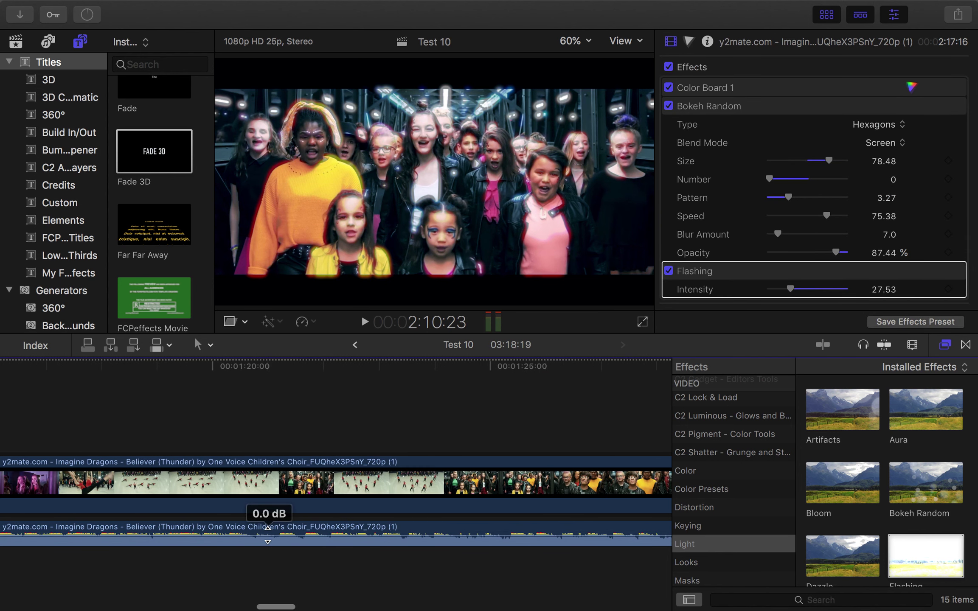
pyautogui.click(288, 537)
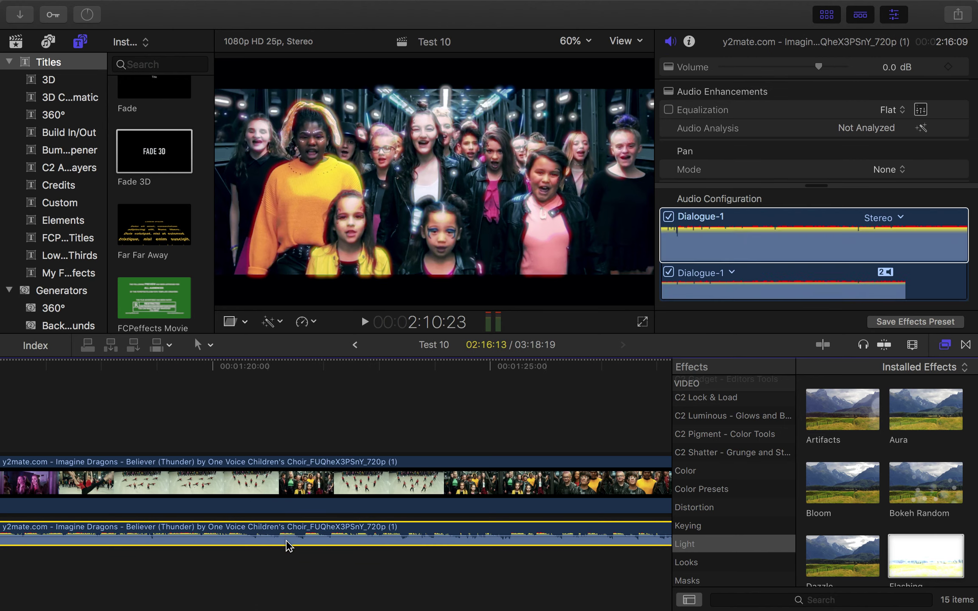
pyautogui.click(287, 536)
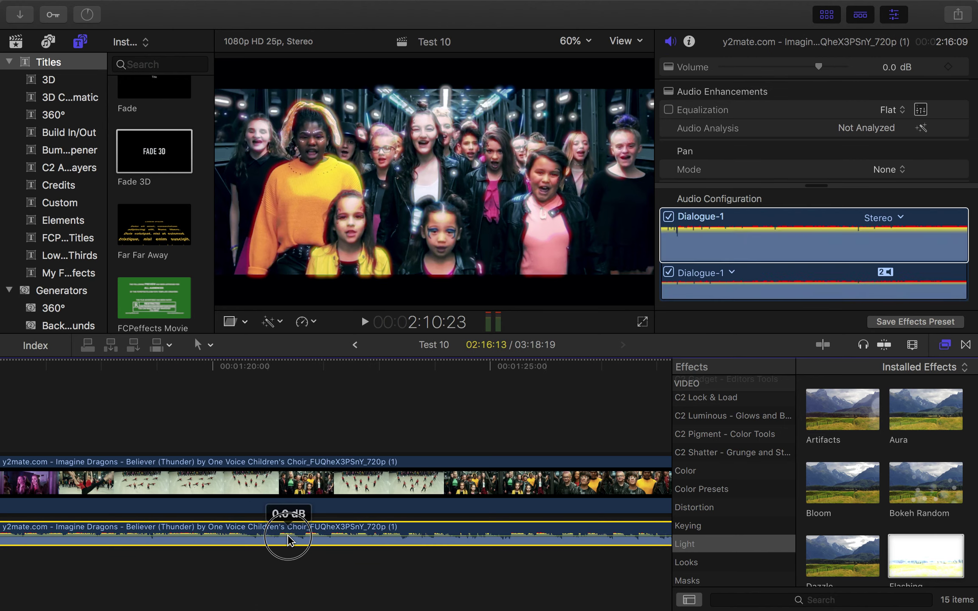
pyautogui.moveTo(288, 545); pyautogui.dragTo(288, 543)
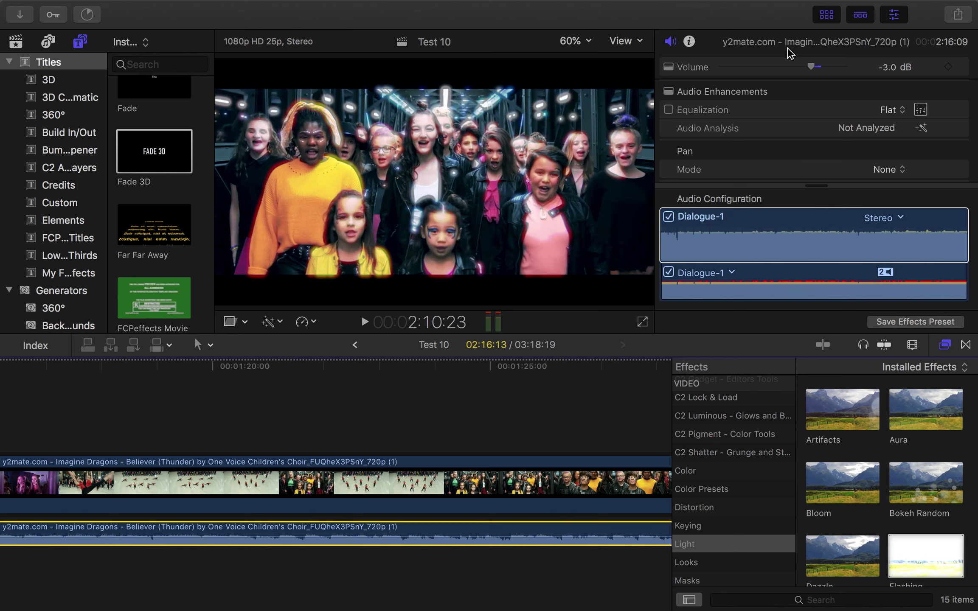
# Raise the detached audio's volume to 0.1 dB and open its graphic equalizer with the Flat preset, closing it without altering any band
pyautogui.moveTo(814, 69)
pyautogui.mouseDown()
pyautogui.moveTo(777, 67)
pyautogui.moveTo(816, 73)
pyautogui.mouseUp()
pyautogui.moveTo(820, 75); pyautogui.dragTo(823, 73)
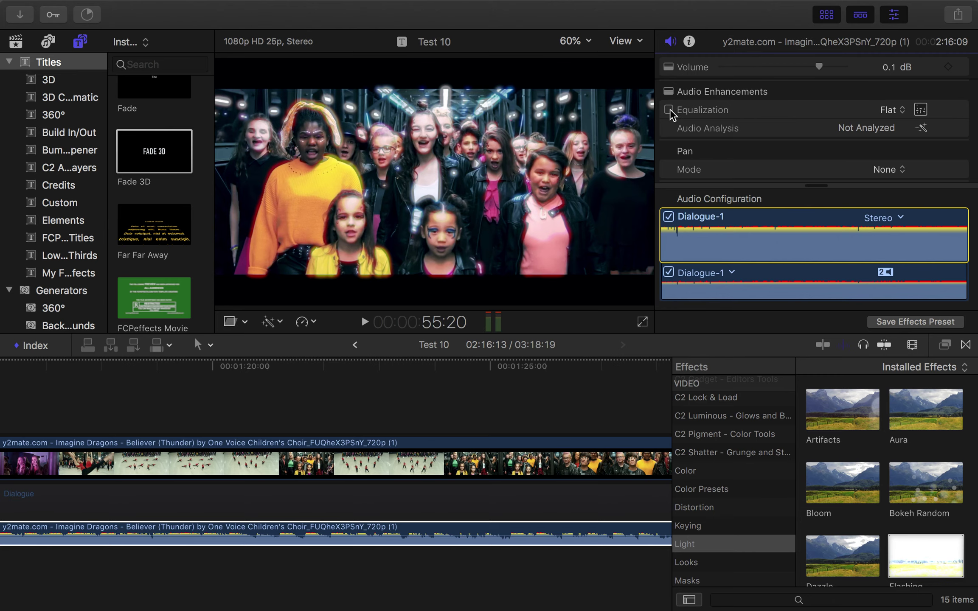
pyautogui.click(923, 111)
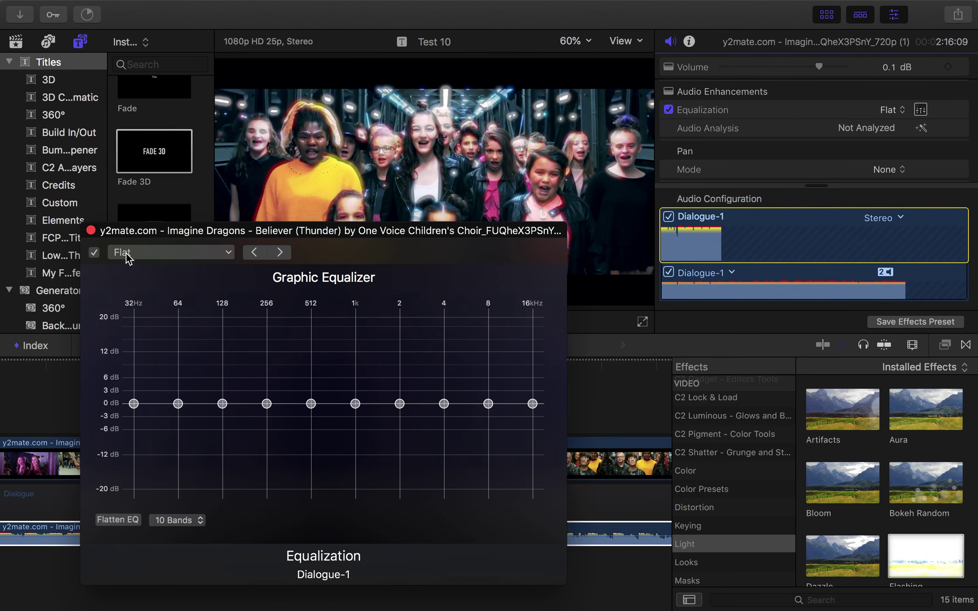
pyautogui.click(91, 230)
pyautogui.scroll(-2, 792, 170)
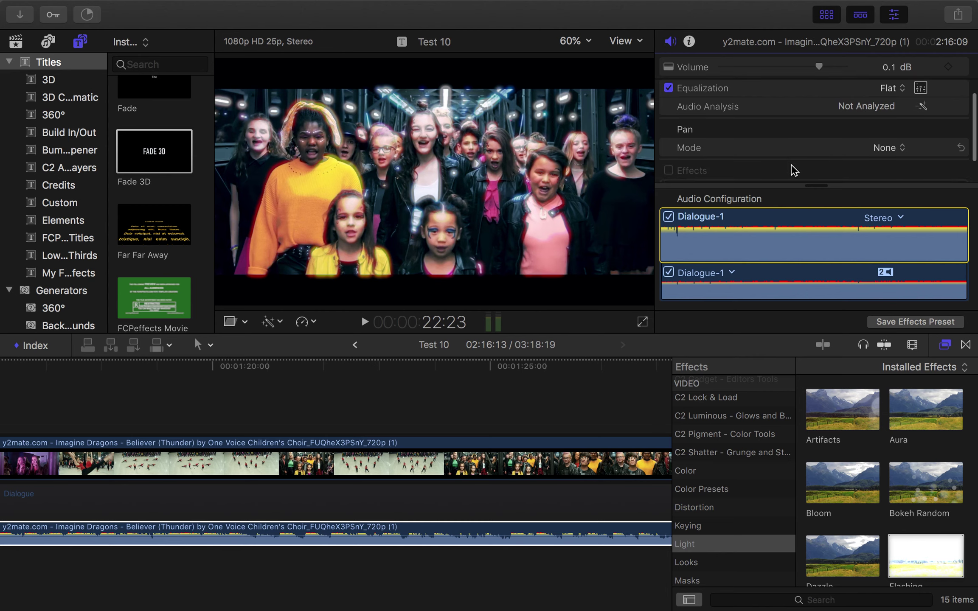
# Look through the detached audio's pan modes and its other audio settings
pyautogui.click(903, 140)
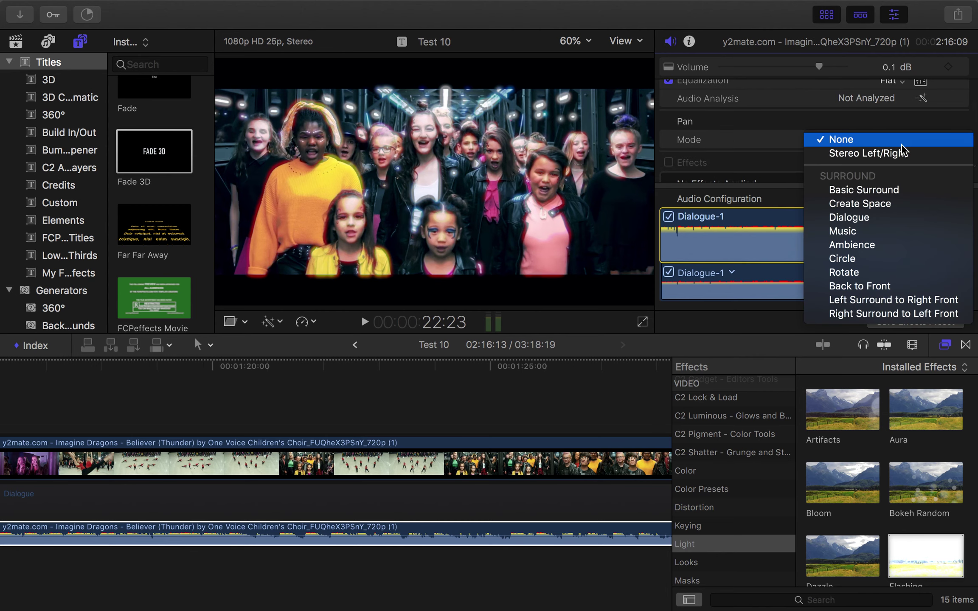
pyautogui.click(764, 149)
pyautogui.scroll(2, 809, 125)
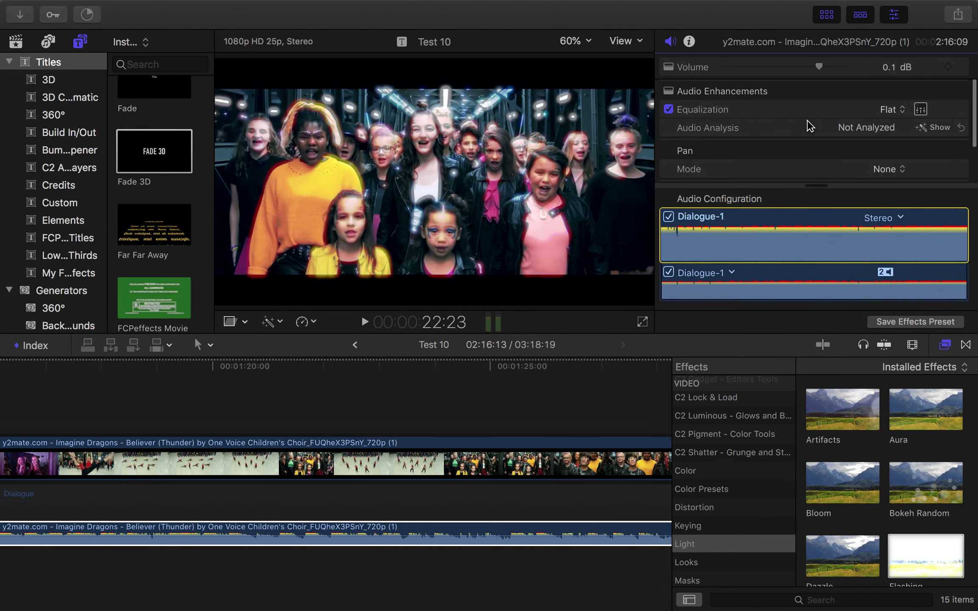
pyautogui.scroll(-3, 808, 125)
pyautogui.scroll(3, 807, 126)
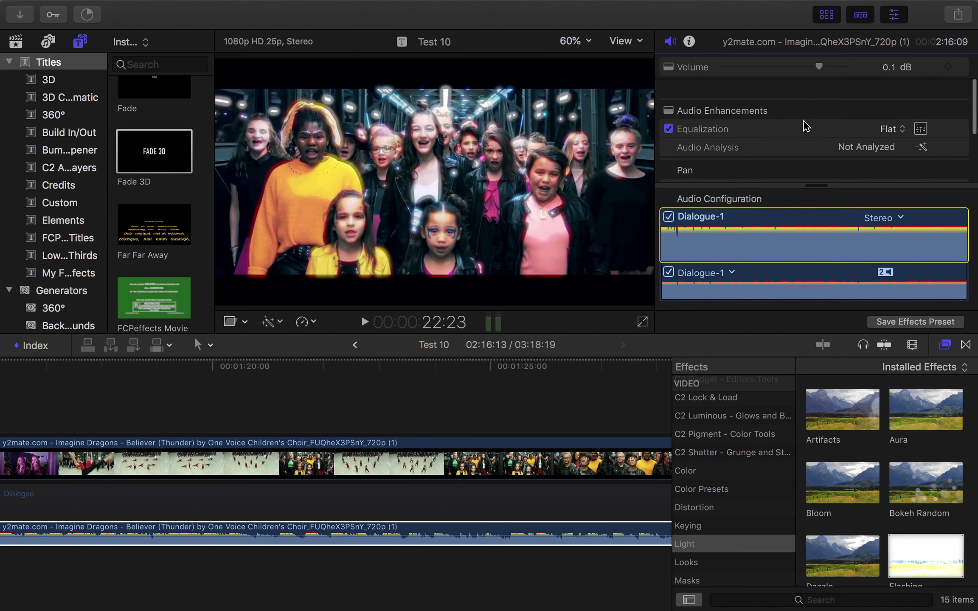
pyautogui.scroll(-1, 805, 126)
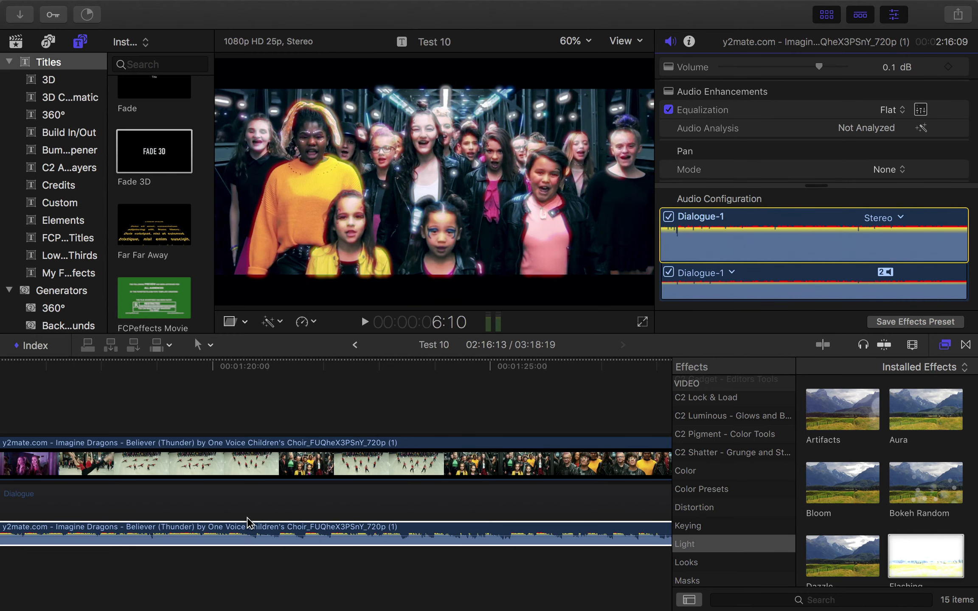
# Add a fade-in of about 2 seconds at the start of the detached audio clip
pyautogui.hscroll(-10, 233, 541)
pyautogui.click(232, 538)
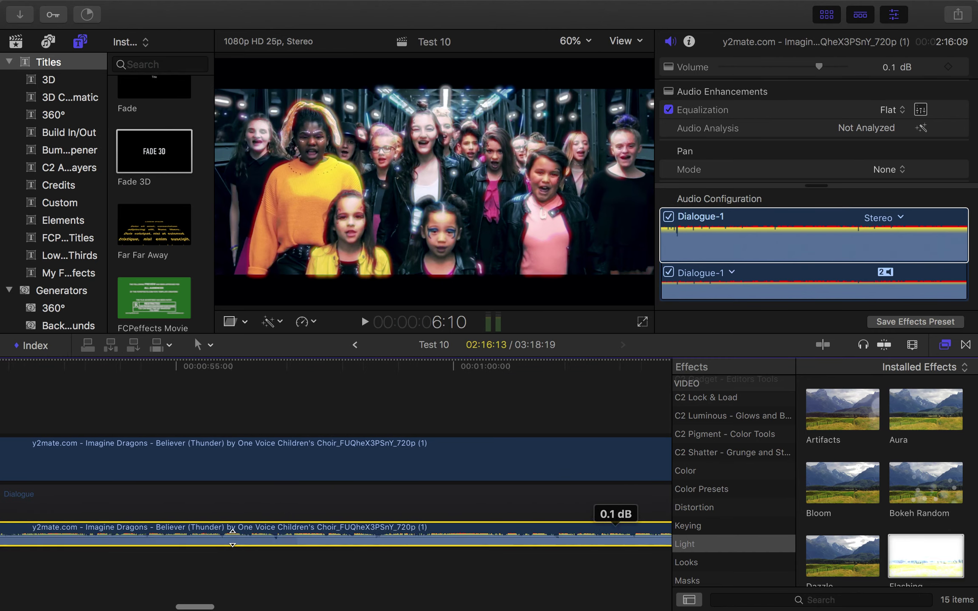
pyautogui.hscroll(-15, 233, 537)
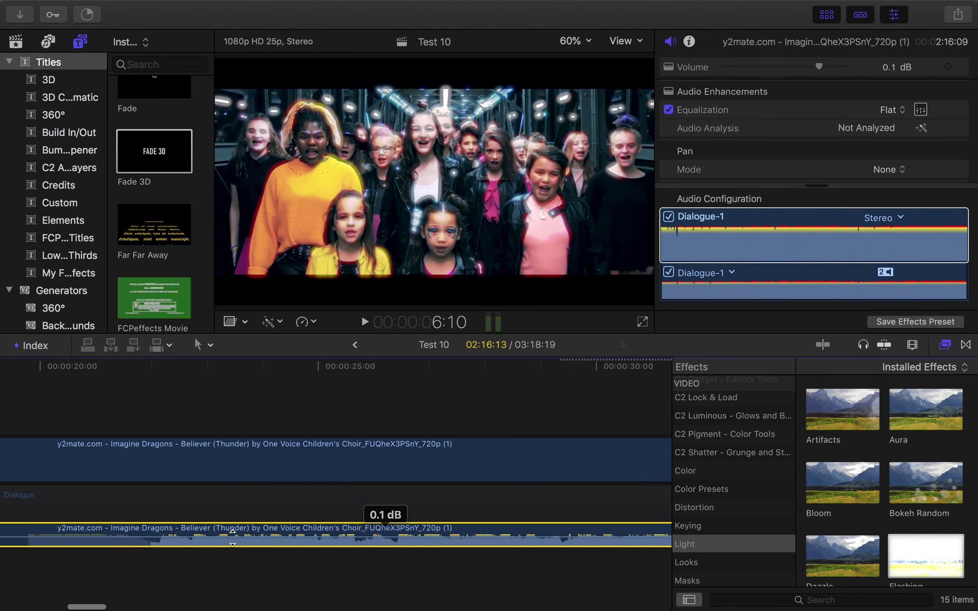
pyautogui.hscroll(-10, 233, 538)
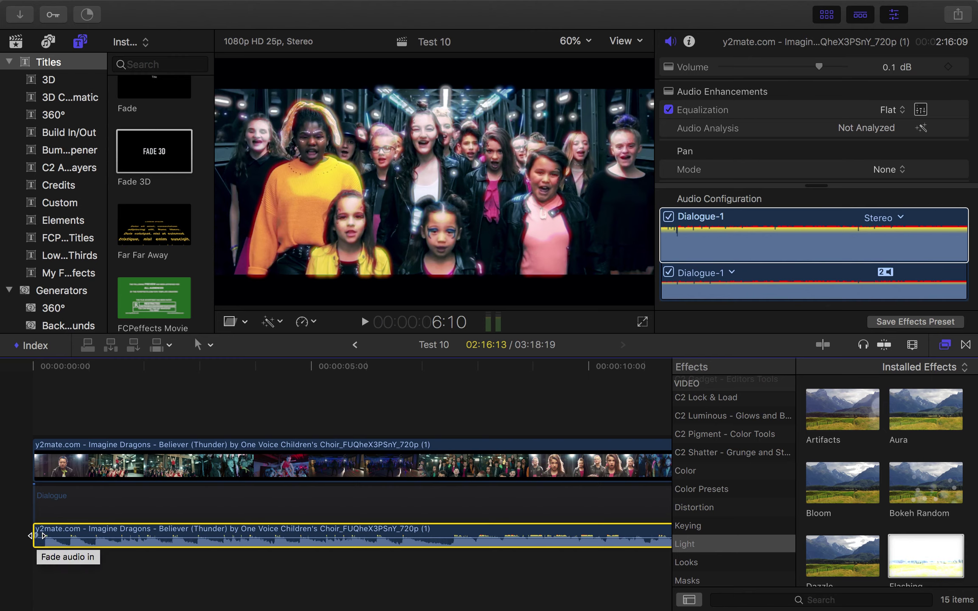
pyautogui.moveTo(36, 536); pyautogui.dragTo(174, 528)
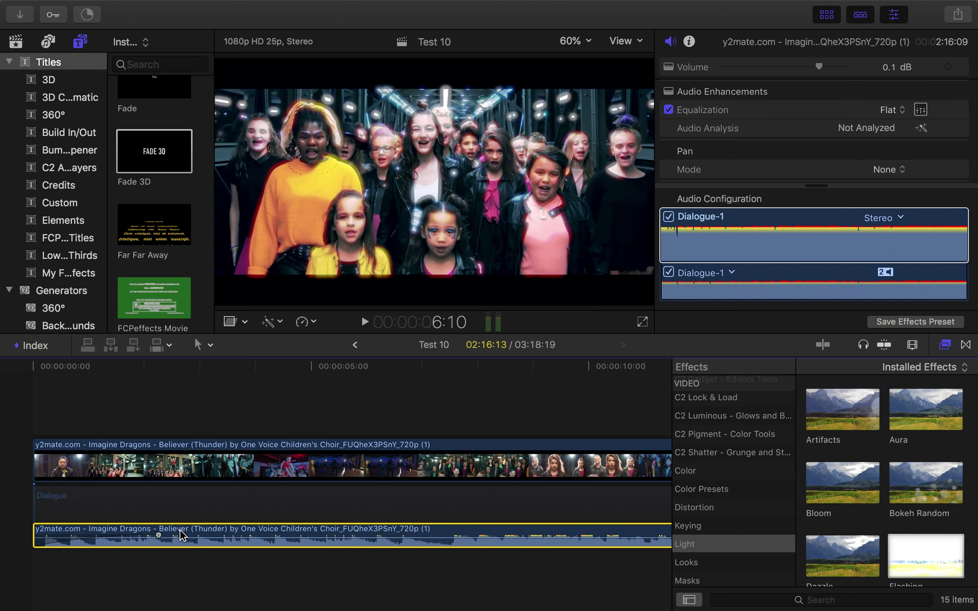
# Add a fade-out of about 2.5 seconds to the audio at the end of the last clip
pyautogui.hscroll(20, 182, 536)
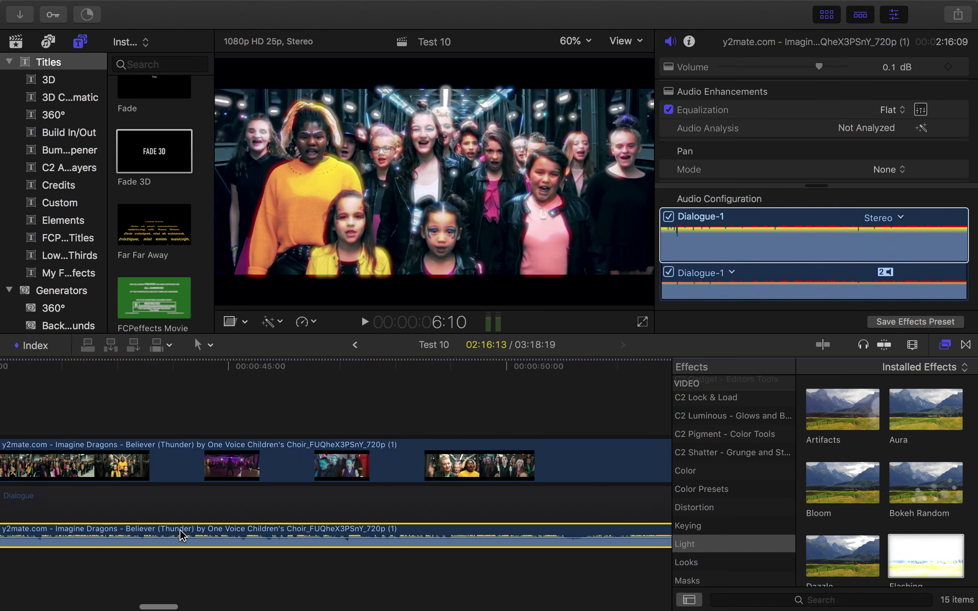
pyautogui.hscroll(20, 183, 536)
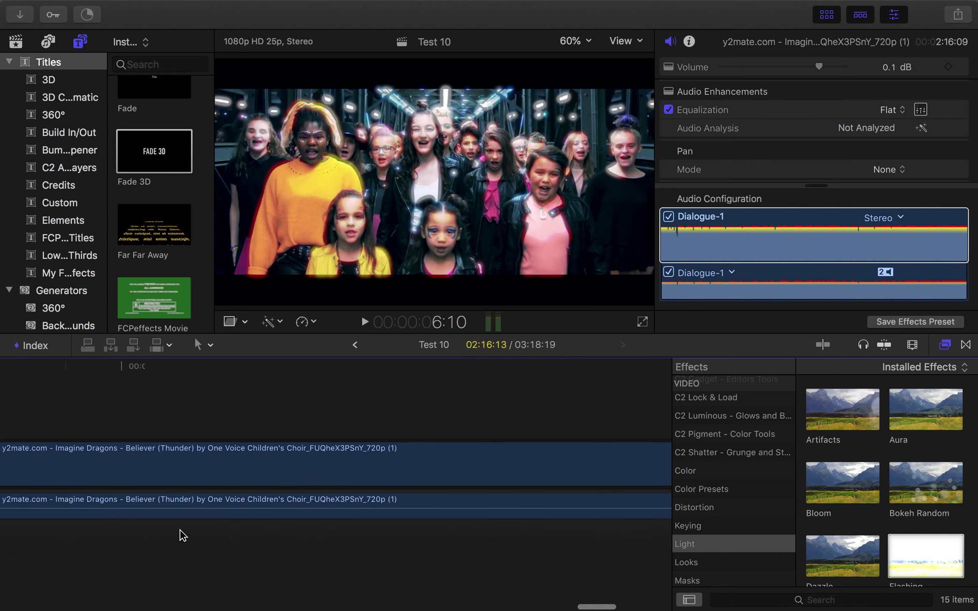
pyautogui.hscroll(2, 182, 536)
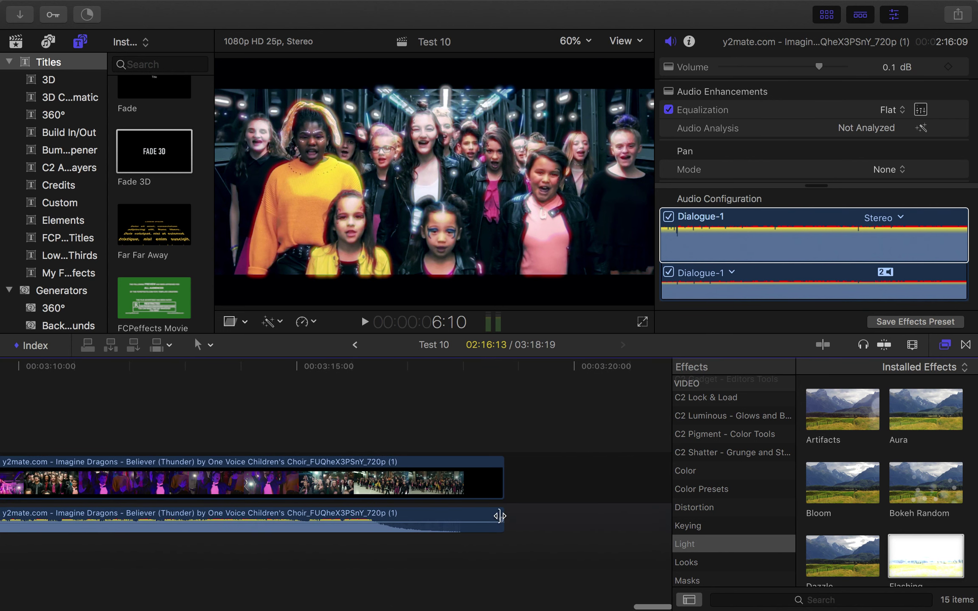
pyautogui.moveTo(501, 521); pyautogui.dragTo(490, 518)
pyautogui.moveTo(433, 507); pyautogui.dragTo(372, 495)
pyautogui.hscroll(-3, 444, 529)
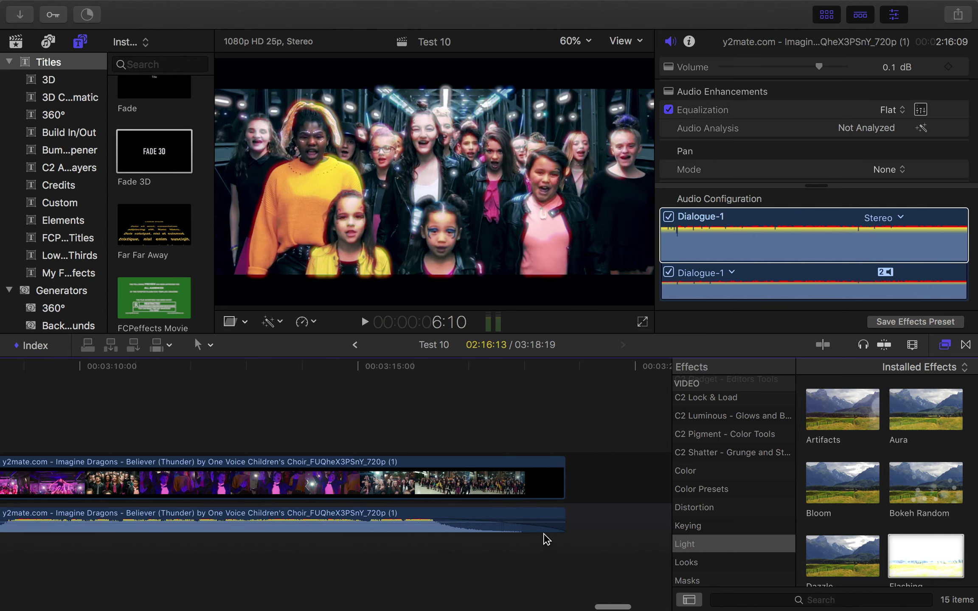
pyautogui.click(564, 522)
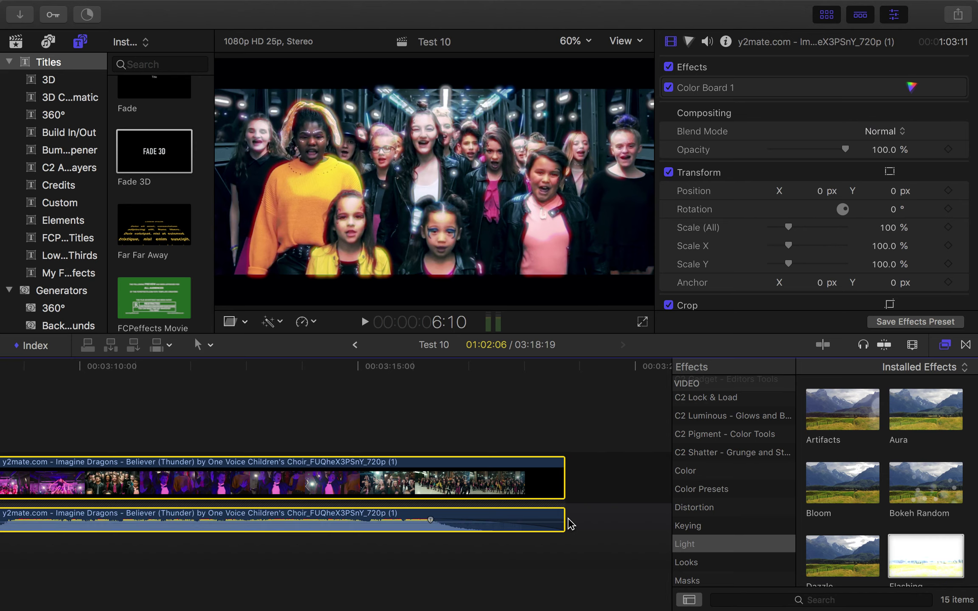
pyautogui.moveTo(565, 521)
pyautogui.mouseDown()
pyautogui.moveTo(479, 527)
pyautogui.moveTo(563, 518)
pyautogui.mouseUp()
# Place the playhead at 02:38:23 in the last clip and detach that clip's audio
pyautogui.hscroll(-10, 350, 517)
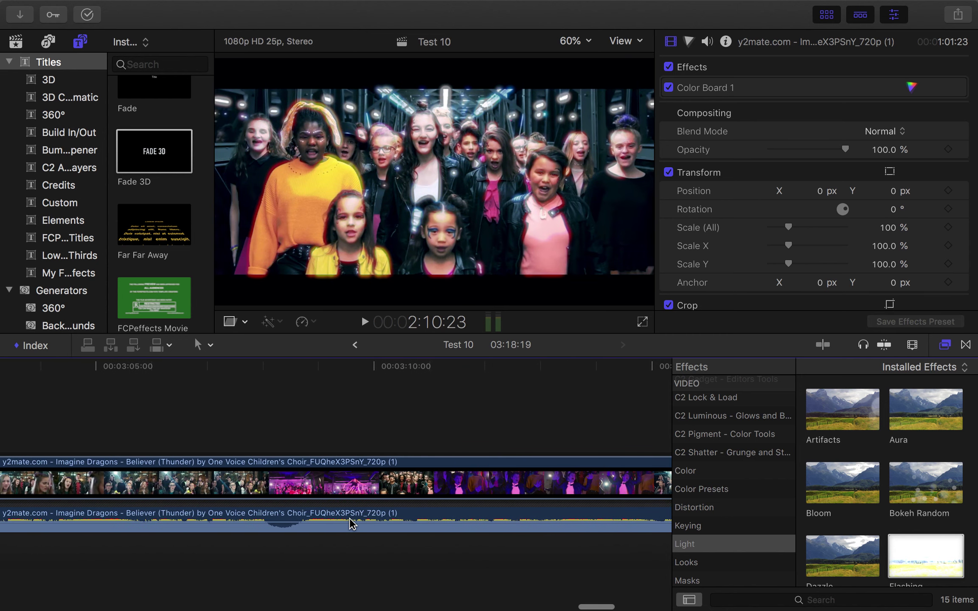
pyautogui.hscroll(-15, 350, 518)
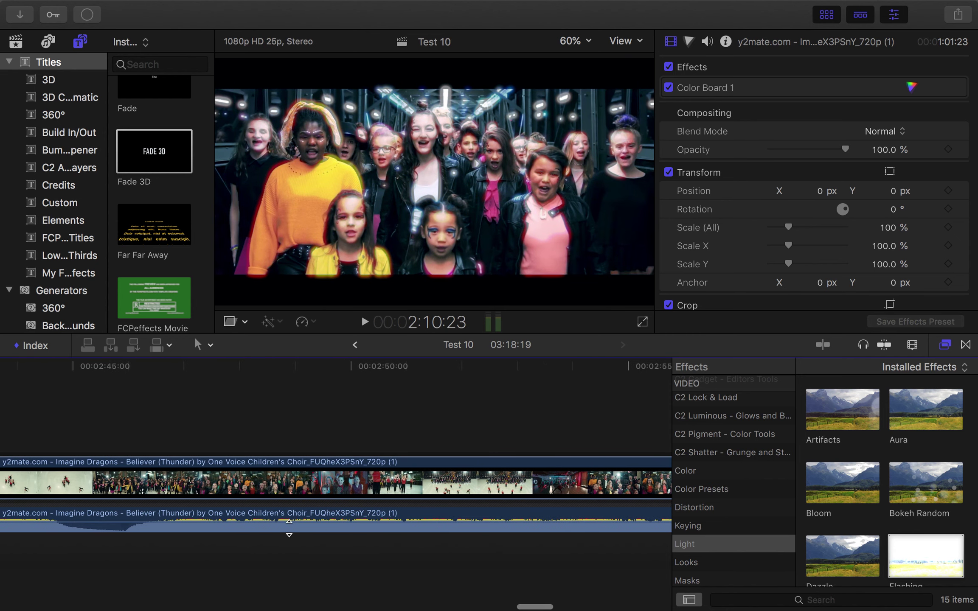
pyautogui.hscroll(-5, 245, 538)
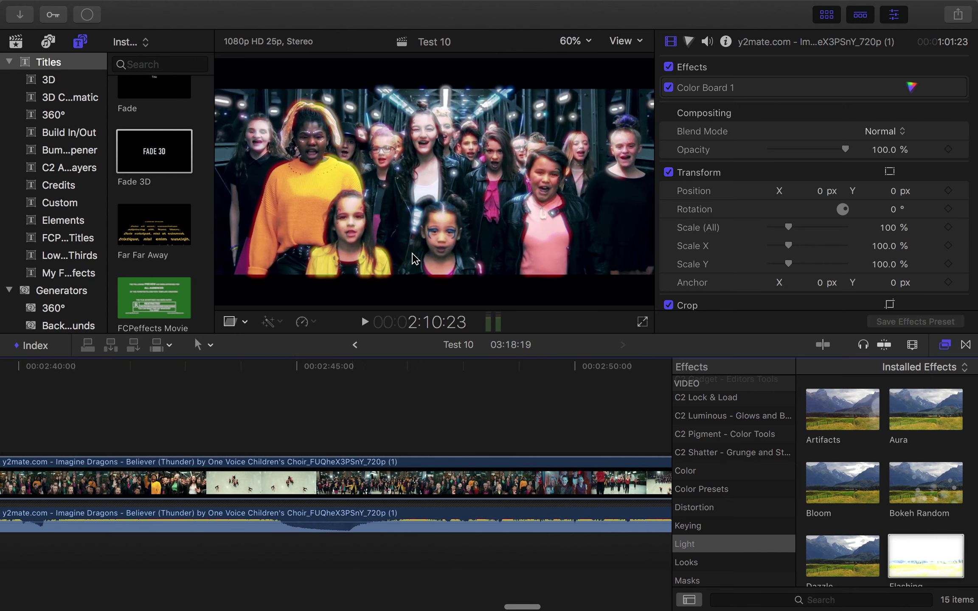
pyautogui.hscroll(-10, 331, 490)
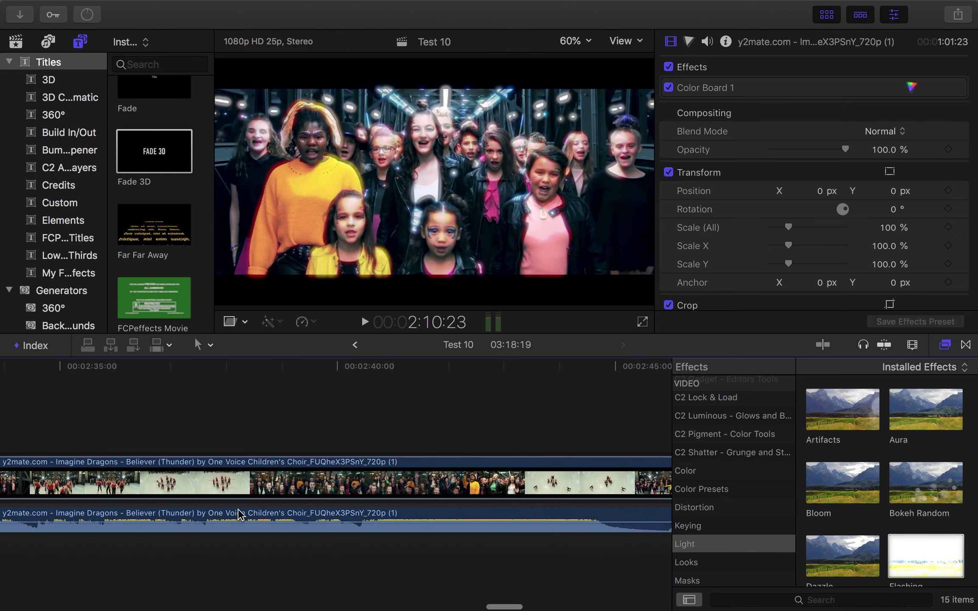
pyautogui.click(277, 366)
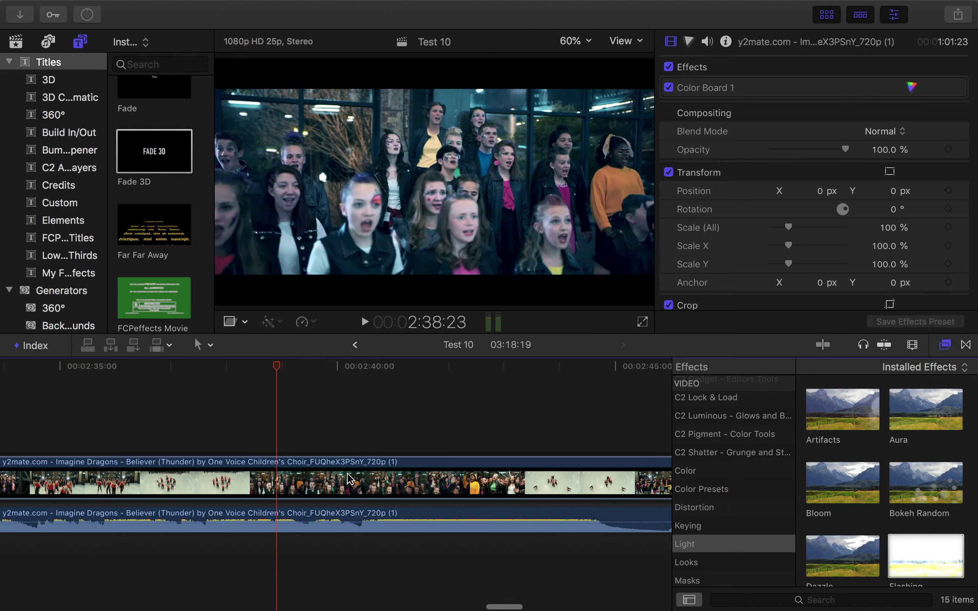
pyautogui.click(292, 475)
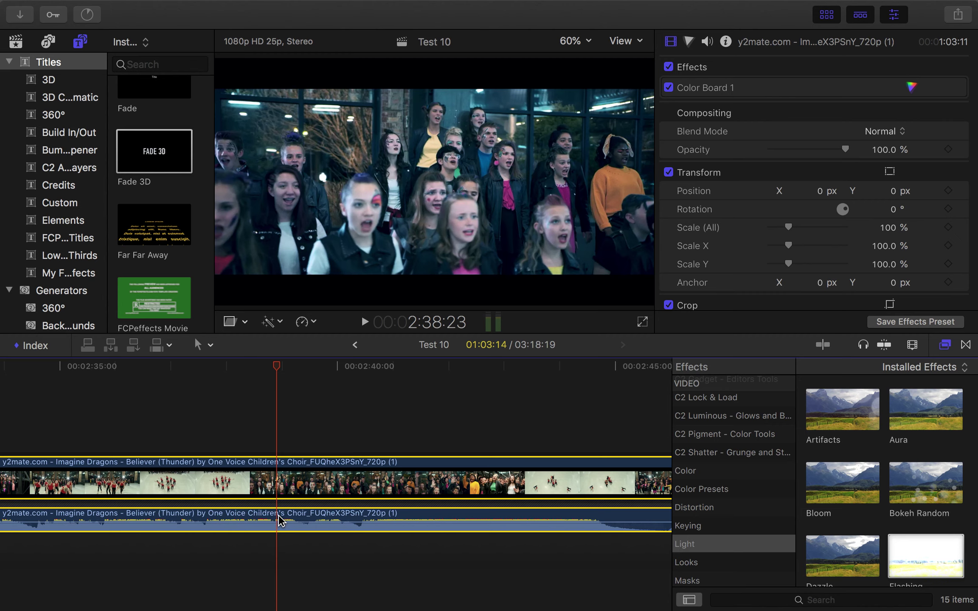
pyautogui.hscroll(1, 341, 585)
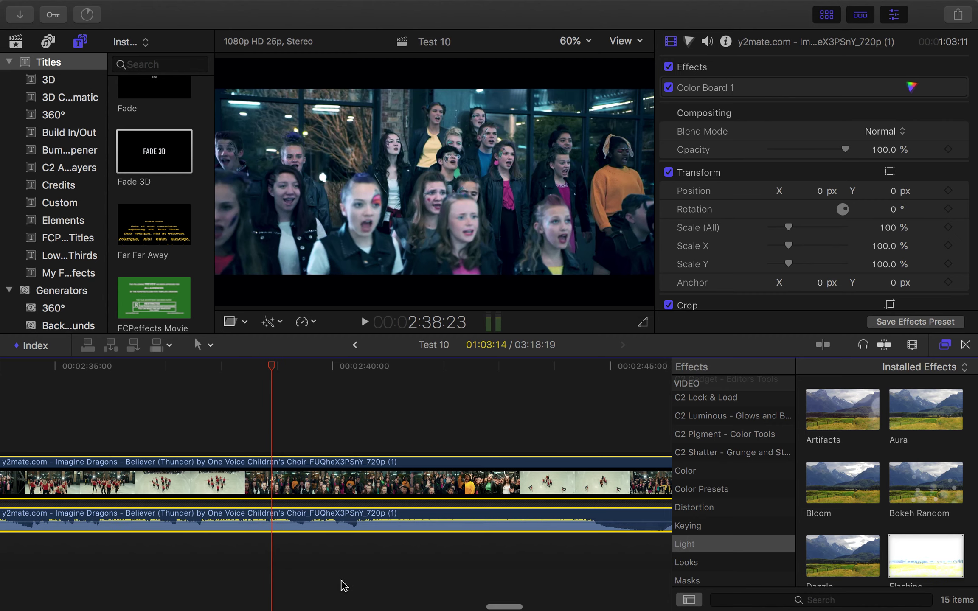
pyautogui.rightClick(312, 492)
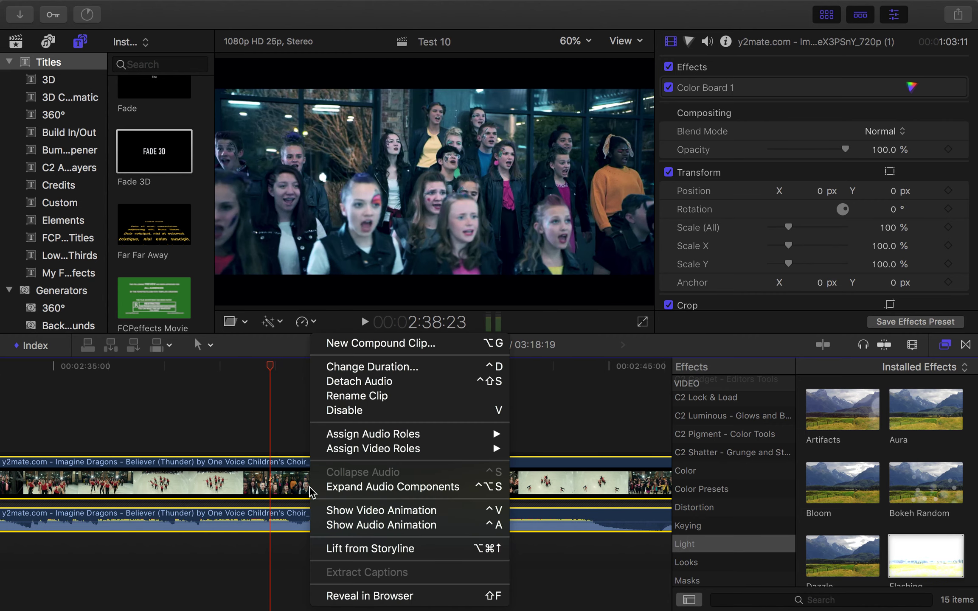
pyautogui.click(369, 384)
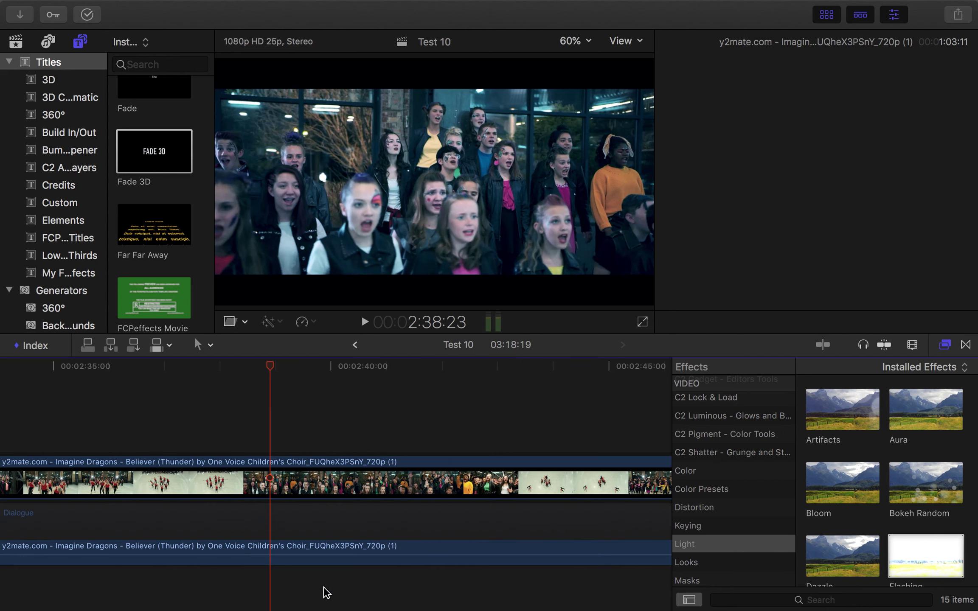
# Select the last clip's detached audio and add a volume keyframe at 02:39:21, keeping 0.0 dB
pyautogui.click(291, 554)
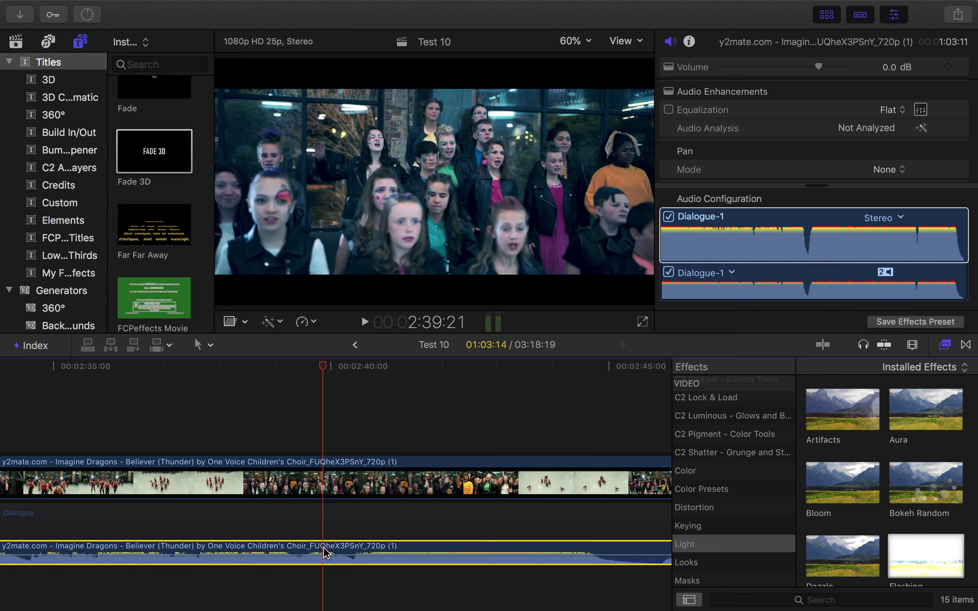
pyautogui.moveTo(323, 364); pyautogui.dragTo(322, 364)
pyautogui.click(949, 178)
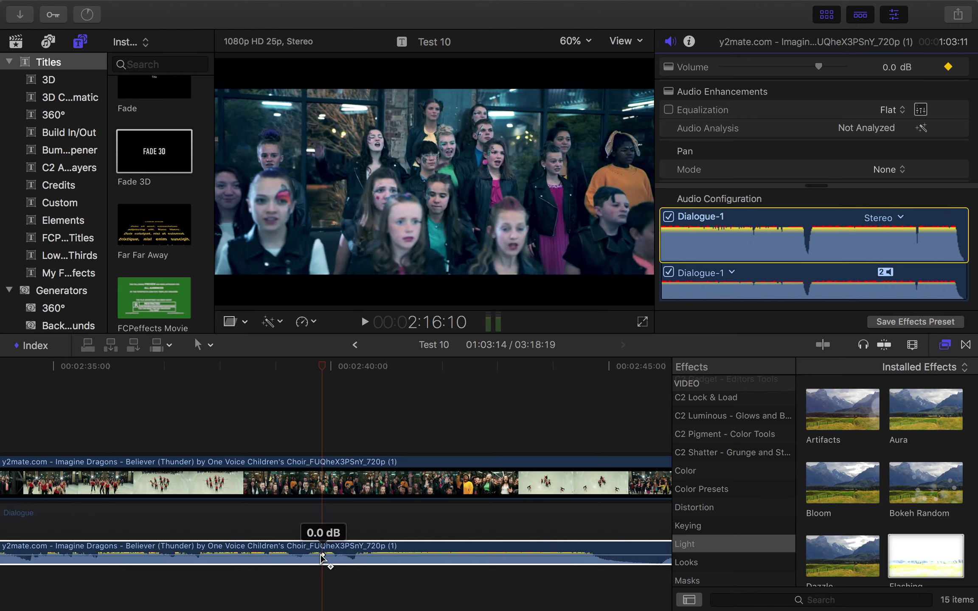
# At 02:40:05, lower the audio volume to -26.7 dB and shift the preceding keyframe slightly earlier for a longer ramp
pyautogui.moveTo(325, 366); pyautogui.dragTo(344, 367)
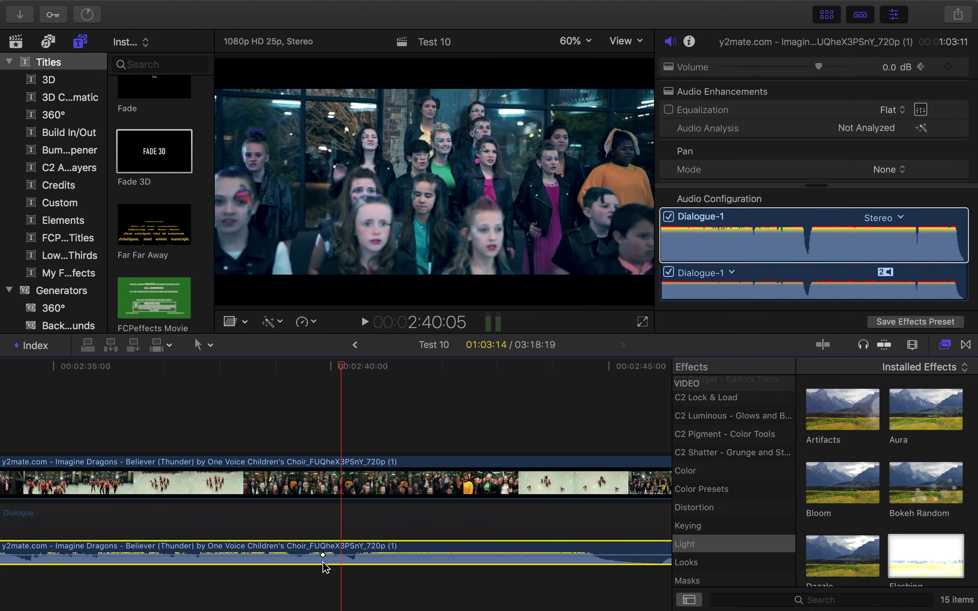
pyautogui.click(821, 68)
pyautogui.moveTo(820, 67); pyautogui.dragTo(770, 76)
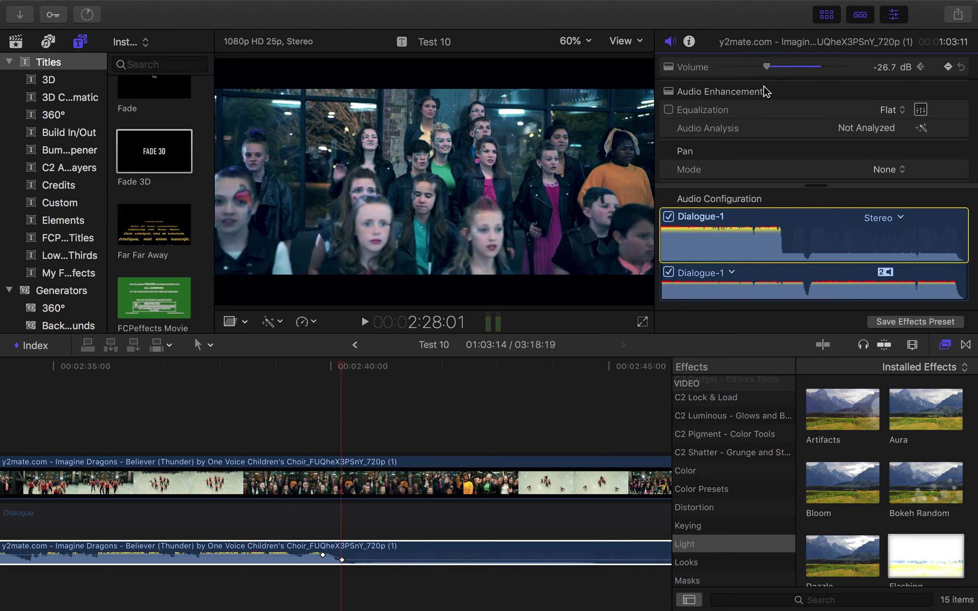
pyautogui.hscroll(2, 501, 572)
pyautogui.moveTo(277, 555); pyautogui.dragTo(265, 555)
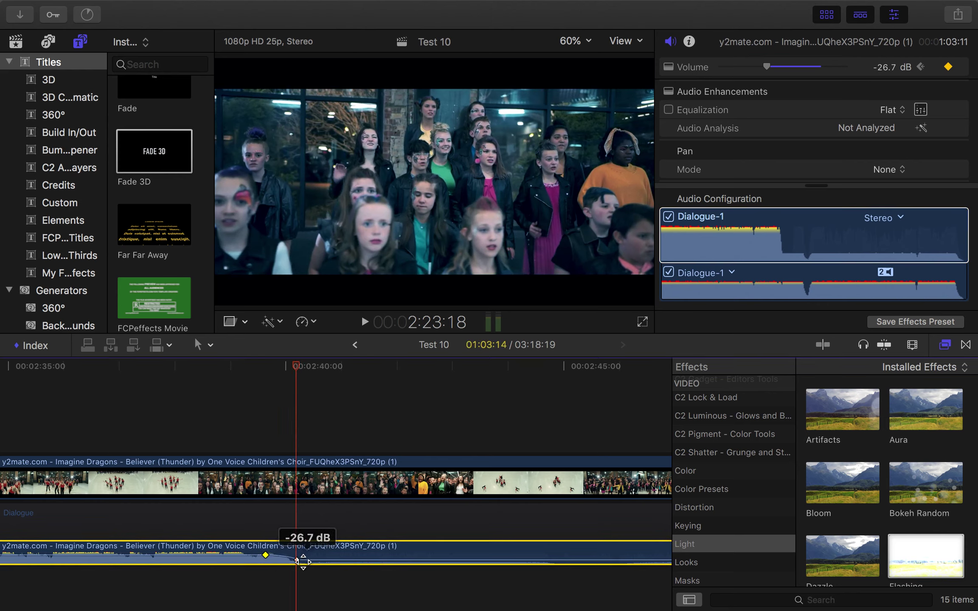
# Add a volume keyframe to the detached audio at 02:50:12, keeping the level at -26.7 dB
pyautogui.hscroll(5, 411, 579)
pyautogui.hscroll(3, 412, 581)
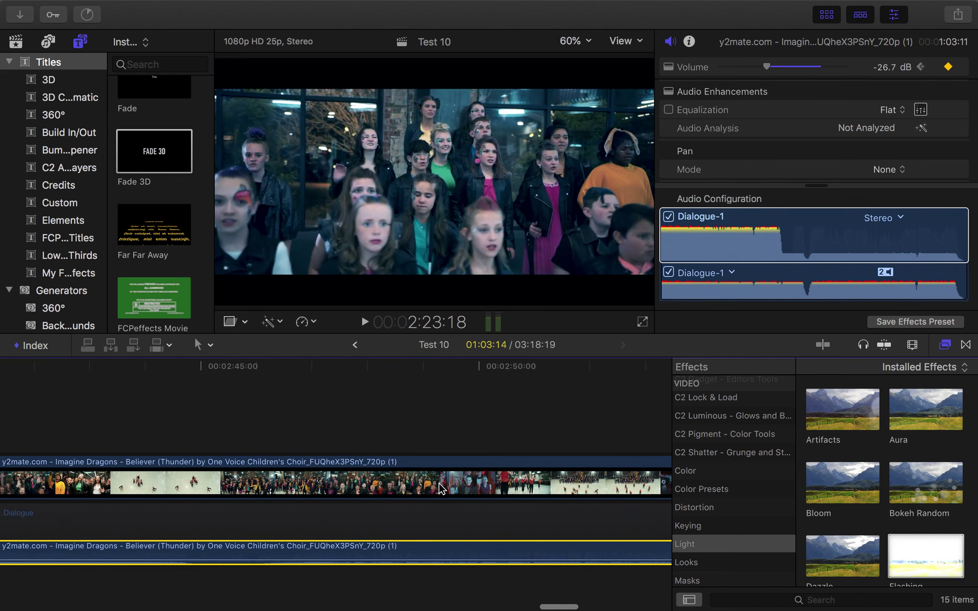
pyautogui.click(505, 366)
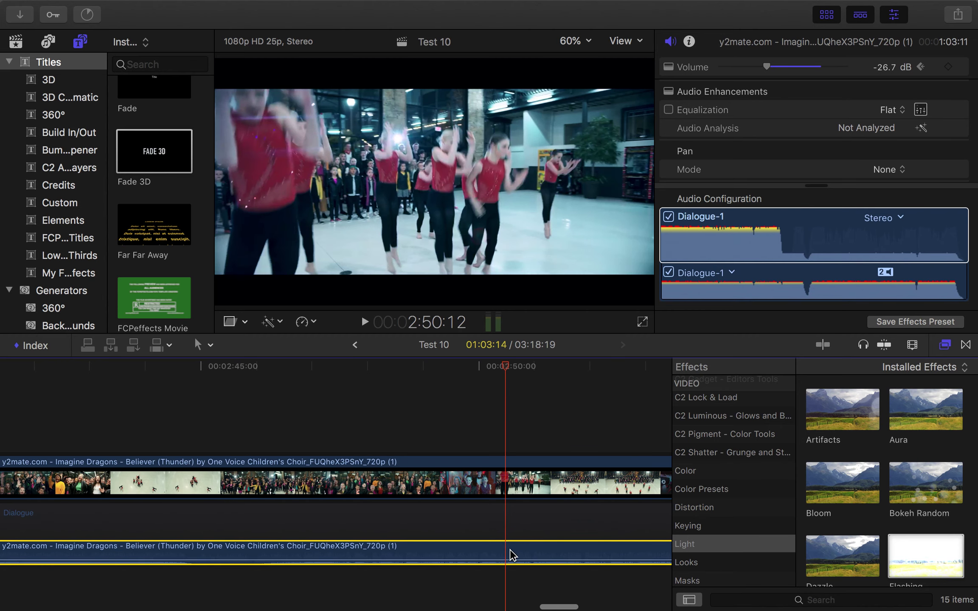
pyautogui.click(742, 247)
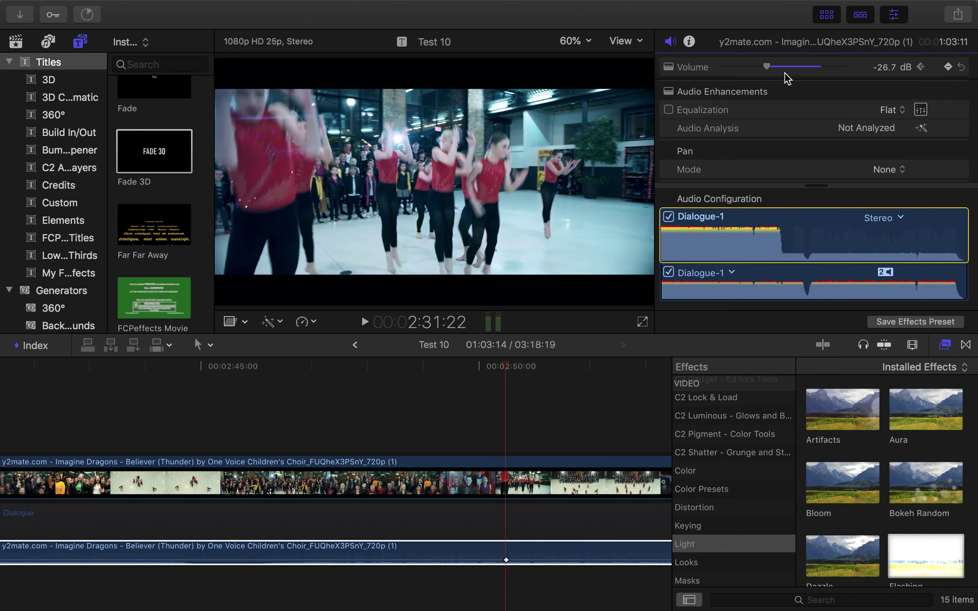
# Raise the audio volume to -2.2 dB with another keyframe just after 02:50:12, and play back the volume ramp from about 02:50:00
pyautogui.moveTo(513, 370); pyautogui.dragTo(525, 370)
pyautogui.click(929, 140)
pyautogui.moveTo(772, 67); pyautogui.dragTo(814, 81)
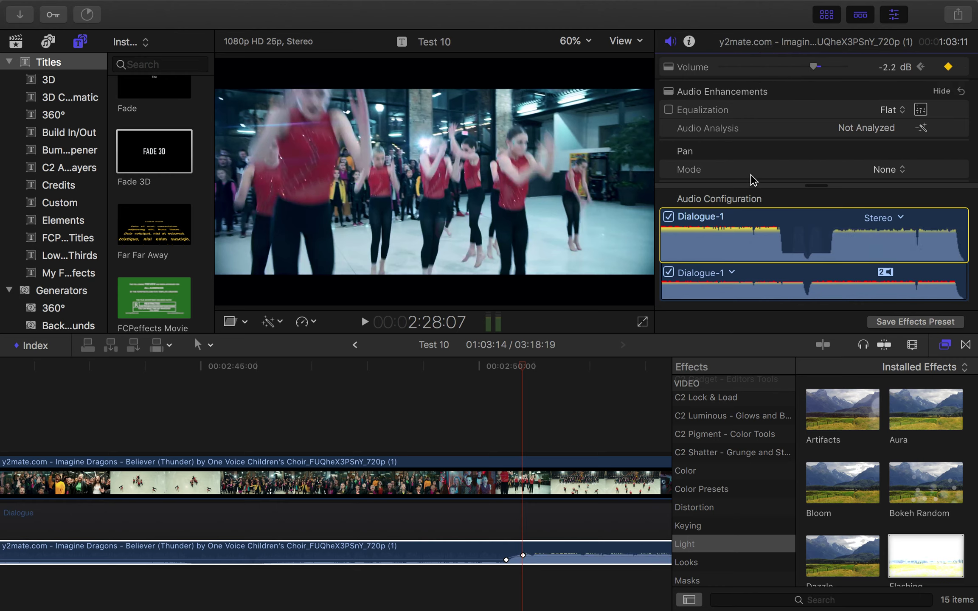
pyautogui.click(481, 367)
pyautogui.press('space')
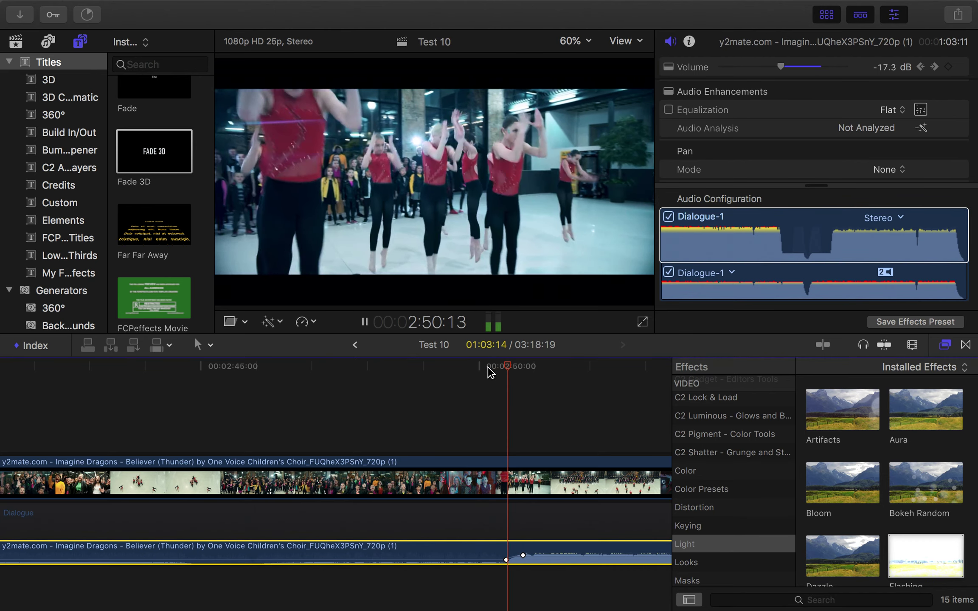
# Stop playback and look over the audio effect categories available for the detached audio
pyautogui.press('space')
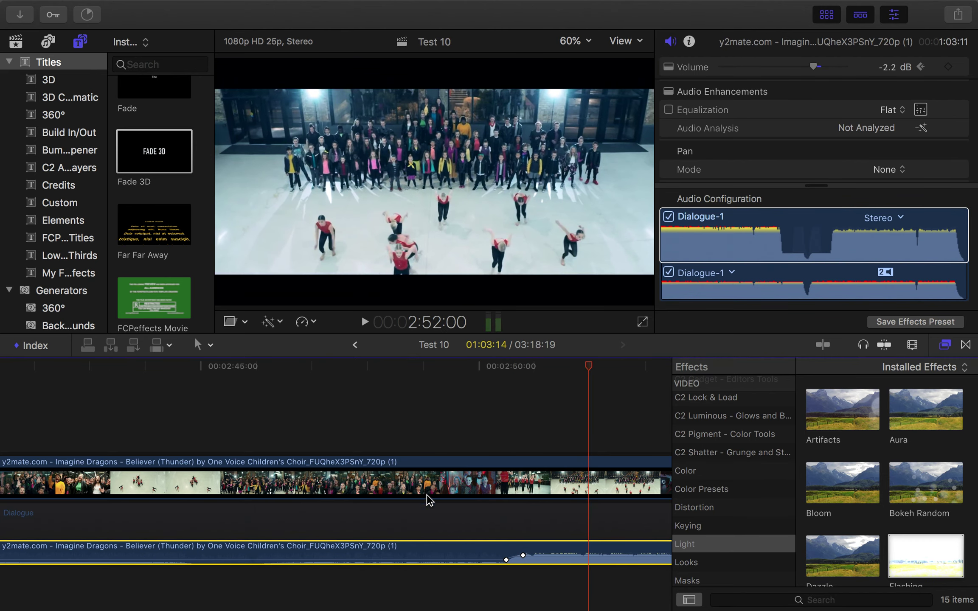
pyautogui.hscroll(-10, 411, 520)
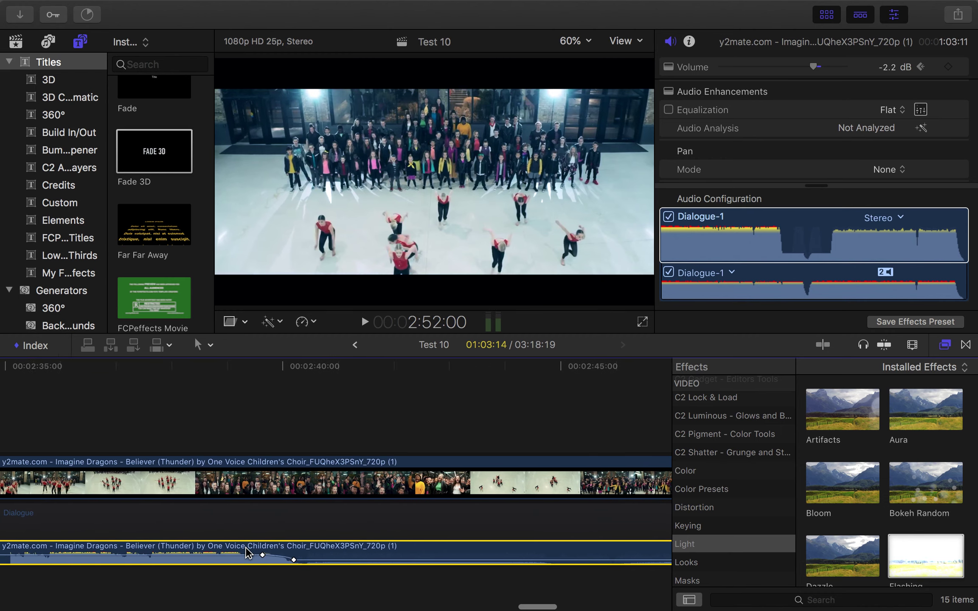
pyautogui.click(743, 238)
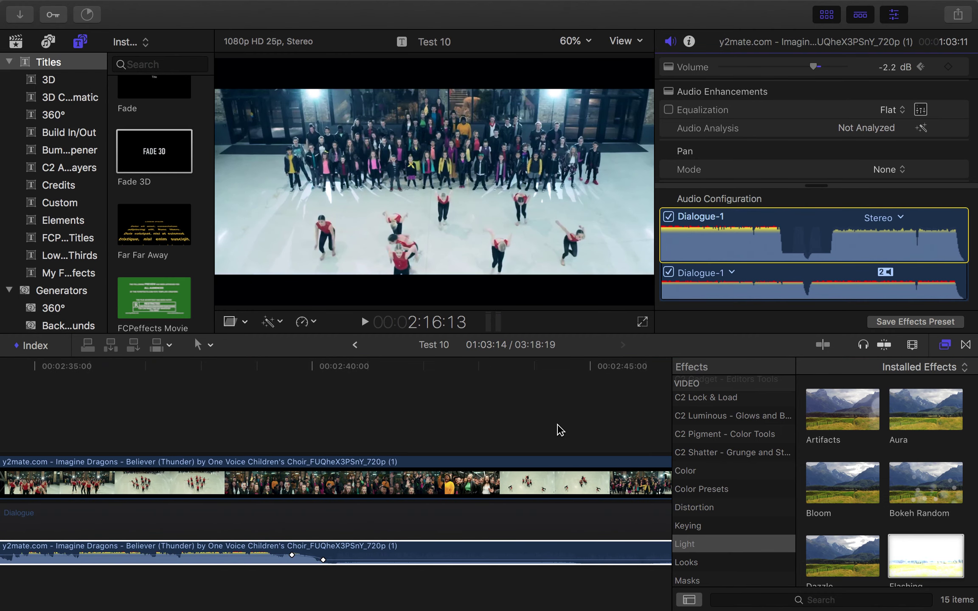
pyautogui.scroll(-8, 764, 467)
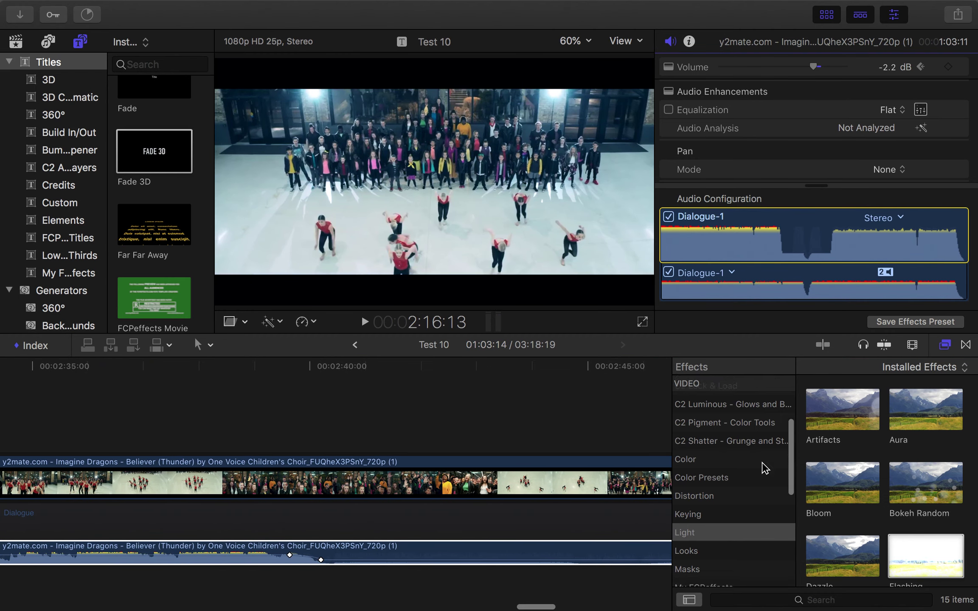
pyautogui.hscroll(-1, 571, 469)
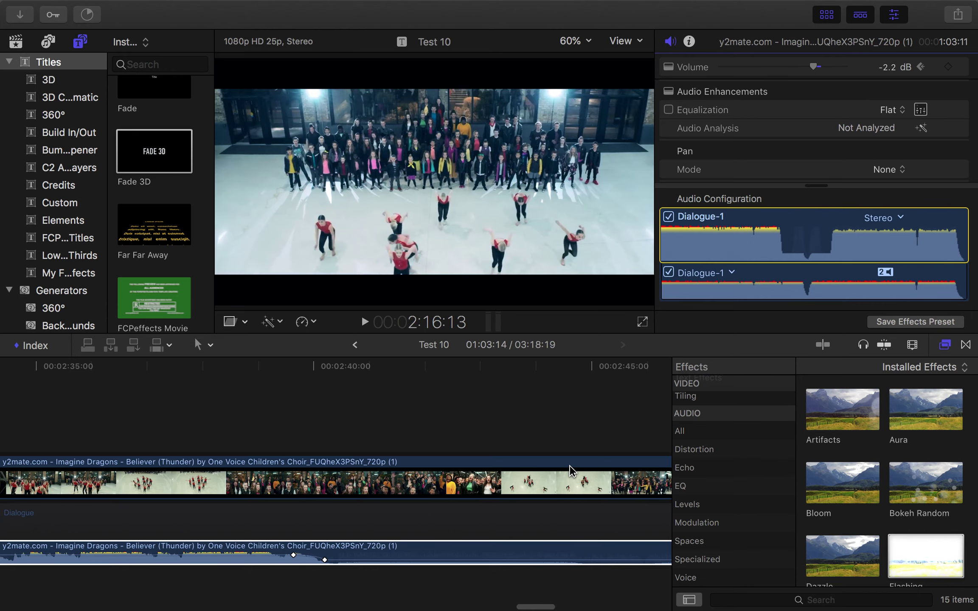
pyautogui.hscroll(-5, 571, 469)
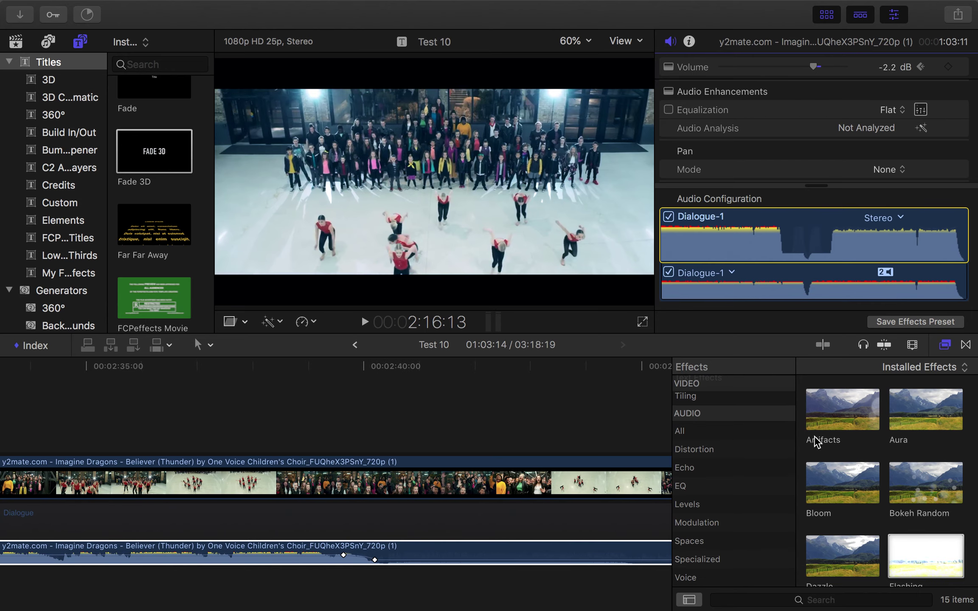
# Preview green screen spokesperson example.mp4 in Finder's Studio folder and place it above the music video at about 02:38:00
pyautogui.hotkey('ctrl', 'Left')
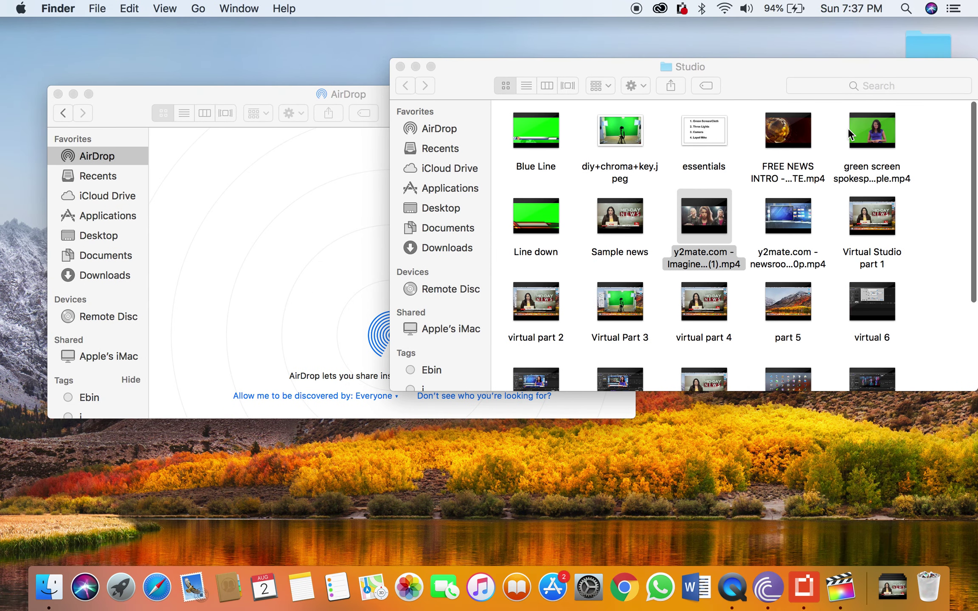
pyautogui.click(865, 144)
pyautogui.press('space')
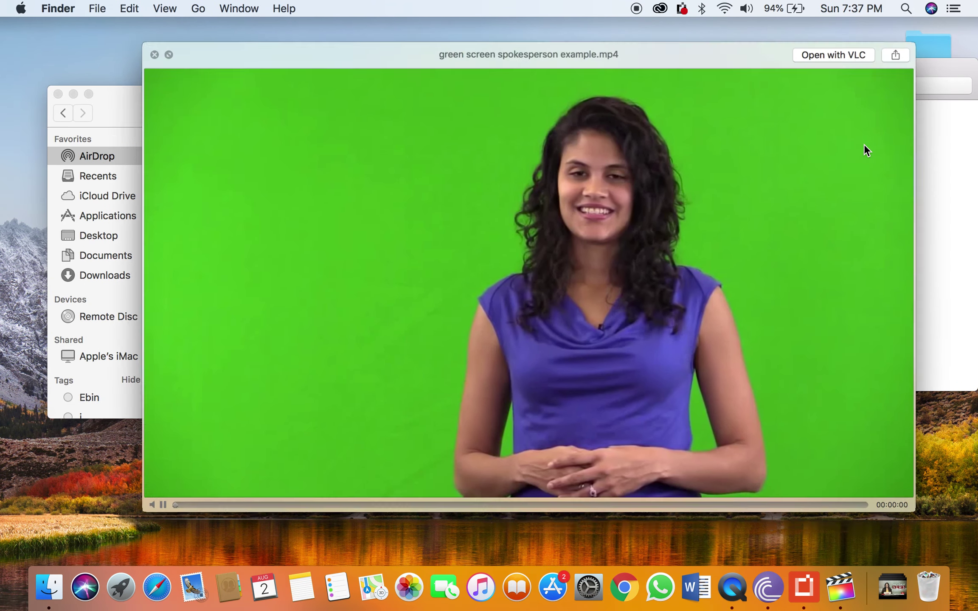
pyautogui.press('space')
pyautogui.hotkey('ctrl', 'Right')
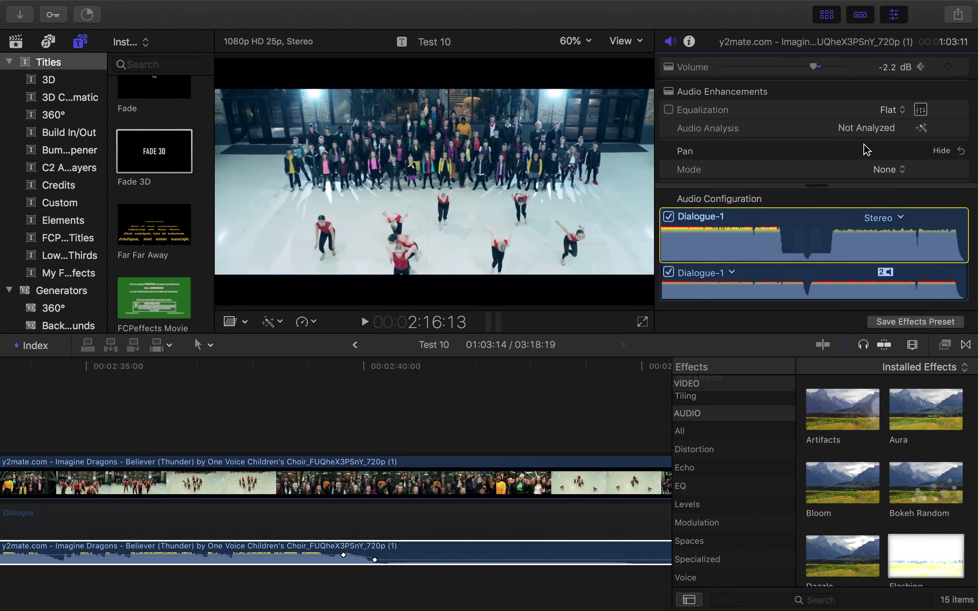
pyautogui.hotkey('ctrl', 'Left')
pyautogui.click(864, 127)
pyautogui.hotkey('ctrl', 'Right')
pyautogui.moveTo(865, 127); pyautogui.dragTo(254, 410)
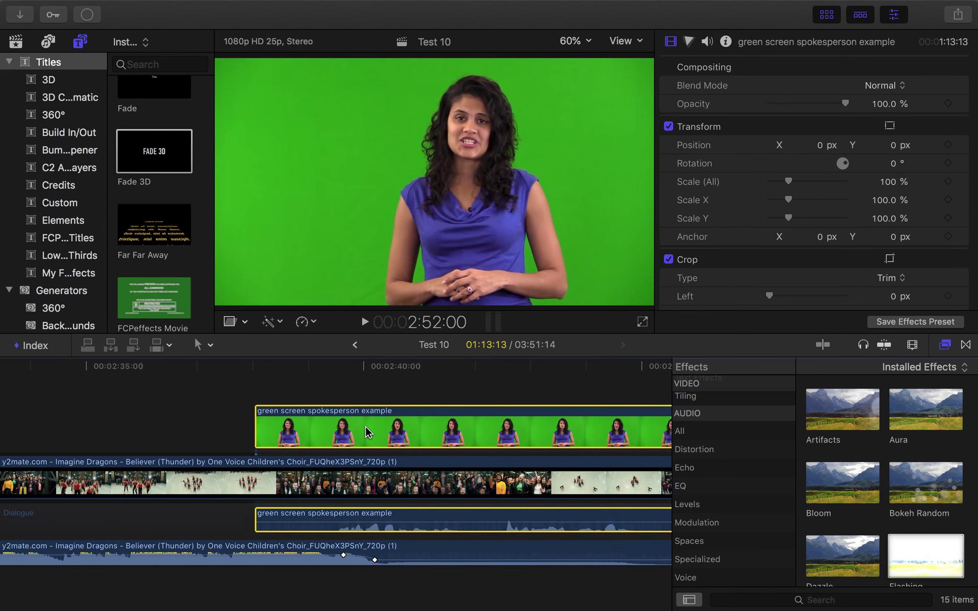
# Apply the Keyer effect to the green screen spokesperson clip at 02:39:12 and sample its background color beside the head
pyautogui.click(331, 368)
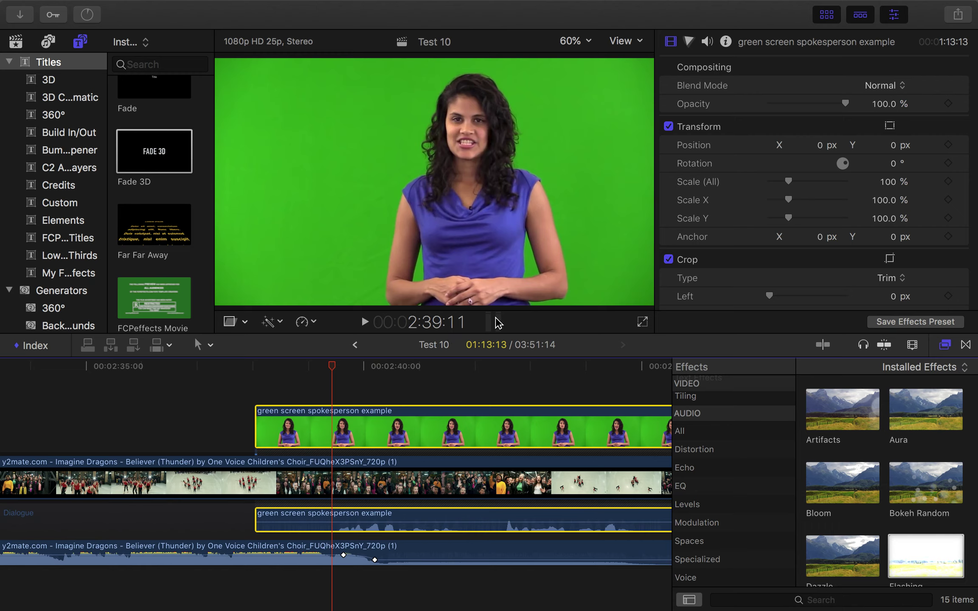
pyautogui.moveTo(329, 366); pyautogui.dragTo(336, 369)
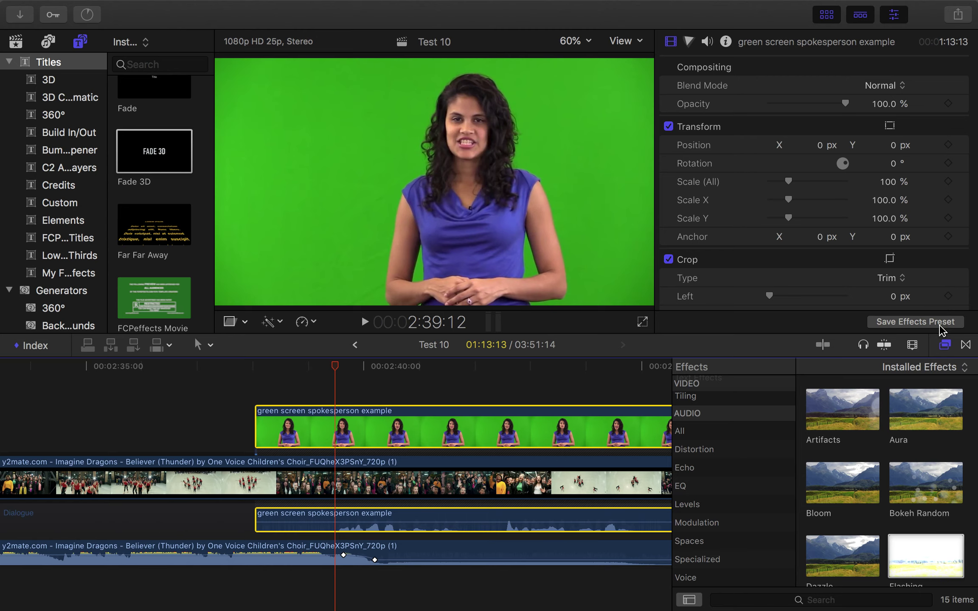
pyautogui.click(738, 602)
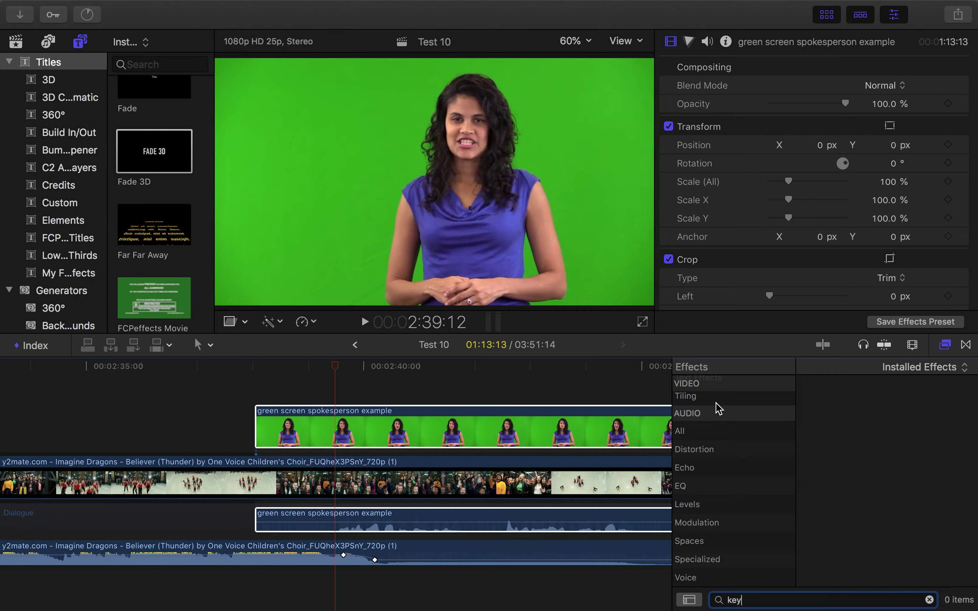
pyautogui.scroll(10, 707, 414)
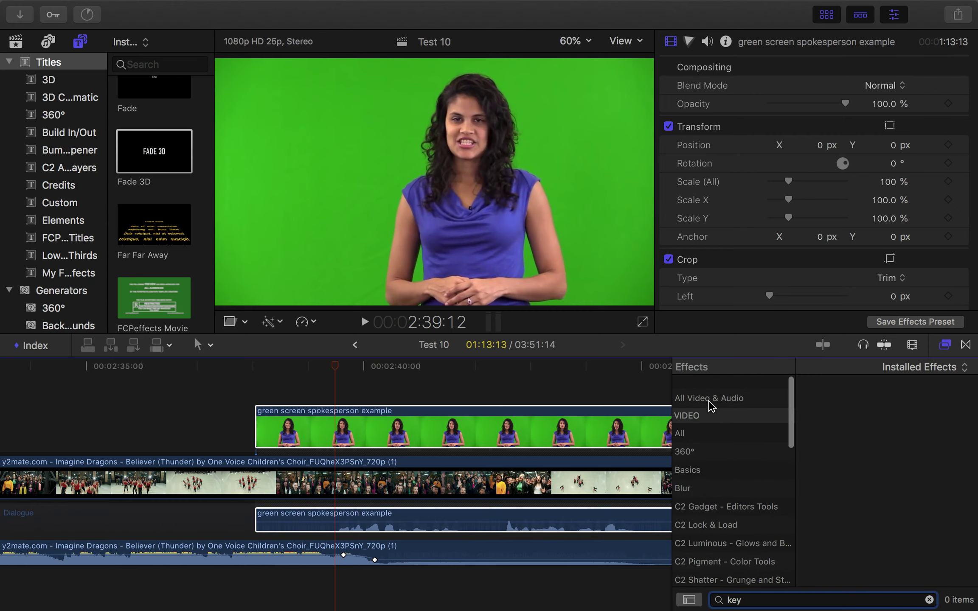
pyautogui.click(688, 420)
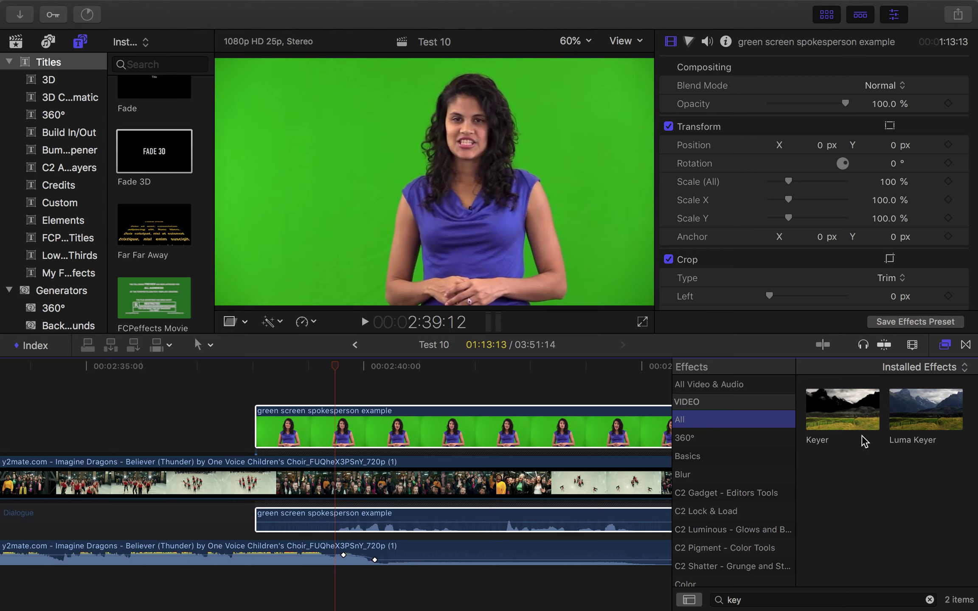
pyautogui.moveTo(839, 423); pyautogui.dragTo(559, 427)
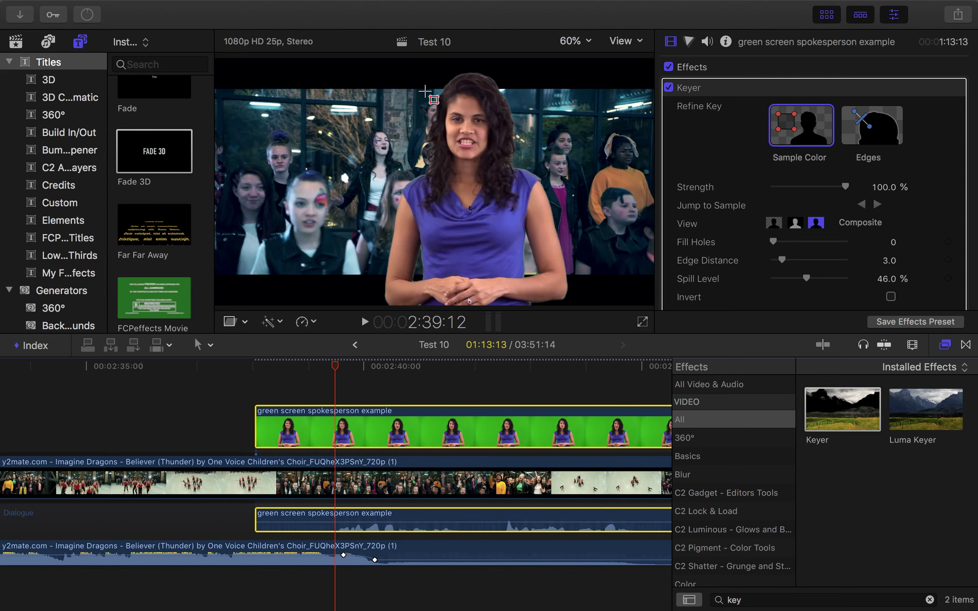
pyautogui.moveTo(425, 92); pyautogui.dragTo(436, 101)
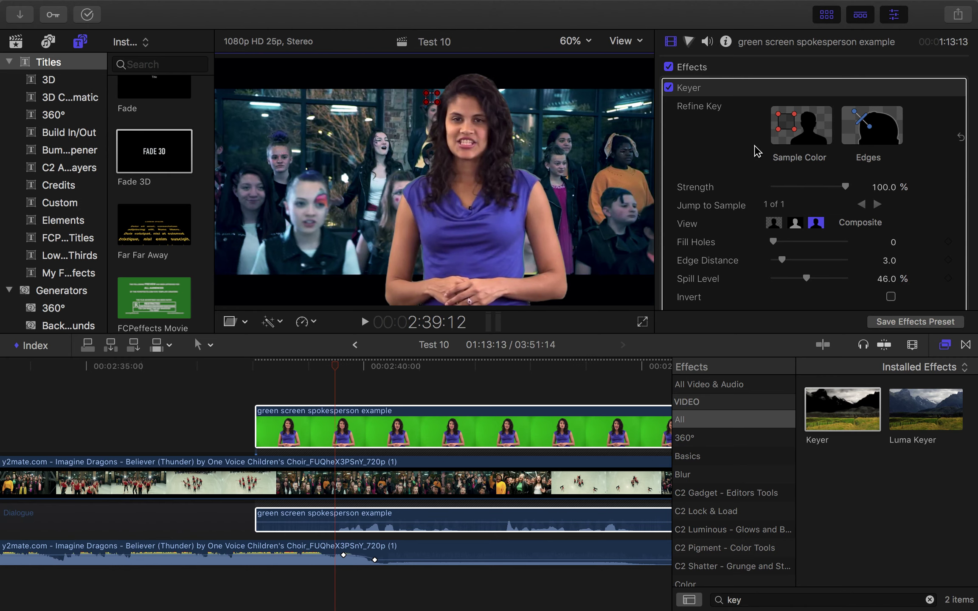
# Color correct the spokesperson clip by raising highlight exposure slightly, lowering shadow exposure, and tinting the highlights blue-violet
pyautogui.click(690, 41)
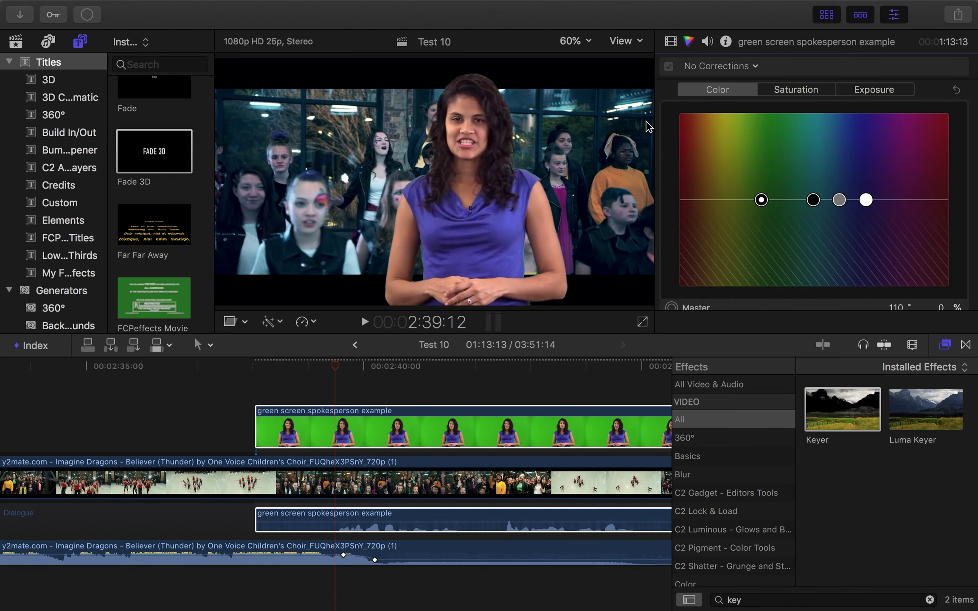
pyautogui.click(869, 89)
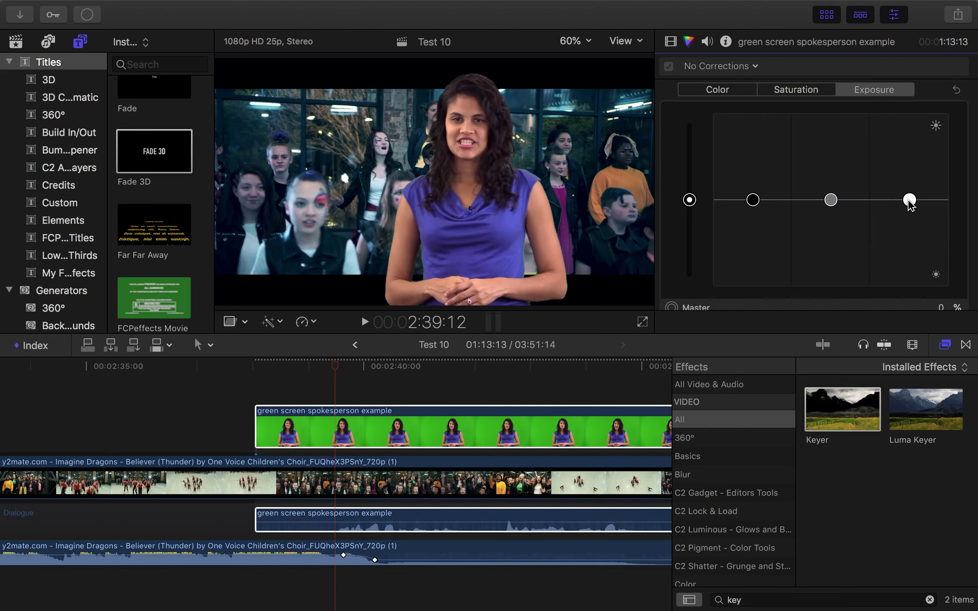
pyautogui.moveTo(909, 201); pyautogui.dragTo(909, 193)
pyautogui.moveTo(757, 200); pyautogui.dragTo(757, 214)
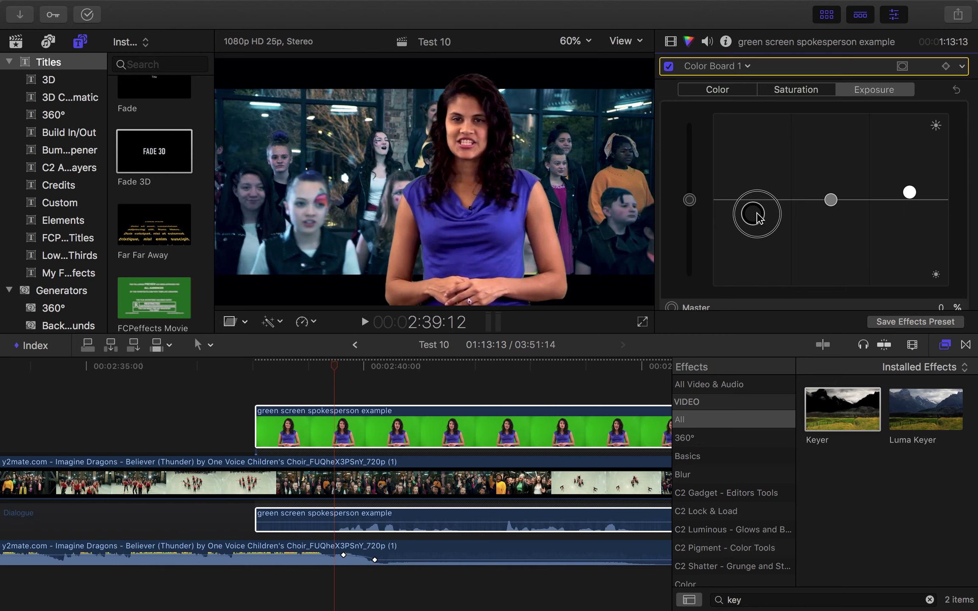
pyautogui.click(741, 91)
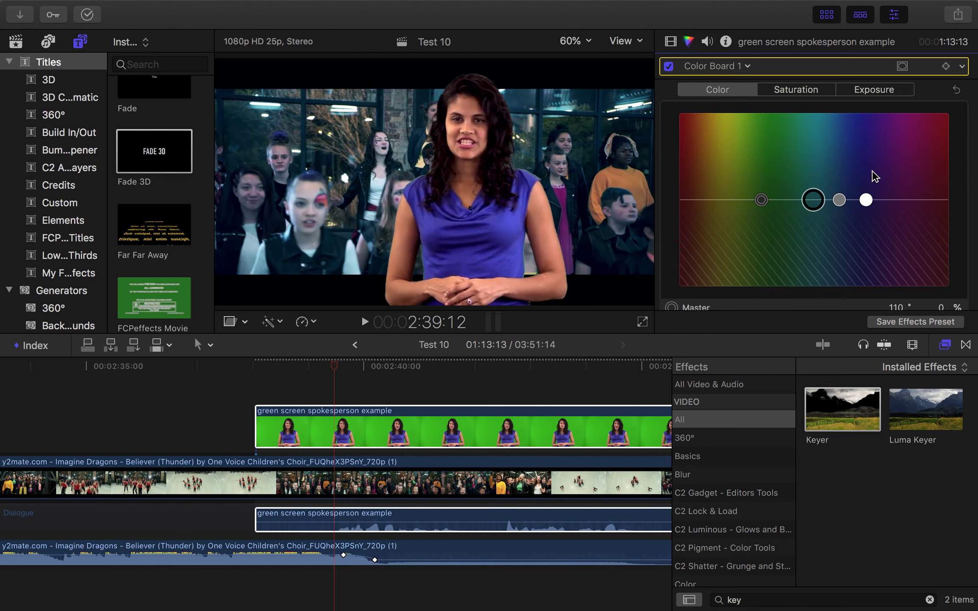
pyautogui.moveTo(863, 197); pyautogui.dragTo(867, 165)
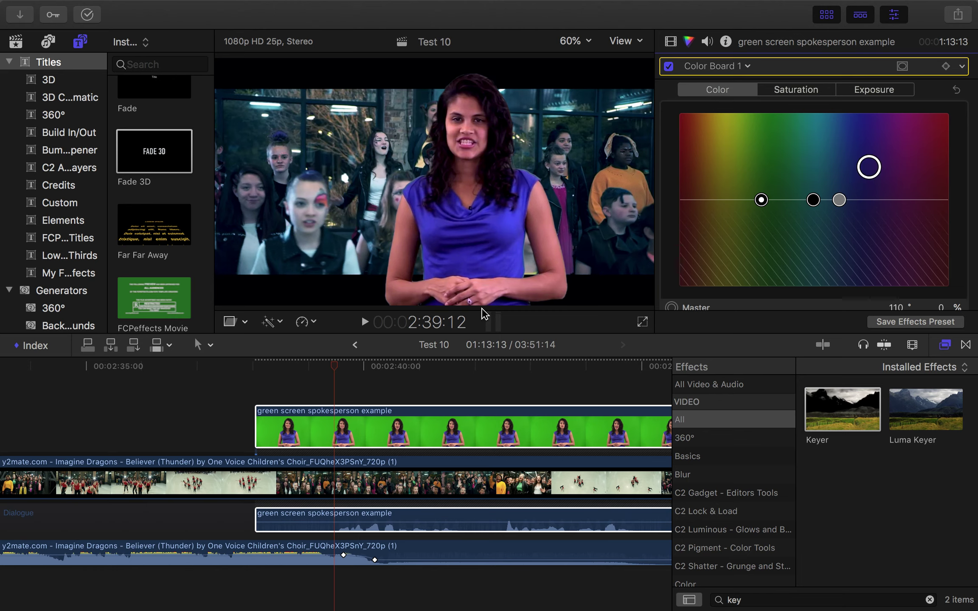
# Transform the keyed spokesperson to a much smaller size and move her into the lower-right corner of the picture
pyautogui.click(245, 323)
pyautogui.click(268, 339)
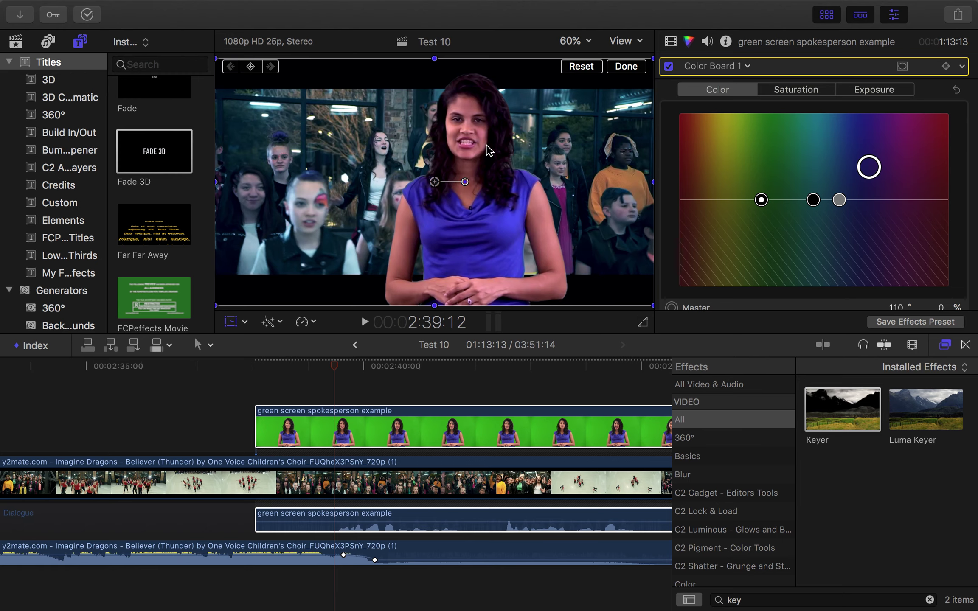
pyautogui.moveTo(653, 58); pyautogui.dragTo(540, 122)
pyautogui.moveTo(428, 201); pyautogui.dragTo(596, 249)
pyautogui.click(626, 65)
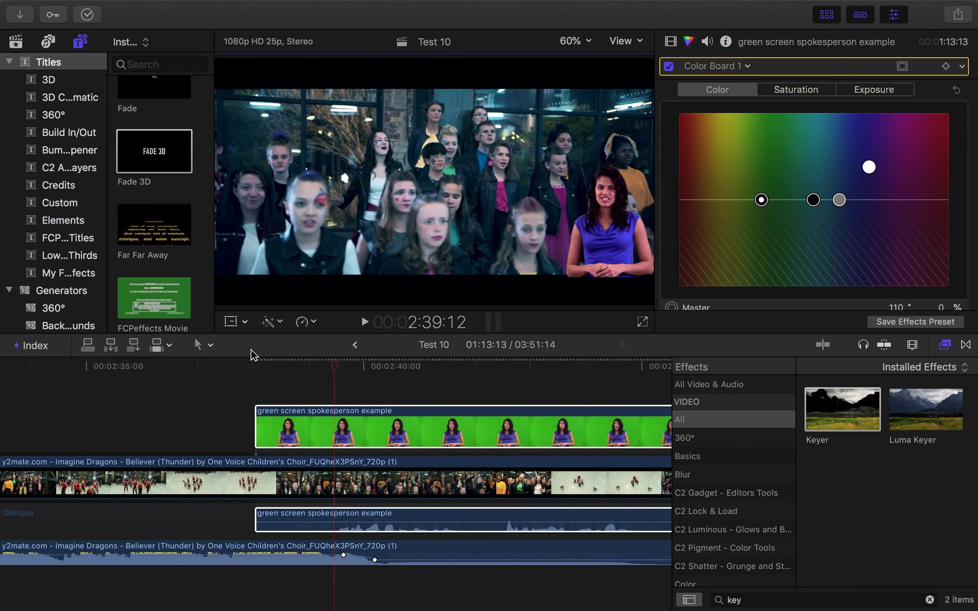
# Play back the keyed spokesperson over the music video from about 02:38:00
pyautogui.click(252, 368)
pyautogui.press('space')
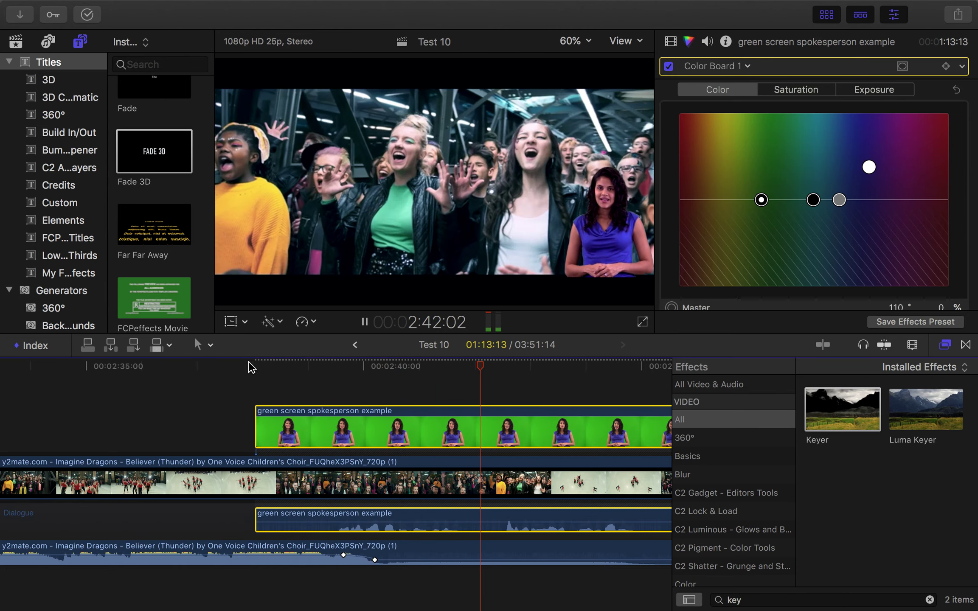
pyautogui.press('space')
pyautogui.hscroll(-1, 369, 437)
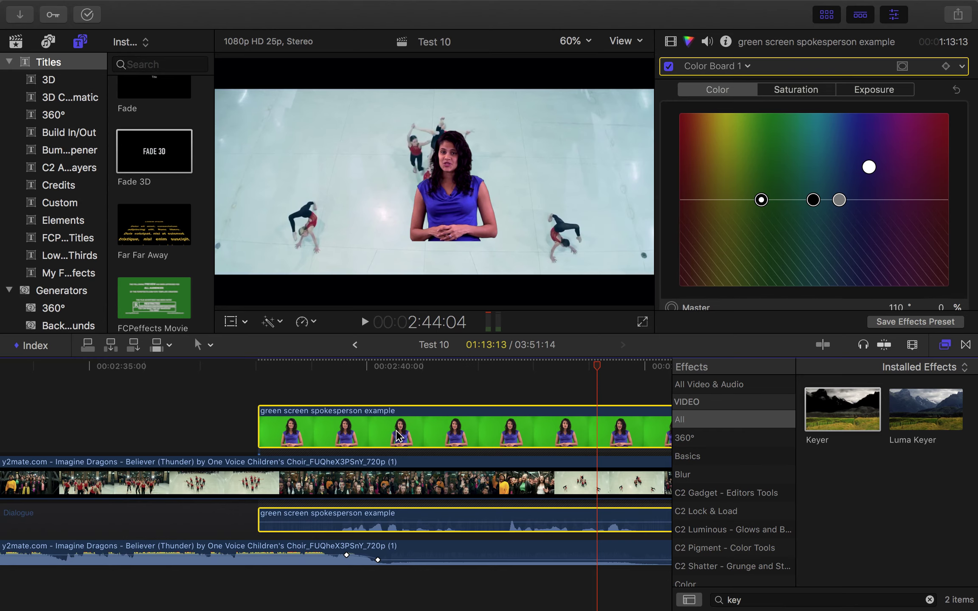
# Delete the music video clip under the spokesperson, and clear all remaining clips from the Test 10 timeline
pyautogui.click(362, 492)
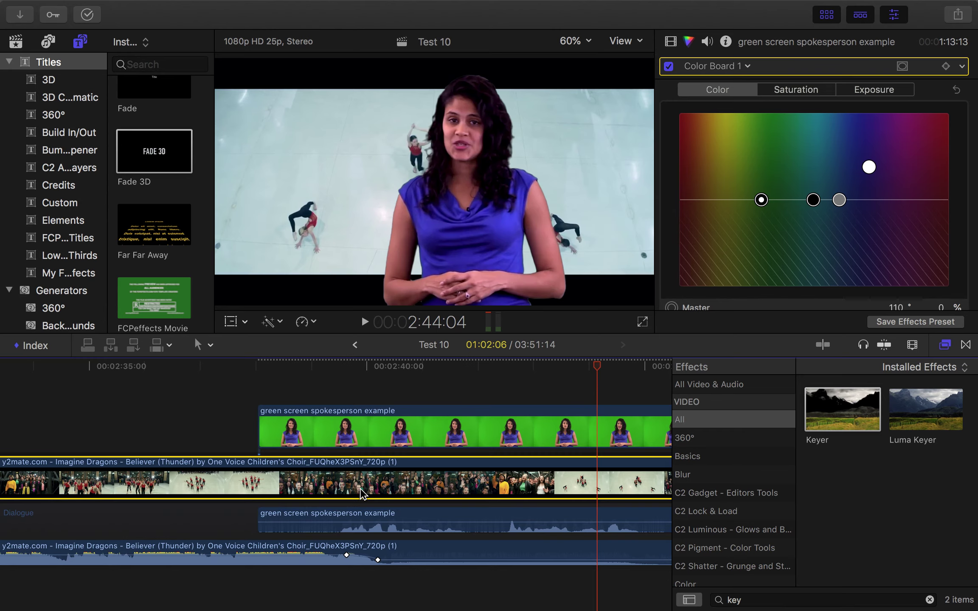
pyautogui.press('Delete')
pyautogui.hscroll(-6, 195, 467)
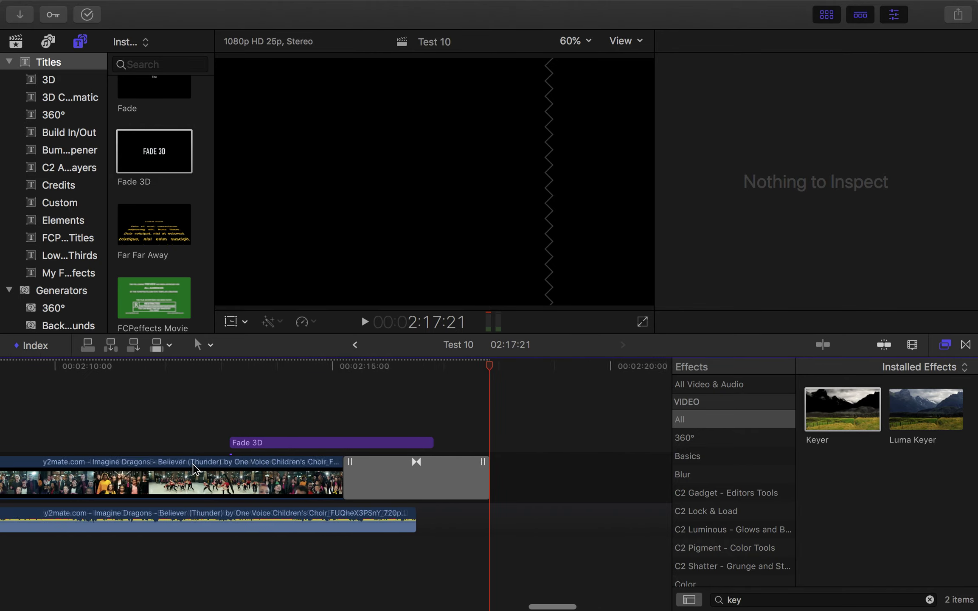
pyautogui.press('super+a')
# Add the green screen spokesperson example clip from Finder's Studio folder at the start of the empty timeline
pyautogui.hotkey('ctrl', 'Left')
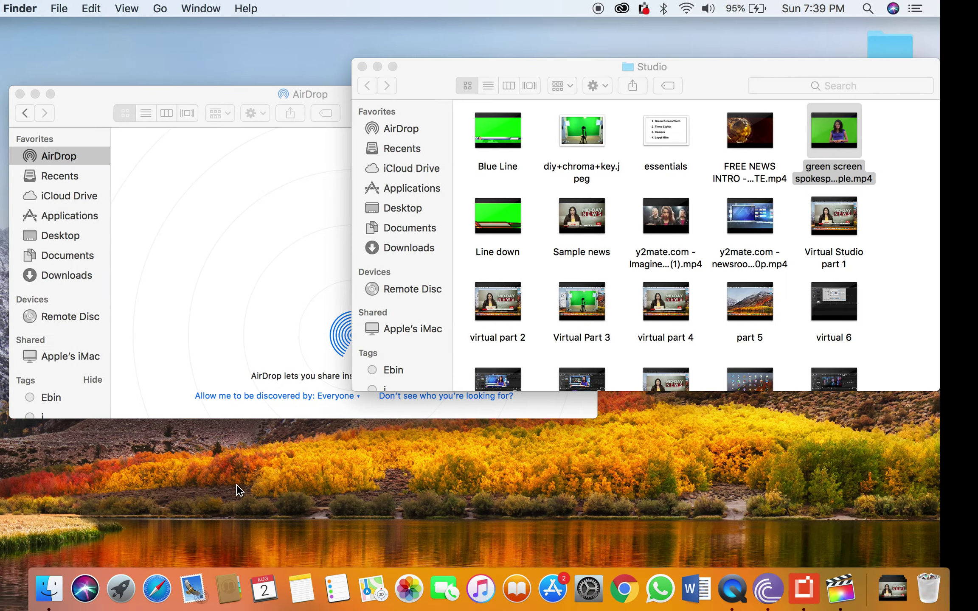
pyautogui.moveTo(898, 135); pyautogui.dragTo(143, 490)
pyautogui.hotkey('ctrl', 'Right')
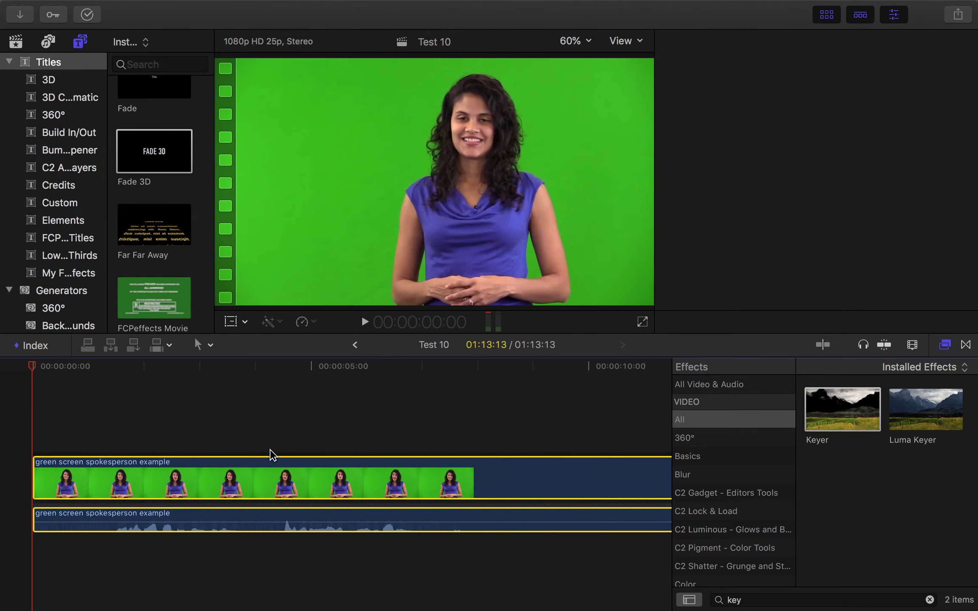
# Preview the newsroom virtual3 video in Finder and place it beneath the spokesperson clip at the timeline's start
pyautogui.hotkey('ctrl', 'Left')
pyautogui.click(805, 226)
pyautogui.press('space')
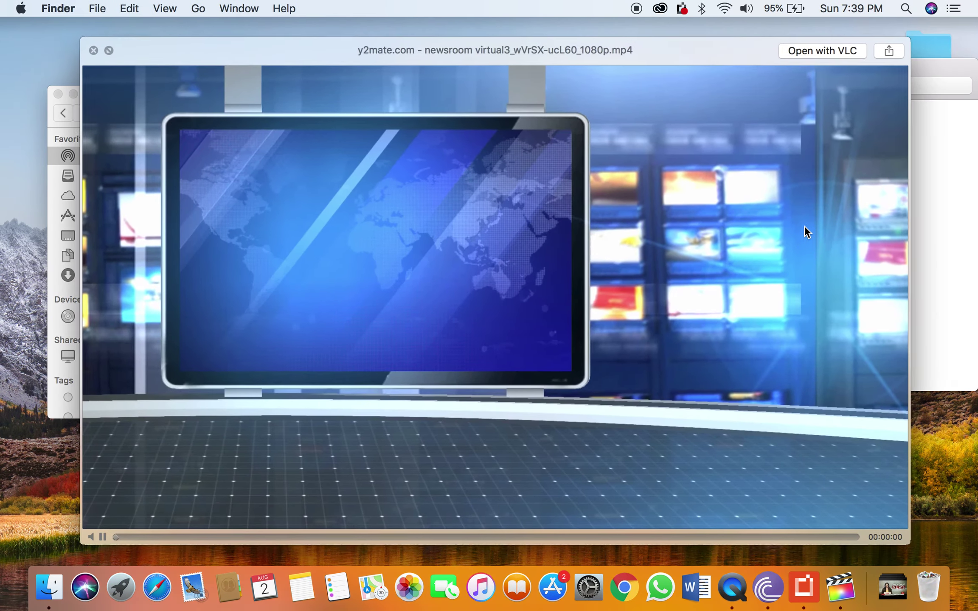
pyautogui.press('space')
pyautogui.hotkey('ctrl', 'Right')
pyautogui.moveTo(794, 228); pyautogui.dragTo(48, 531)
pyautogui.moveTo(195, 519); pyautogui.dragTo(152, 526)
# Apply the Keyer effect to the spokesperson clip above the newsroom background
pyautogui.click(253, 489)
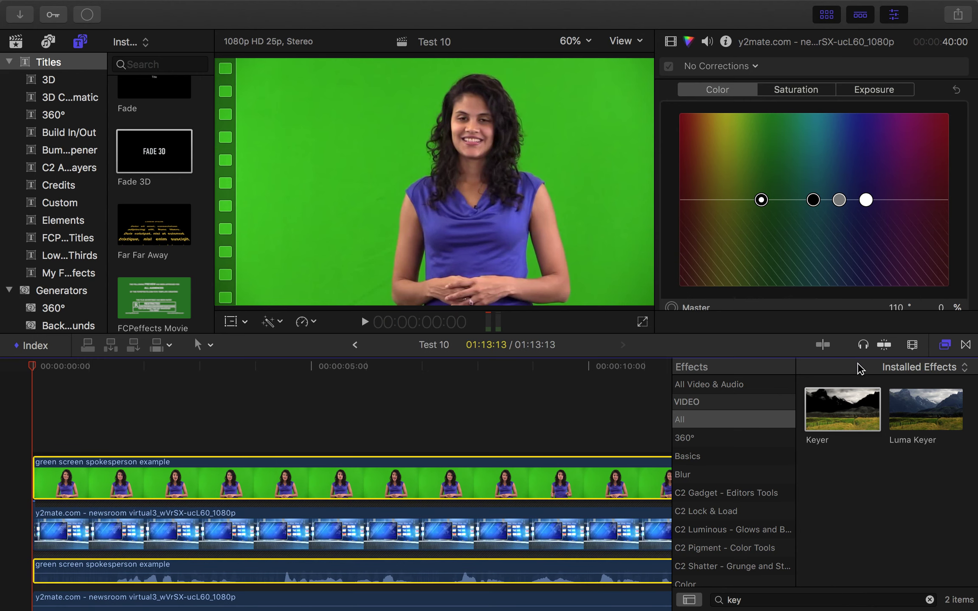
pyautogui.moveTo(843, 408); pyautogui.dragTo(535, 482)
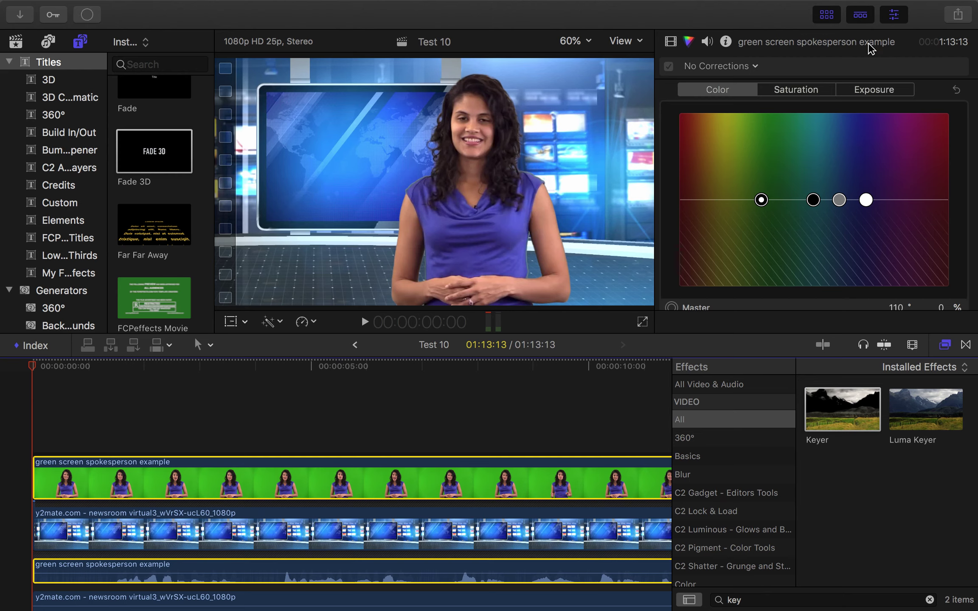
# Raise the spokesperson clip's highlight exposure, lower its shadow exposure, and brighten its midtones slightly
pyautogui.click(862, 94)
pyautogui.moveTo(910, 199); pyautogui.dragTo(912, 174)
pyautogui.moveTo(753, 200); pyautogui.dragTo(757, 215)
pyautogui.moveTo(831, 199); pyautogui.dragTo(826, 193)
# Tint the spokesperson clip's highlights slightly blue, set the master color to 110° at 2%, and nudge the shadow color
pyautogui.click(723, 90)
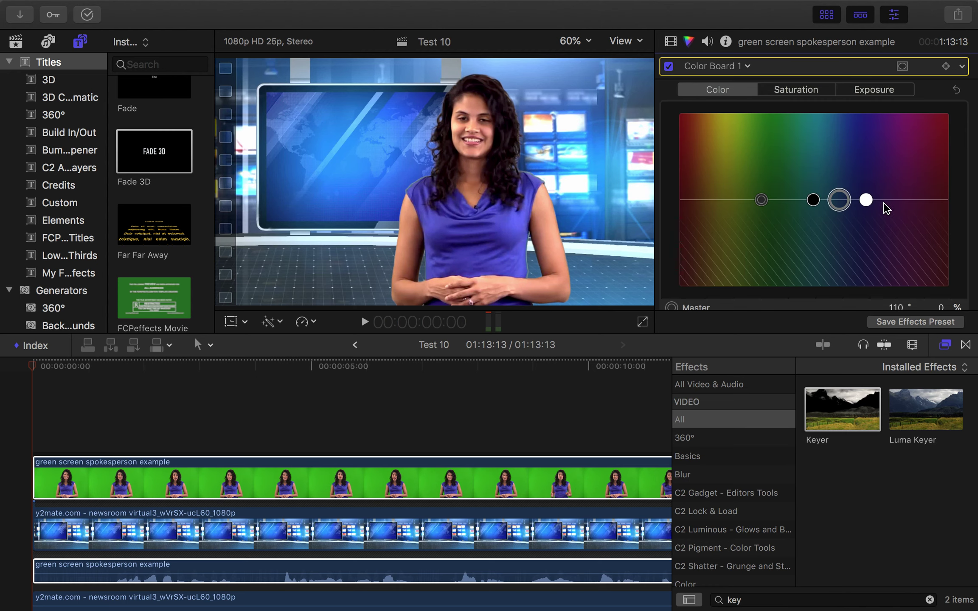
pyautogui.moveTo(866, 202); pyautogui.dragTo(867, 197)
pyautogui.moveTo(760, 205); pyautogui.dragTo(817, 203)
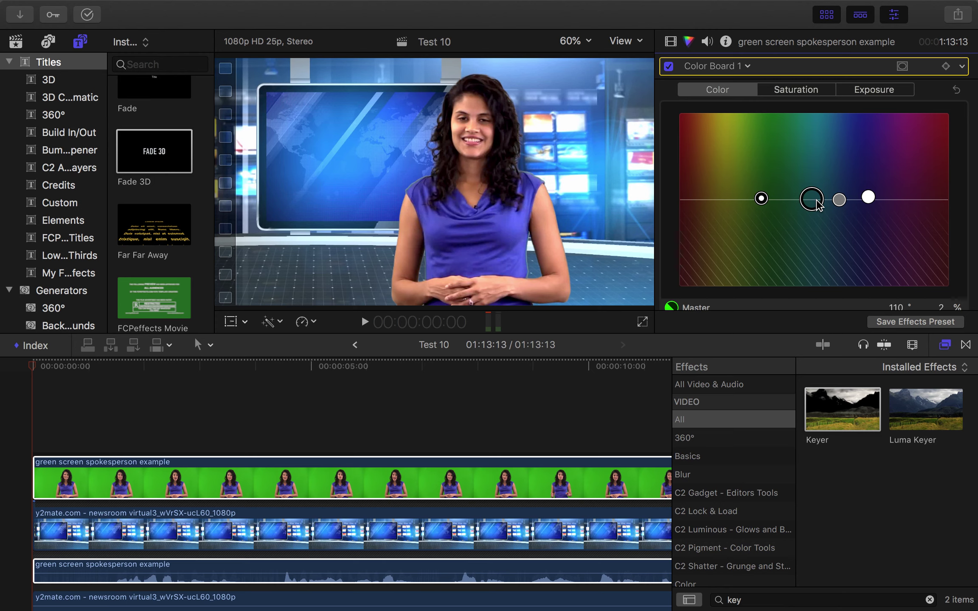
# Transform the spokesperson clip, adjusting its size and moving the presenter further right over the newsroom background
pyautogui.click(310, 366)
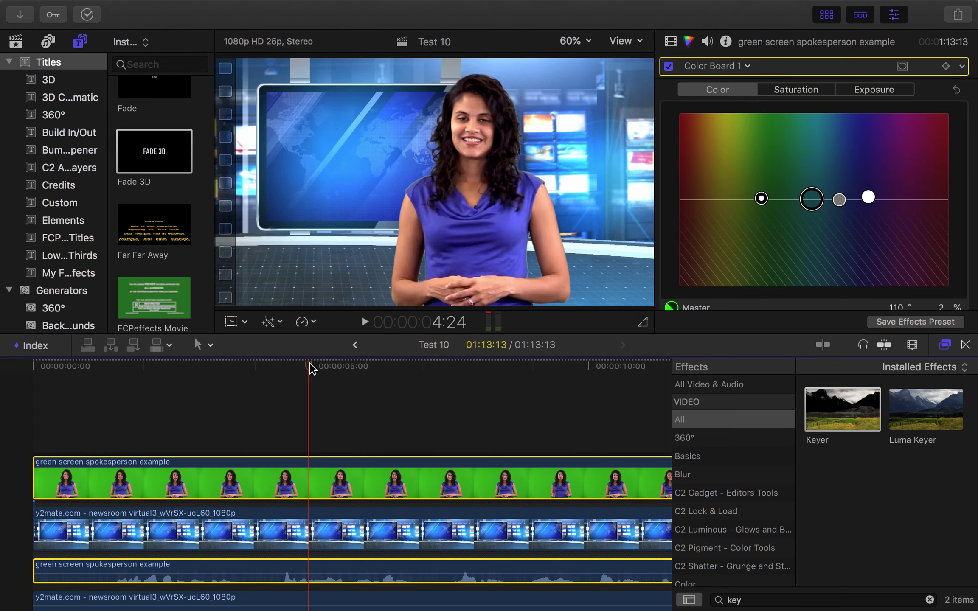
pyautogui.click(247, 327)
pyautogui.click(267, 344)
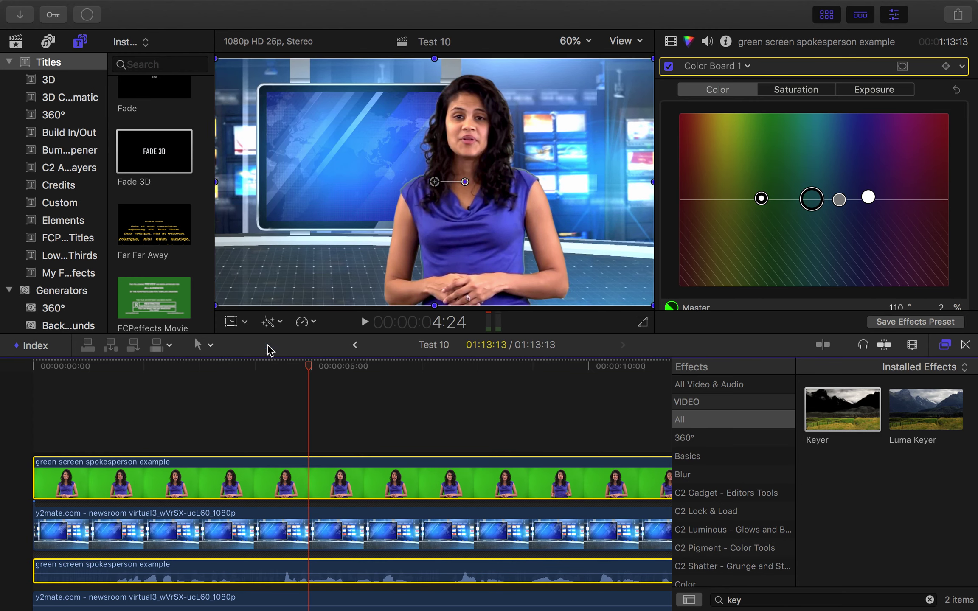
pyautogui.moveTo(215, 59); pyautogui.dragTo(238, 75)
pyautogui.click(368, 483)
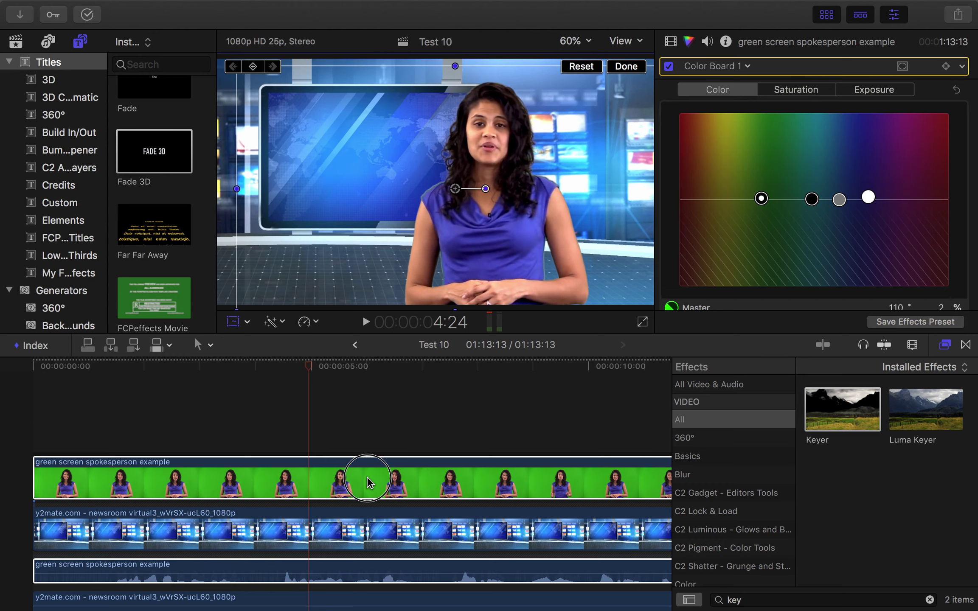
pyautogui.moveTo(237, 65); pyautogui.dragTo(226, 59)
pyautogui.moveTo(480, 184); pyautogui.dragTo(501, 185)
# Switch to Finder and place the Blue Line clip from the Studio folder above the spokesperson clip at about 4 seconds
pyautogui.hotkey('ctrl', 'Left')
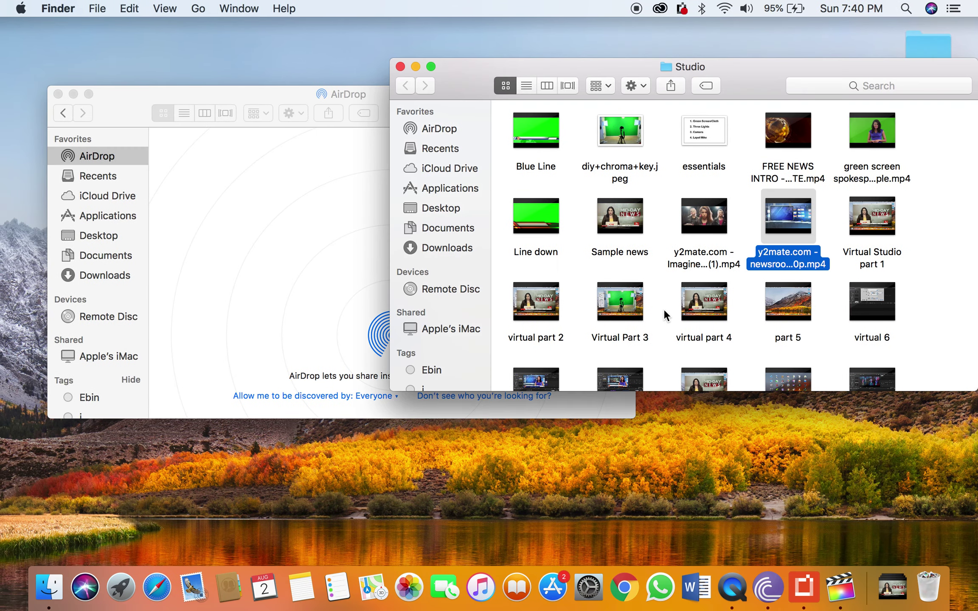
pyautogui.click(548, 143)
pyautogui.moveTo(549, 131); pyautogui.dragTo(254, 431)
pyautogui.hotkey('ctrl', 'Right')
# Apply the Keyer effect to the Blue Line clip and move its lower-third banner down to the bottom of the frame
pyautogui.moveTo(247, 365); pyautogui.dragTo(276, 367)
pyautogui.moveTo(866, 426); pyautogui.dragTo(407, 422)
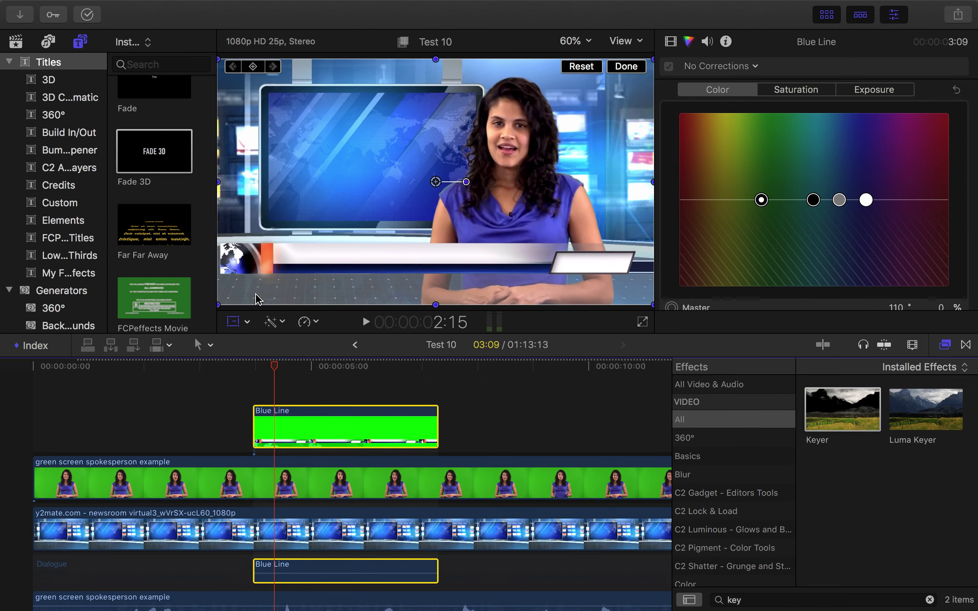
pyautogui.moveTo(278, 265); pyautogui.dragTo(286, 291)
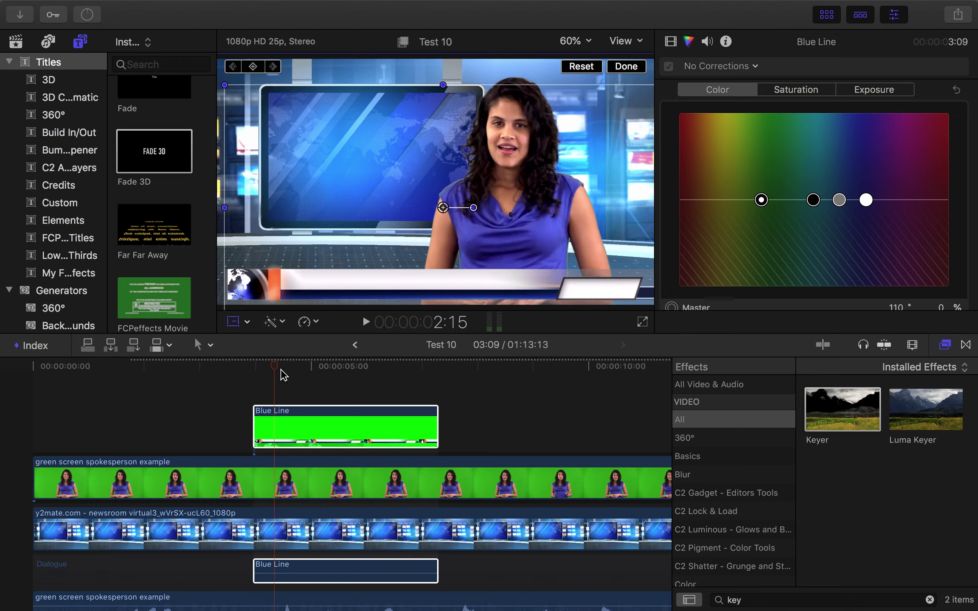
pyautogui.press('space')
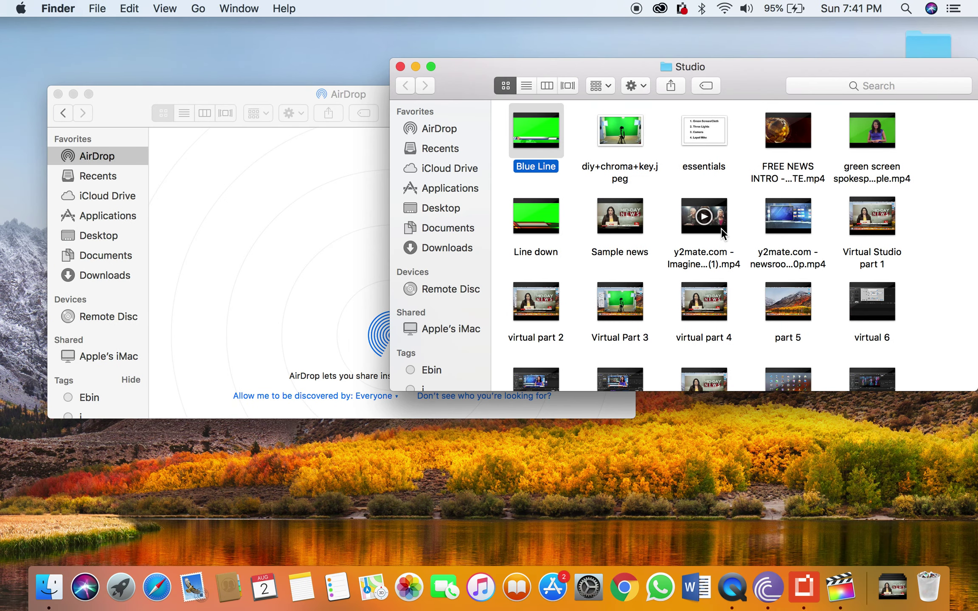
# Switch to Finder and place the FREE NEWS INTRO video between the spokesperson and newsroom clips at about 5 seconds
pyautogui.click(722, 232)
pyautogui.scroll(-2, 785, 297)
pyautogui.click(798, 113)
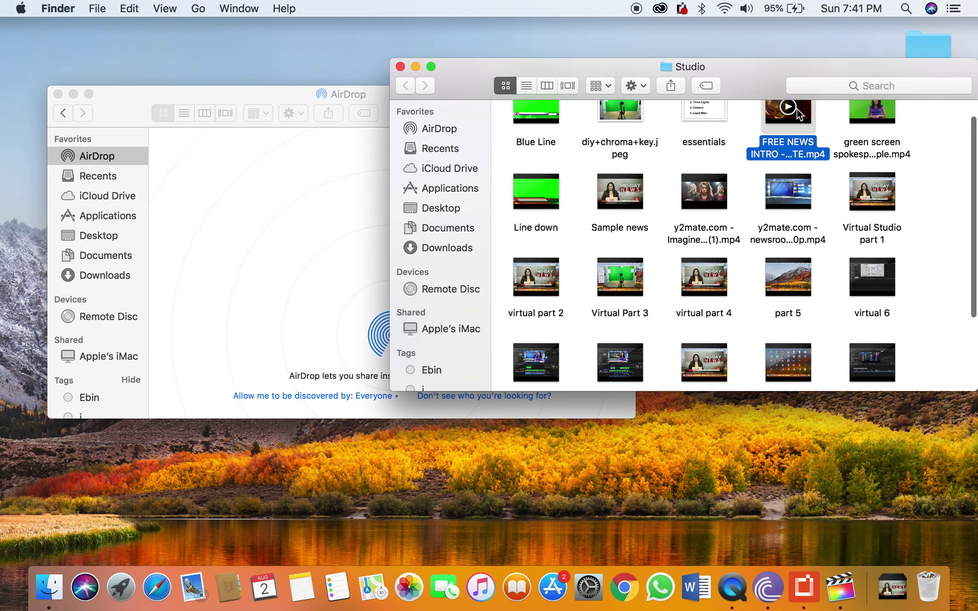
pyautogui.press('cmd+Tab')
pyautogui.moveTo(802, 116); pyautogui.dragTo(313, 515)
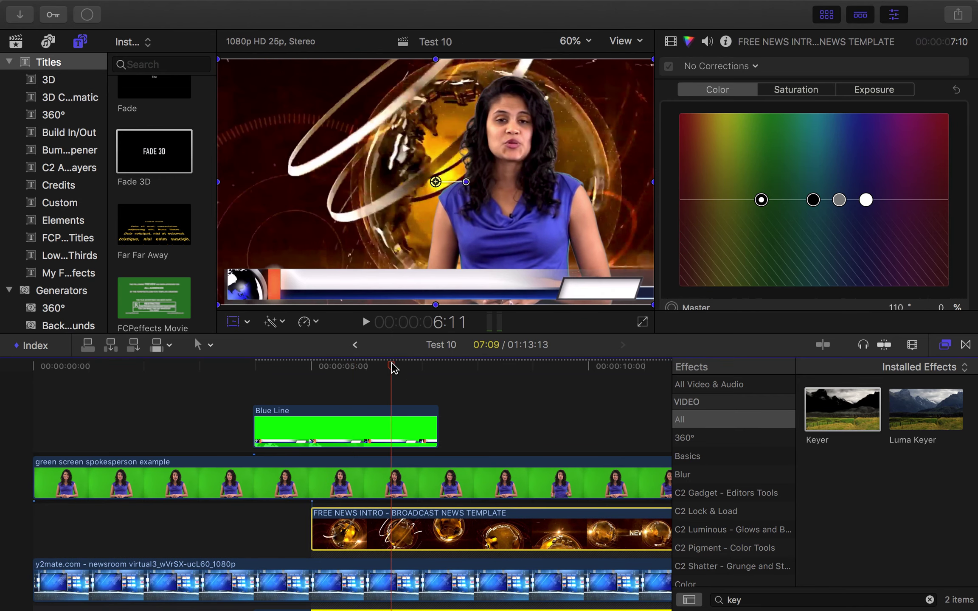
# Shrink the news intro clip onto the newsroom's wall screen and distort its corners to fit the screen's frame
pyautogui.moveTo(217, 58); pyautogui.dragTo(361, 146)
pyautogui.moveTo(390, 161); pyautogui.dragTo(338, 141)
pyautogui.click(247, 322)
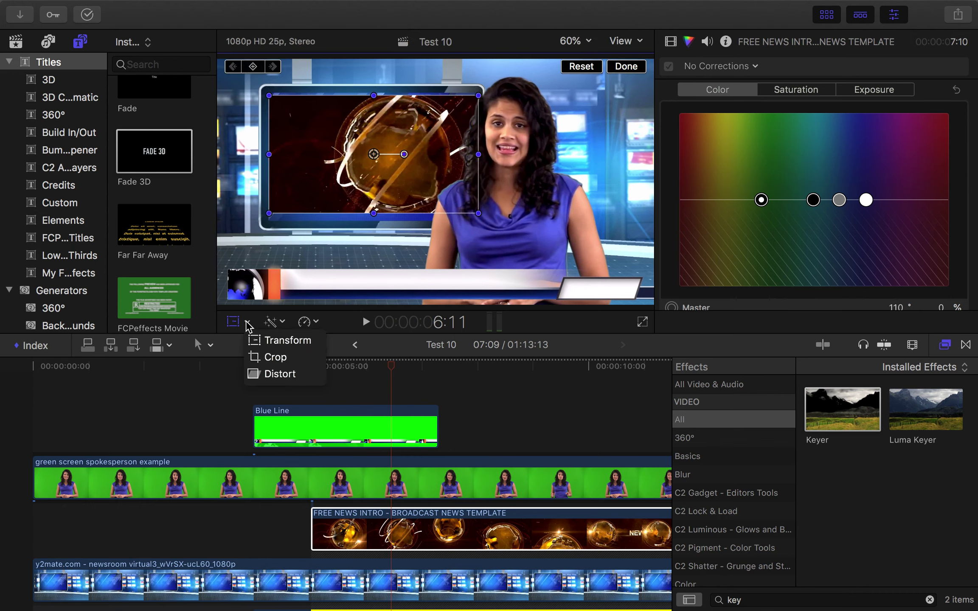
pyautogui.click(278, 374)
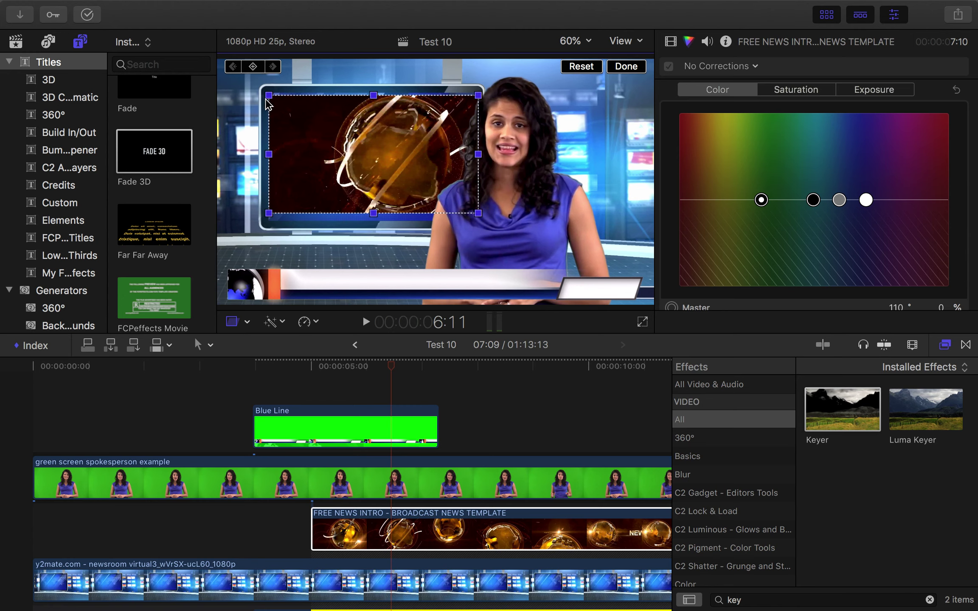
pyautogui.moveTo(269, 96); pyautogui.dragTo(270, 95)
pyautogui.moveTo(478, 95); pyautogui.dragTo(475, 93)
pyautogui.moveTo(270, 214); pyautogui.dragTo(272, 223)
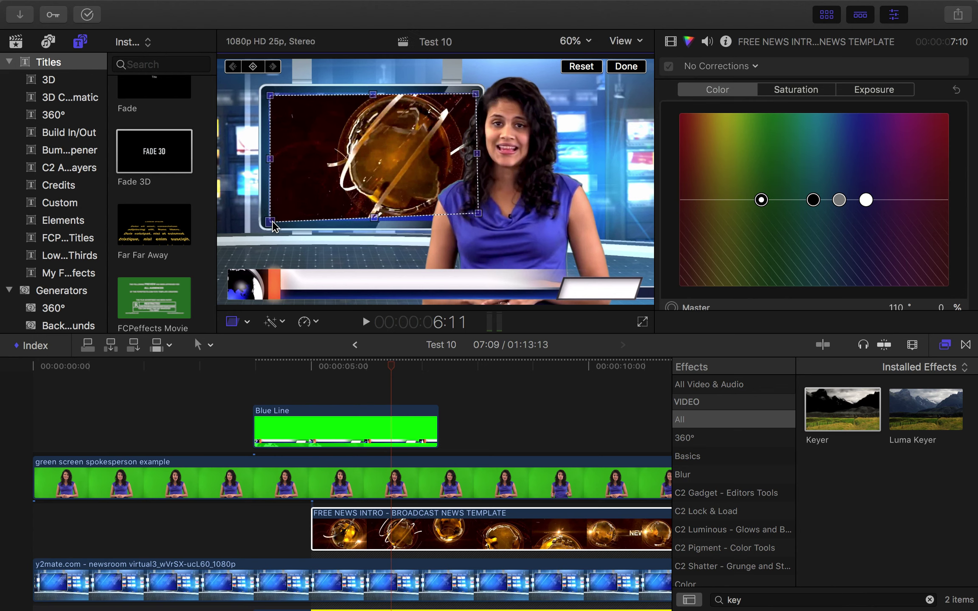
pyautogui.moveTo(478, 214); pyautogui.dragTo(478, 221)
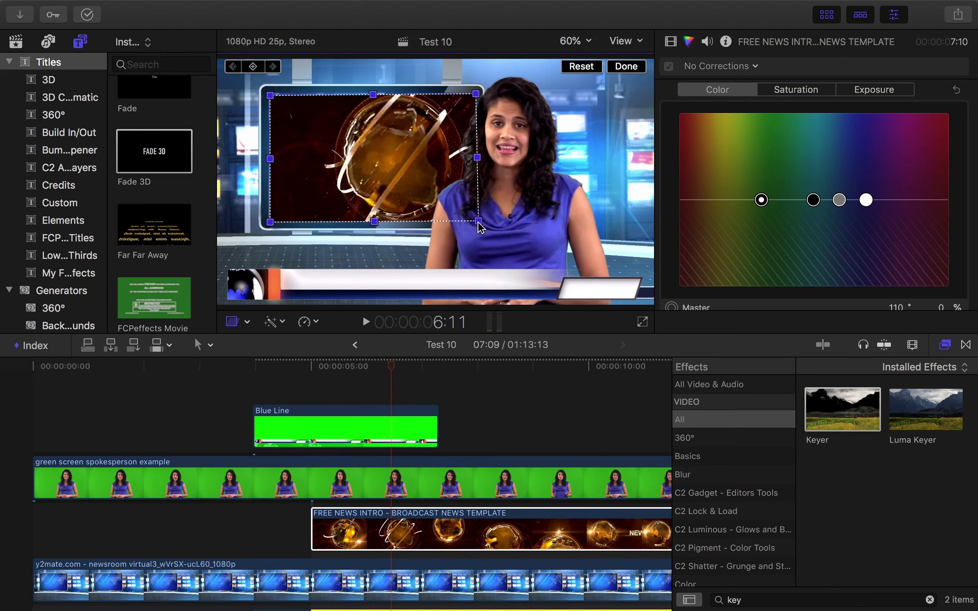
pyautogui.click(639, 67)
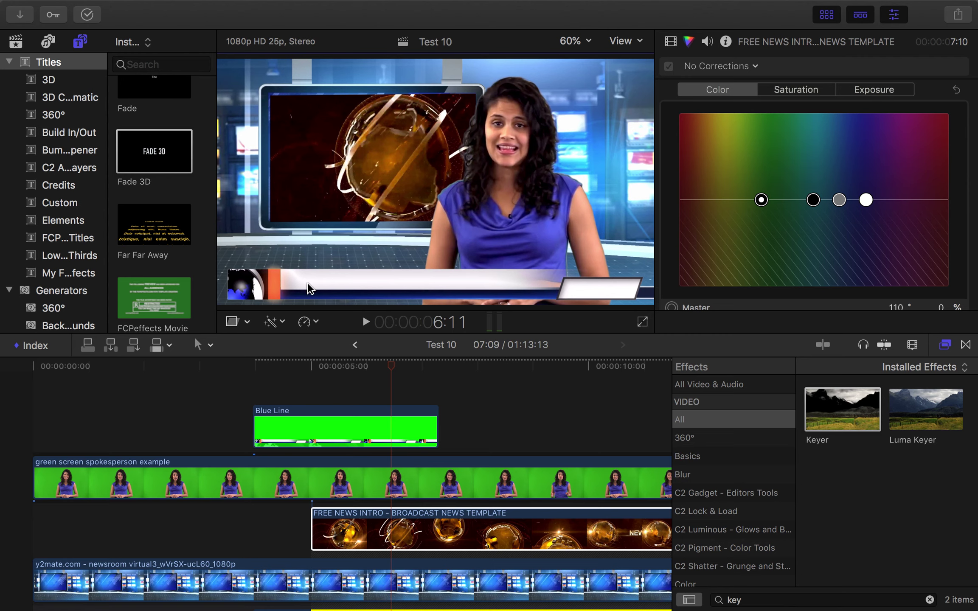
# Play the composite from about 5 seconds to check the news intro on the wall screen behind the spokesperson
pyautogui.click(305, 366)
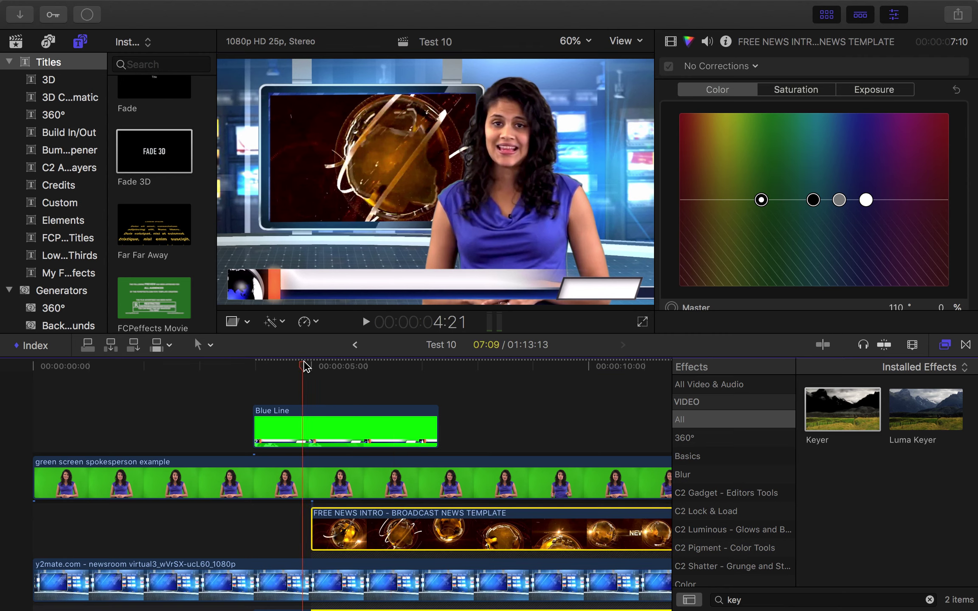
pyautogui.click(315, 366)
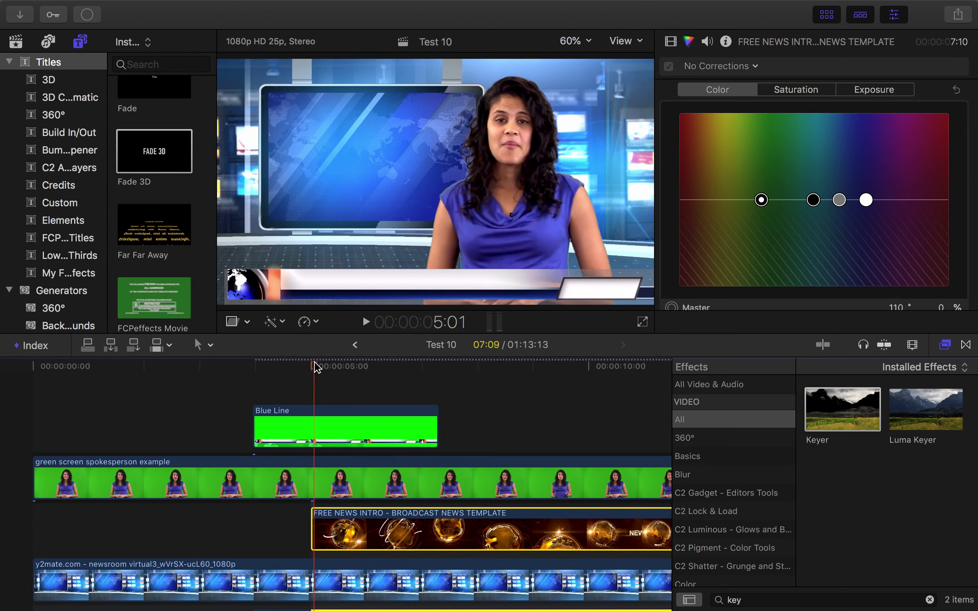
pyautogui.press('space')
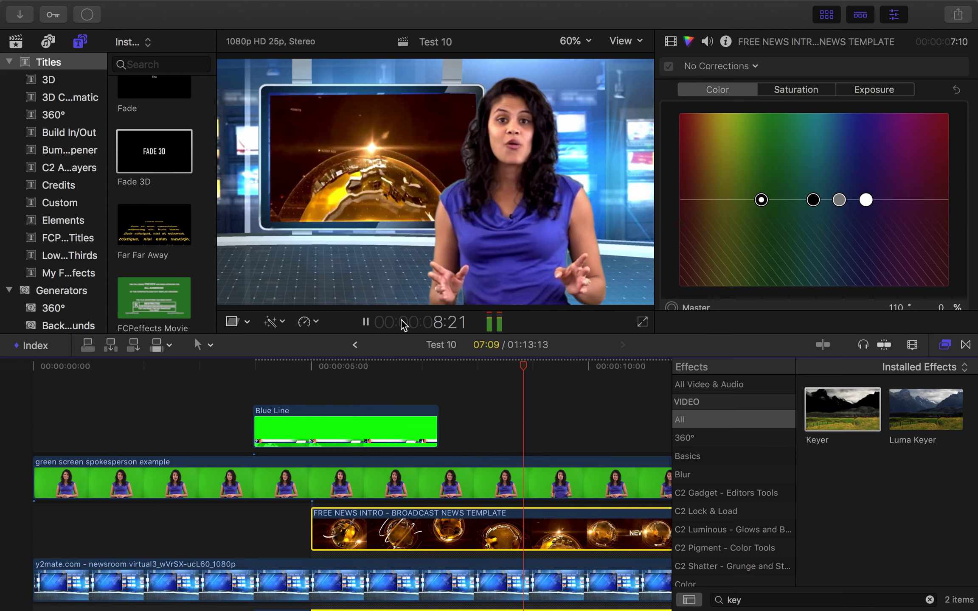
pyautogui.press('space')
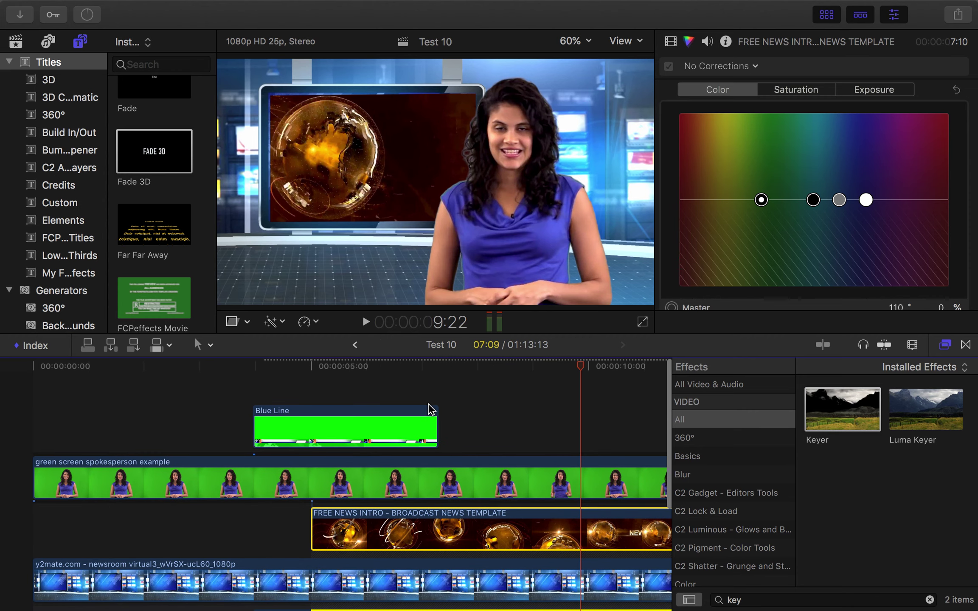
pyautogui.hscroll(3, 395, 484)
pyautogui.hscroll(-3, 518, 525)
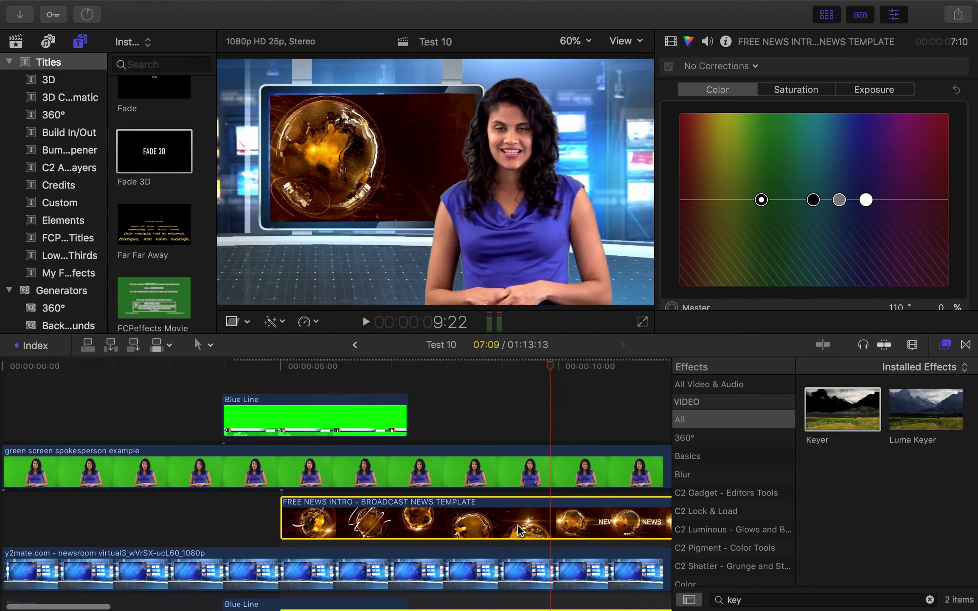
# Move the Blue Line clip to start at about 8 seconds and view the banner at 9 seconds
pyautogui.moveTo(423, 428); pyautogui.dragTo(641, 428)
pyautogui.click(530, 366)
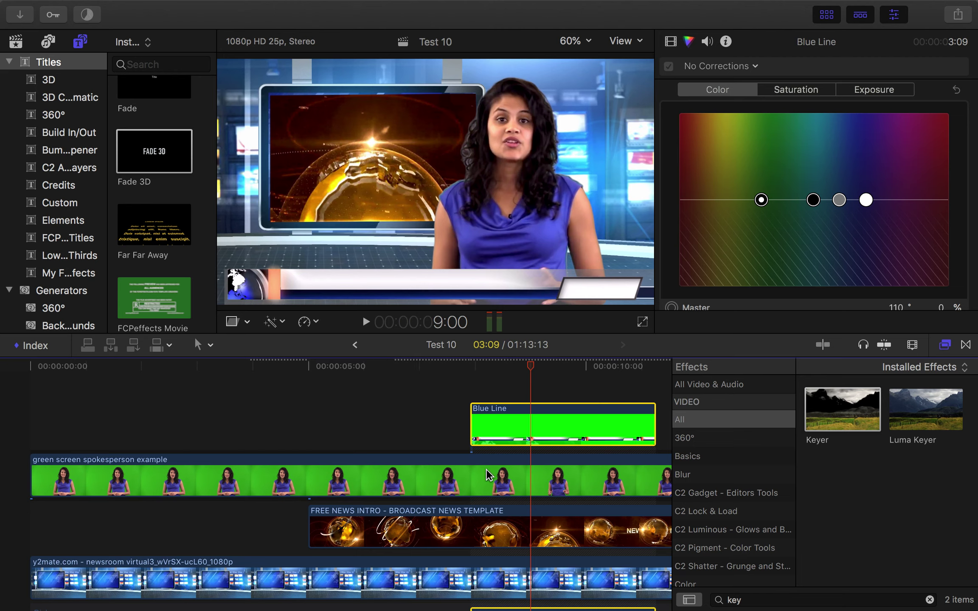
pyautogui.scroll(-5, 487, 468)
pyautogui.scroll(-4, 486, 468)
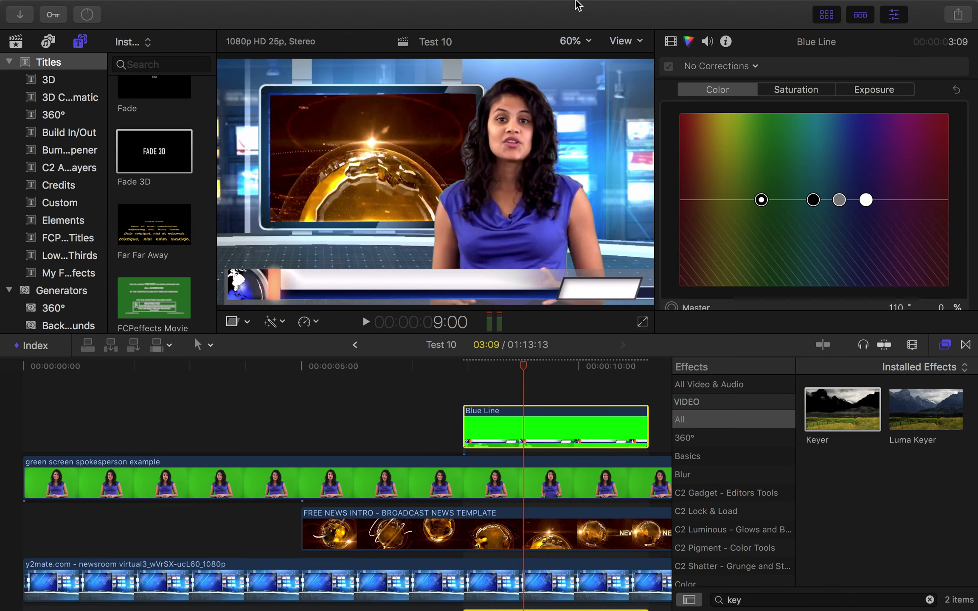
# Check the composited frame at about 12 seconds, near the end of the news intro clip
pyautogui.moveTo(578, 5)
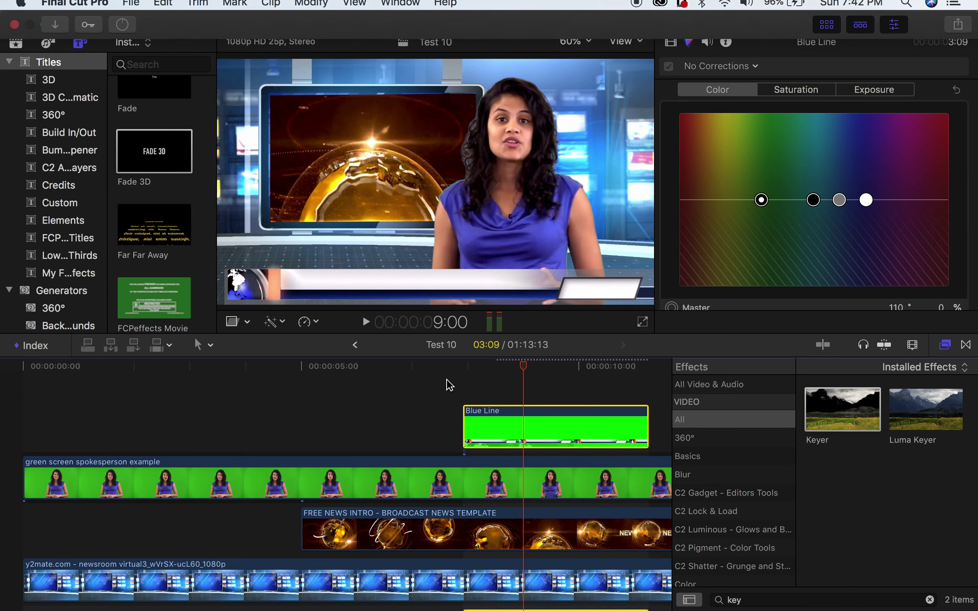
pyautogui.hscroll(5, 450, 399)
pyautogui.hscroll(8, 453, 403)
pyautogui.scroll(-1, 453, 404)
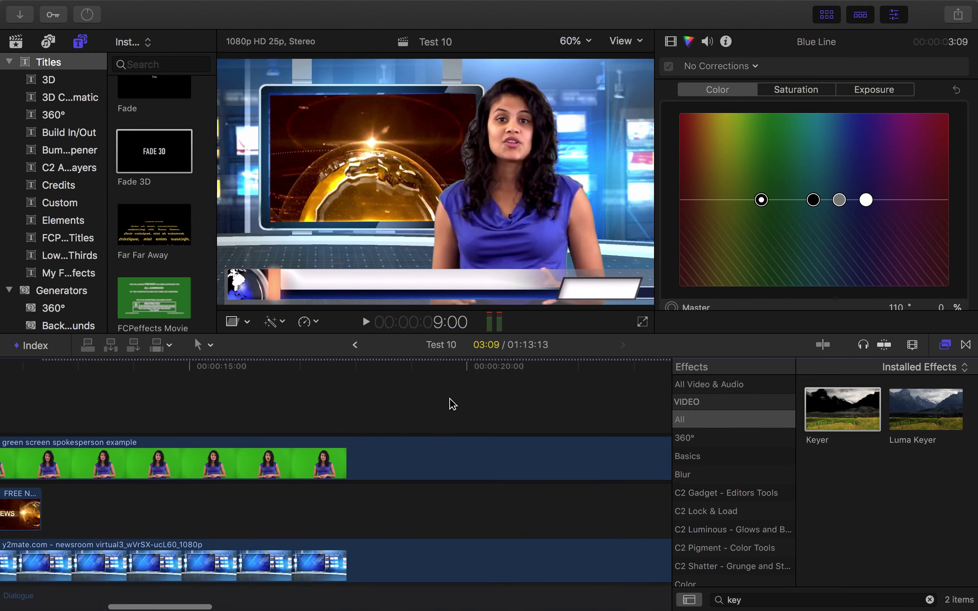
pyautogui.hscroll(-1, 453, 404)
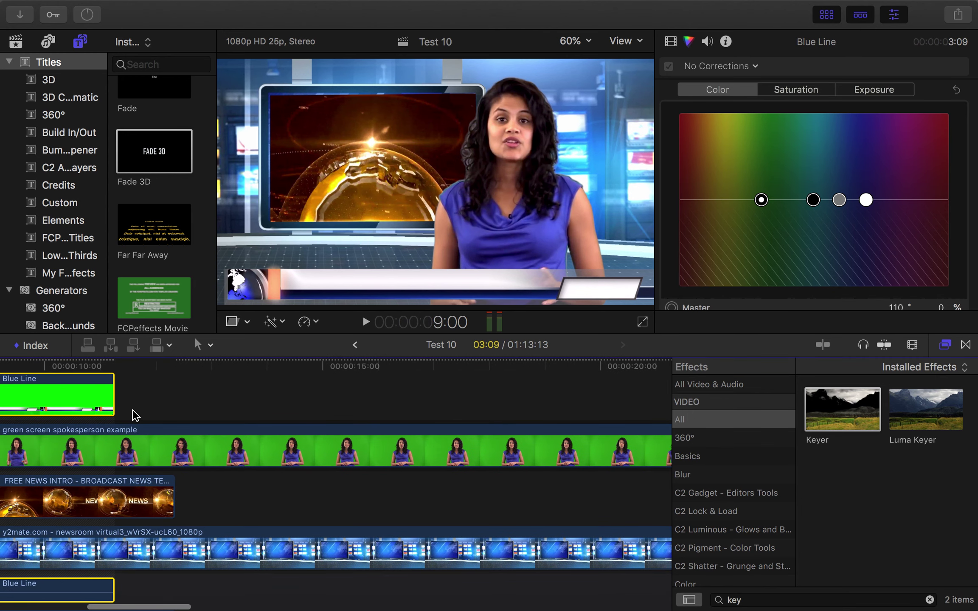
pyautogui.click(160, 365)
pyautogui.moveTo(160, 364); pyautogui.dragTo(168, 367)
# Add a freeze frame at the last frame of the spokesperson clip, at 1:13:12
pyautogui.hscroll(13, 325, 412)
pyautogui.scroll(1, 325, 412)
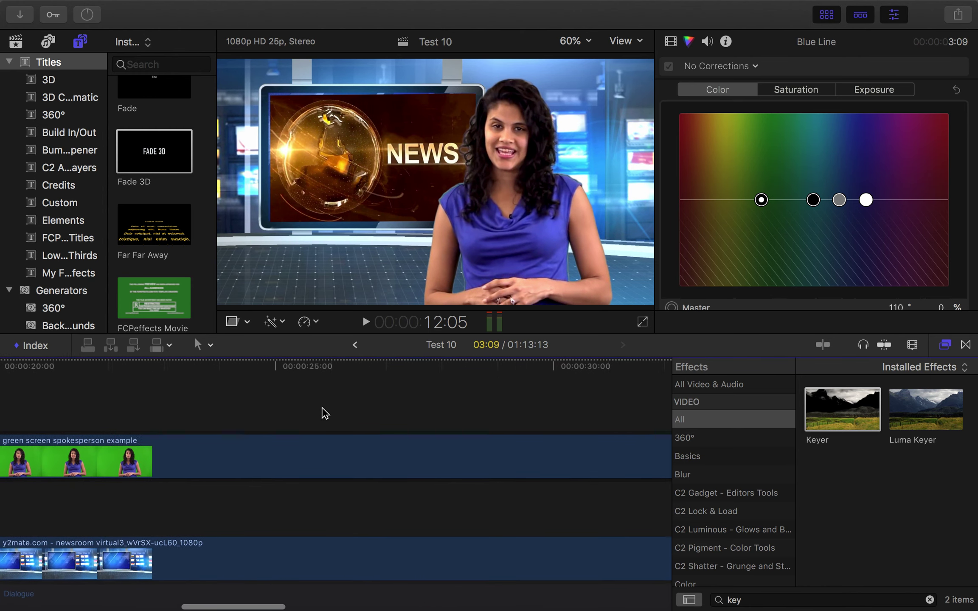
pyautogui.hscroll(20, 325, 413)
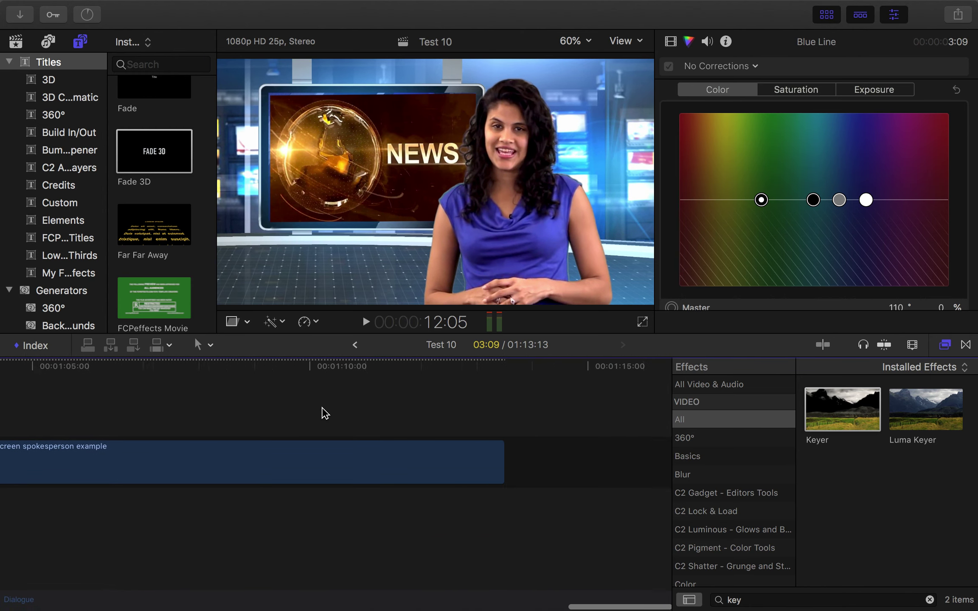
pyautogui.moveTo(473, 366); pyautogui.dragTo(504, 364)
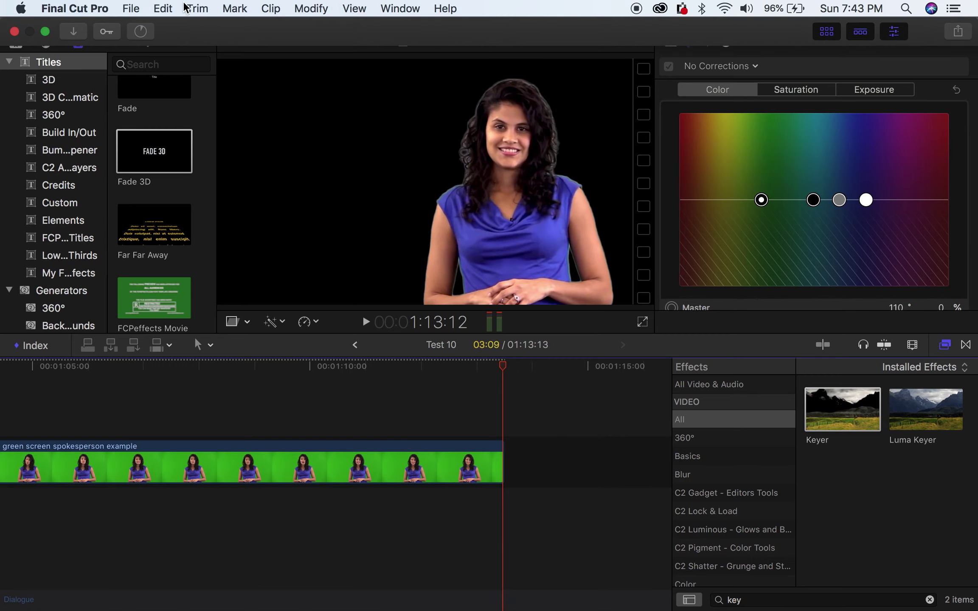
pyautogui.click(205, 8)
pyautogui.moveTo(164, 12)
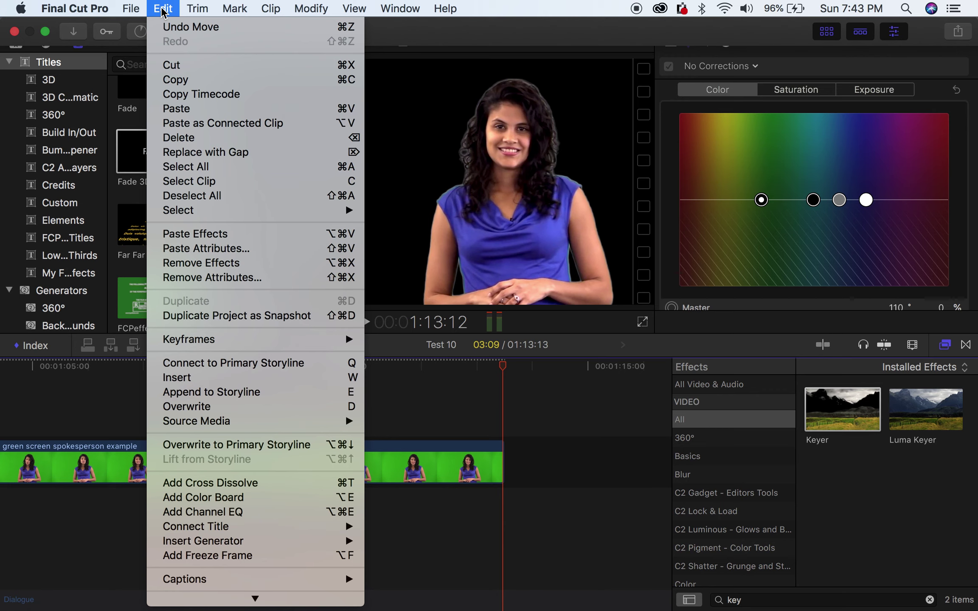
pyautogui.click(227, 557)
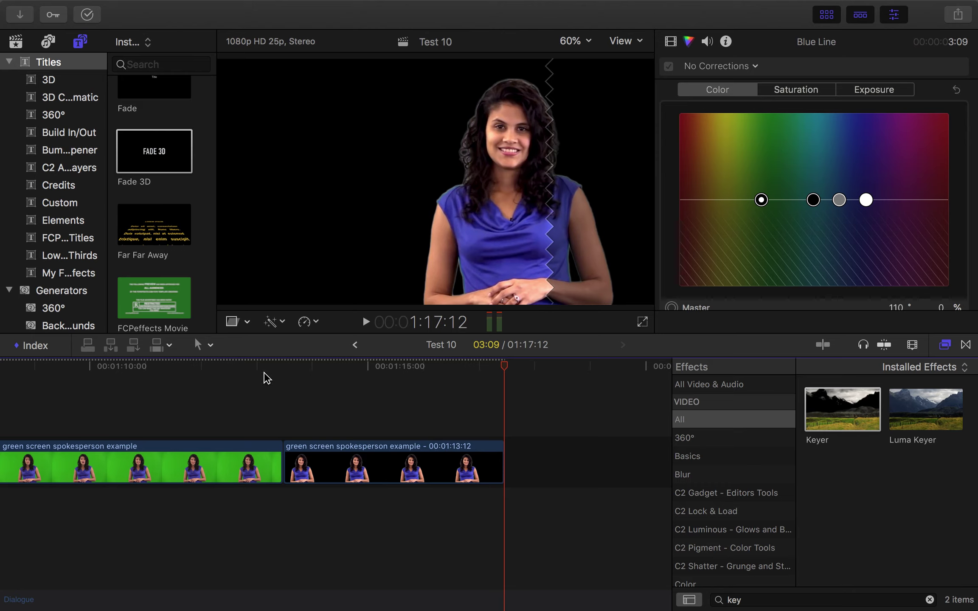
# Play the timeline from just before the spokesperson clip's end through its freeze frame
pyautogui.click(253, 366)
pyautogui.press('space')
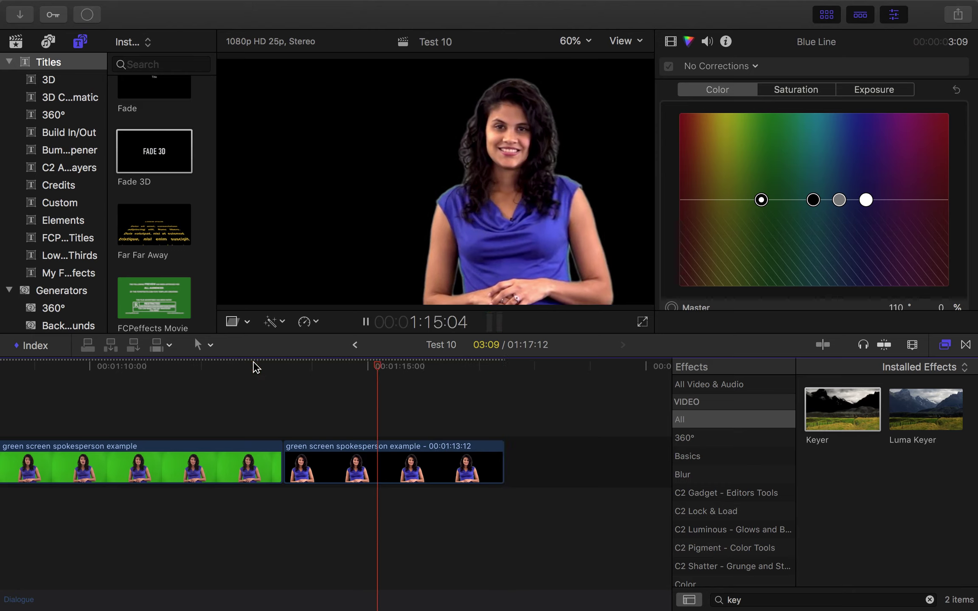
pyautogui.press('space')
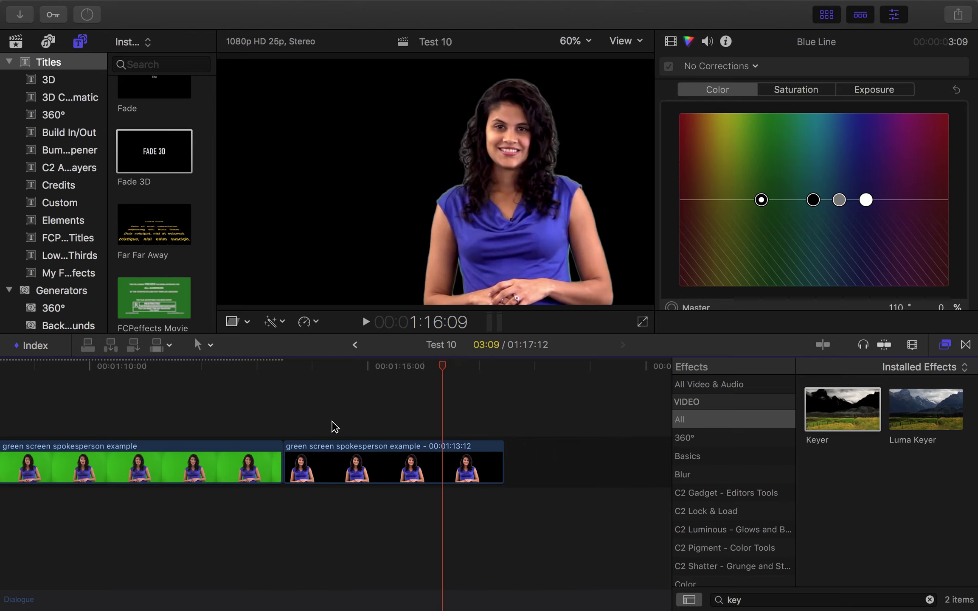
pyautogui.hscroll(-2, 333, 426)
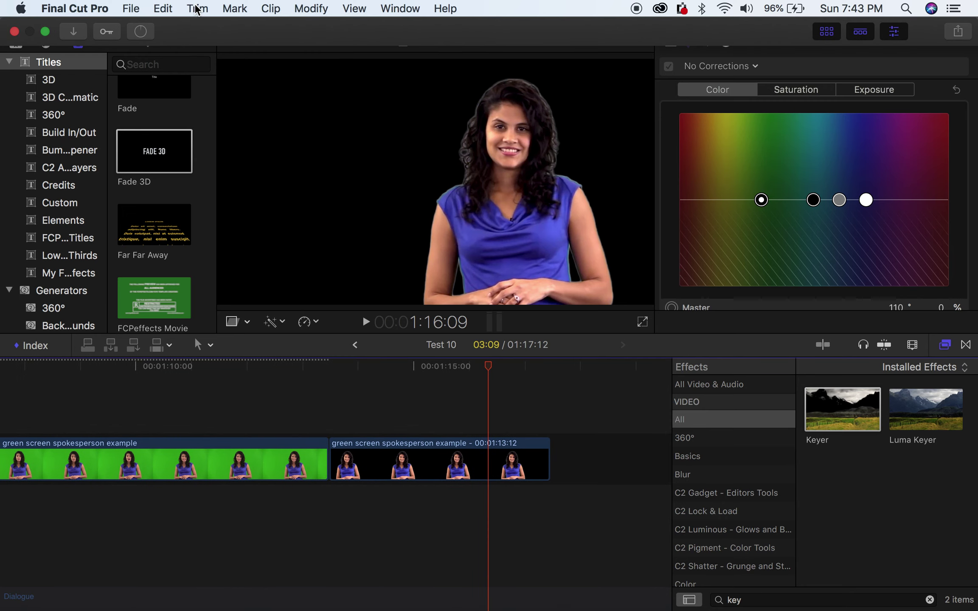
pyautogui.click(197, 9)
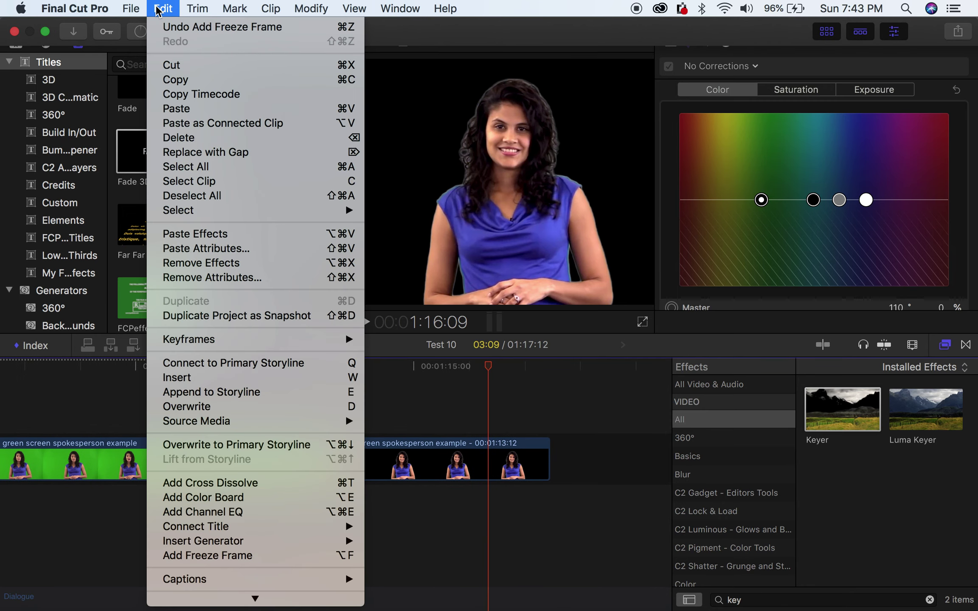
pyautogui.moveTo(322, 6)
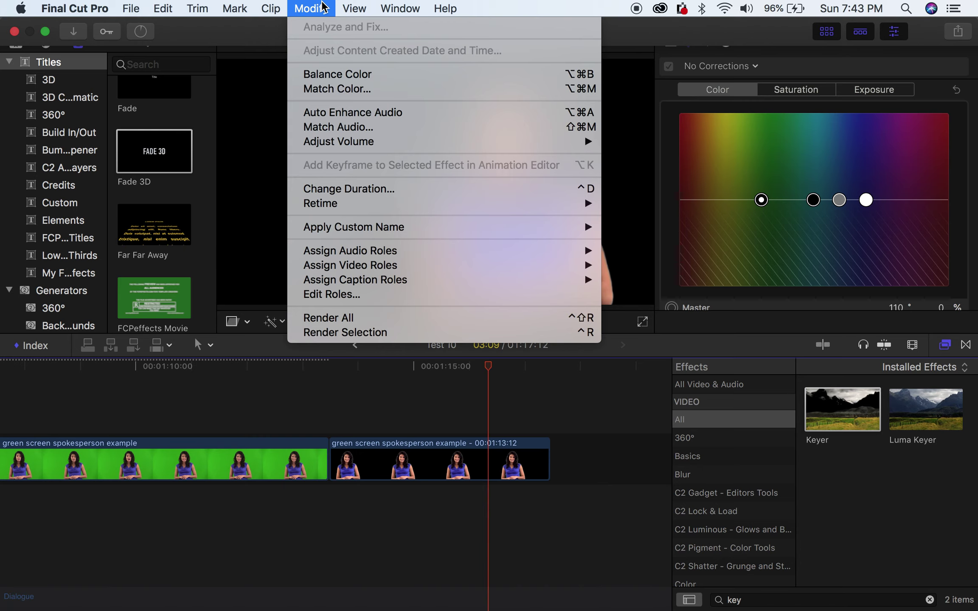
pyautogui.moveTo(358, 13)
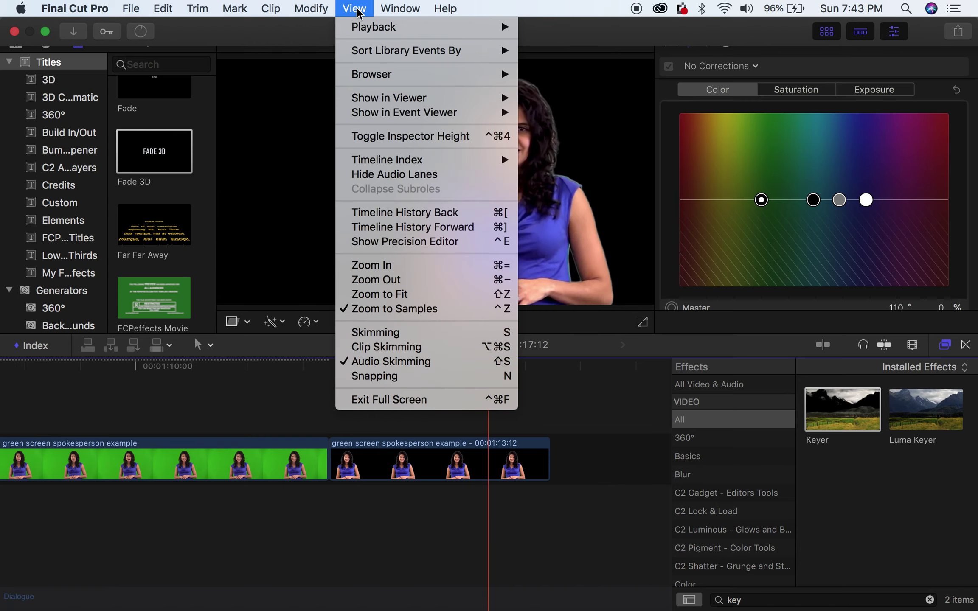
pyautogui.click(273, 244)
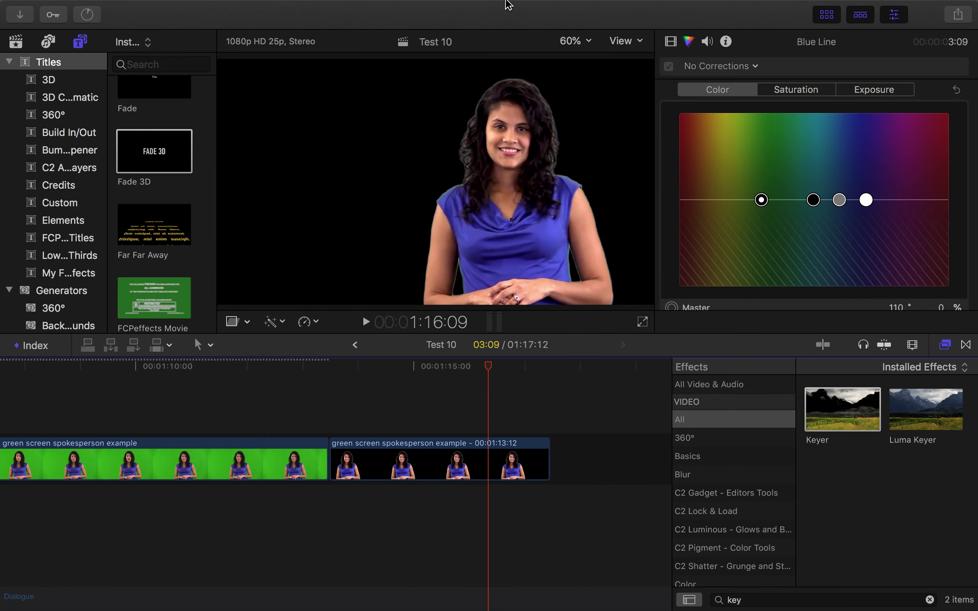
# Start a Master File export of the Test 10 project with H.264 as the video codec
pyautogui.moveTo(508, 5)
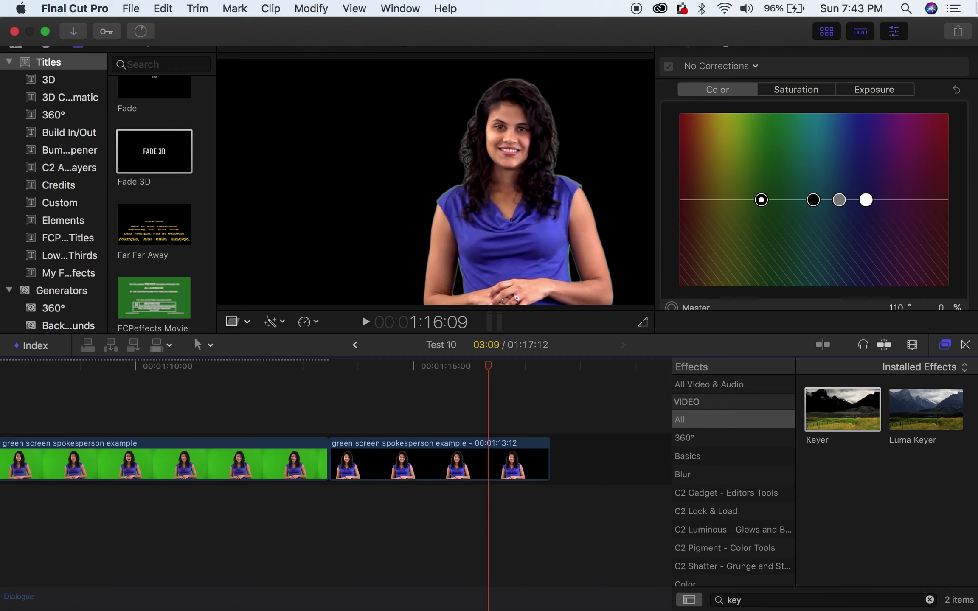
pyautogui.click(90, 12)
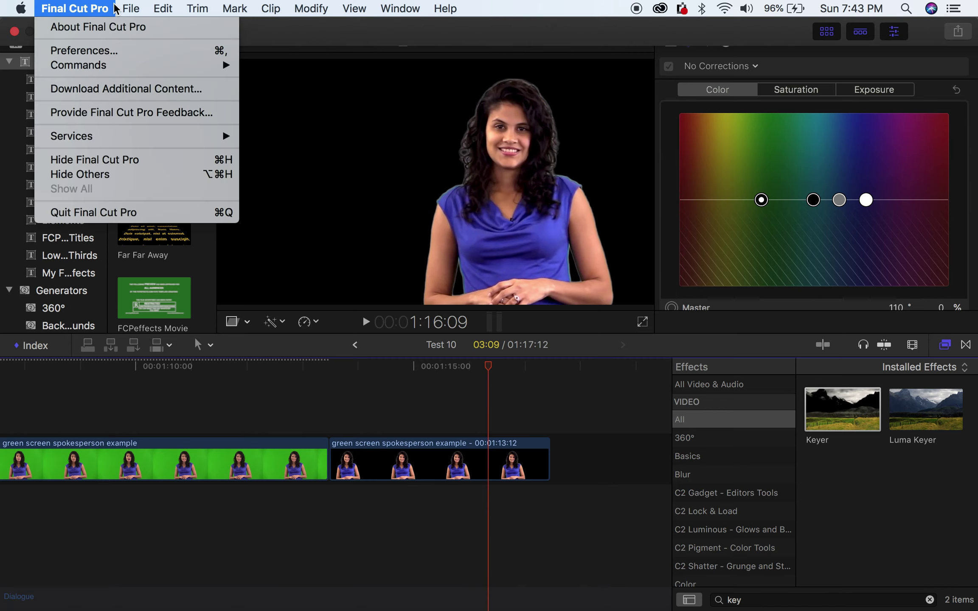
pyautogui.moveTo(145, 103)
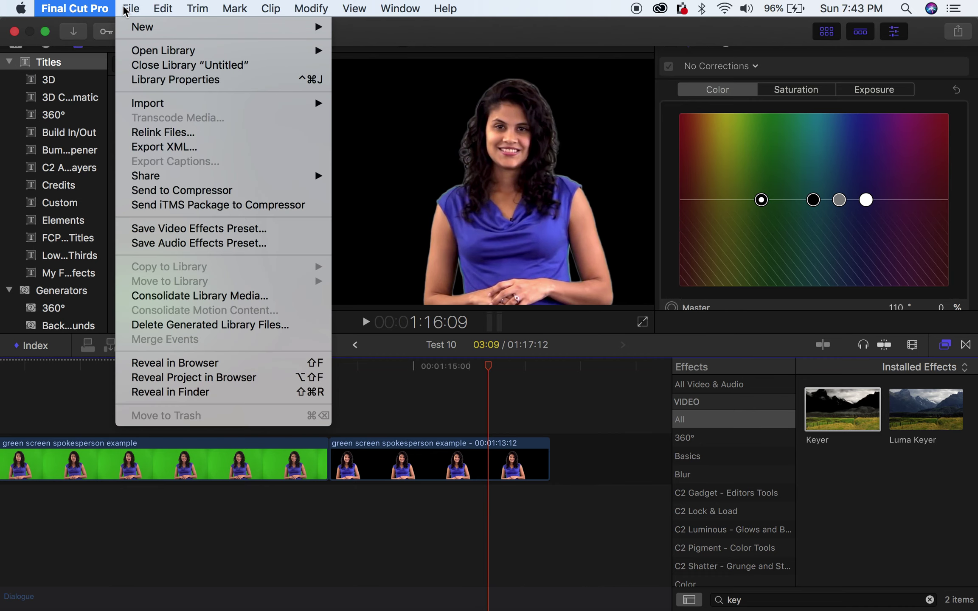
pyautogui.moveTo(298, 176)
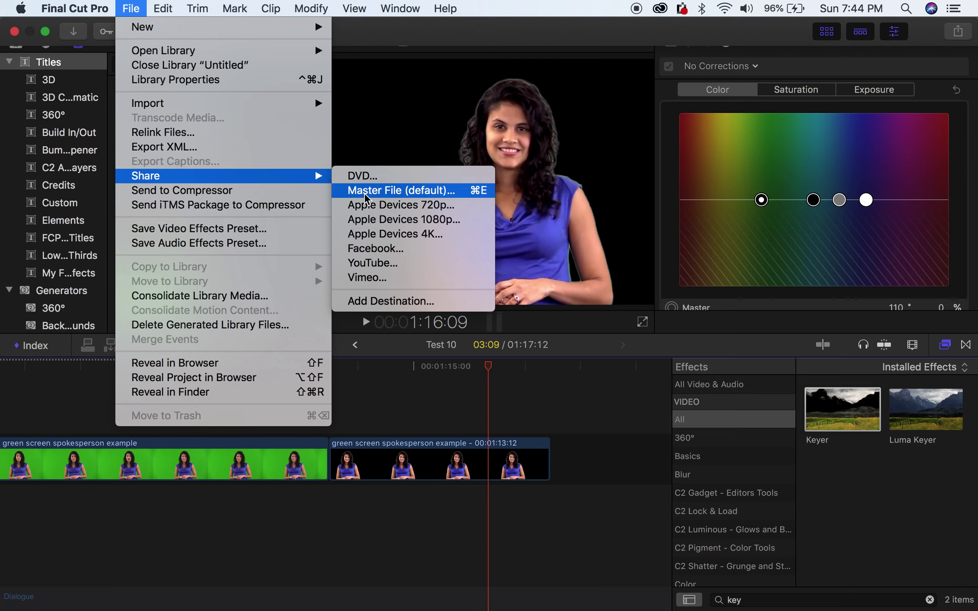
pyautogui.click(378, 191)
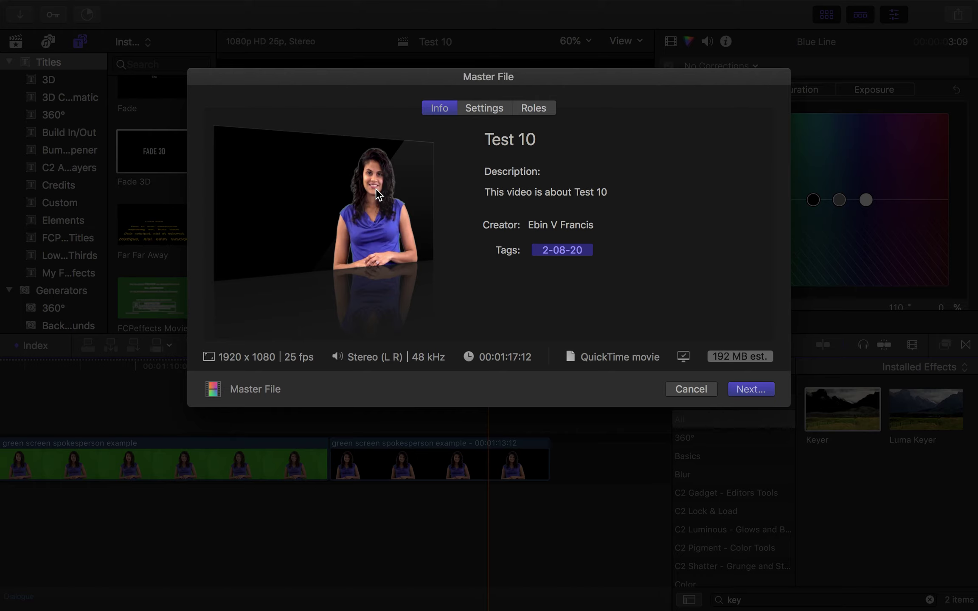
pyautogui.click(480, 112)
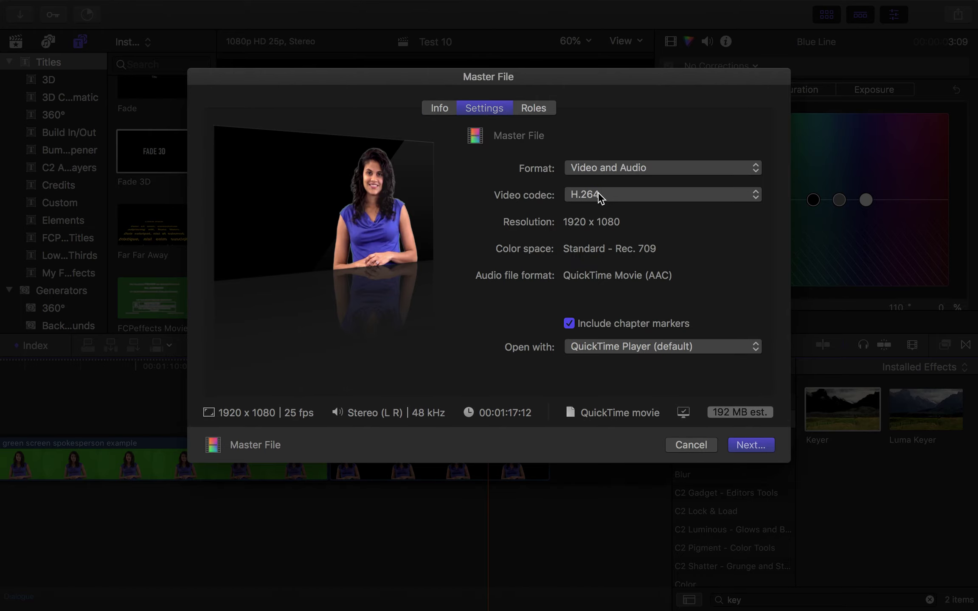
pyautogui.click(598, 193)
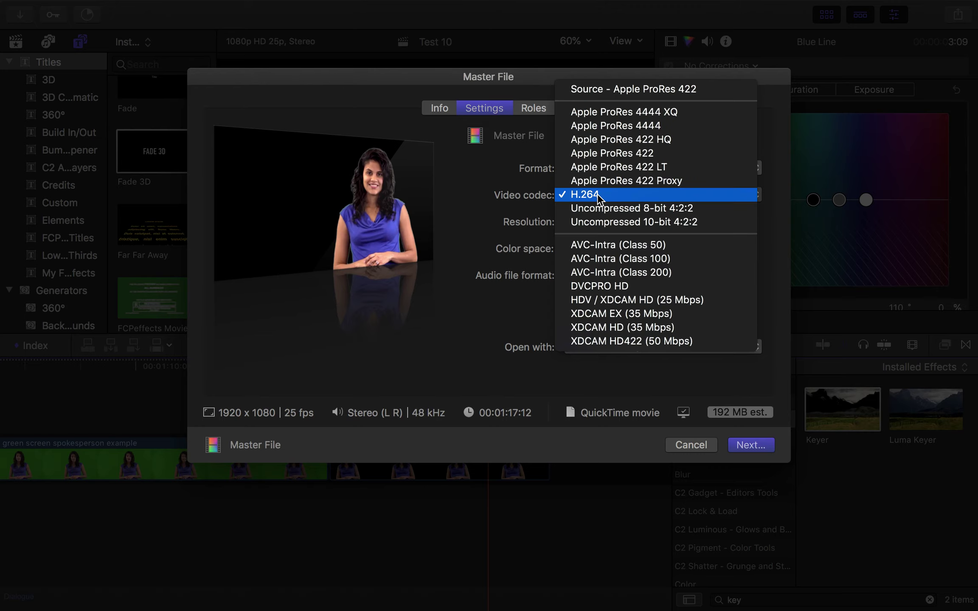
pyautogui.click(598, 193)
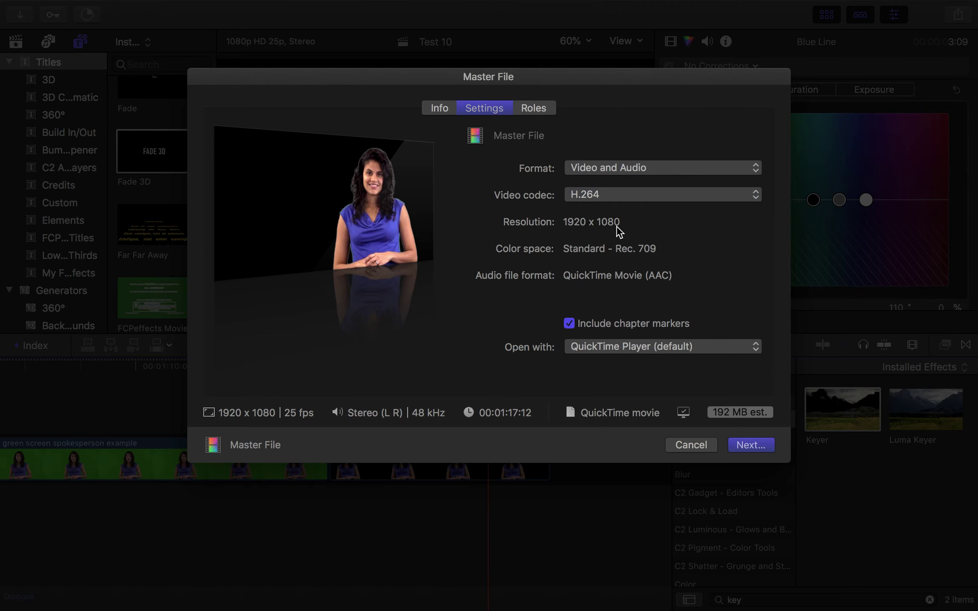
# Review the format options, keep Video and Audio, and save the export as Test 10 on the Desktop
pyautogui.click(677, 172)
pyautogui.click(676, 171)
pyautogui.click(667, 168)
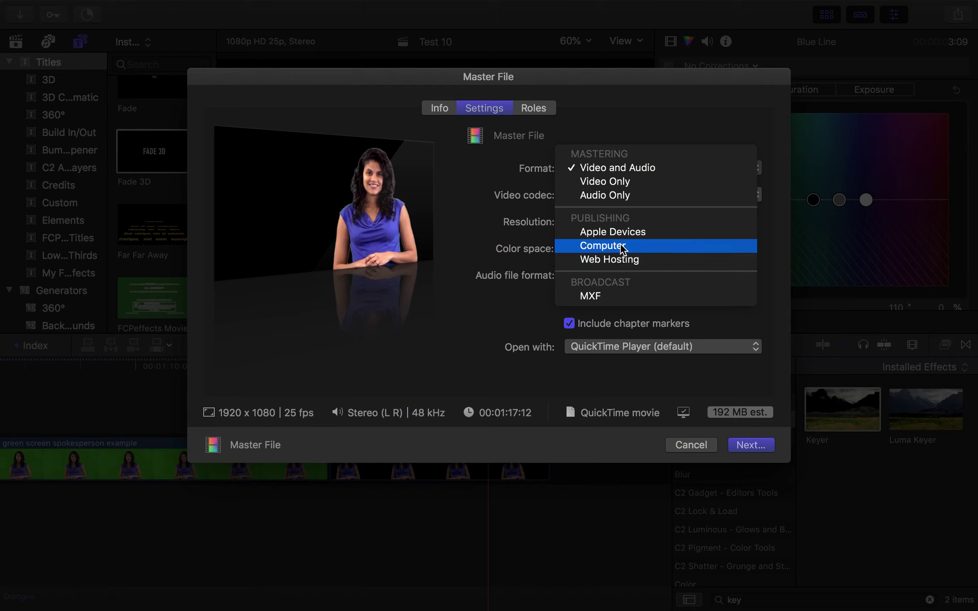
pyautogui.click(462, 246)
pyautogui.click(748, 446)
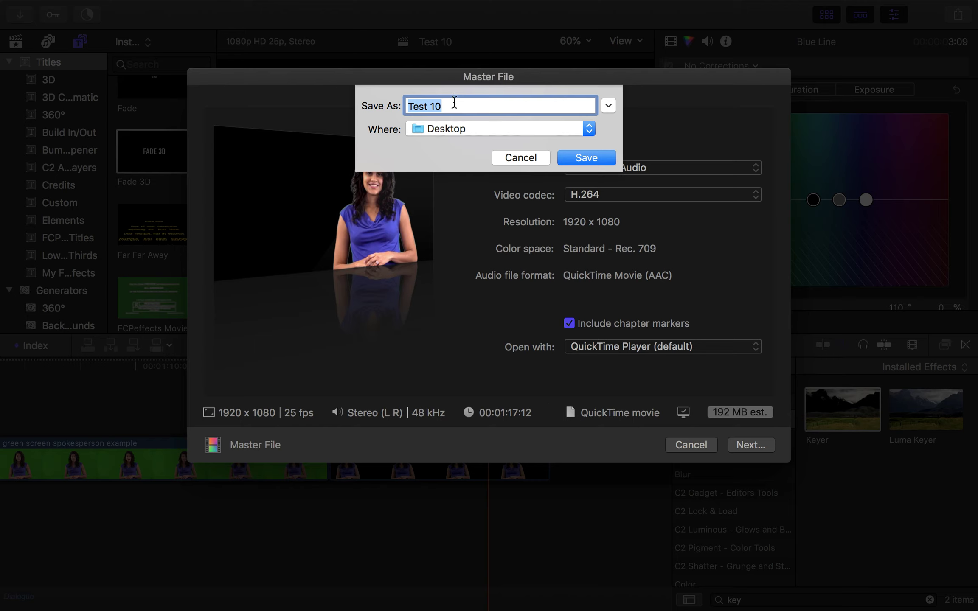
pyautogui.click(595, 157)
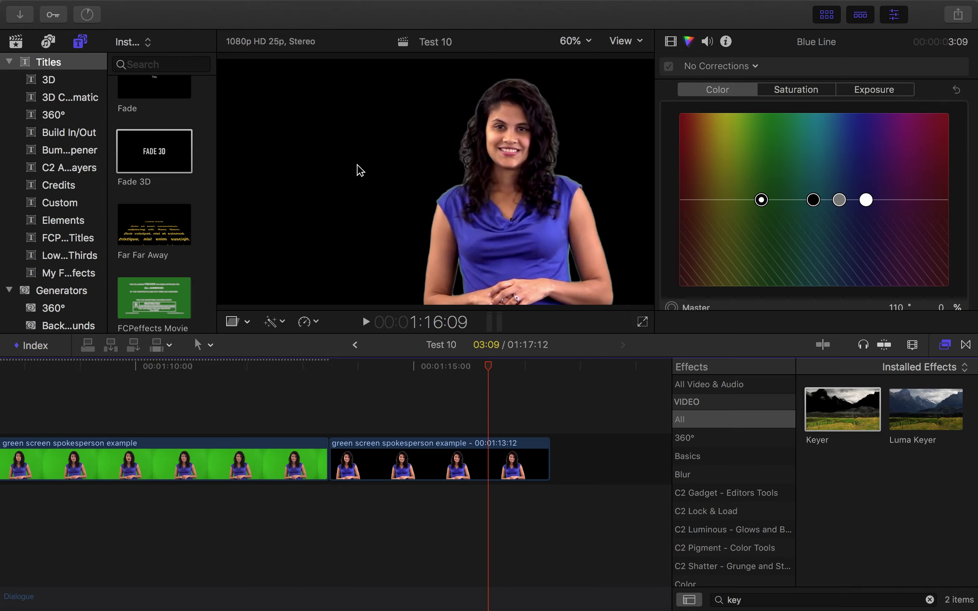
# Show the Background Tasks window, move it over the viewer and check the progress of the Sharing task
pyautogui.click(88, 15)
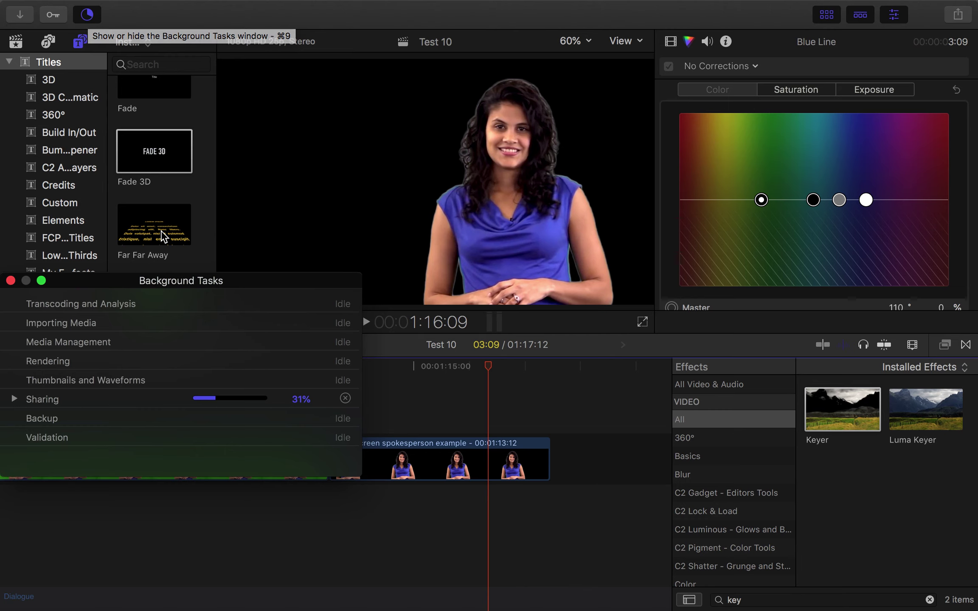
pyautogui.moveTo(177, 283); pyautogui.dragTo(375, 192)
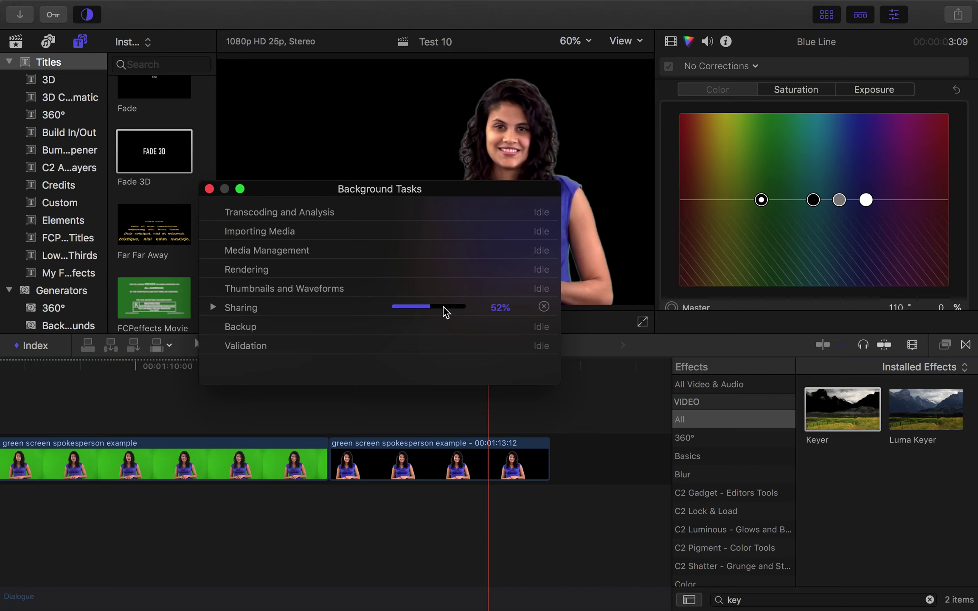
pyautogui.moveTo(561, 5)
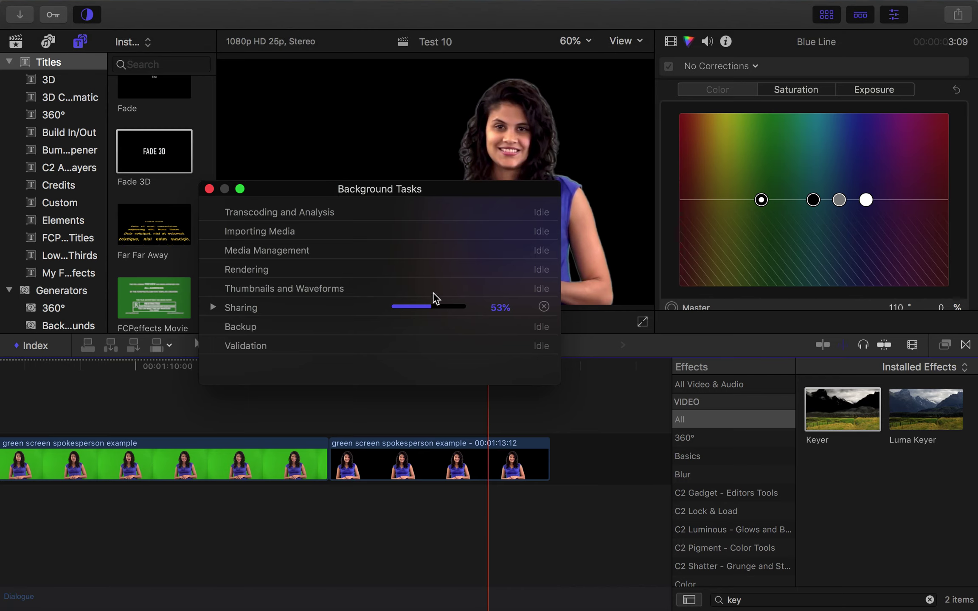